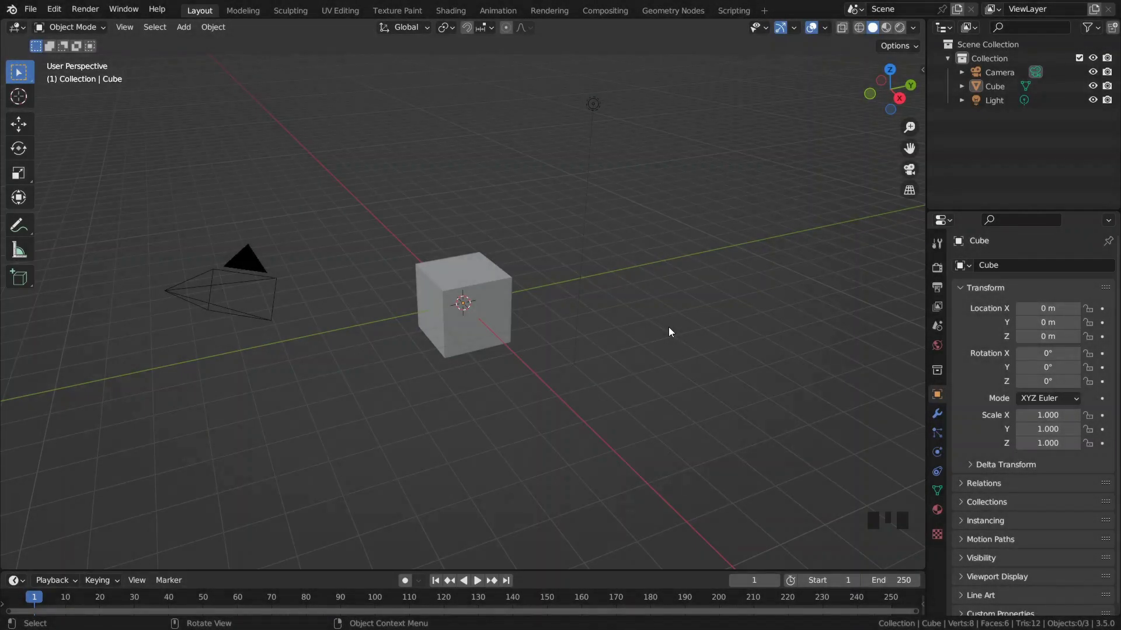
Delete all the default scene objects and add a mesh plane at the origin
{"action": "key", "text": "a"}
{"action": "key", "text": "Delete"}
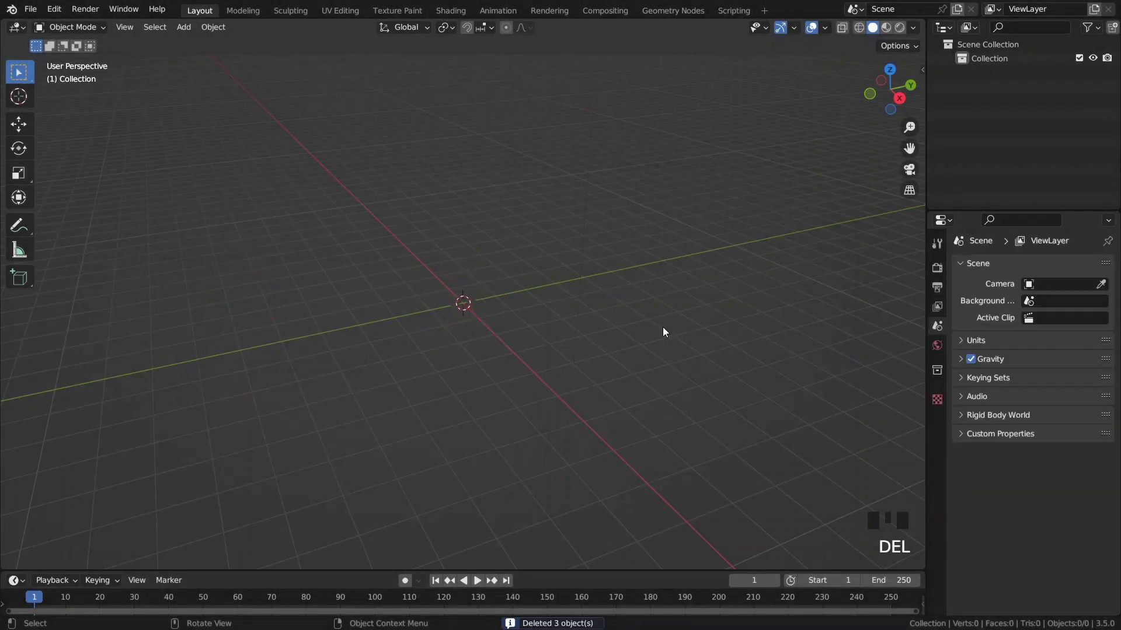
{"action": "key", "text": "shift+a"}
{"action": "mouse_move", "coordinate": [516, 255]}
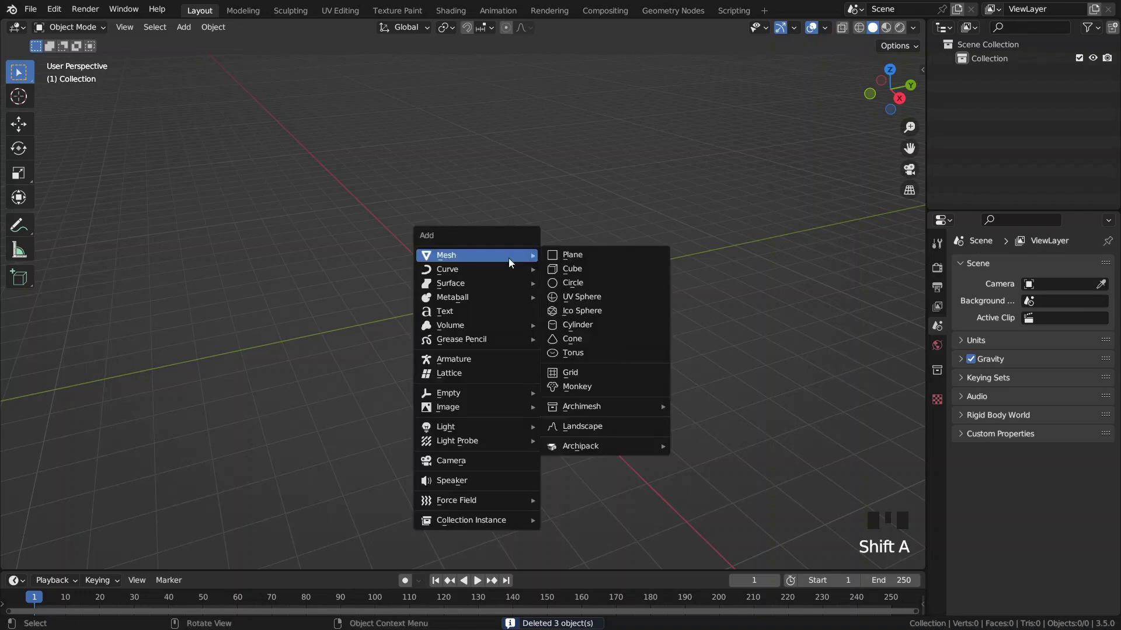
{"action": "left_click", "coordinate": [586, 257]}
{"action": "scroll", "coordinate": [380, 380], "scroll_direction": "up", "scroll_amount": 4}
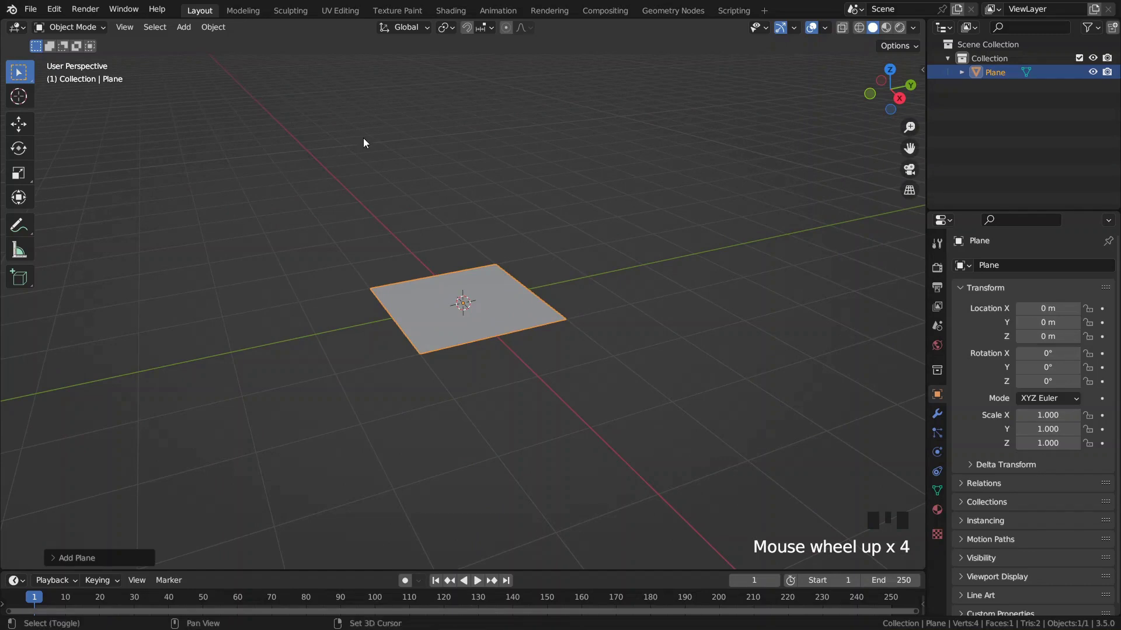
Add an Empty Hair curves object to the plane and select it under the plane in the scene hierarchy
{"action": "key", "text": "shift+a"}
{"action": "mouse_move", "coordinate": [306, 149]}
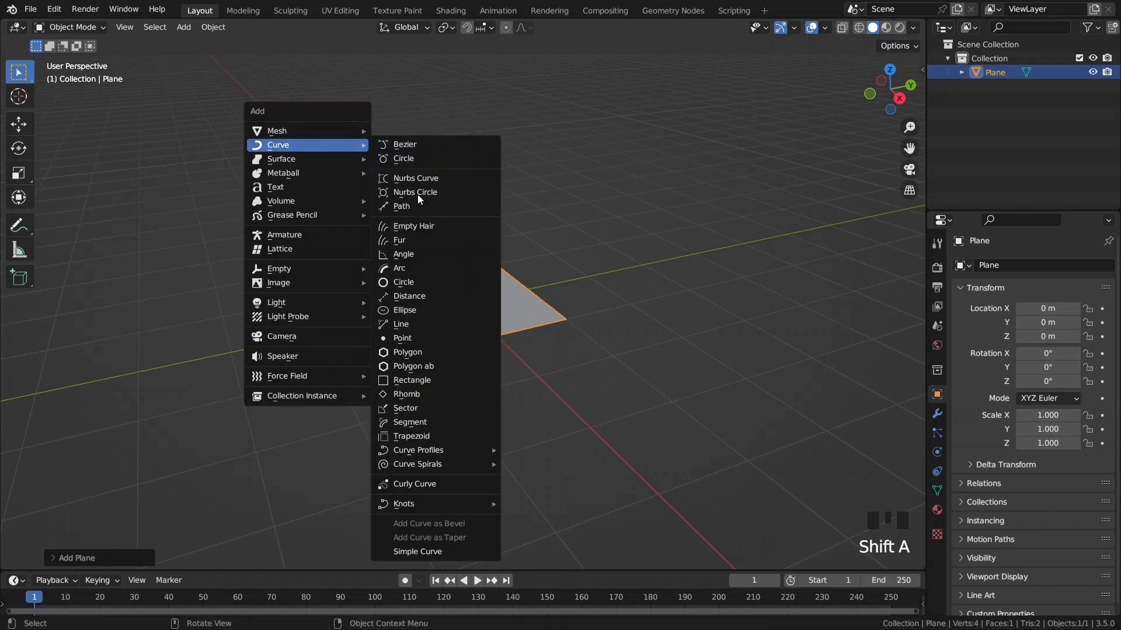
{"action": "left_click", "coordinate": [415, 229]}
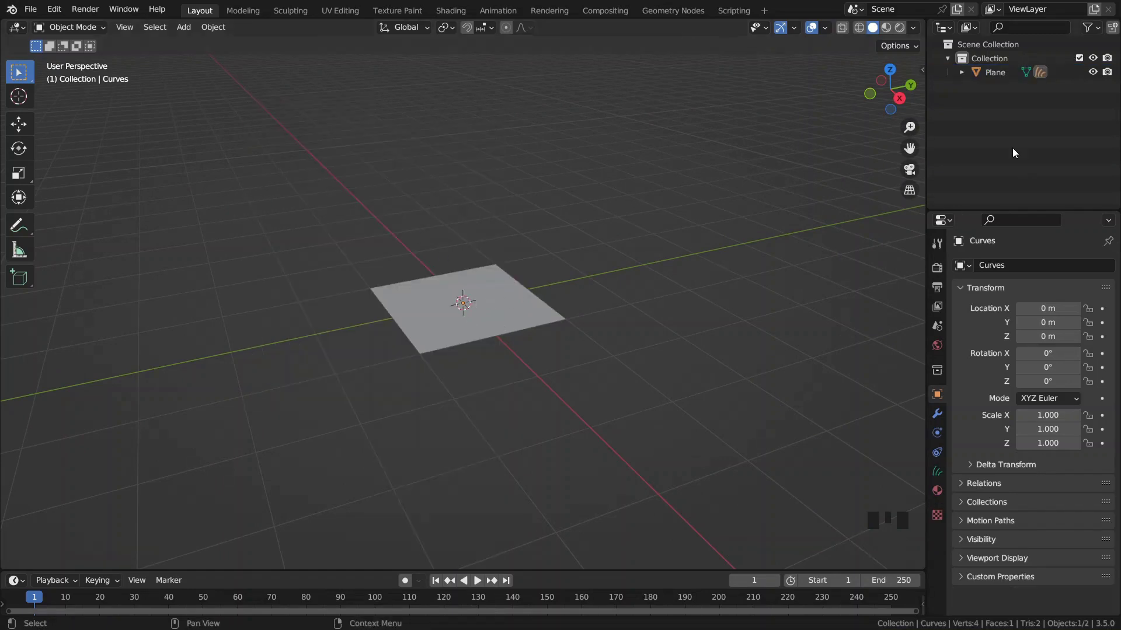
{"action": "left_click", "coordinate": [962, 72]}
{"action": "left_click", "coordinate": [1012, 103]}
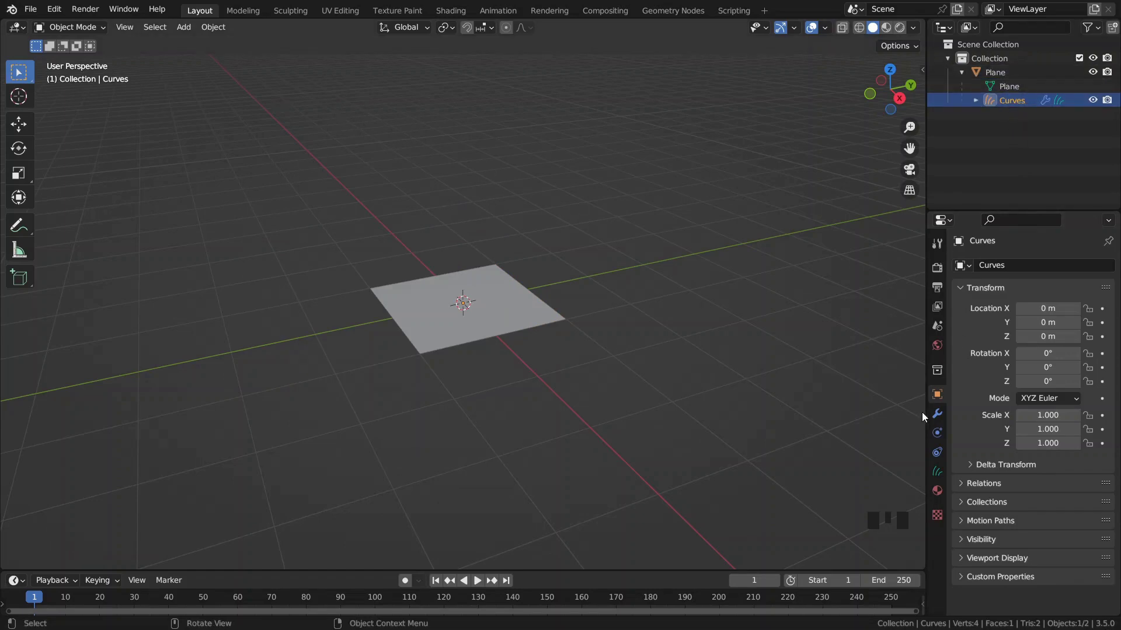
Enlarge the timeline area, switch it to the Geometry Node Editor and hide its sidebar
{"action": "left_click_drag", "start_coordinate": [369, 568], "coordinate": [374, 382]}
{"action": "left_click", "coordinate": [16, 390]}
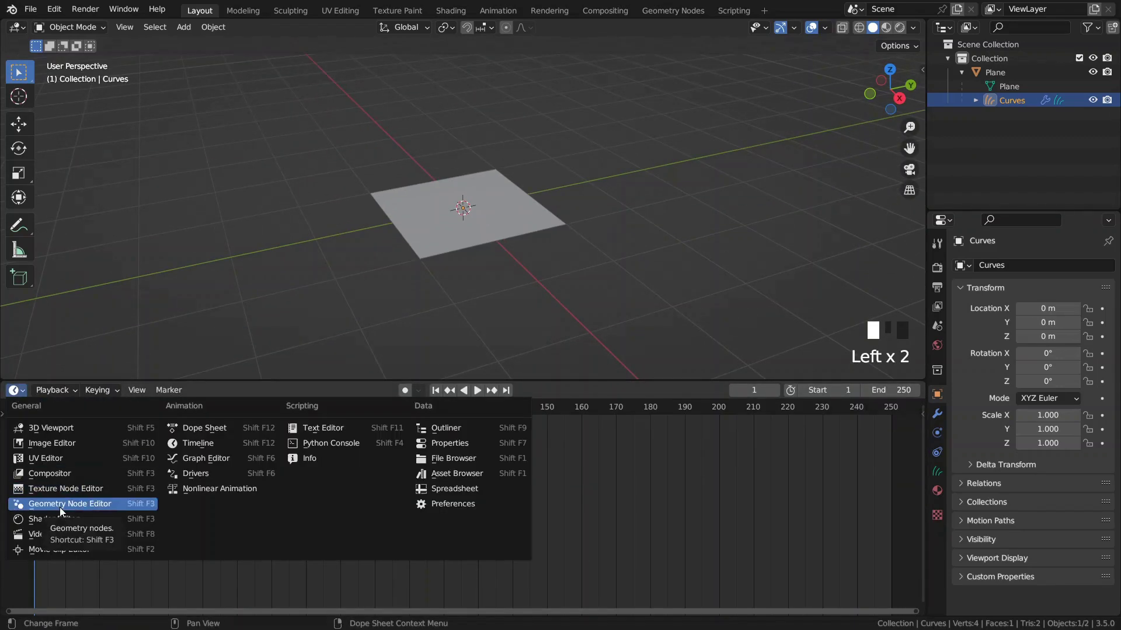
{"action": "left_click", "coordinate": [61, 510]}
{"action": "key", "text": "n"}
{"action": "middle_click_drag", "start_coordinate": [508, 492], "coordinate": [532, 430]}
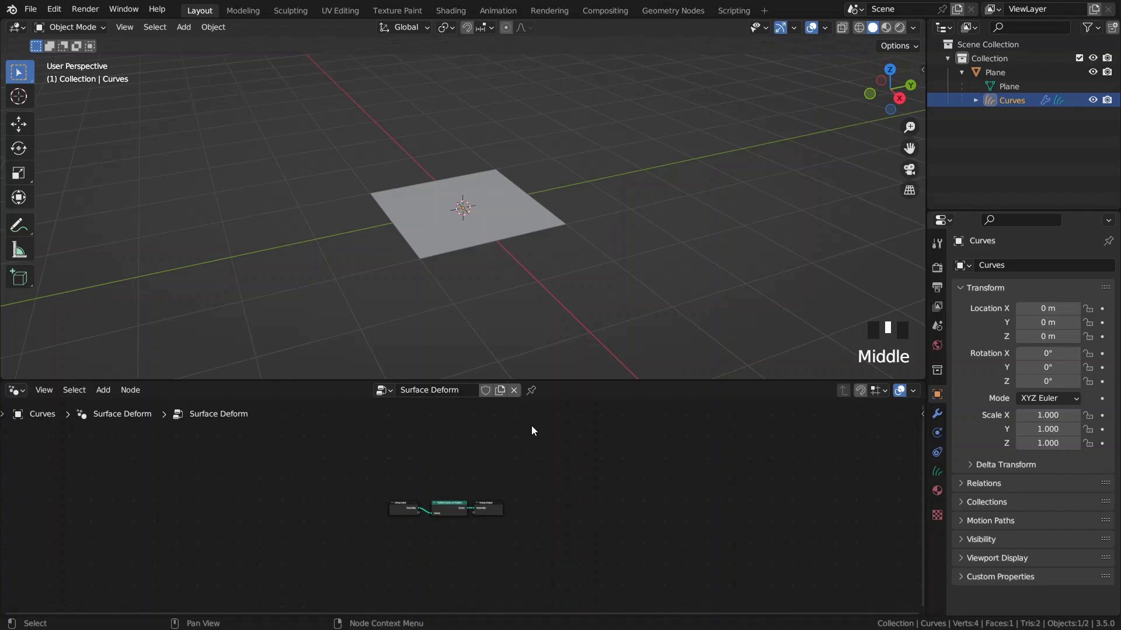
Create a new geometry node tree on the plane and move the Group Output node well away from Group Input
{"action": "left_click", "coordinate": [1003, 75]}
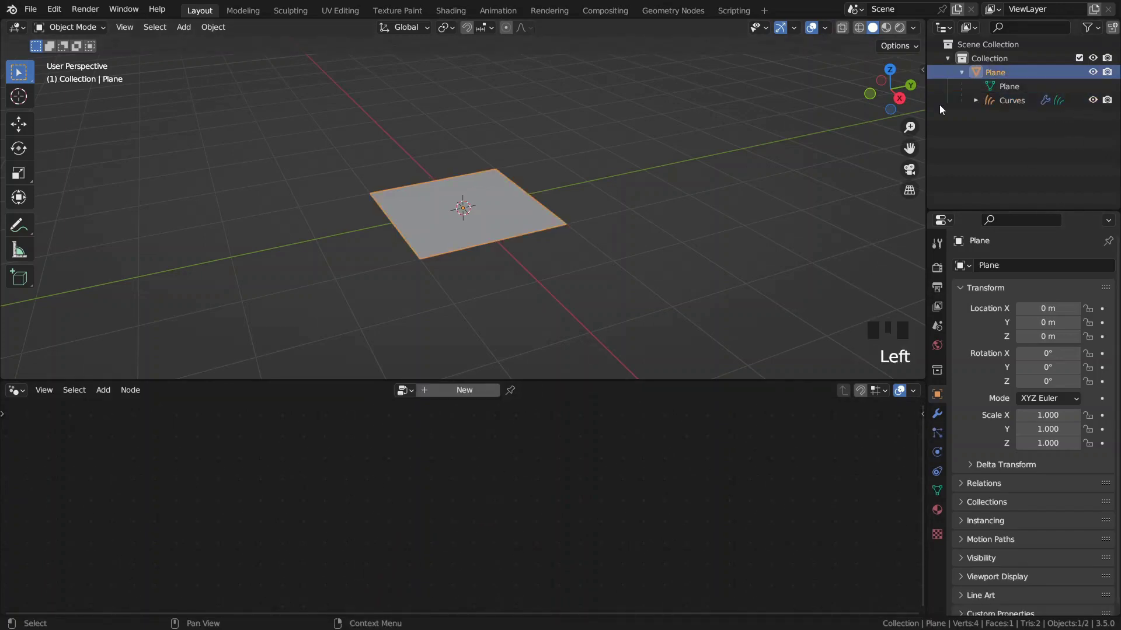
{"action": "left_click", "coordinate": [436, 391]}
{"action": "scroll", "coordinate": [474, 482], "scroll_direction": "up", "scroll_amount": 10}
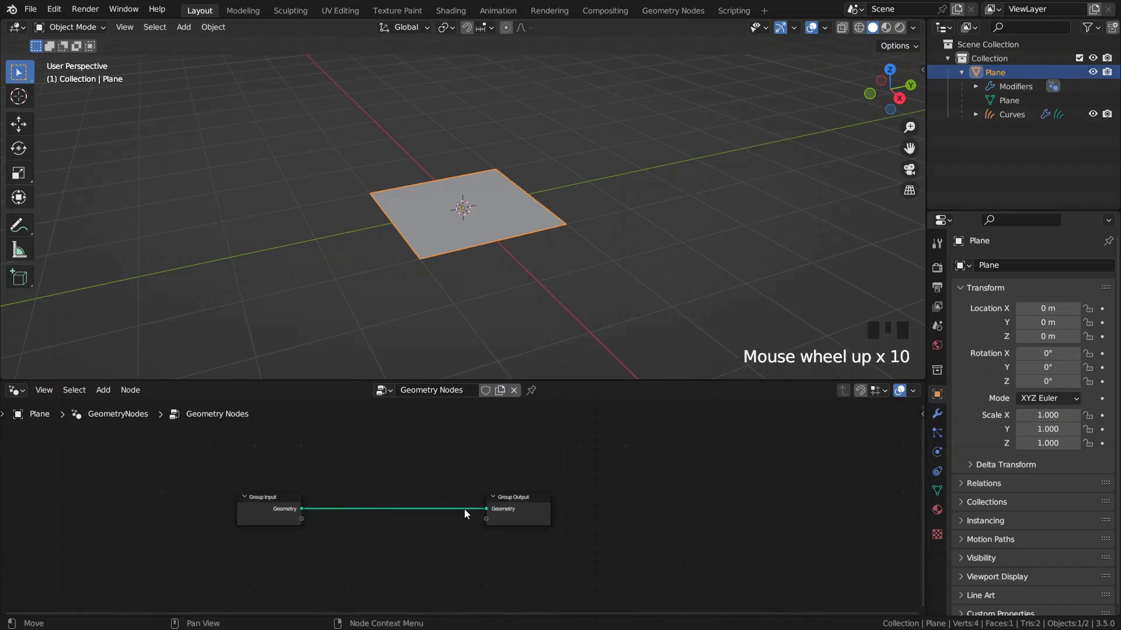
{"action": "middle_click_drag", "start_coordinate": [464, 508], "coordinate": [380, 524]}
{"action": "scroll", "coordinate": [380, 524], "scroll_direction": "up", "scroll_amount": 2}
{"action": "left_click_drag", "start_coordinate": [426, 525], "coordinate": [850, 508]}
Add a Grid mesh primitive node on the link so that its Mesh output feeds Group Output
{"action": "middle_click_drag", "start_coordinate": [601, 539], "coordinate": [628, 527]}
{"action": "scroll", "coordinate": [503, 489], "scroll_direction": "down", "scroll_amount": 3}
{"action": "key", "text": "space"}
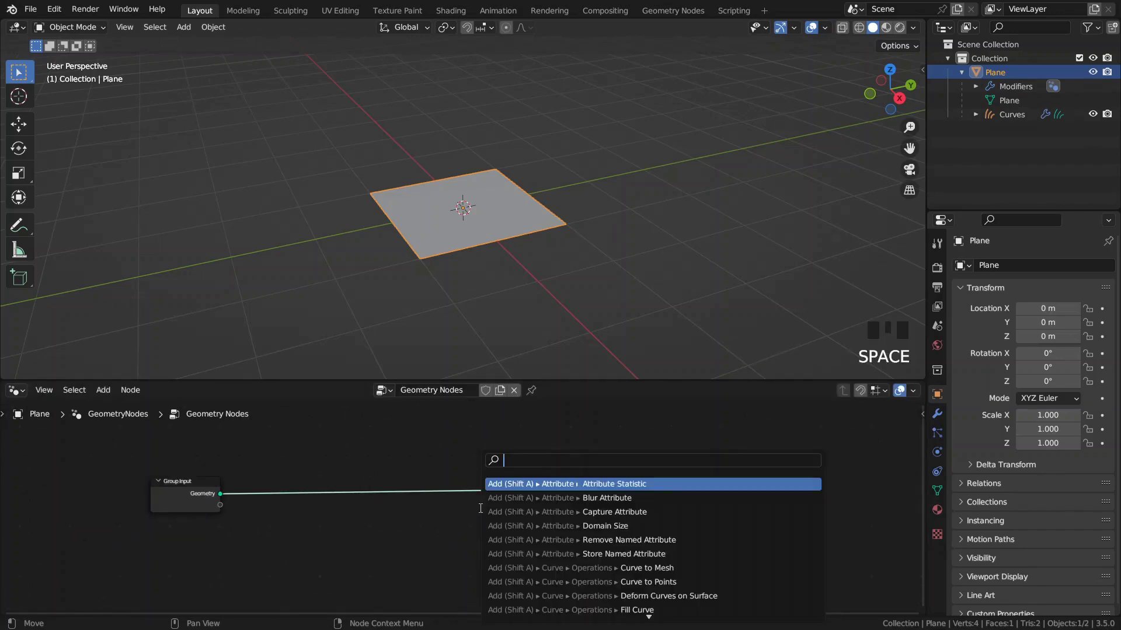
{"action": "type", "text": "grid"}
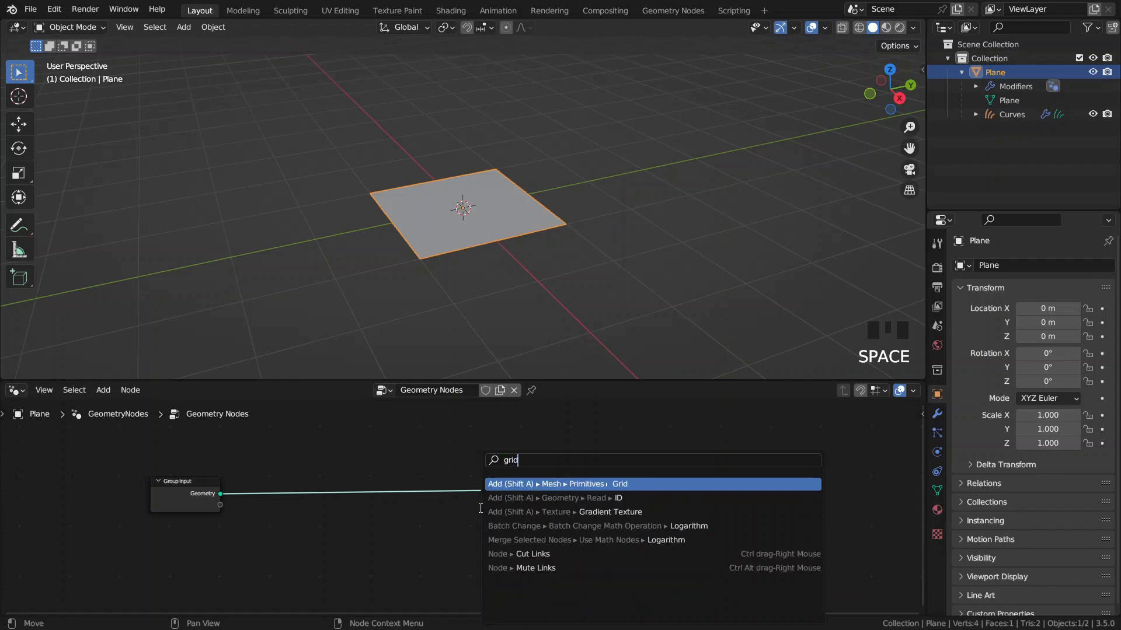
{"action": "key", "text": "Return"}
{"action": "left_click", "coordinate": [466, 481]}
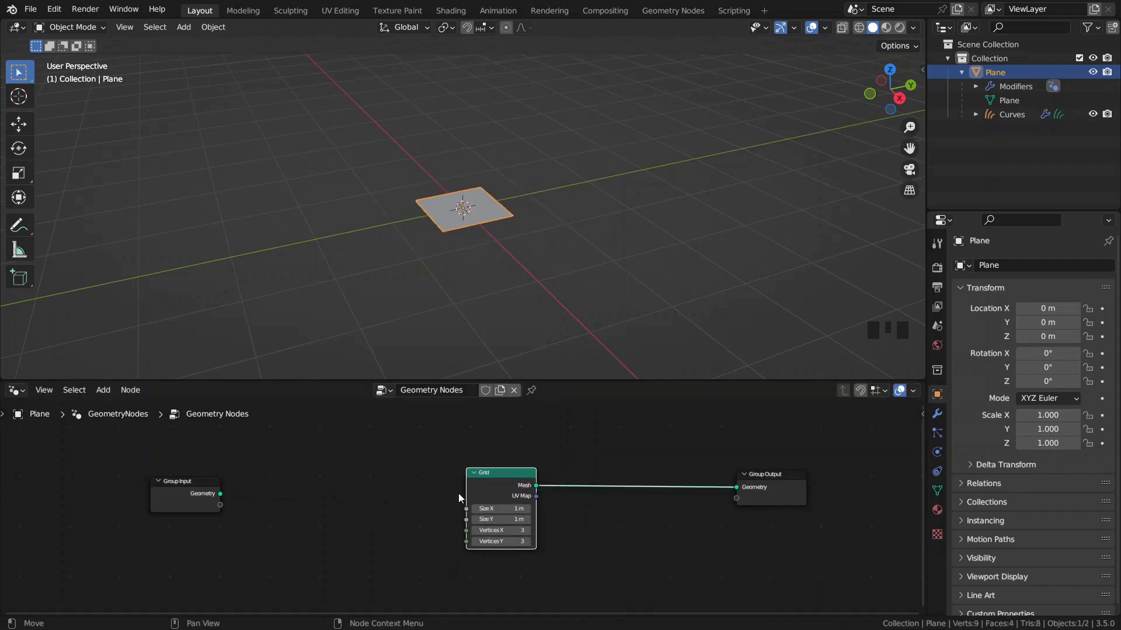
{"action": "scroll", "coordinate": [475, 247], "scroll_direction": "up", "scroll_amount": 4}
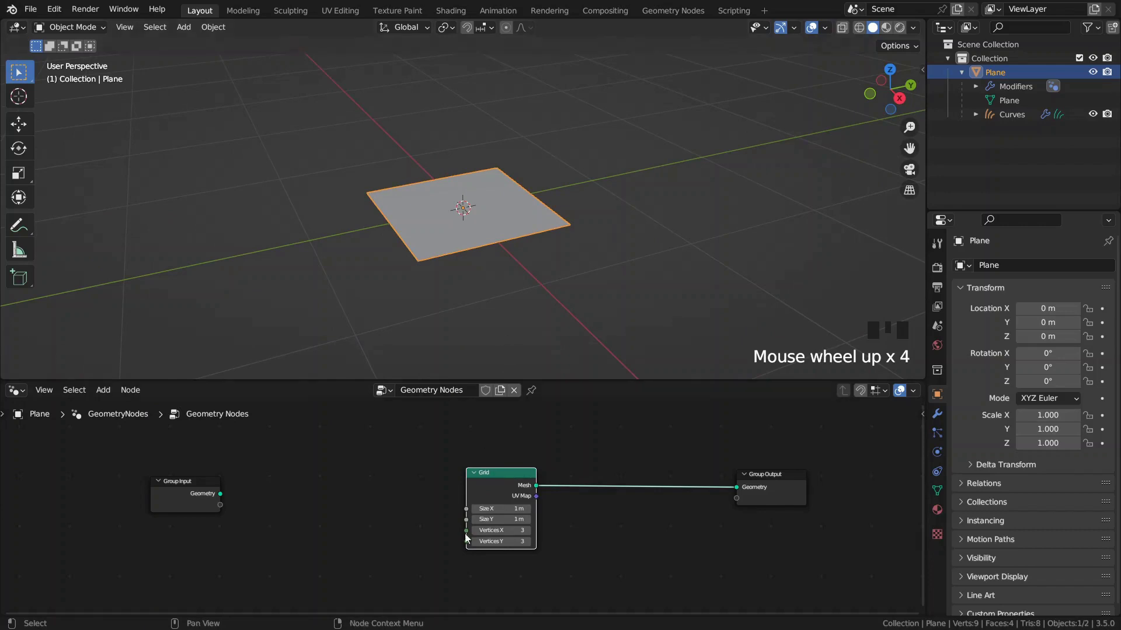
{"action": "scroll", "coordinate": [489, 488], "scroll_direction": "up", "scroll_amount": 6}
{"action": "middle_click_drag", "start_coordinate": [451, 485], "coordinate": [472, 481]}
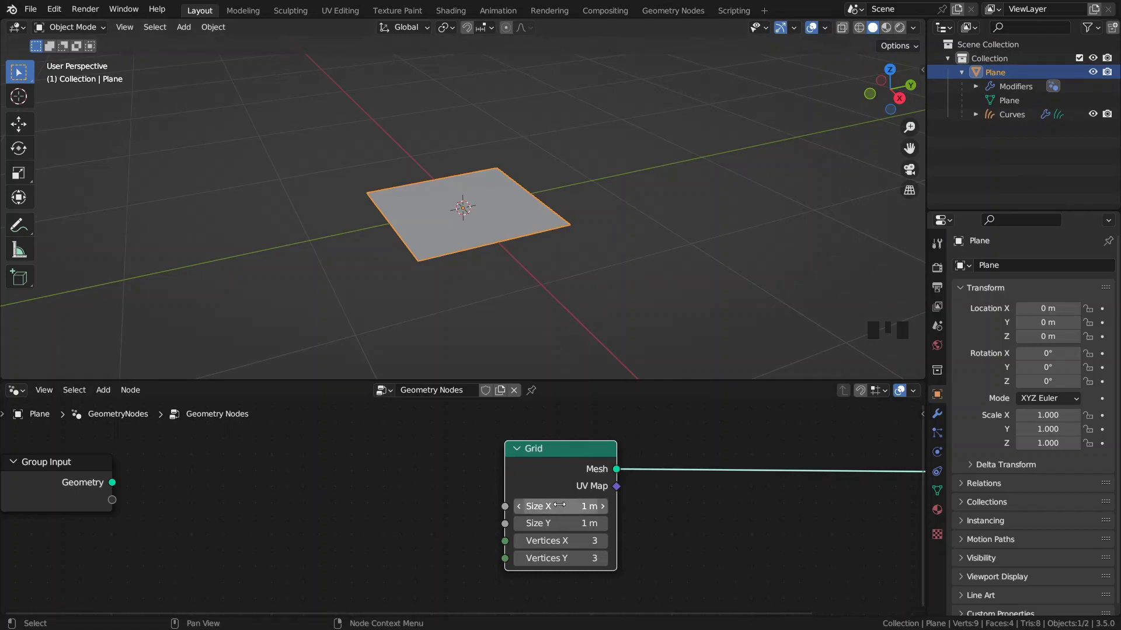
{"action": "mouse_move", "coordinate": [581, 508]}
{"action": "left_mouse_down"}
{"action": "mouse_move", "coordinate": [559, 509]}
{"action": "mouse_move", "coordinate": [581, 508]}
{"action": "left_mouse_up"}
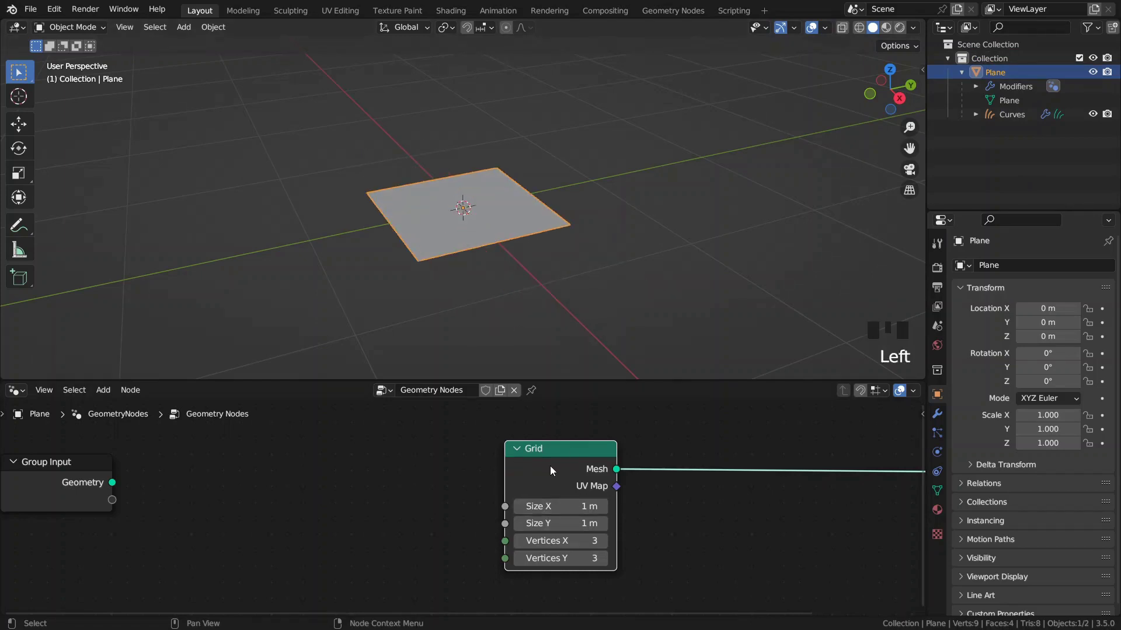
Add an Image Info node between the Group Input and Grid nodes
{"action": "middle_click_drag", "start_coordinate": [302, 485], "coordinate": [333, 489]}
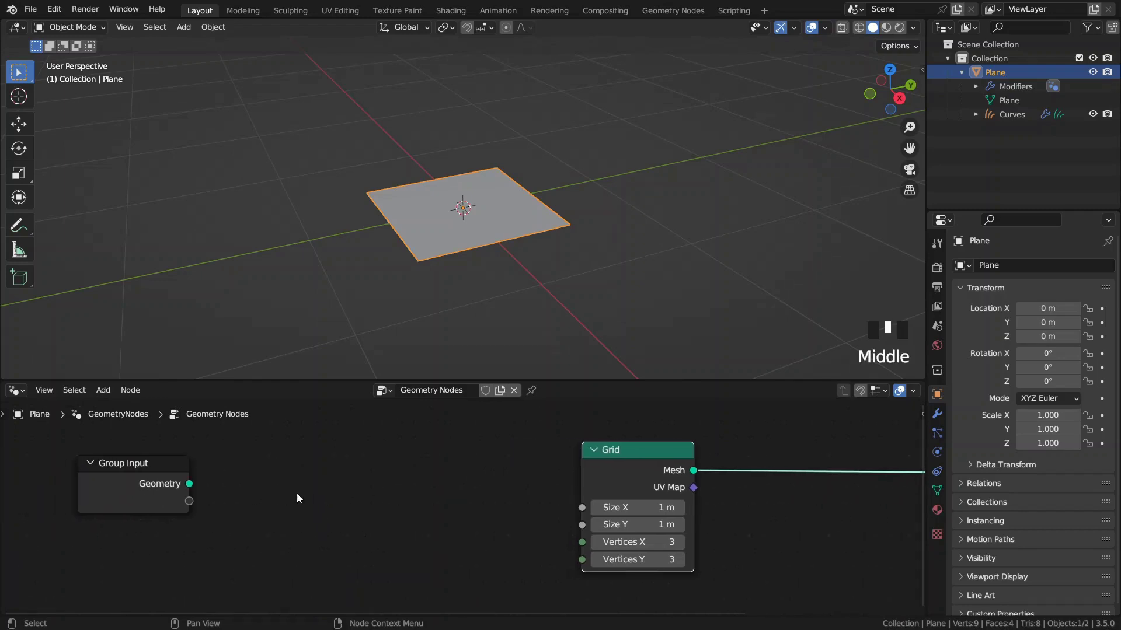
{"action": "scroll", "coordinate": [251, 503], "scroll_direction": "down", "scroll_amount": 2}
{"action": "key", "text": "space"}
{"action": "type", "text": "image"}
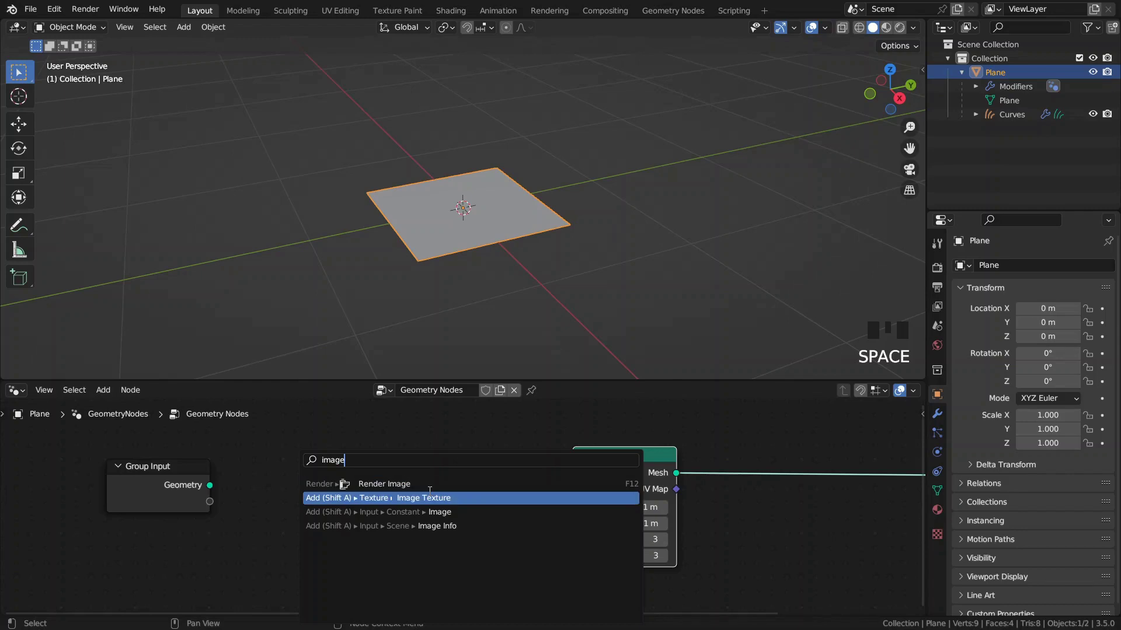
{"action": "left_click", "coordinate": [416, 525]}
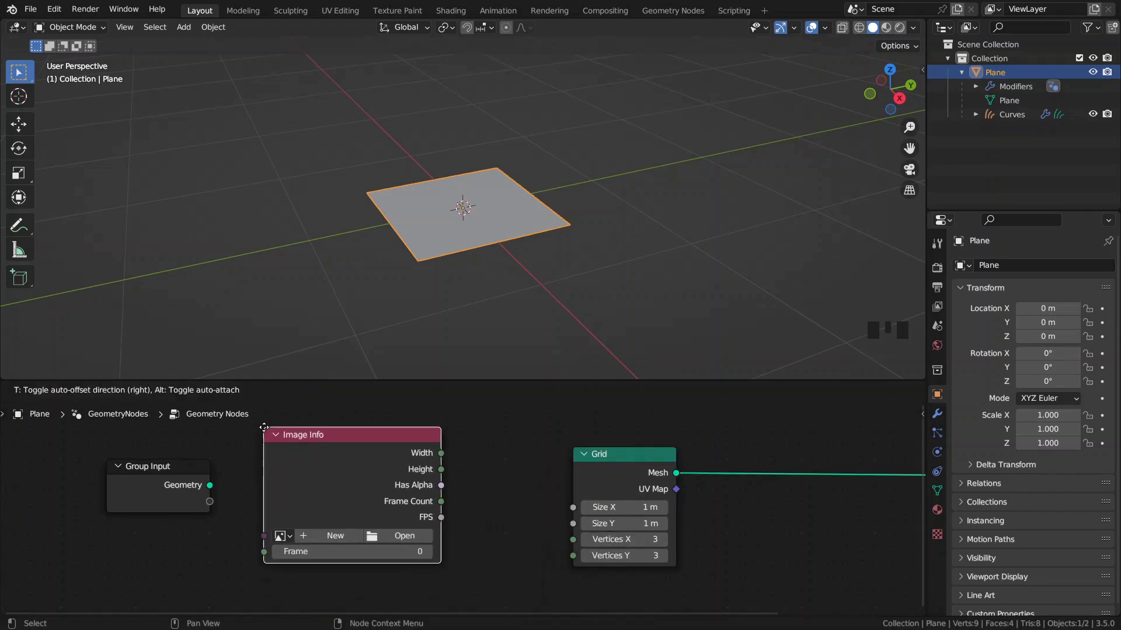
{"action": "left_click", "coordinate": [253, 428]}
Shift the Group Input and Image Info nodes away from the Grid node to free up space
{"action": "middle_click_drag", "start_coordinate": [201, 481], "coordinate": [286, 508]}
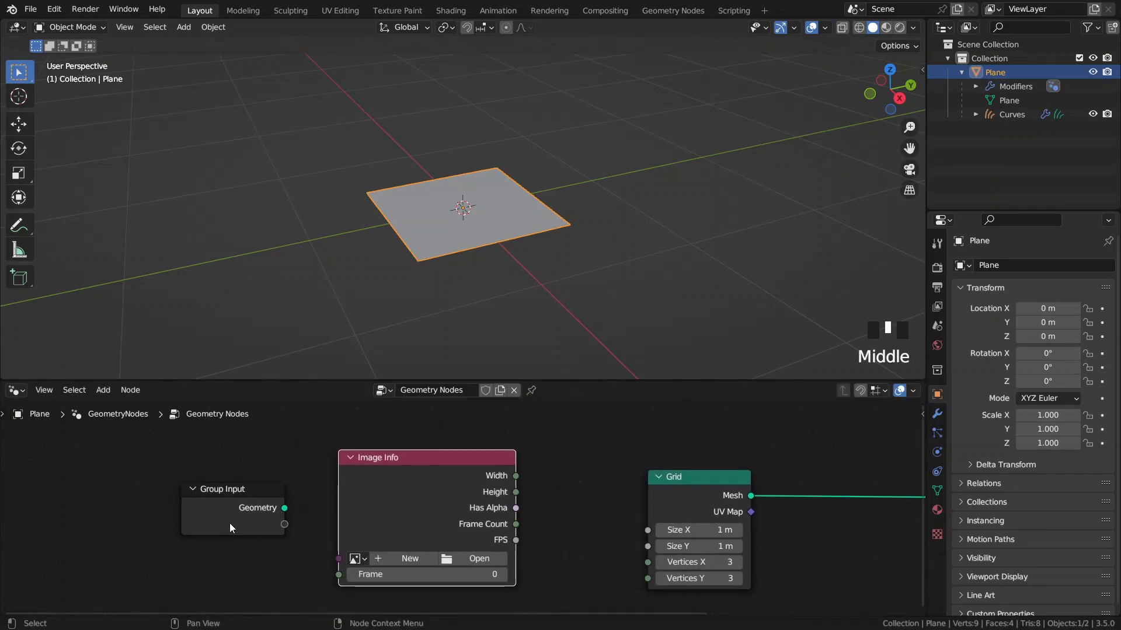
{"action": "left_click_drag", "start_coordinate": [229, 523], "coordinate": [118, 500]}
{"action": "middle_click_drag", "start_coordinate": [345, 507], "coordinate": [255, 501]}
{"action": "left_click_drag", "start_coordinate": [313, 502], "coordinate": [248, 493]}
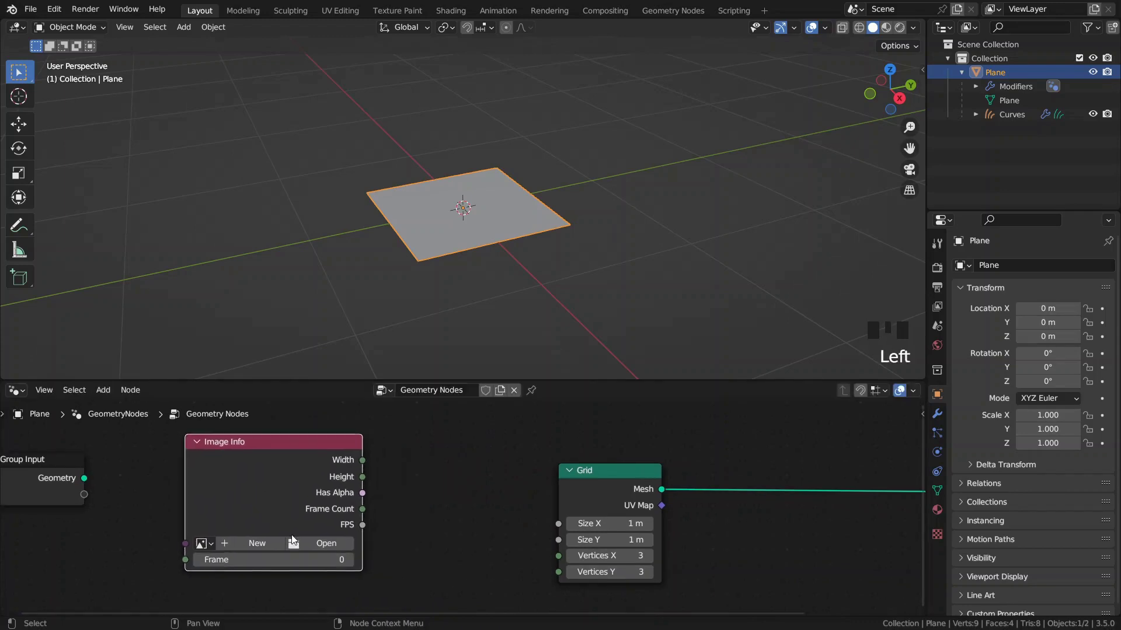
Load the image pexels-dids-3107167.jpg into the Image Info node
{"action": "left_click", "coordinate": [312, 548]}
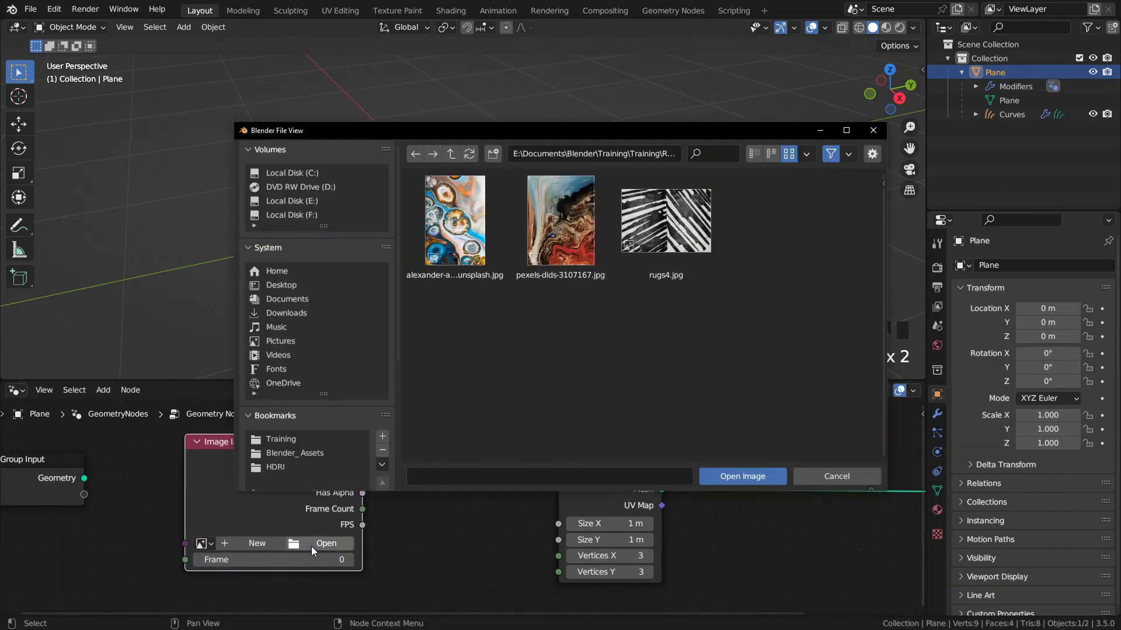
{"action": "left_click", "coordinate": [560, 222]}
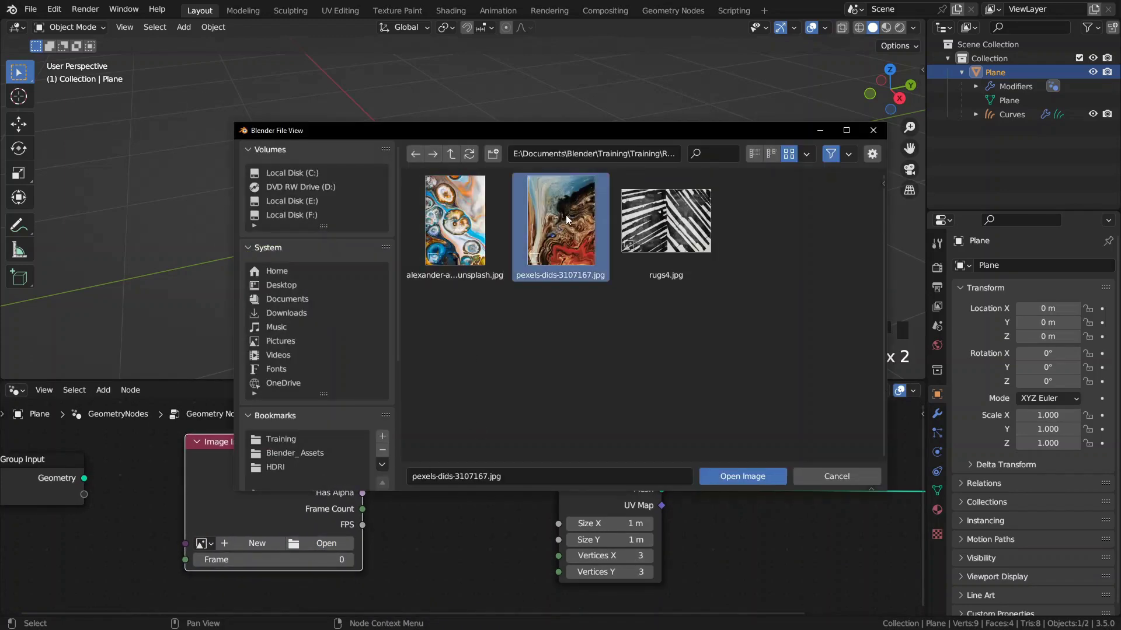
{"action": "left_click", "coordinate": [730, 478]}
Widen the gap between the Image Info and Grid nodes by moving them apart
{"action": "middle_click_drag", "start_coordinate": [377, 470], "coordinate": [411, 460]}
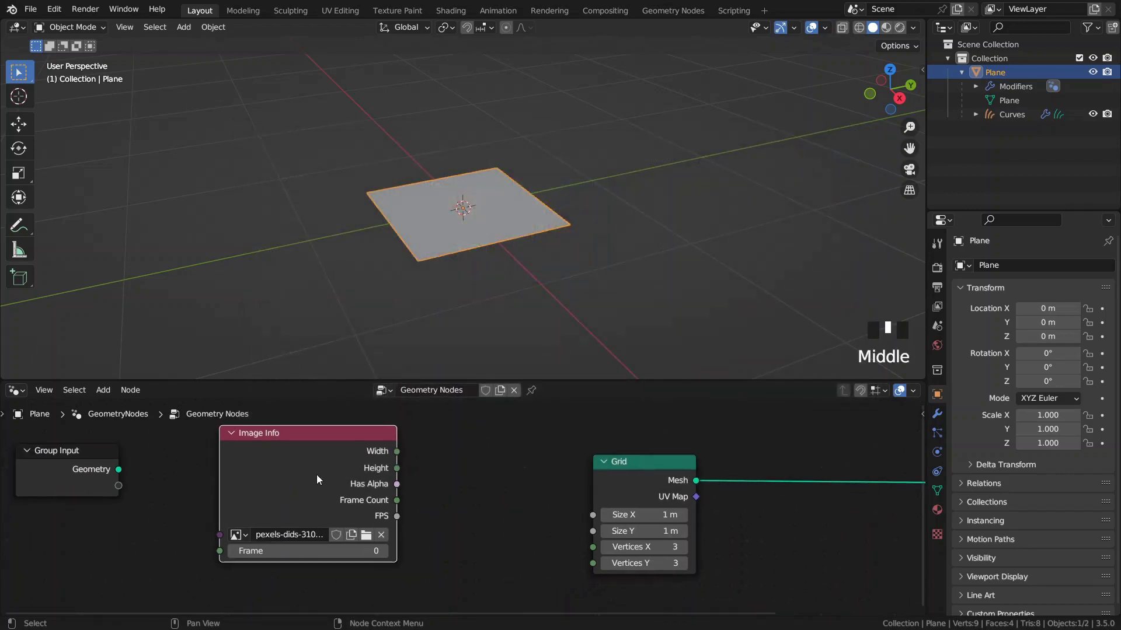
{"action": "left_click_drag", "start_coordinate": [317, 475], "coordinate": [288, 497]}
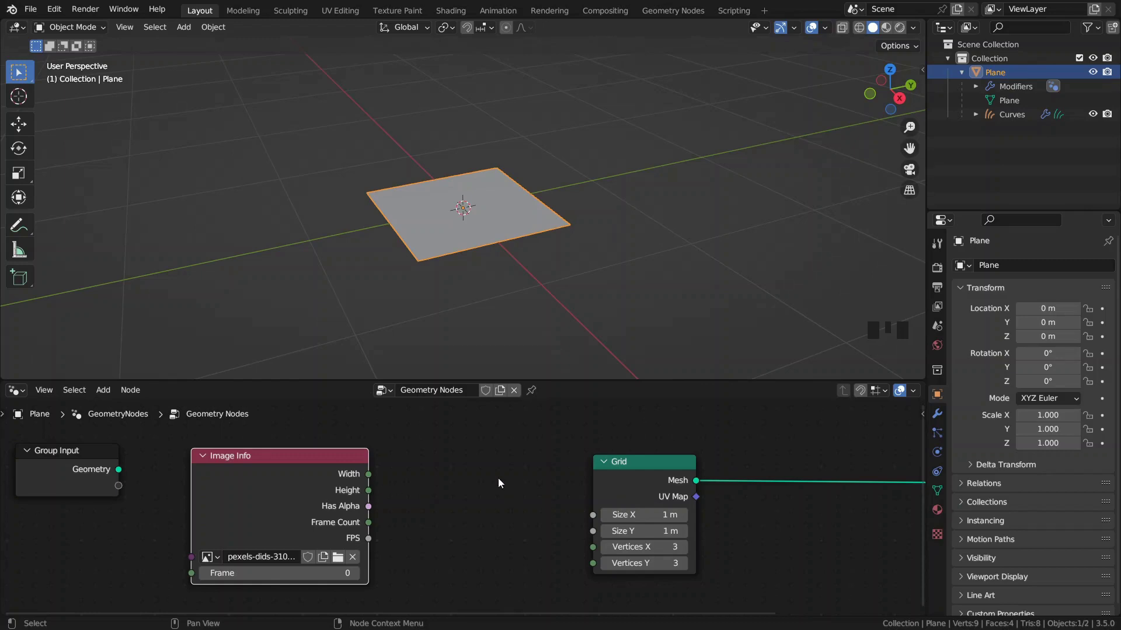
{"action": "left_click_drag", "start_coordinate": [637, 495], "coordinate": [695, 487]}
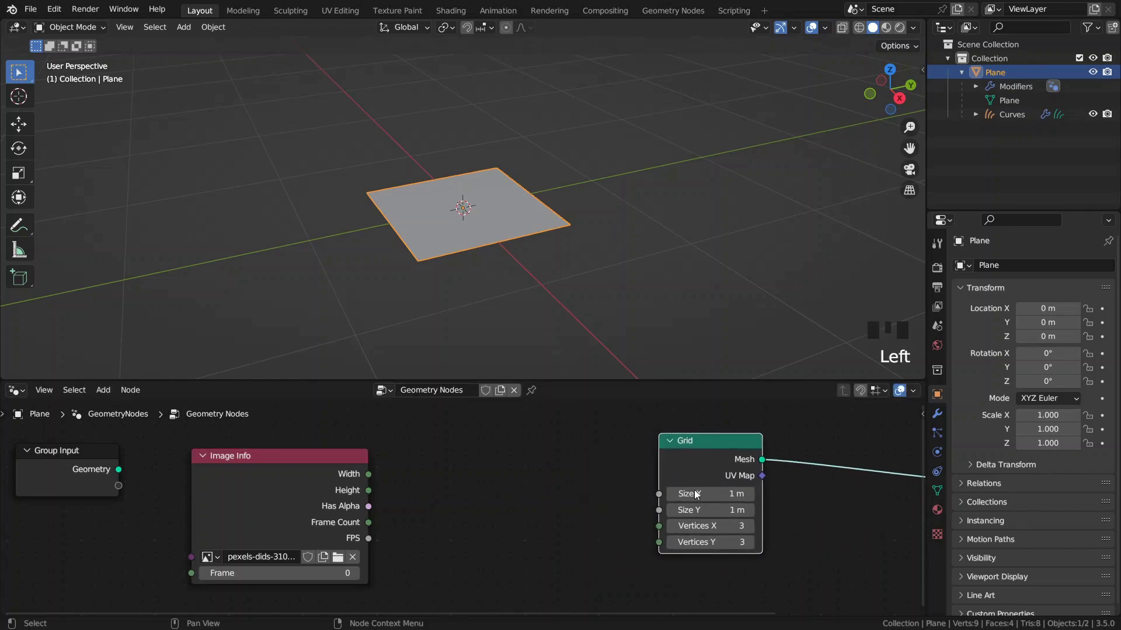
Add a Value node above the Image Info node and set its value to 1
{"action": "middle_click_drag", "start_coordinate": [647, 498], "coordinate": [661, 543]}
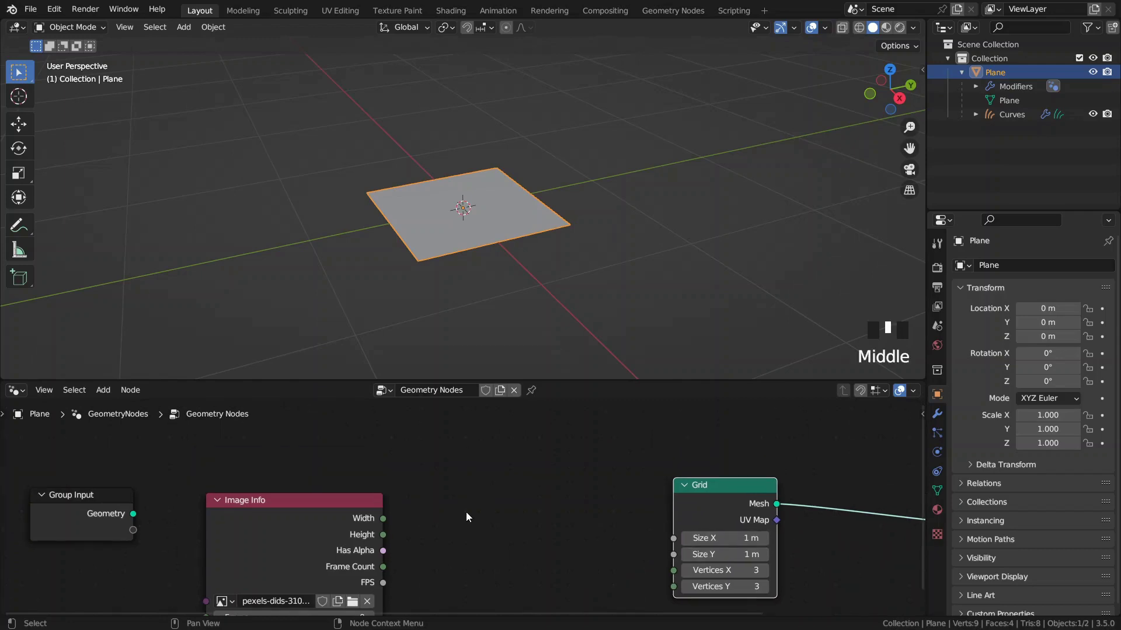
{"action": "key", "text": "space"}
{"action": "type", "text": "value"}
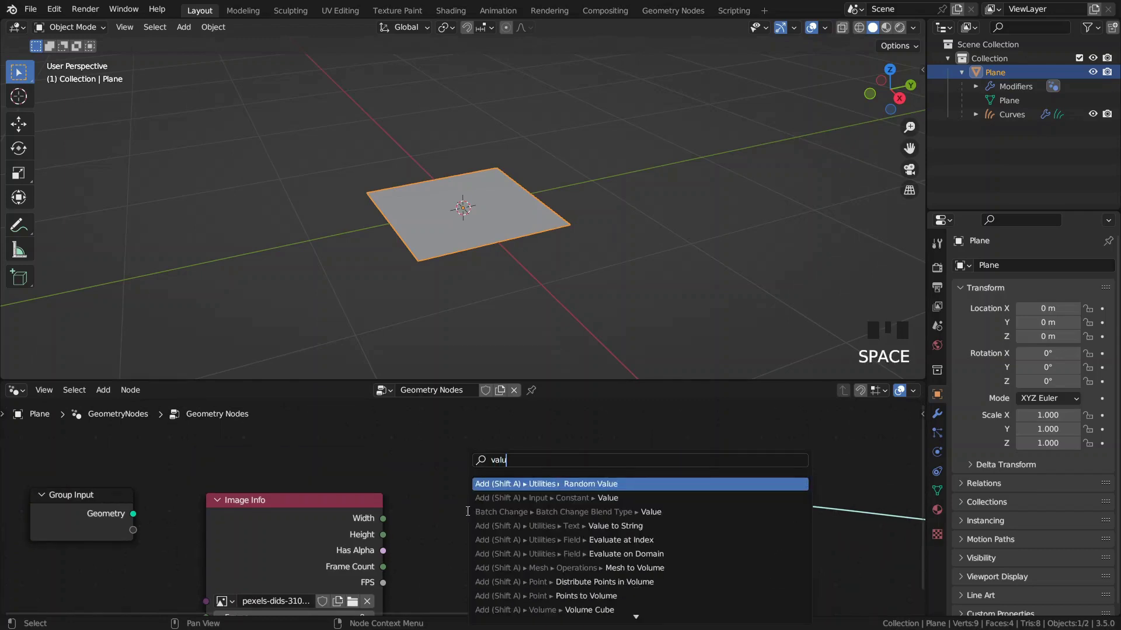
{"action": "key", "text": "Down"}
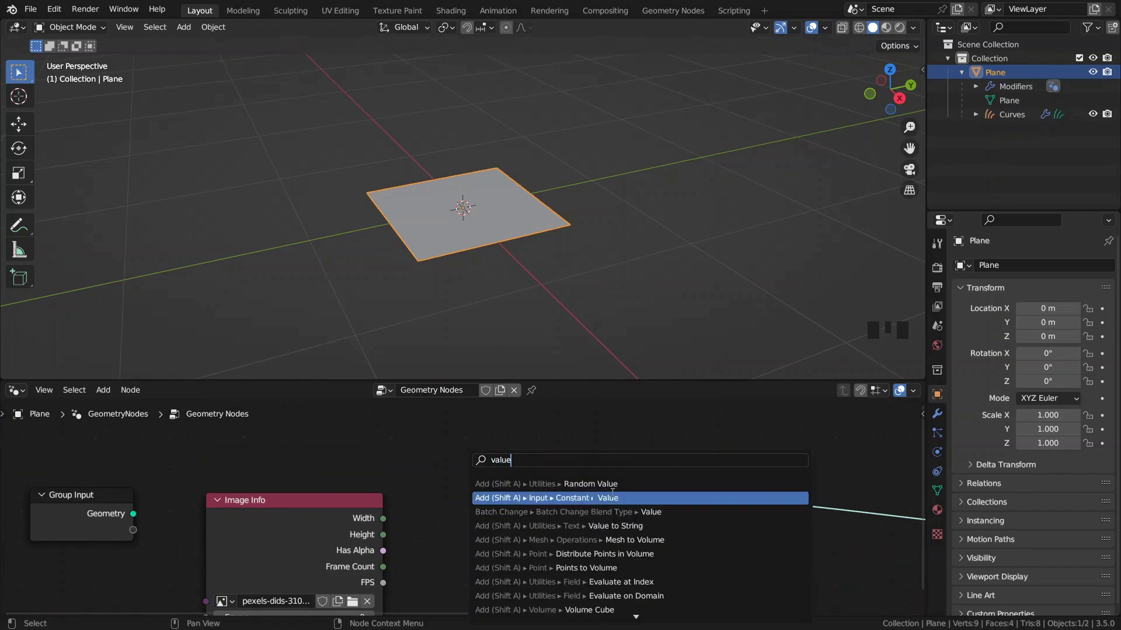
{"action": "key", "text": "Return"}
{"action": "left_click", "coordinate": [300, 450]}
{"action": "left_click", "coordinate": [353, 489]}
{"action": "type", "text": "1"}
{"action": "key", "text": "Return"}
Connect the Image Info Width output to a new Divide math node, spacing the Image Info node away from it
{"action": "middle_click_drag", "start_coordinate": [441, 516], "coordinate": [452, 437]}
{"action": "middle_click_drag", "start_coordinate": [386, 478], "coordinate": [346, 506]}
{"action": "left_click_drag", "start_coordinate": [276, 533], "coordinate": [278, 537]}
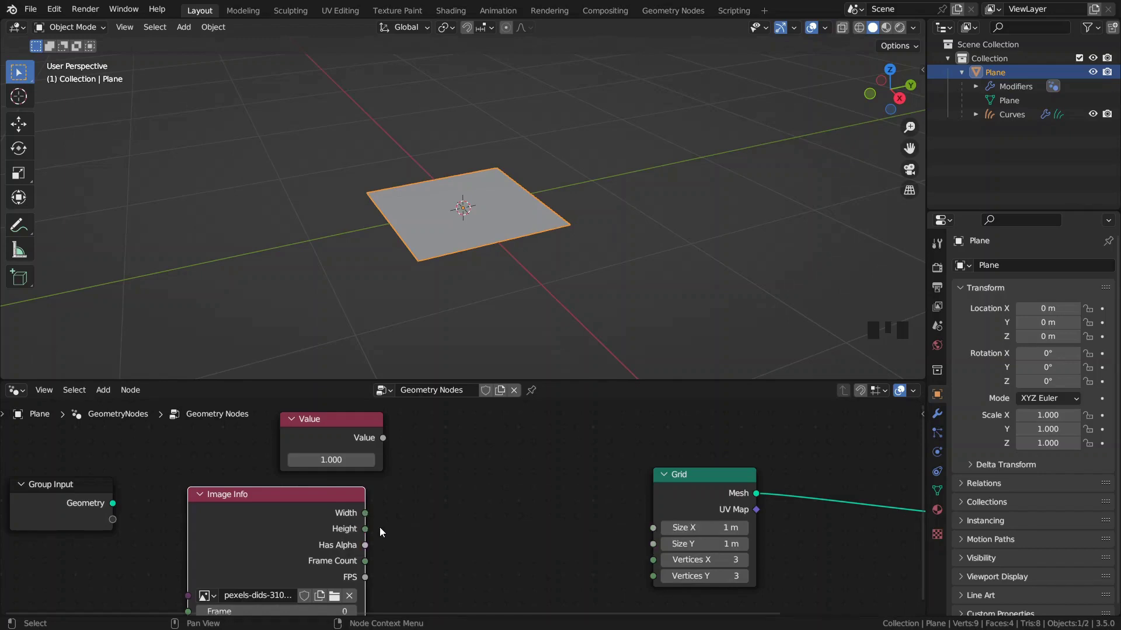
{"action": "left_click_drag", "start_coordinate": [366, 513], "coordinate": [449, 540]}
{"action": "type", "text": "div"}
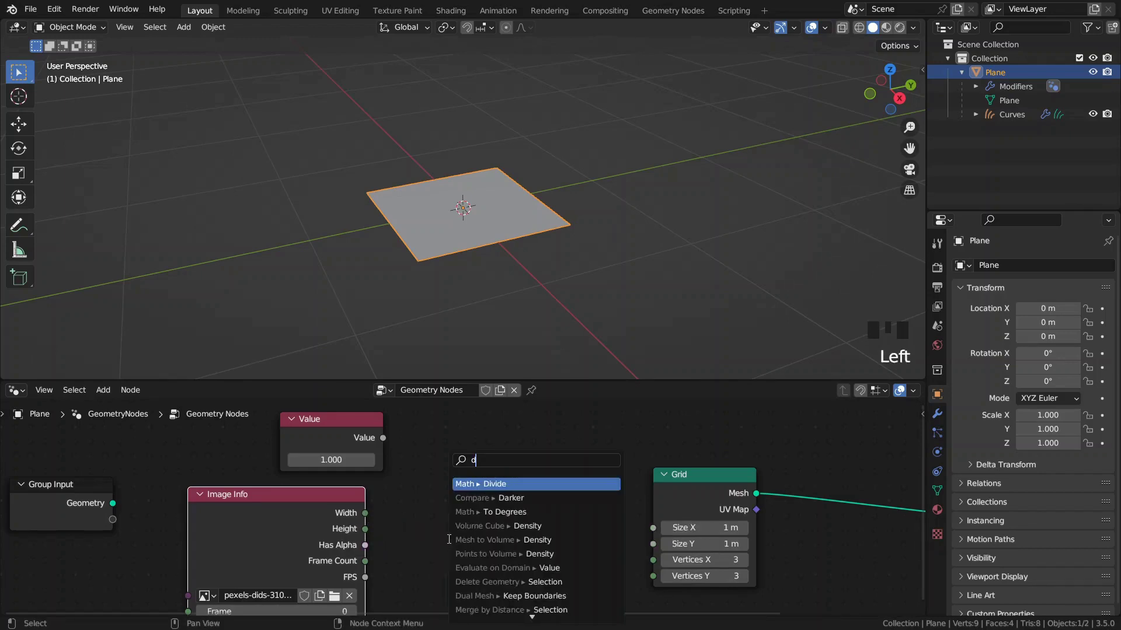
{"action": "left_click", "coordinate": [518, 484]}
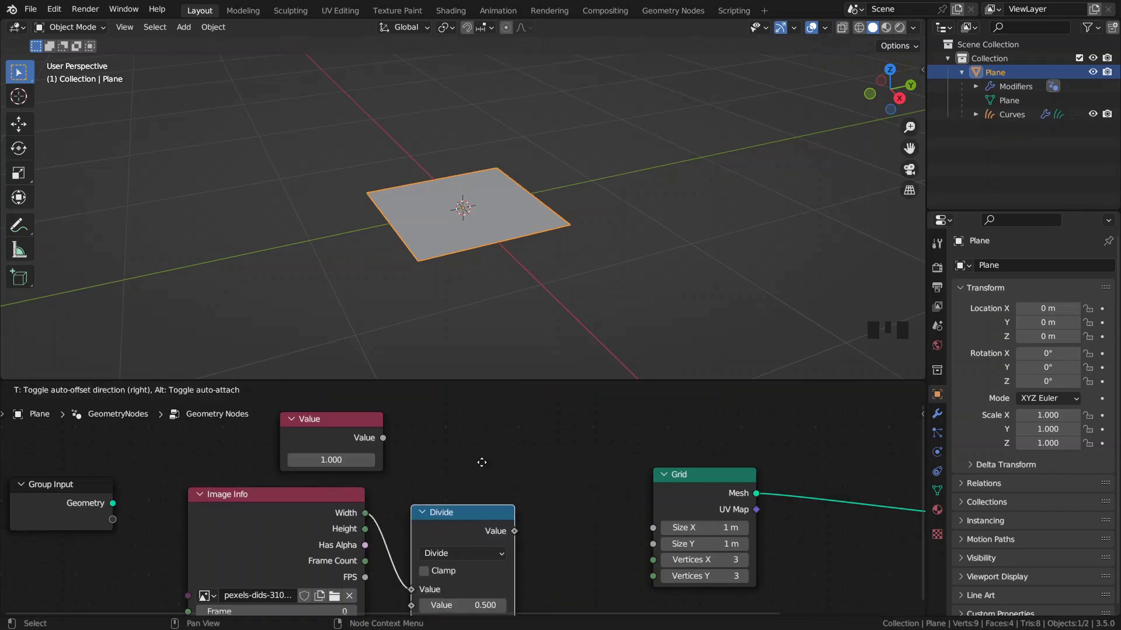
{"action": "left_click_drag", "start_coordinate": [322, 524], "coordinate": [283, 540]}
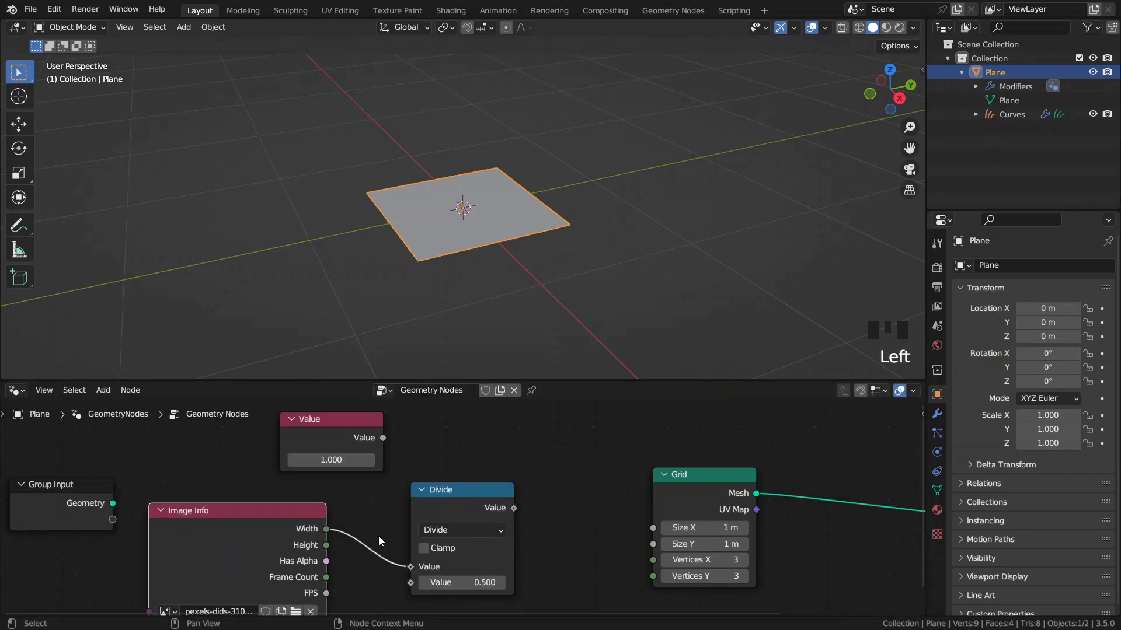
Link the Image Info Height output to the Divide node's second value and collapse the Divide node
{"action": "middle_click_drag", "start_coordinate": [326, 547], "coordinate": [327, 520]}
{"action": "left_click_drag", "start_coordinate": [327, 519], "coordinate": [412, 556]}
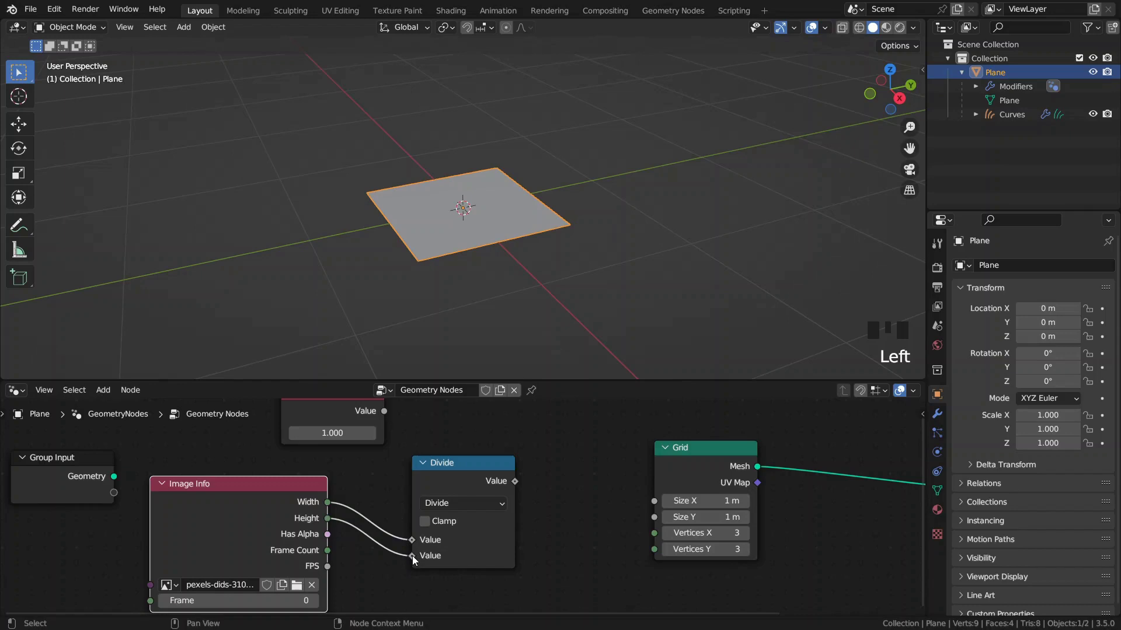
{"action": "left_click", "coordinate": [425, 467]}
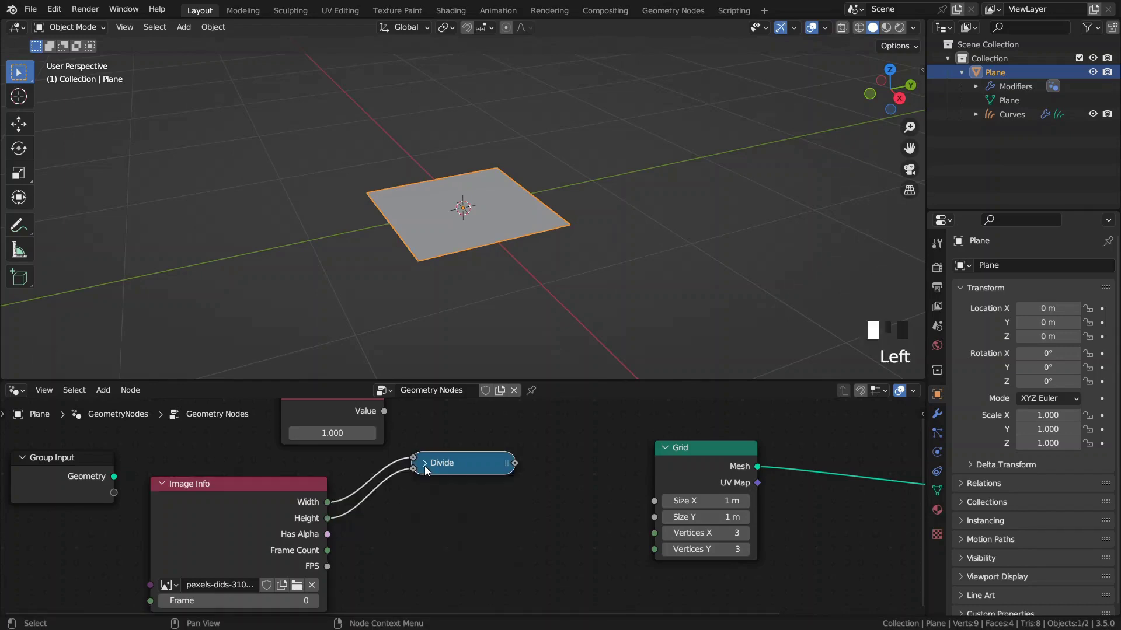
Handwrite the formula w/h × h = w as an annotation in the 3D viewport beside and across the plane
{"action": "left_click", "coordinate": [19, 233]}
{"action": "mouse_move", "coordinate": [142, 211]}
{"action": "left_mouse_down"}
{"action": "mouse_move", "coordinate": [153, 229]}
{"action": "mouse_move", "coordinate": [195, 186]}
{"action": "left_mouse_up"}
{"action": "left_click_drag", "start_coordinate": [143, 276], "coordinate": [219, 245]}
{"action": "left_click_drag", "start_coordinate": [174, 290], "coordinate": [187, 334]}
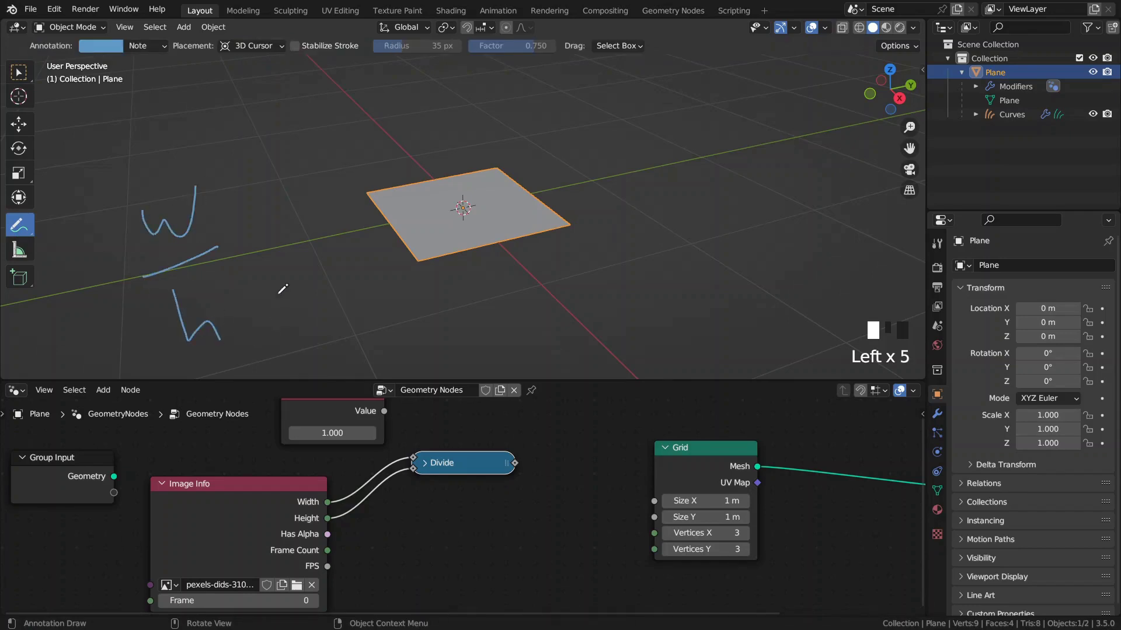
{"action": "left_click_drag", "start_coordinate": [297, 173], "coordinate": [313, 222]}
{"action": "left_click_drag", "start_coordinate": [383, 244], "coordinate": [403, 245]}
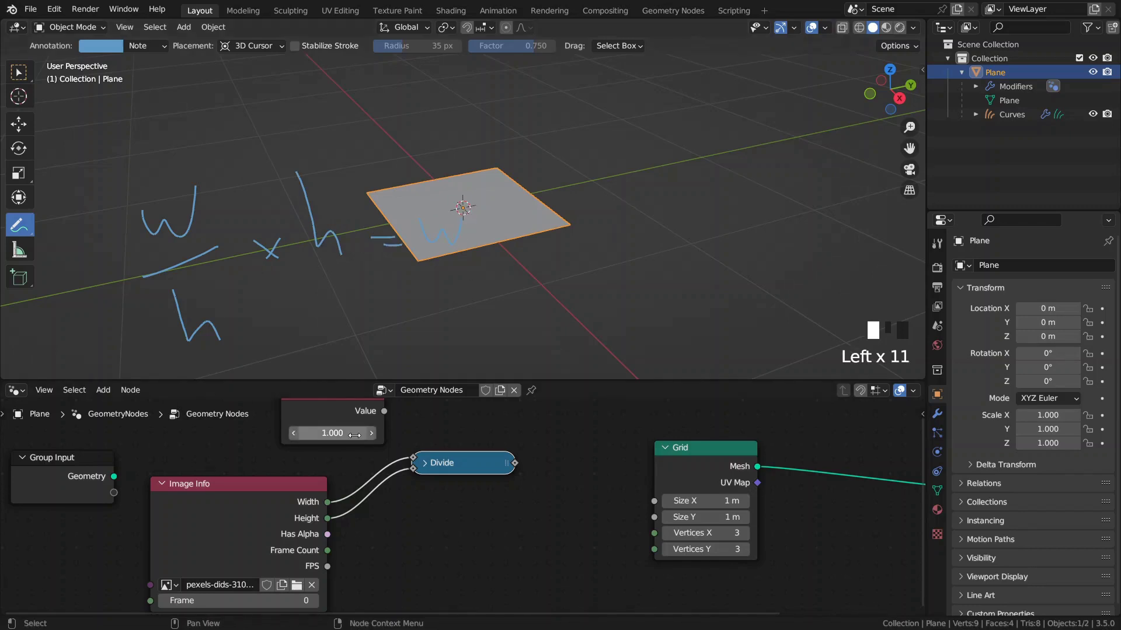
Reposition the Value node and link its output to the Grid node's Size Y
{"action": "middle_click_drag", "start_coordinate": [329, 399], "coordinate": [334, 429]}
{"action": "left_click_drag", "start_coordinate": [334, 429], "coordinate": [334, 429]}
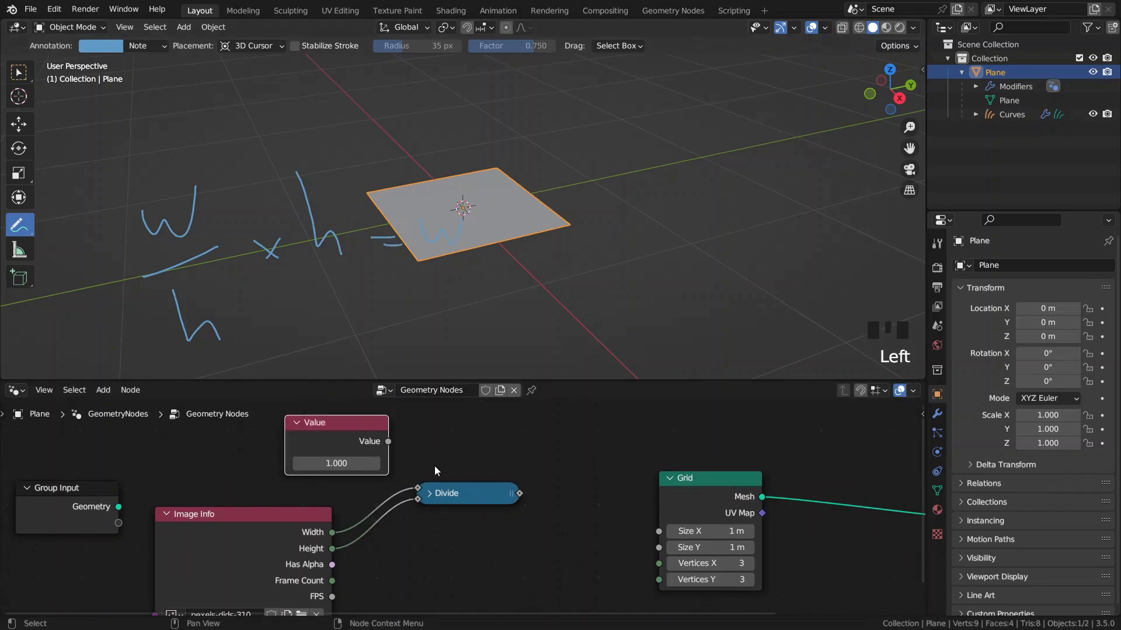
{"action": "middle_click_drag", "start_coordinate": [431, 458], "coordinate": [405, 432]}
{"action": "left_click_drag", "start_coordinate": [438, 465], "coordinate": [432, 489]}
{"action": "middle_click_drag", "start_coordinate": [380, 425], "coordinate": [362, 451]}
{"action": "left_click_drag", "start_coordinate": [342, 454], "coordinate": [614, 548]}
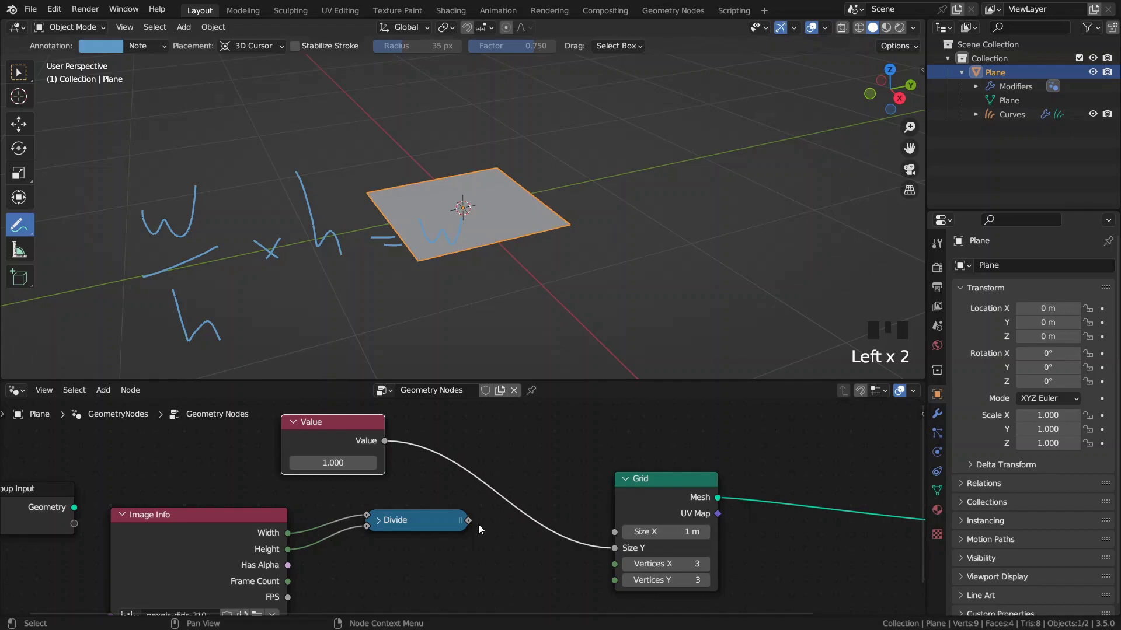
Move the Image Info and Divide nodes farther from the Grid node to free up space
{"action": "left_click", "coordinate": [387, 527]}
{"action": "middle_click_drag", "start_coordinate": [387, 527], "coordinate": [417, 500]}
{"action": "left_click", "coordinate": [229, 537]}
{"action": "left_click_drag", "start_coordinate": [228, 538], "coordinate": [177, 553]}
{"action": "left_click_drag", "start_coordinate": [440, 499], "coordinate": [387, 521]}
Feed the Value output into a new Multiply math node and link the Divide result to its second value
{"action": "left_click_drag", "start_coordinate": [421, 422], "coordinate": [525, 479]}
{"action": "type", "text": "mul"}
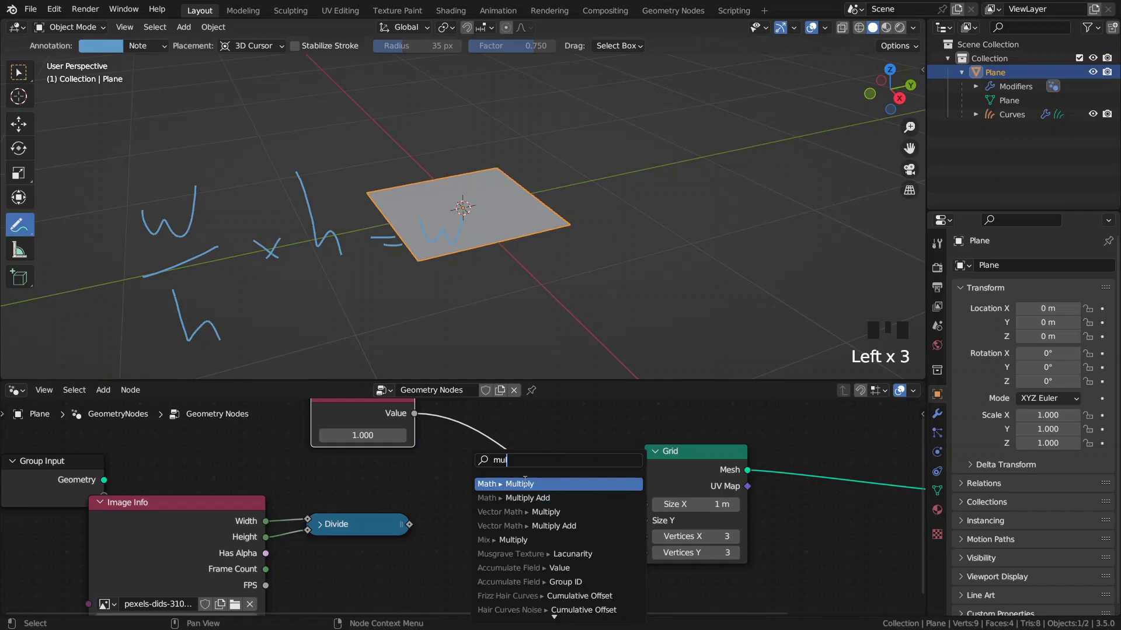
{"action": "left_click", "coordinate": [524, 479]}
{"action": "left_click", "coordinate": [524, 485]}
{"action": "left_click_drag", "start_coordinate": [409, 524], "coordinate": [456, 570]}
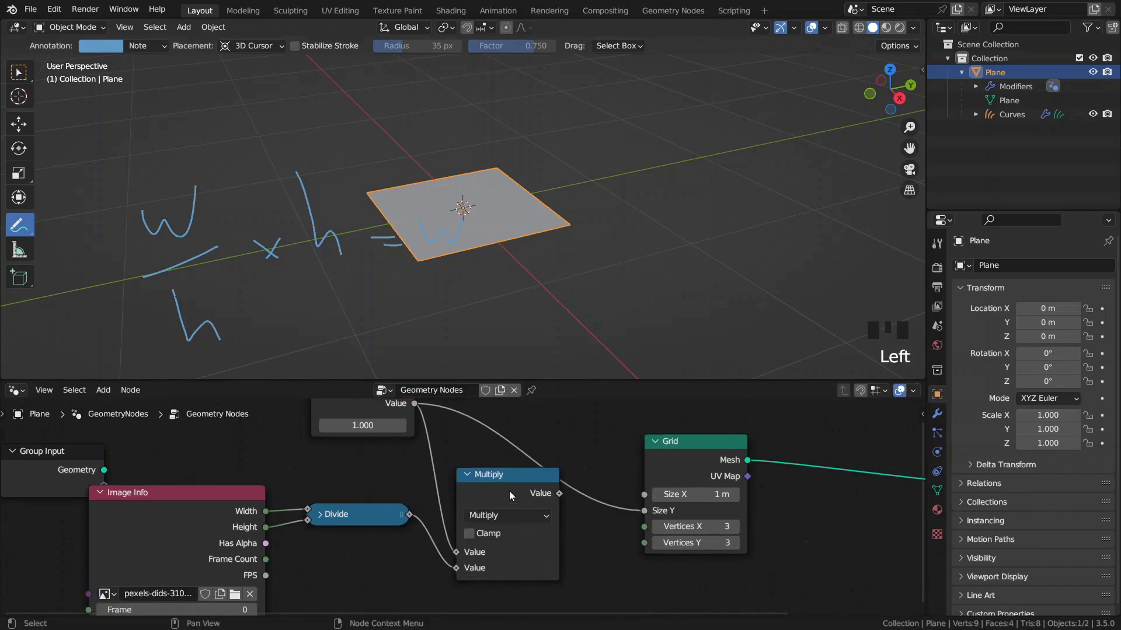
Collapse the Multiply node, link its output to the Grid's Size X, and reposition the nodes
{"action": "left_click", "coordinate": [467, 475]}
{"action": "left_click_drag", "start_coordinate": [526, 481], "coordinate": [639, 493]}
{"action": "middle_click_drag", "start_coordinate": [613, 453], "coordinate": [517, 474]}
{"action": "left_click_drag", "start_coordinate": [554, 476], "coordinate": [604, 454]}
{"action": "mouse_move", "coordinate": [440, 530]}
{"action": "left_mouse_down"}
{"action": "mouse_move", "coordinate": [502, 526]}
{"action": "mouse_move", "coordinate": [508, 537]}
{"action": "left_mouse_up"}
Erase the handwritten formula from the 3D viewport
{"action": "mouse_move", "coordinate": [443, 233]}
{"action": "left_mouse_down", "text": "ctrl"}
{"action": "mouse_move", "coordinate": [50, 213]}
{"action": "mouse_move", "coordinate": [193, 316]}
{"action": "left_mouse_up", "text": "ctrl"}
{"action": "middle_click_drag", "start_coordinate": [427, 283], "coordinate": [460, 314]}
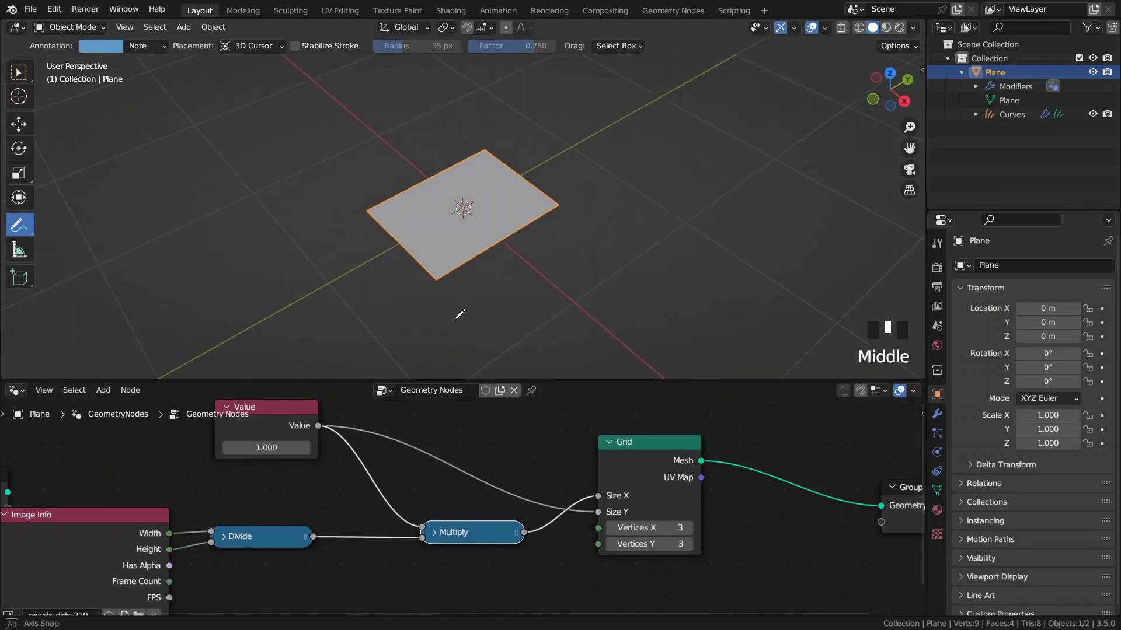
Tidy the node layout and add a reroute point on the two links leaving the Value node
{"action": "middle_click_drag", "start_coordinate": [318, 520], "coordinate": [415, 528]}
{"action": "mouse_move", "coordinate": [364, 458]}
{"action": "left_mouse_down"}
{"action": "mouse_move", "coordinate": [384, 457]}
{"action": "mouse_move", "coordinate": [363, 458]}
{"action": "left_mouse_up"}
{"action": "middle_click_drag", "start_coordinate": [65, 515], "coordinate": [243, 517]}
{"action": "left_click_drag", "start_coordinate": [215, 517], "coordinate": [211, 463]}
{"action": "middle_click_drag", "start_coordinate": [444, 476], "coordinate": [316, 485]}
{"action": "right_click_drag", "start_coordinate": [520, 426], "coordinate": [499, 476], "text": "shift"}
{"action": "left_click_drag", "start_coordinate": [455, 461], "coordinate": [425, 462]}
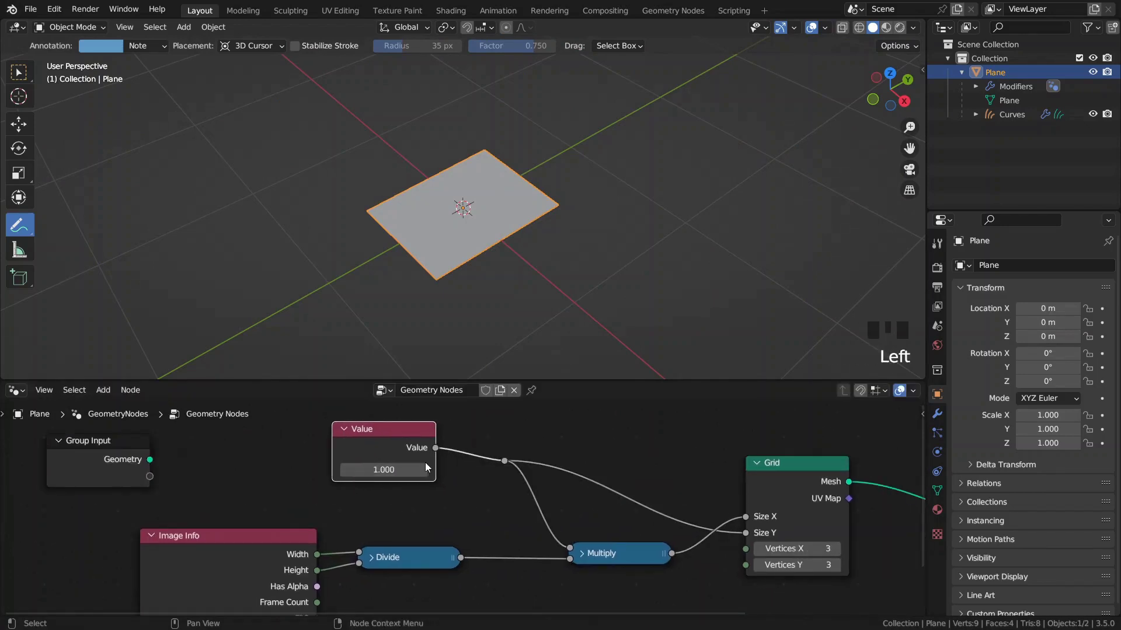
Connect a new Group Input socket to the reroute in place of the Value node and rename the input Scale
{"action": "left_click", "coordinate": [938, 416]}
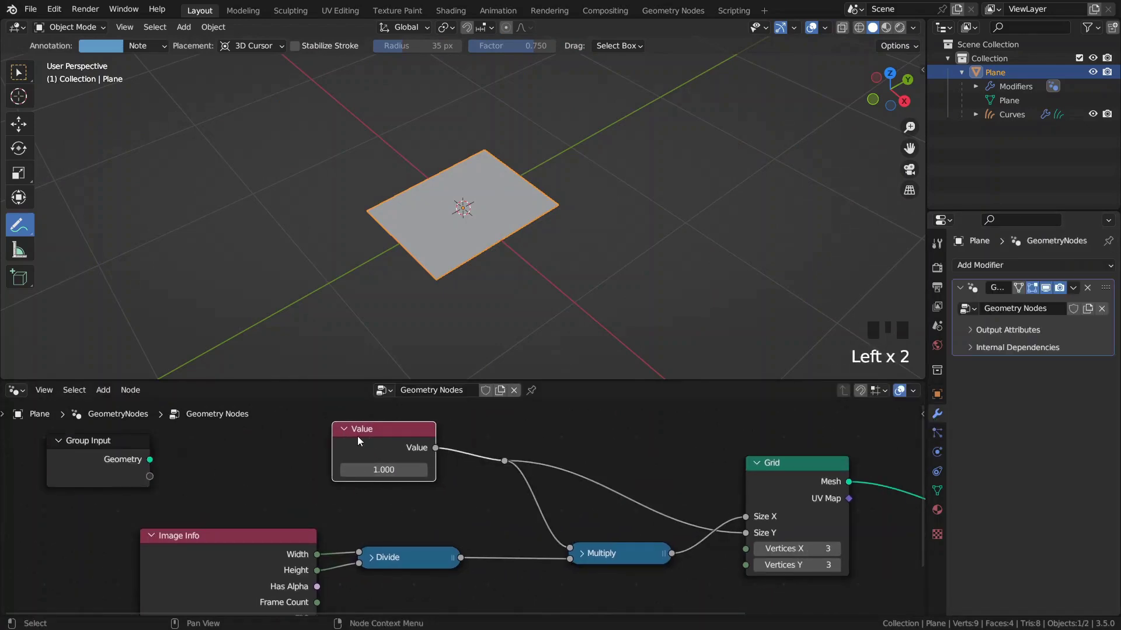
{"action": "left_click_drag", "start_coordinate": [149, 475], "coordinate": [505, 459]}
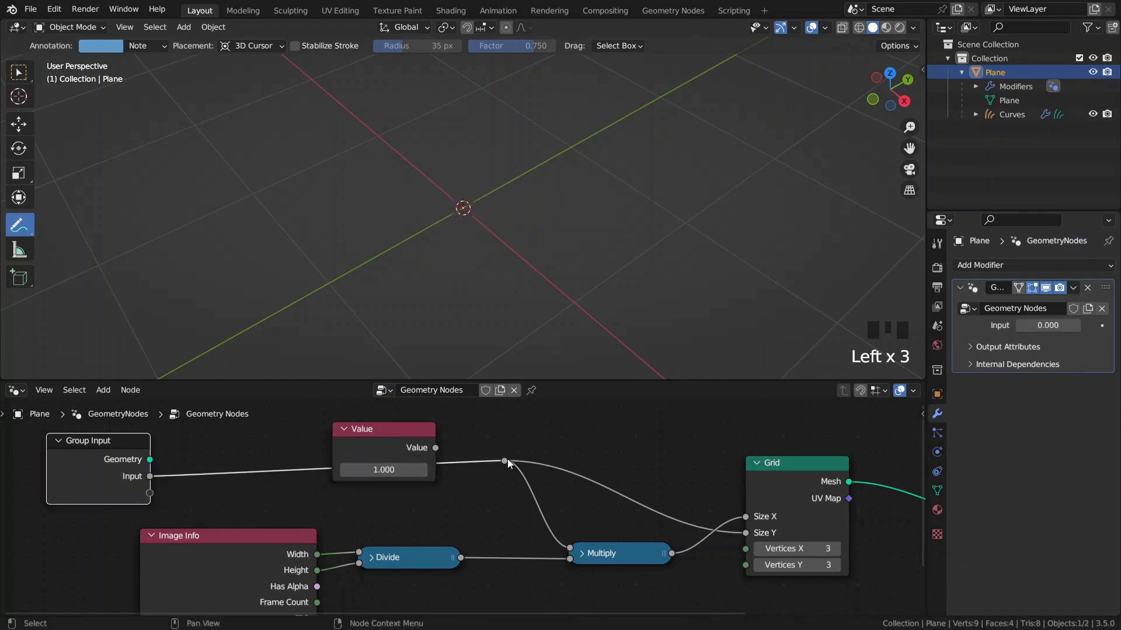
{"action": "key", "text": "n"}
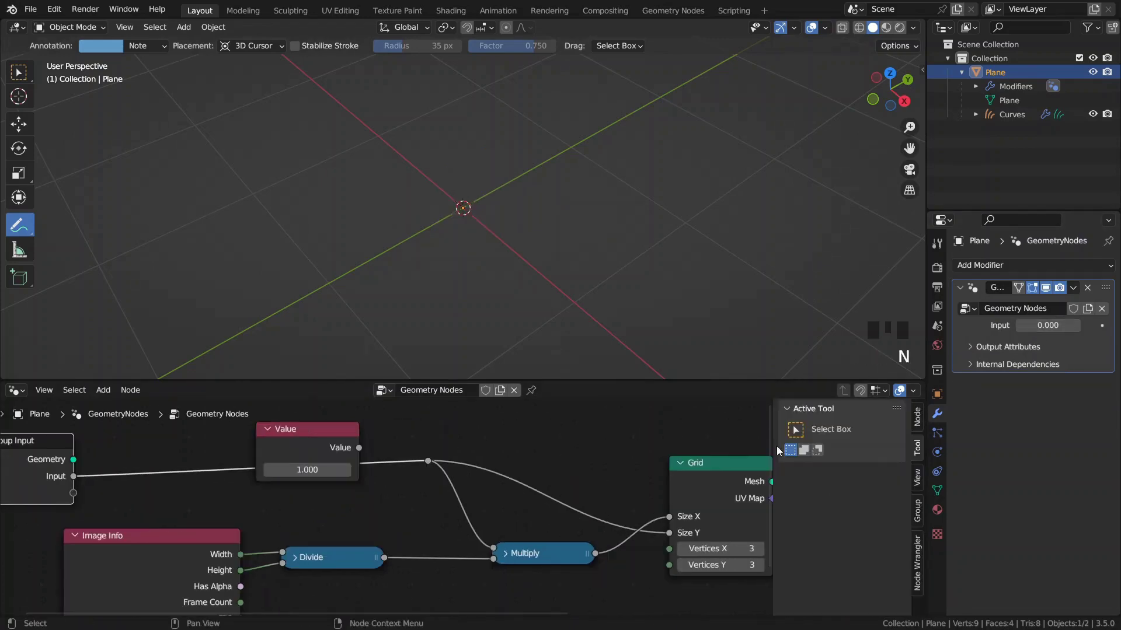
{"action": "left_click", "coordinate": [917, 512]}
{"action": "double_click", "coordinate": [819, 446]}
{"action": "type", "text": "Sc"}
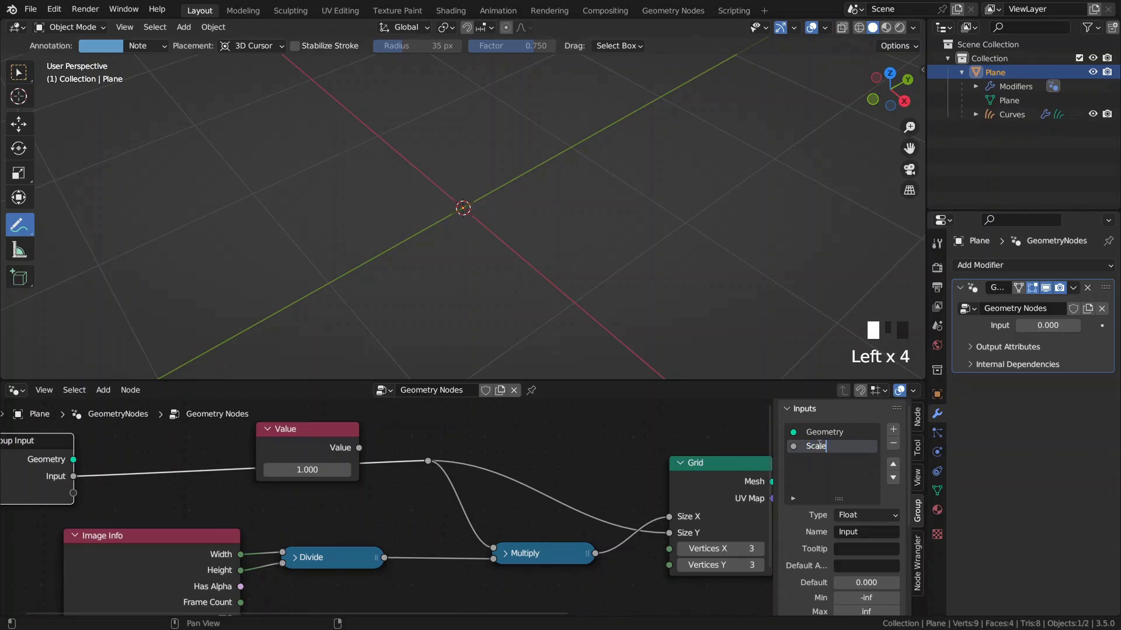
{"action": "type", "text": "ale"}
{"action": "key", "text": "Return"}
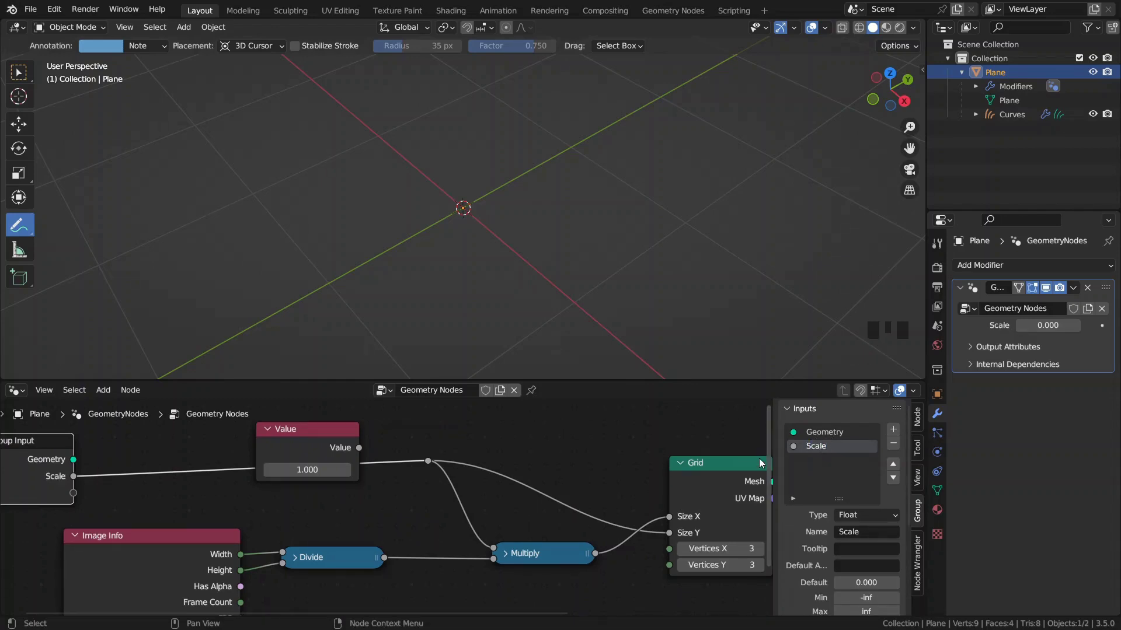
{"action": "key", "text": "n"}
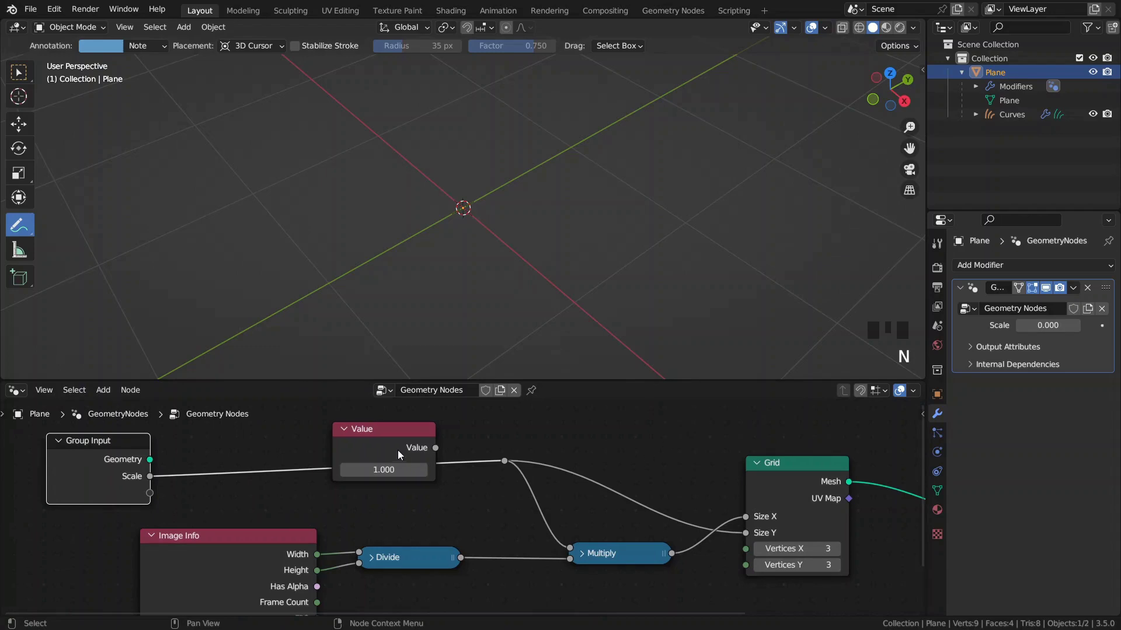
Set the Geometry Nodes modifier's Scale to 1.5
{"action": "double_click", "coordinate": [1055, 325]}
{"action": "type", "text": "1.5"}
{"action": "key", "text": "Return"}
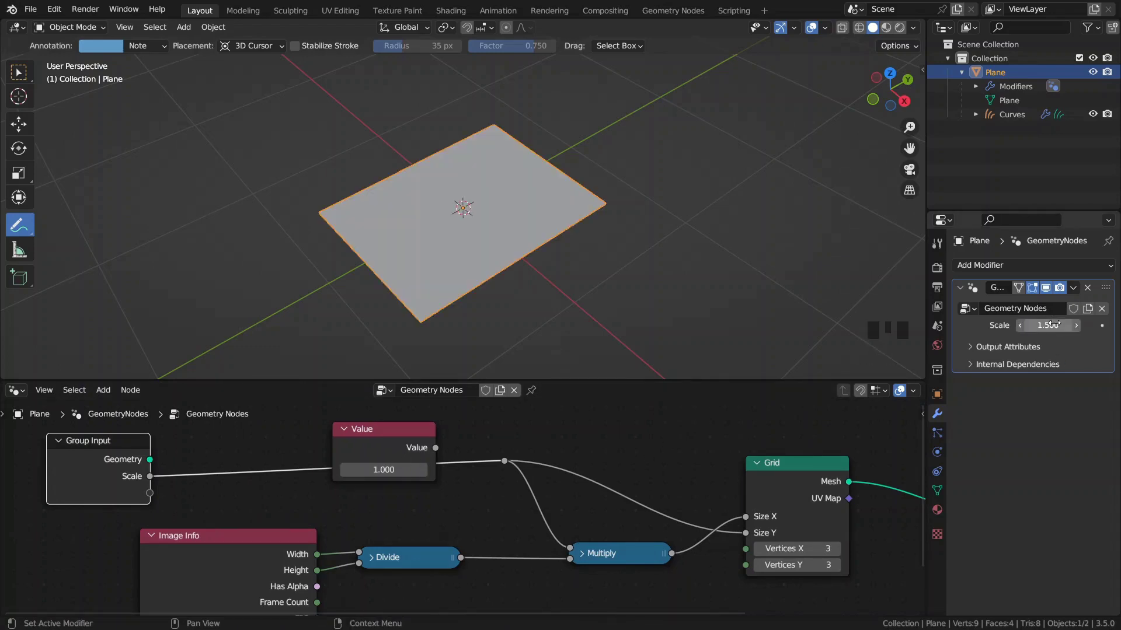
{"action": "left_click", "coordinate": [630, 456]}
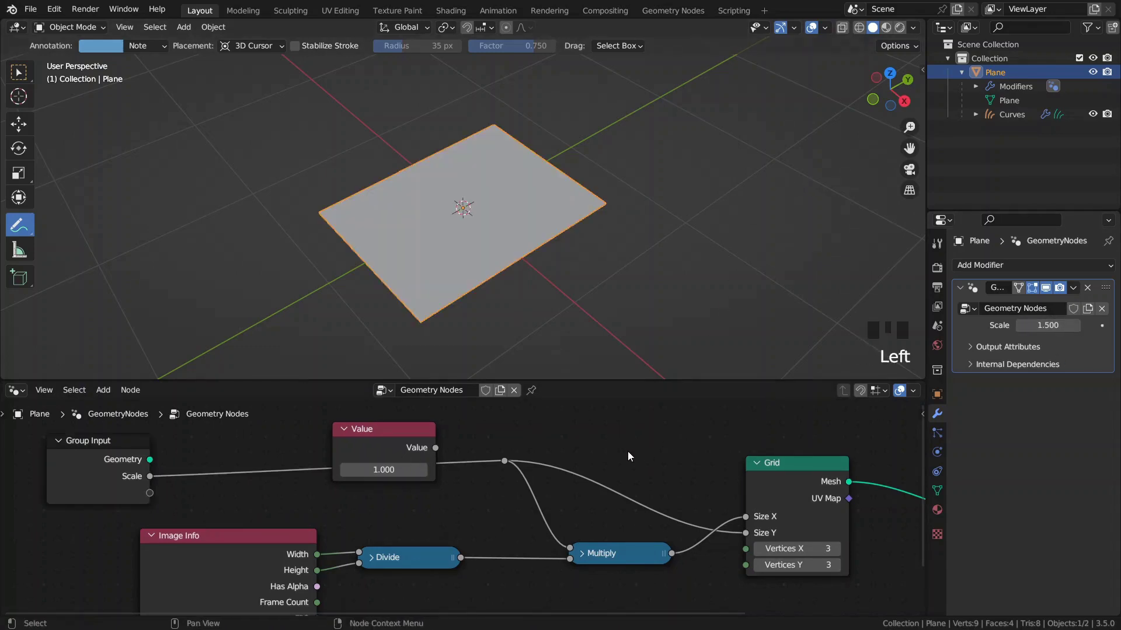
Create a new material on the plane and name it Rug Base
{"action": "middle_click_drag", "start_coordinate": [436, 496], "coordinate": [513, 479]}
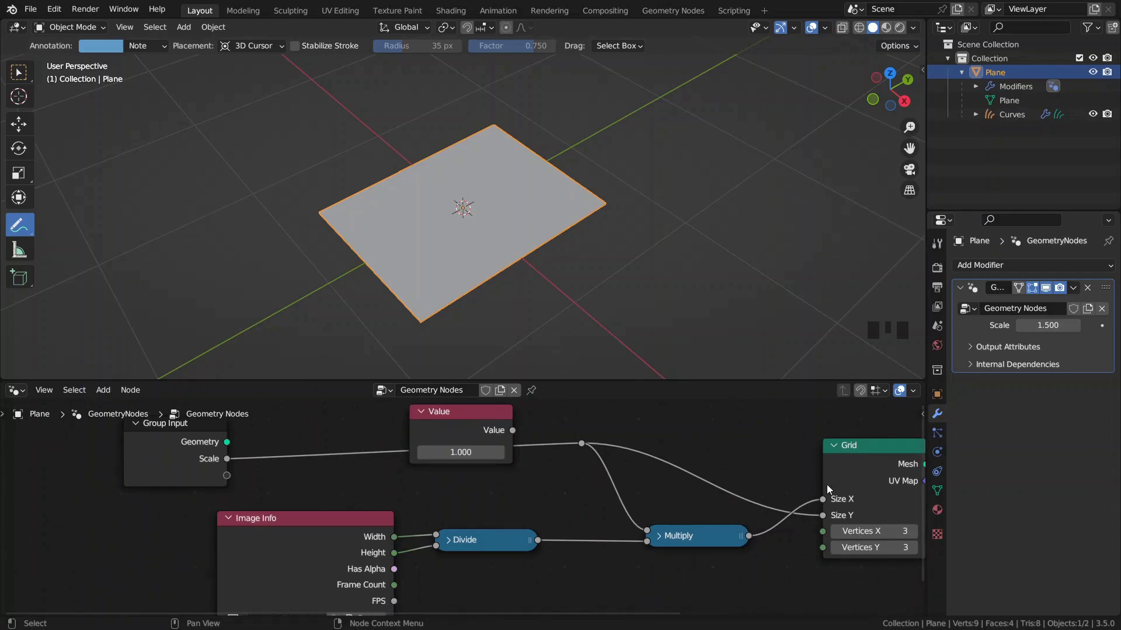
{"action": "middle_click_drag", "start_coordinate": [762, 482], "coordinate": [429, 482]}
{"action": "left_click", "coordinate": [937, 509]}
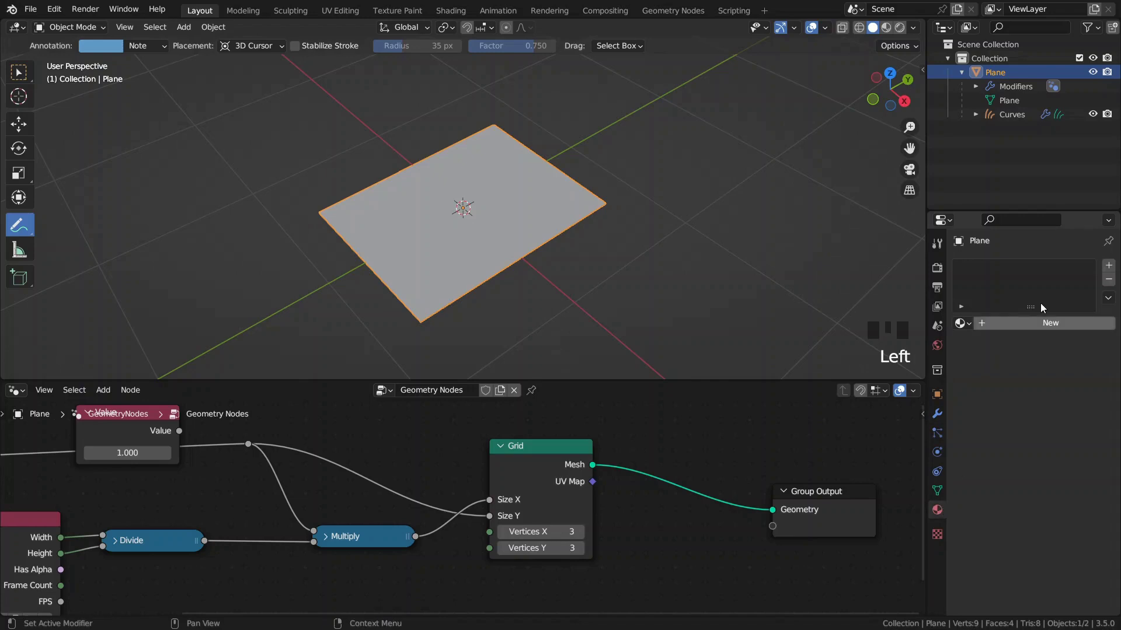
{"action": "left_click", "coordinate": [1033, 323]}
{"action": "left_click", "coordinate": [1001, 323]}
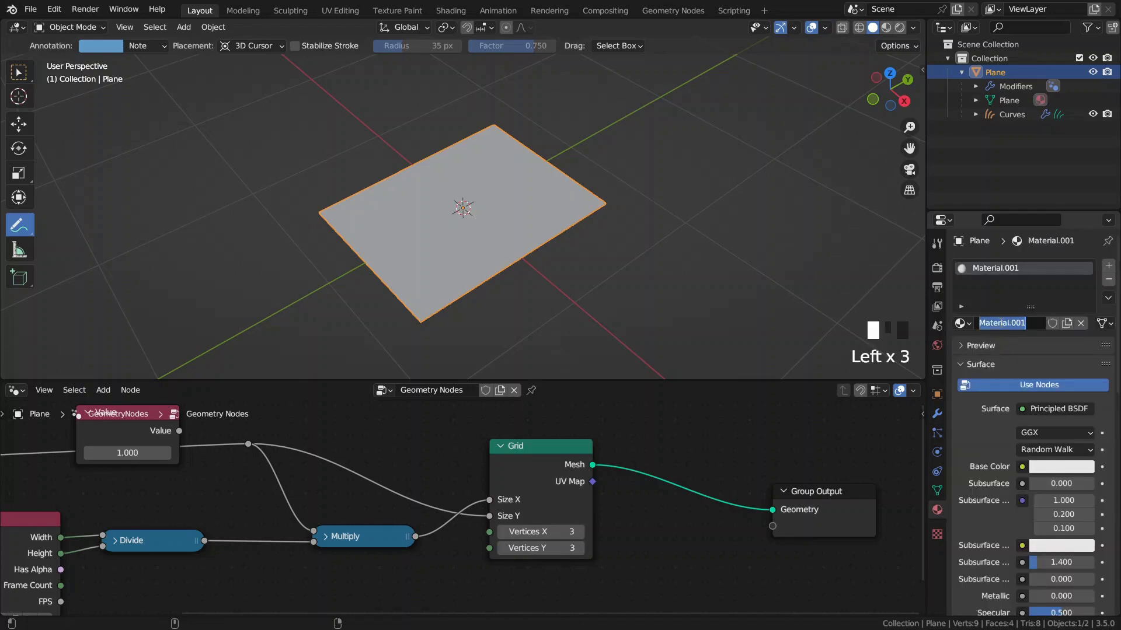
{"action": "type", "text": "Rug Base"}
{"action": "key", "text": "Return"}
Insert a Set Material node between the Grid and Group Output nodes and assign it the Rug Base material
{"action": "middle_click_drag", "start_coordinate": [686, 462], "coordinate": [442, 462]}
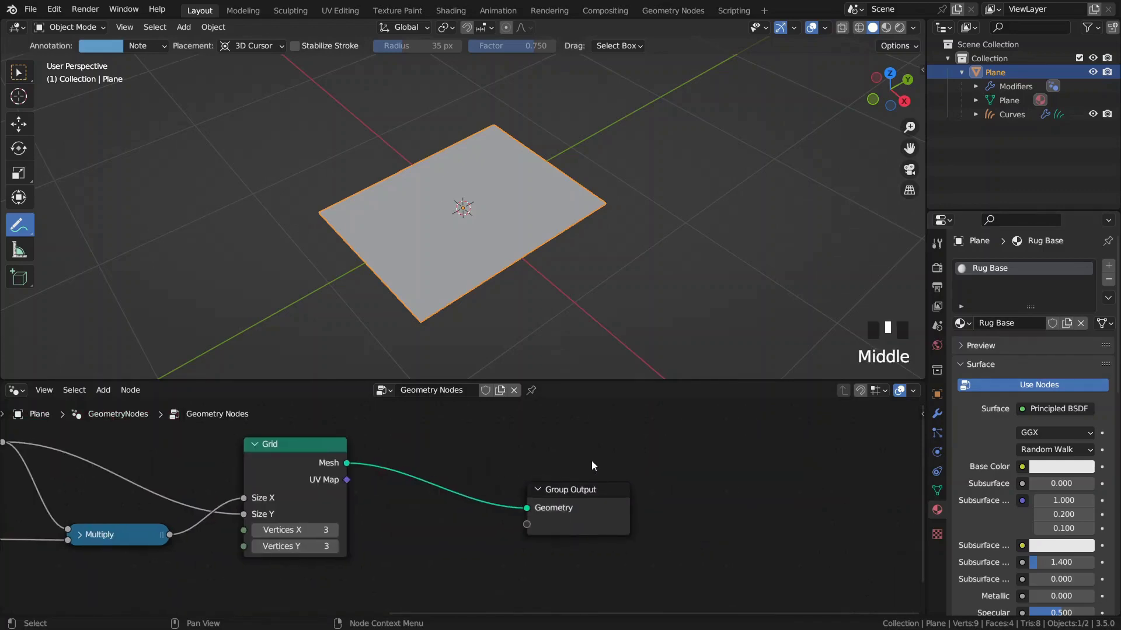
{"action": "scroll", "coordinate": [596, 465], "scroll_direction": "down", "scroll_amount": 4}
{"action": "middle_click_drag", "start_coordinate": [596, 466], "coordinate": [436, 491]}
{"action": "left_click_drag", "start_coordinate": [443, 529], "coordinate": [662, 505]}
{"action": "key", "text": "space"}
{"action": "type", "text": "set materi"}
{"action": "key", "text": "Return"}
{"action": "left_click", "coordinate": [482, 470]}
{"action": "left_click", "coordinate": [519, 528]}
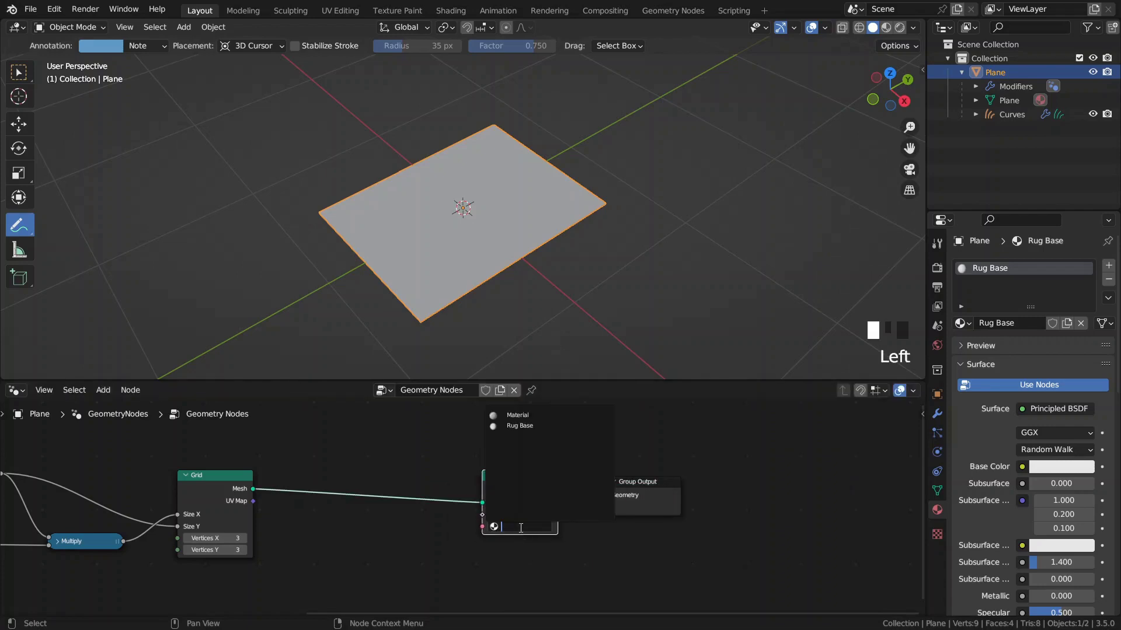
{"action": "left_click", "coordinate": [533, 427]}
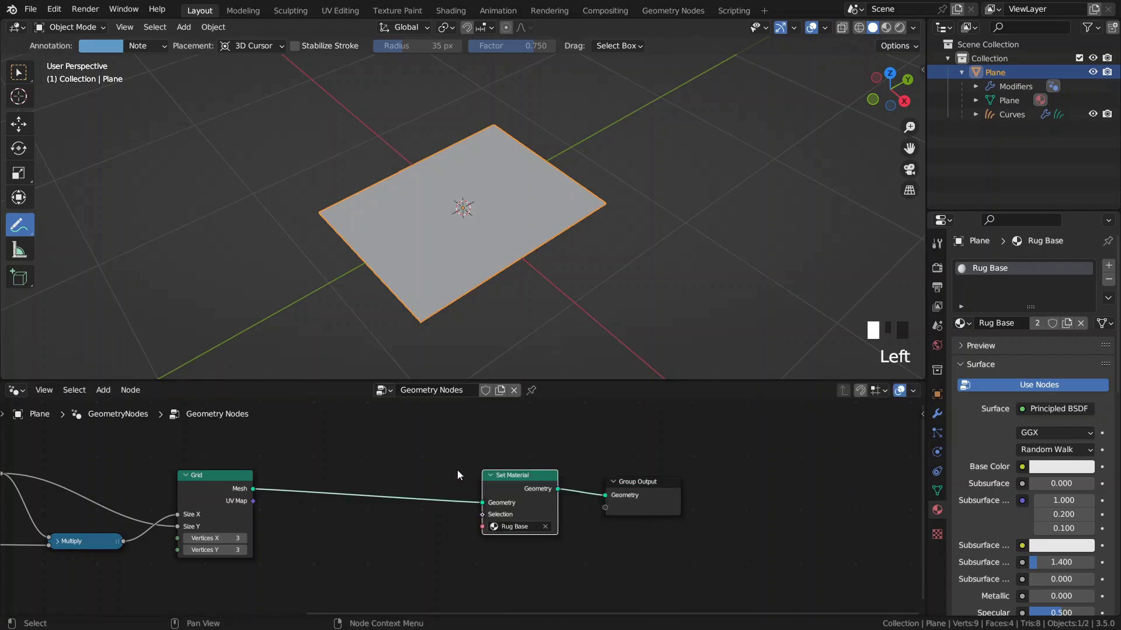
Switch the node area to the Shader Editor to show the Rug Base material's nodes
{"action": "middle_click_drag", "start_coordinate": [446, 461], "coordinate": [580, 461]}
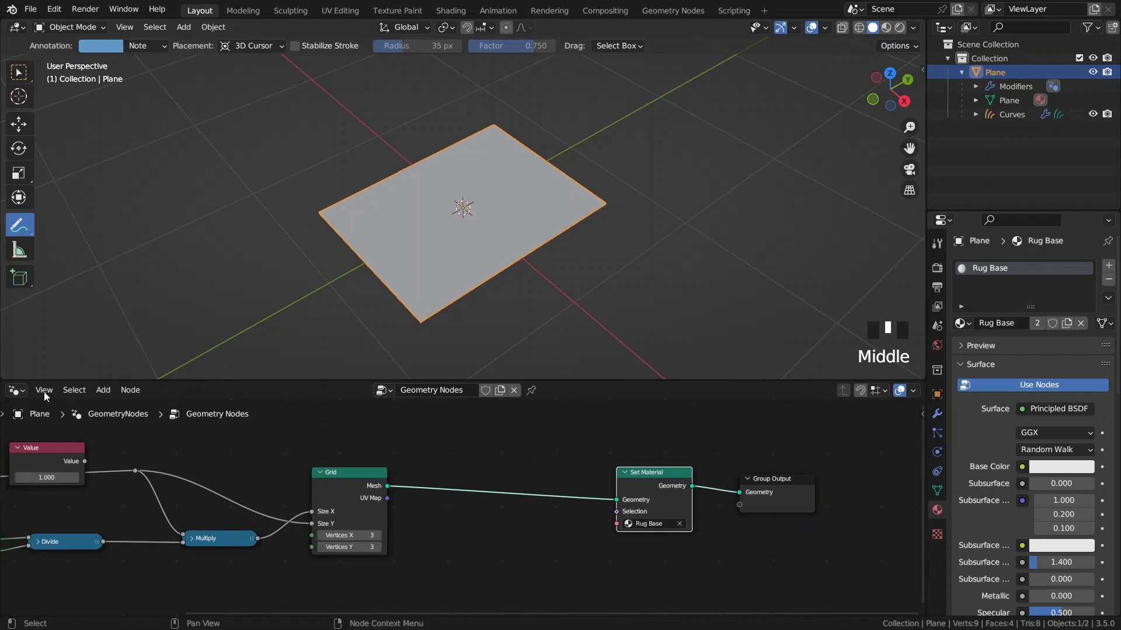
{"action": "left_click", "coordinate": [18, 395]}
{"action": "left_click", "coordinate": [64, 523]}
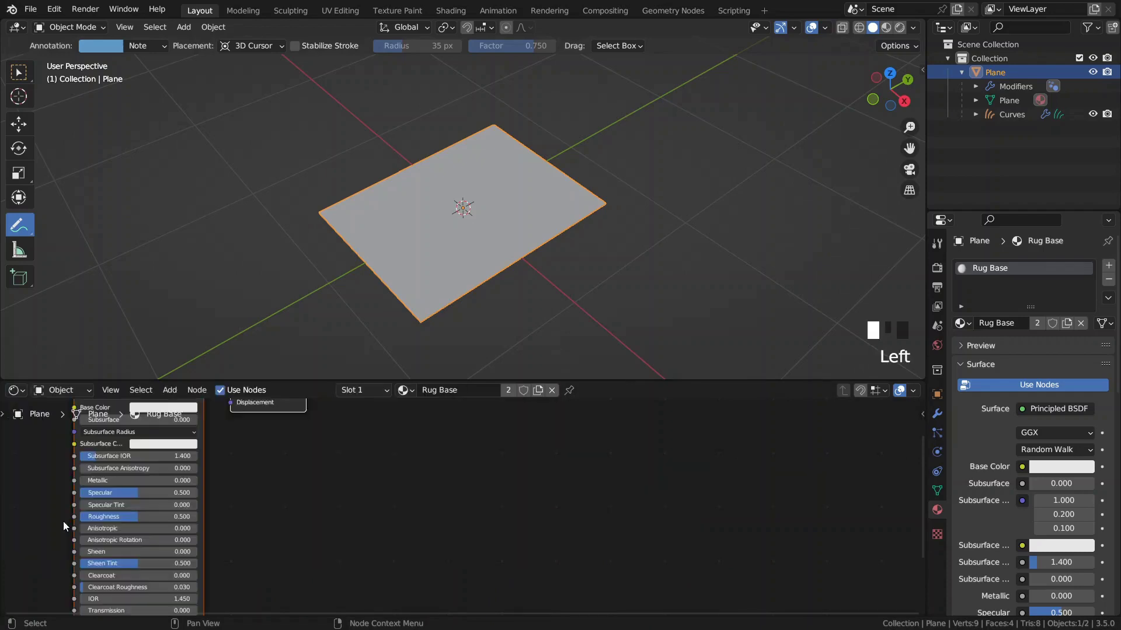
{"action": "middle_click_drag", "start_coordinate": [377, 470], "coordinate": [436, 479]}
{"action": "scroll", "coordinate": [412, 472], "scroll_direction": "down", "scroll_amount": 2}
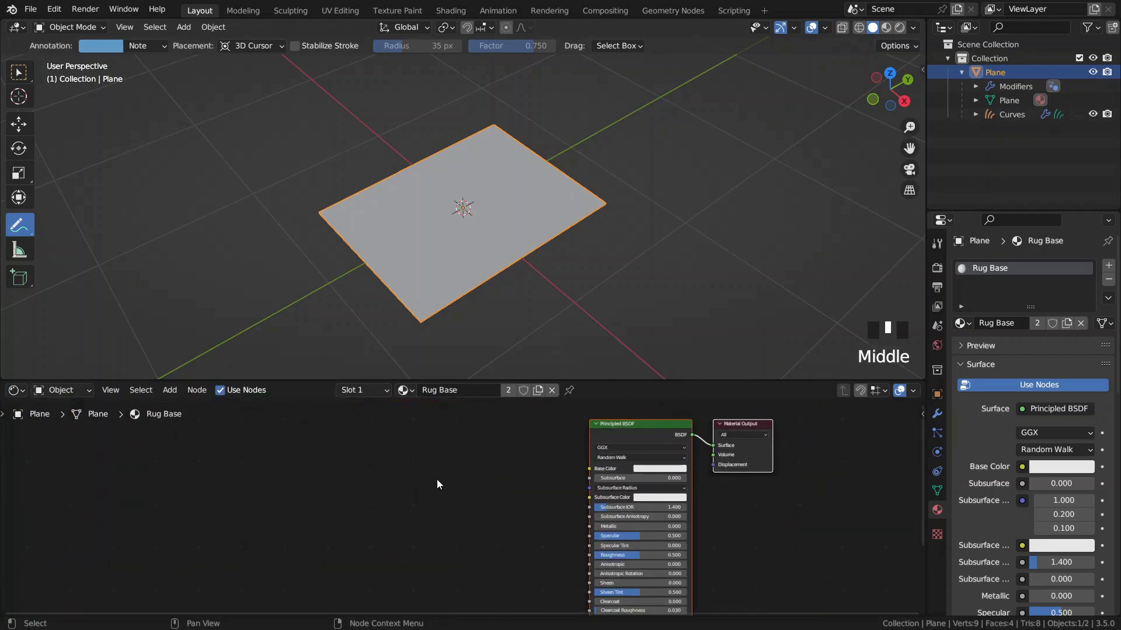
Add an Image Texture node using pexels-dids-3107167.jpg and link its Color to the Principled BSDF's Base Color
{"action": "key", "text": "space"}
{"action": "type", "text": "image"}
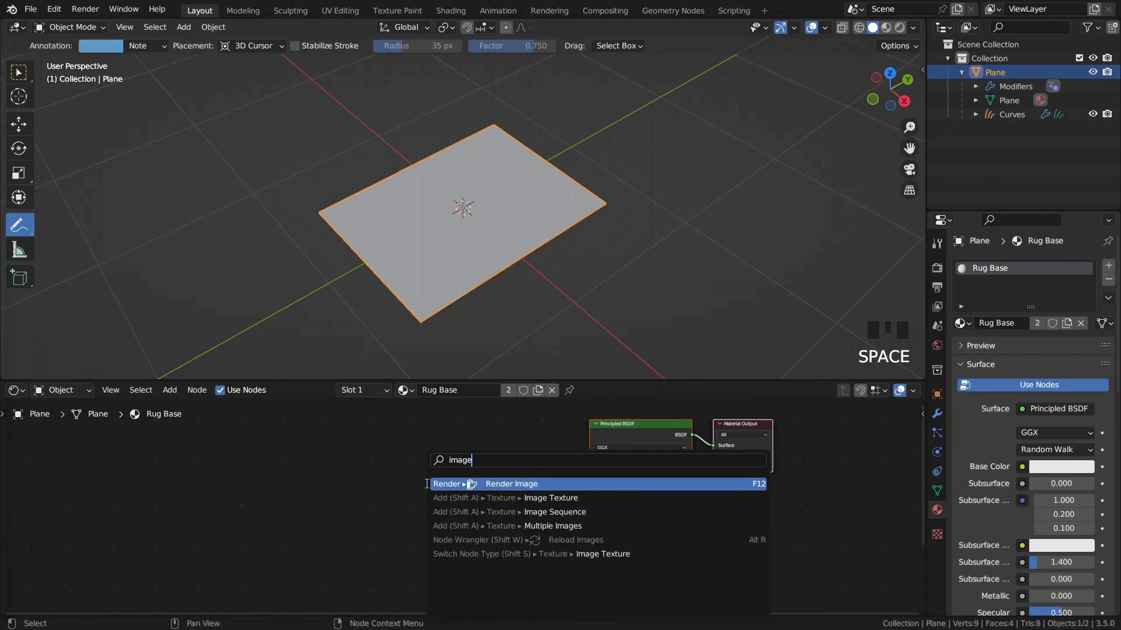
{"action": "left_click_drag", "start_coordinate": [429, 461], "coordinate": [370, 461]}
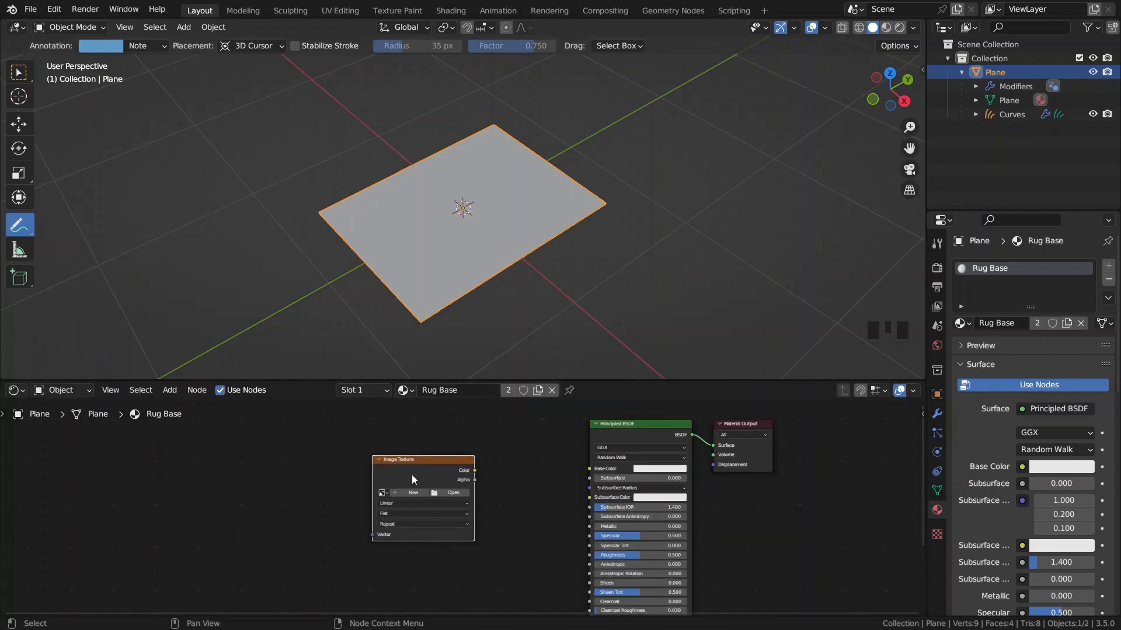
{"action": "scroll", "coordinate": [356, 493], "scroll_direction": "up", "scroll_amount": 4}
{"action": "left_click", "coordinate": [352, 488]}
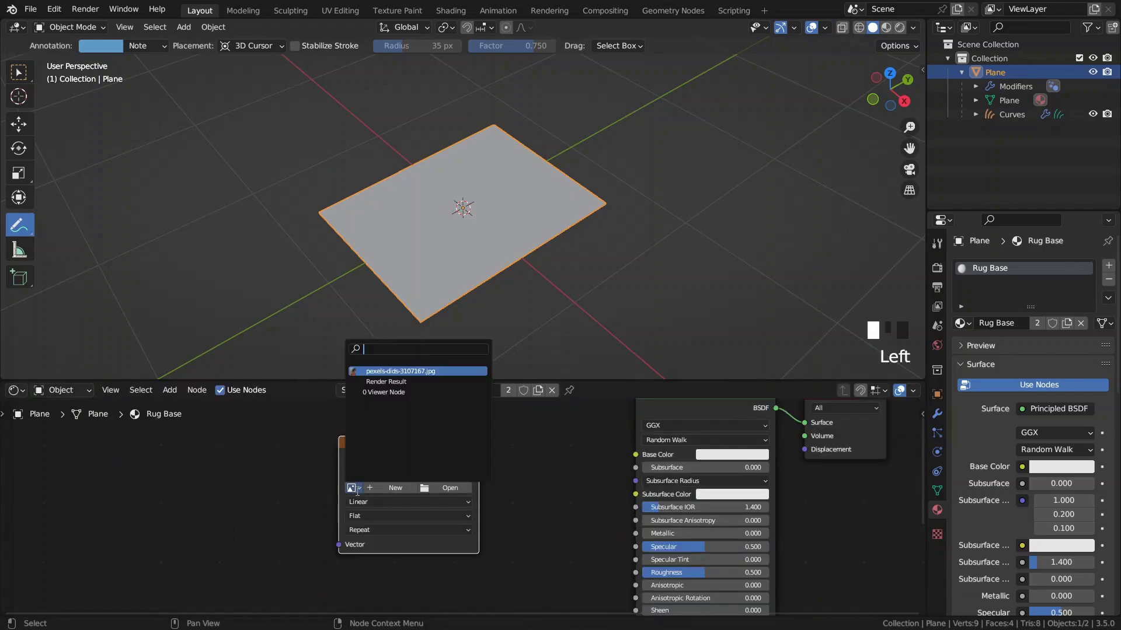
{"action": "left_click", "coordinate": [389, 371]}
{"action": "left_click_drag", "start_coordinate": [479, 457], "coordinate": [634, 458]}
Switch the viewport to Material Preview shading and shift the image texture node slightly upward
{"action": "key", "text": "z"}
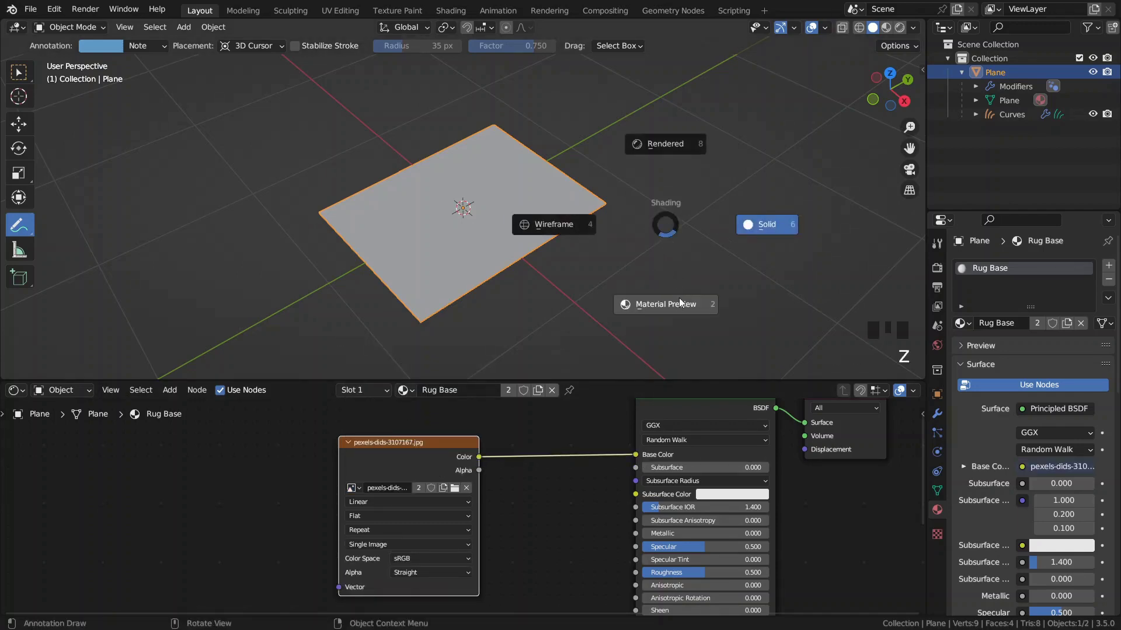
{"action": "left_click", "coordinate": [680, 305]}
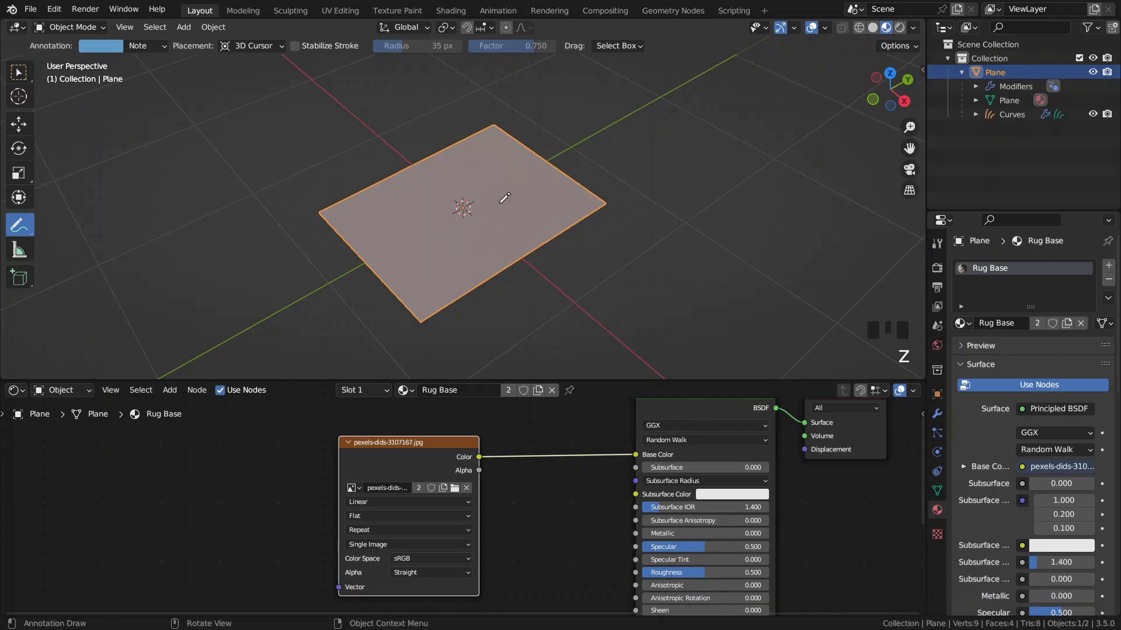
{"action": "left_click_drag", "start_coordinate": [419, 468], "coordinate": [416, 448]}
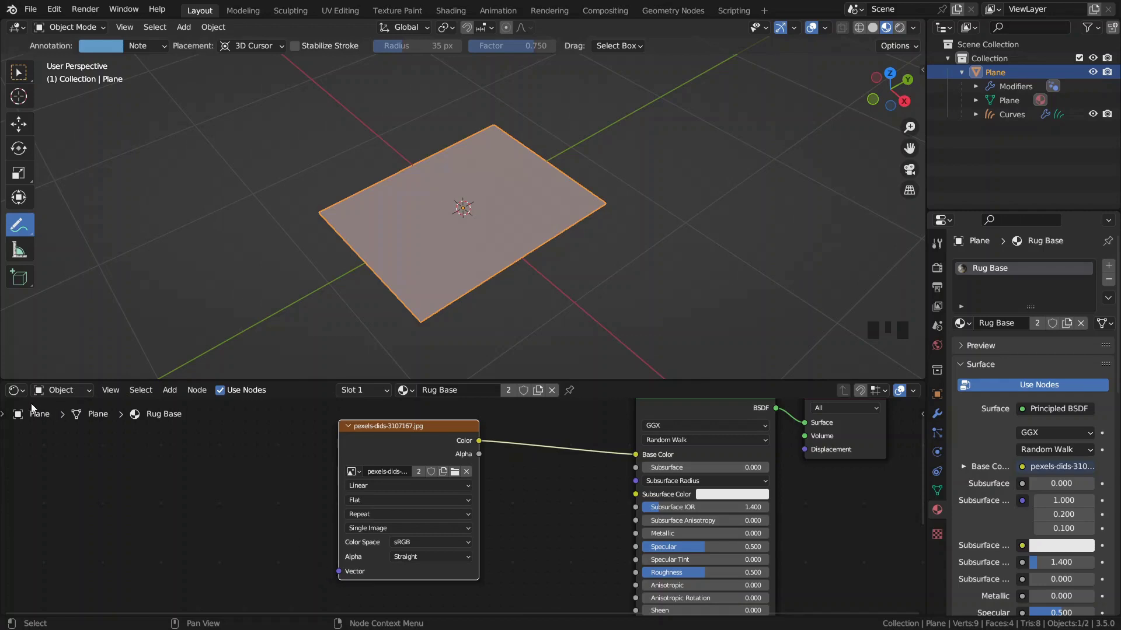
Return the node area to the Geometry Node Editor showing the Grid and Set Material nodes
{"action": "left_click", "coordinate": [14, 390]}
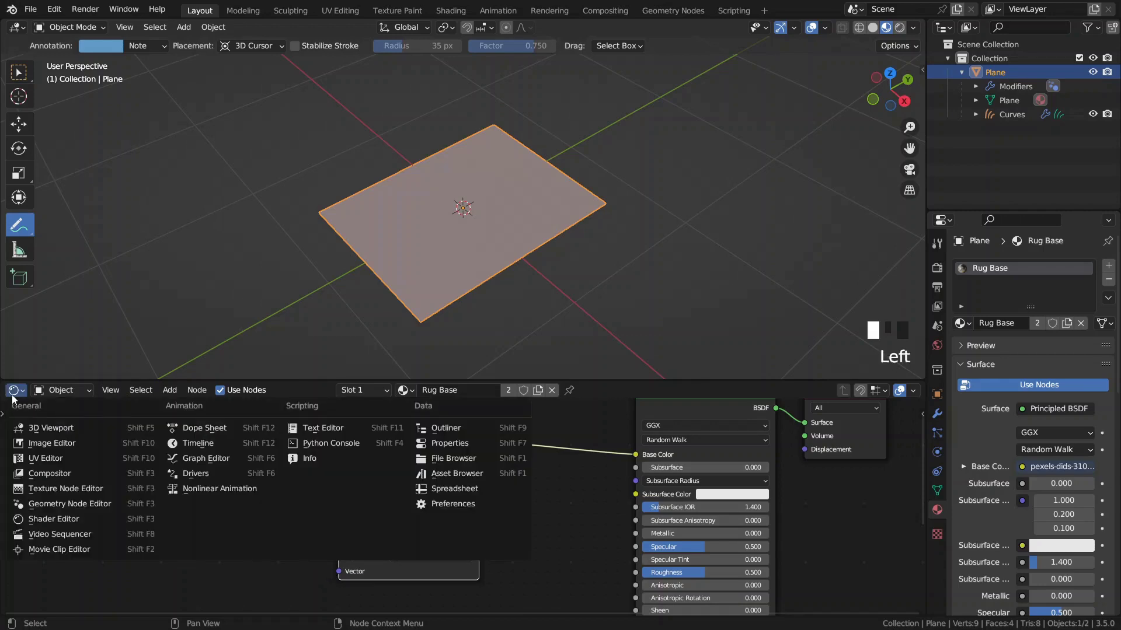
{"action": "left_click", "coordinate": [64, 509]}
{"action": "scroll", "coordinate": [532, 480], "scroll_direction": "down", "scroll_amount": 3}
{"action": "middle_click_drag", "start_coordinate": [532, 479], "coordinate": [326, 499]}
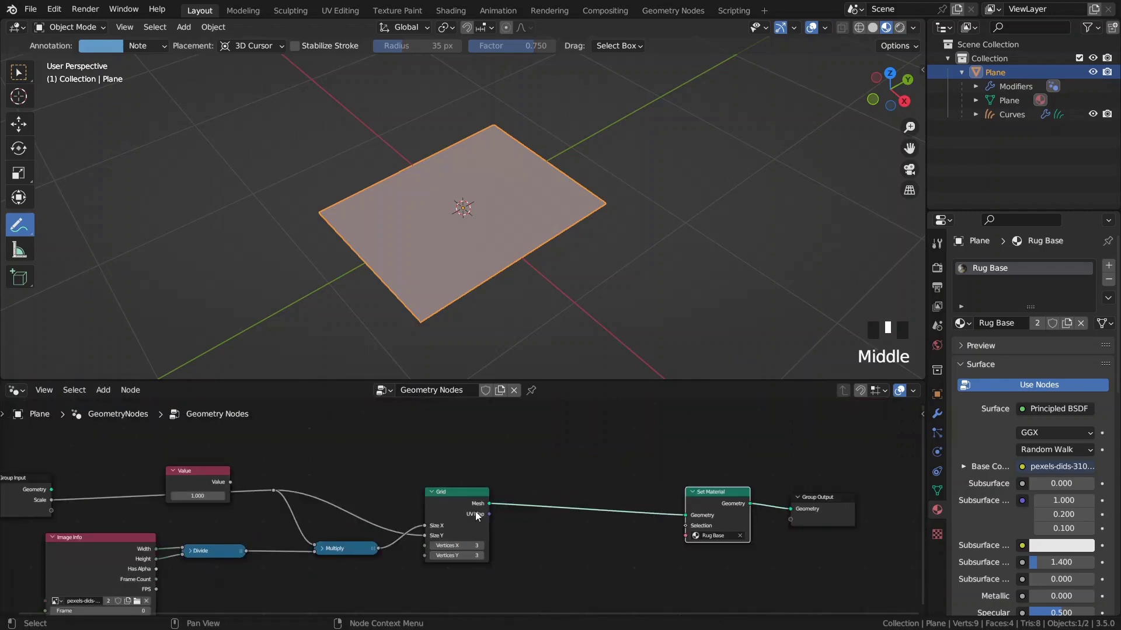
Insert a Store Named Attribute node on the link between the Grid and Set Material nodes
{"action": "scroll", "coordinate": [476, 514], "scroll_direction": "up", "scroll_amount": 5}
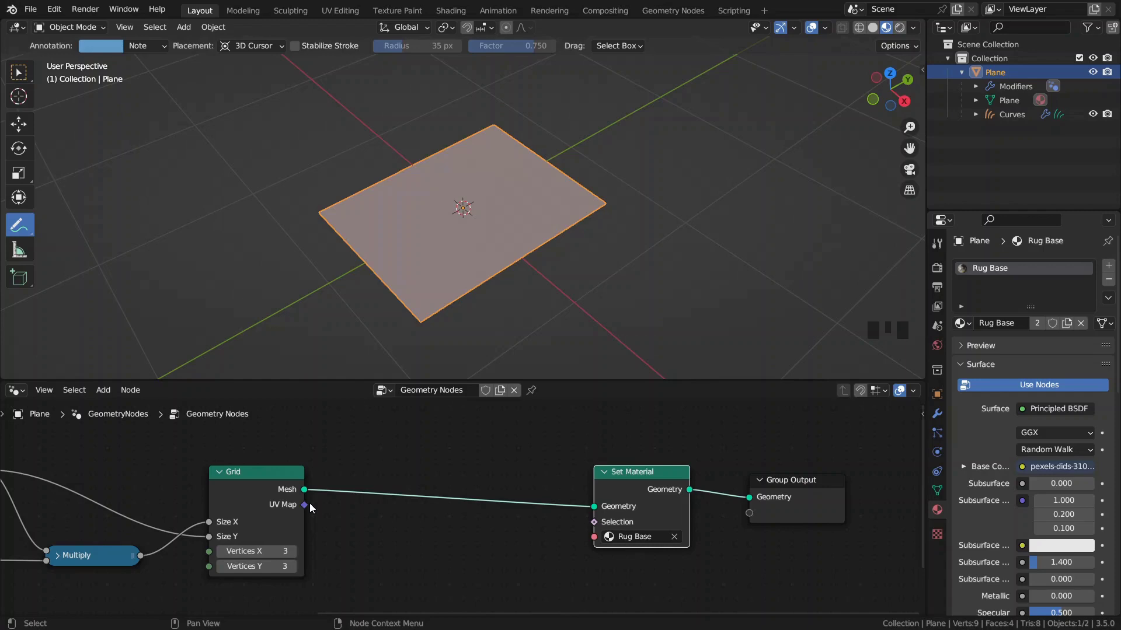
{"action": "key", "text": "space"}
{"action": "type", "text": "stre"}
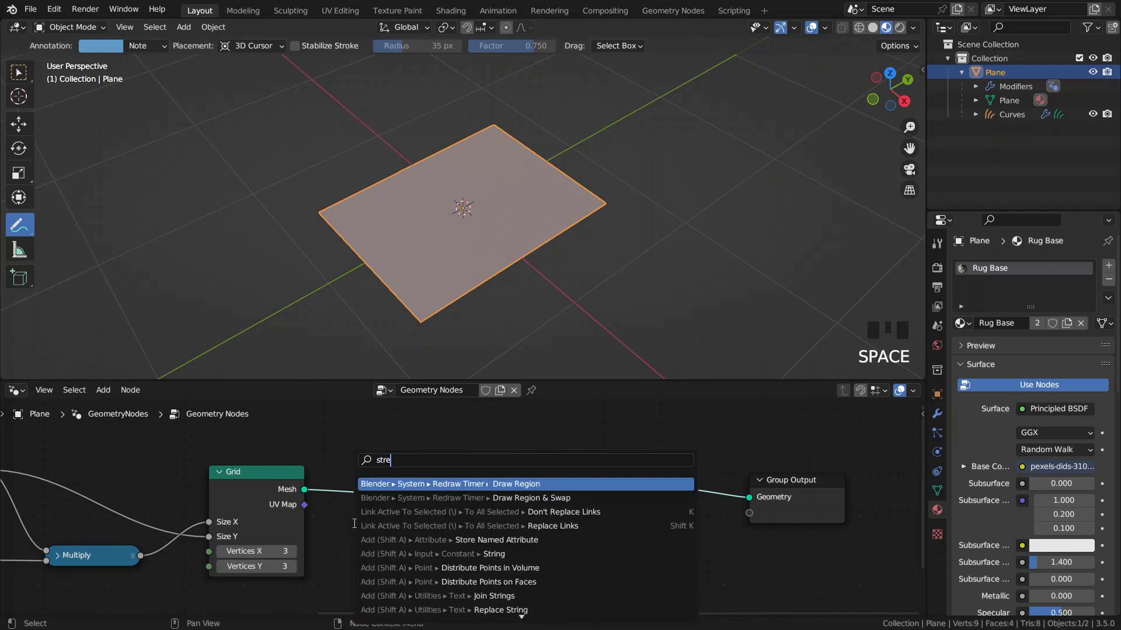
{"action": "key", "text": "BackSpace"}
{"action": "key", "text": "BackSpace"}
{"action": "key", "text": "BackSpace"}
{"action": "type", "text": "tore"}
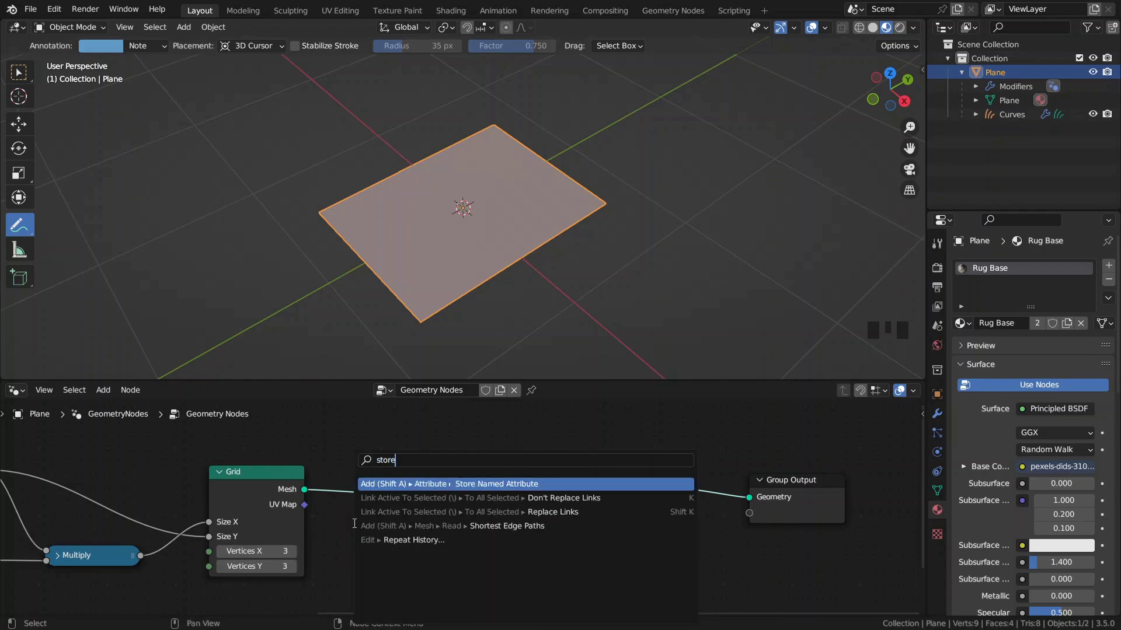
{"action": "left_click", "coordinate": [379, 484]}
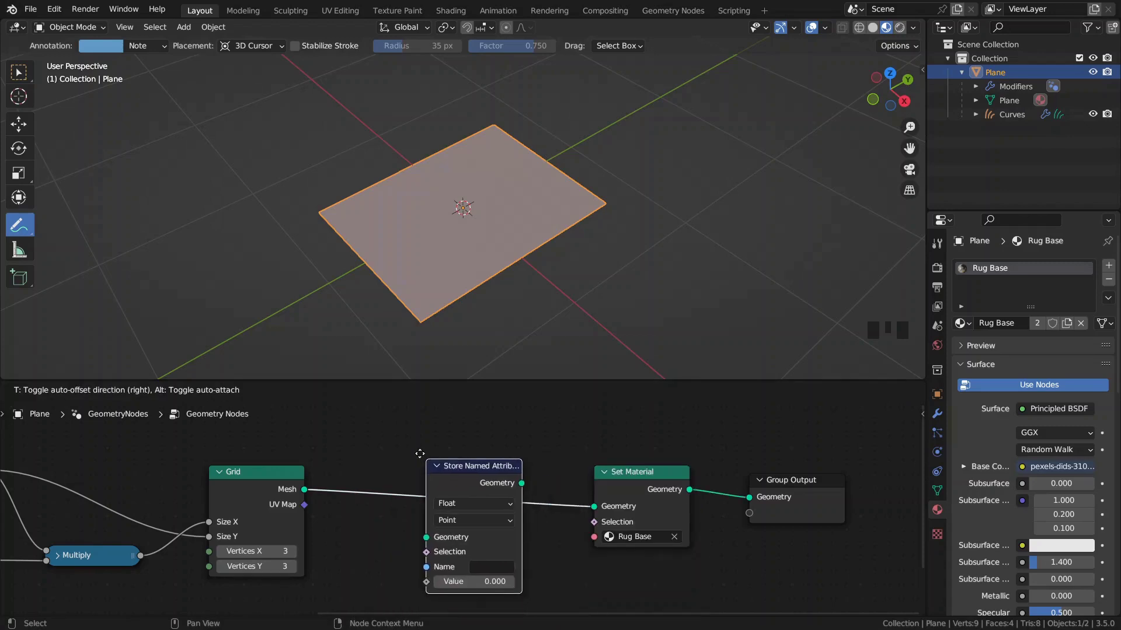
{"action": "left_click", "coordinate": [407, 503]}
Set the Store Named Attribute type to Vector, feed it the Grid's UV Map, name it "my uv" and copy that name
{"action": "left_click", "coordinate": [456, 493]}
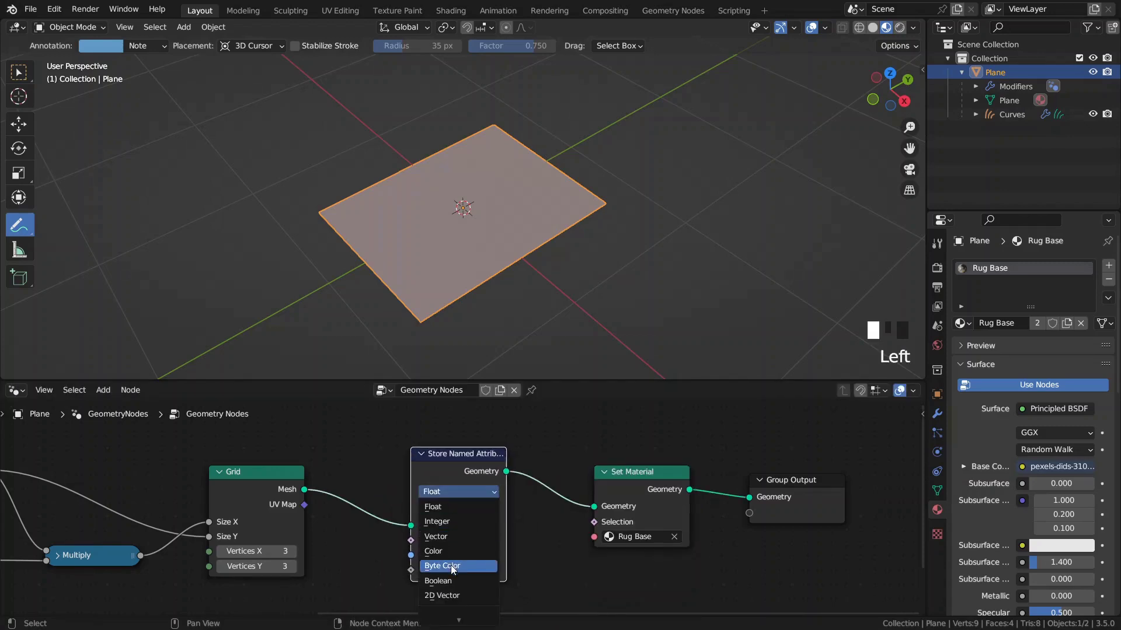
{"action": "left_click", "coordinate": [454, 534]}
{"action": "left_click_drag", "start_coordinate": [304, 504], "coordinate": [410, 570]}
{"action": "left_click", "coordinate": [469, 555]}
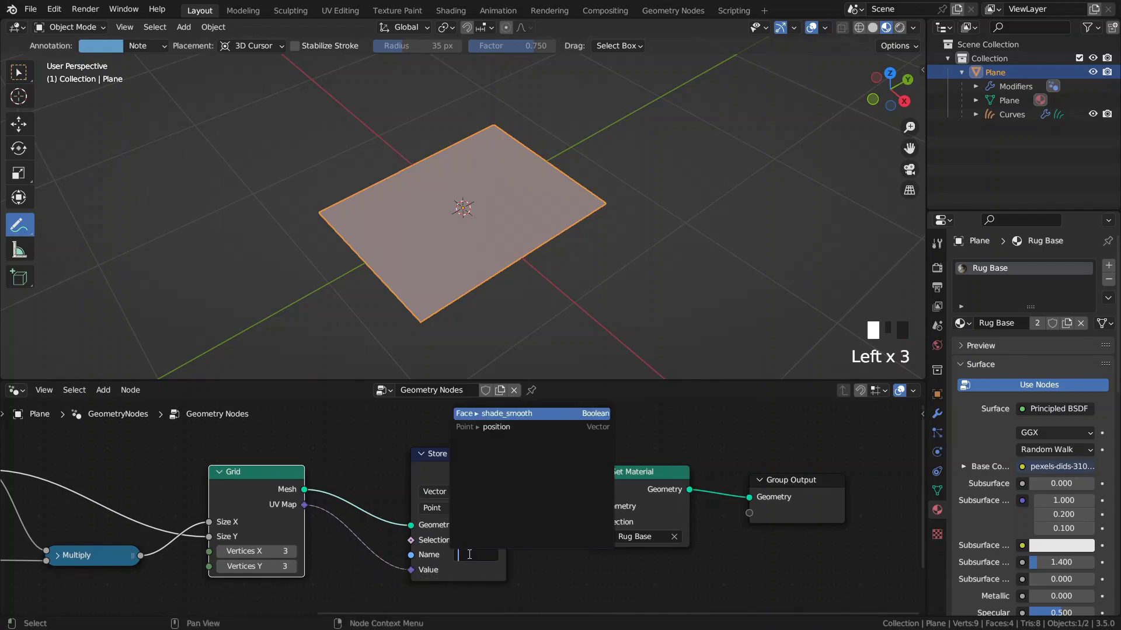
{"action": "type", "text": "my uv"}
{"action": "key", "text": "Return"}
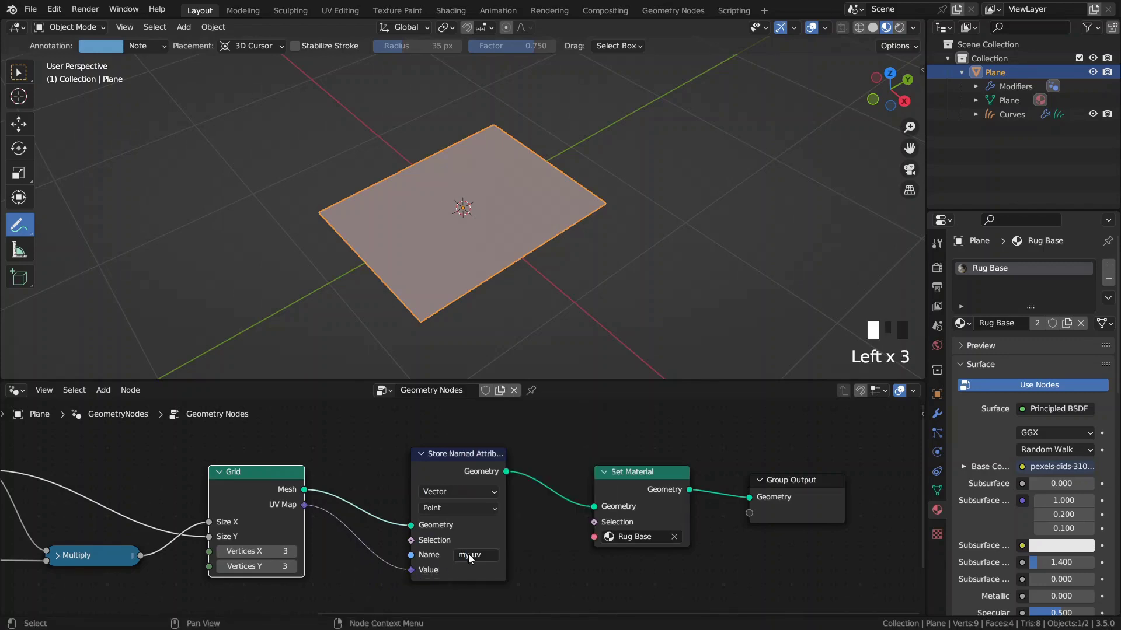
{"action": "key", "text": "ctrl+c"}
Switch the node area to the Shader Editor and add an Attribute node with the name "my uv" to Rug Base
{"action": "left_click", "coordinate": [18, 390]}
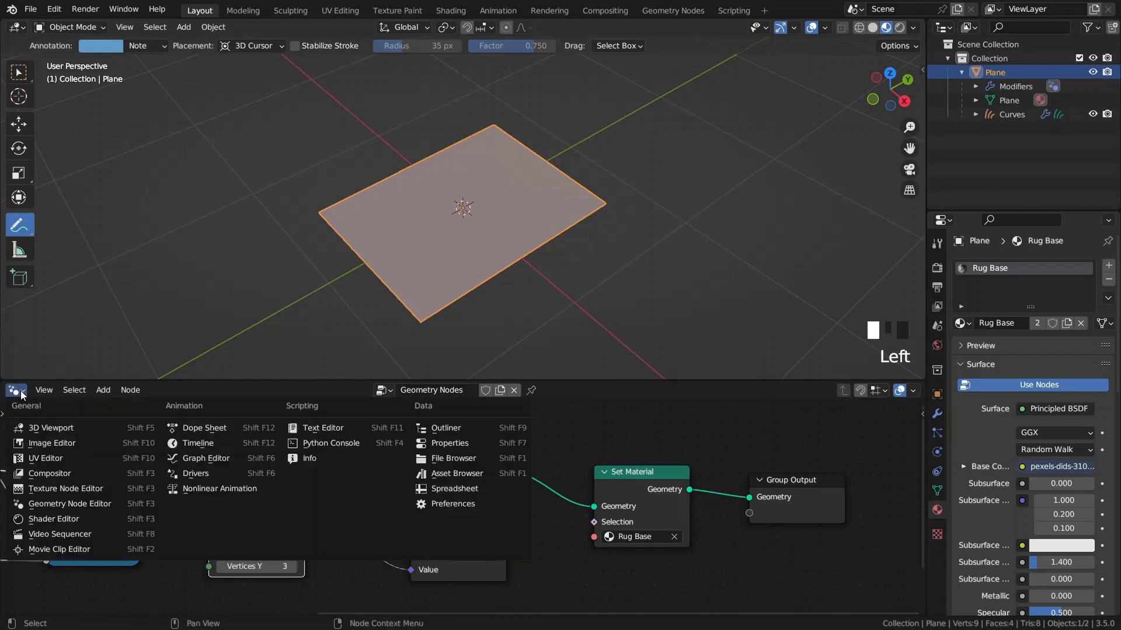
{"action": "left_click", "coordinate": [59, 520]}
{"action": "middle_click_drag", "start_coordinate": [346, 521], "coordinate": [371, 521]}
{"action": "key", "text": "space"}
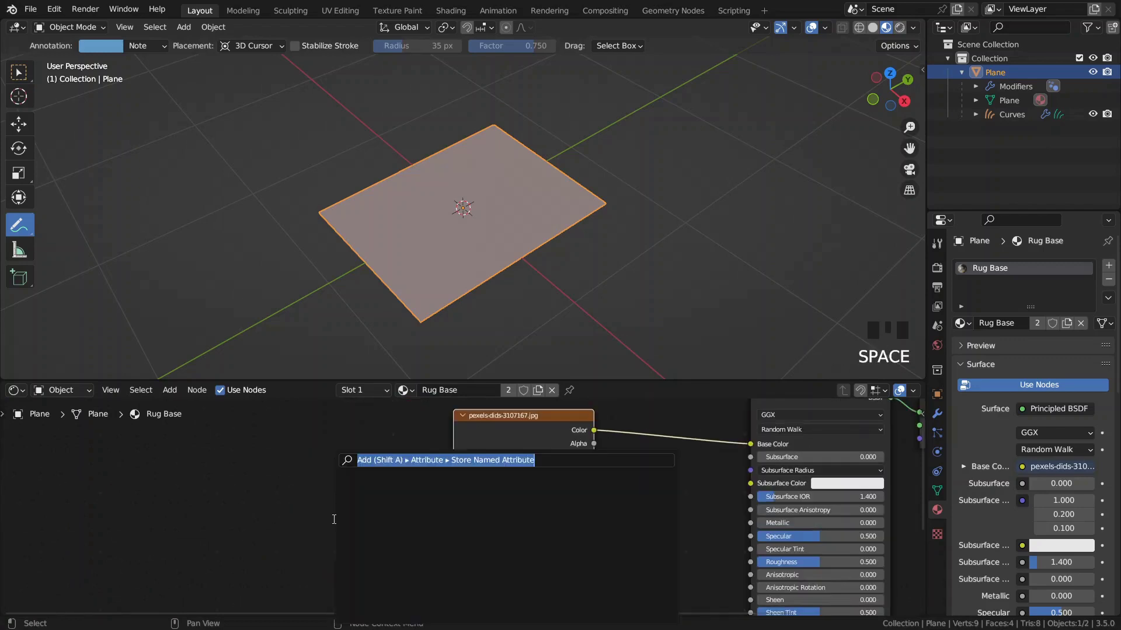
{"action": "type", "text": "attr"}
{"action": "left_click", "coordinate": [429, 486]}
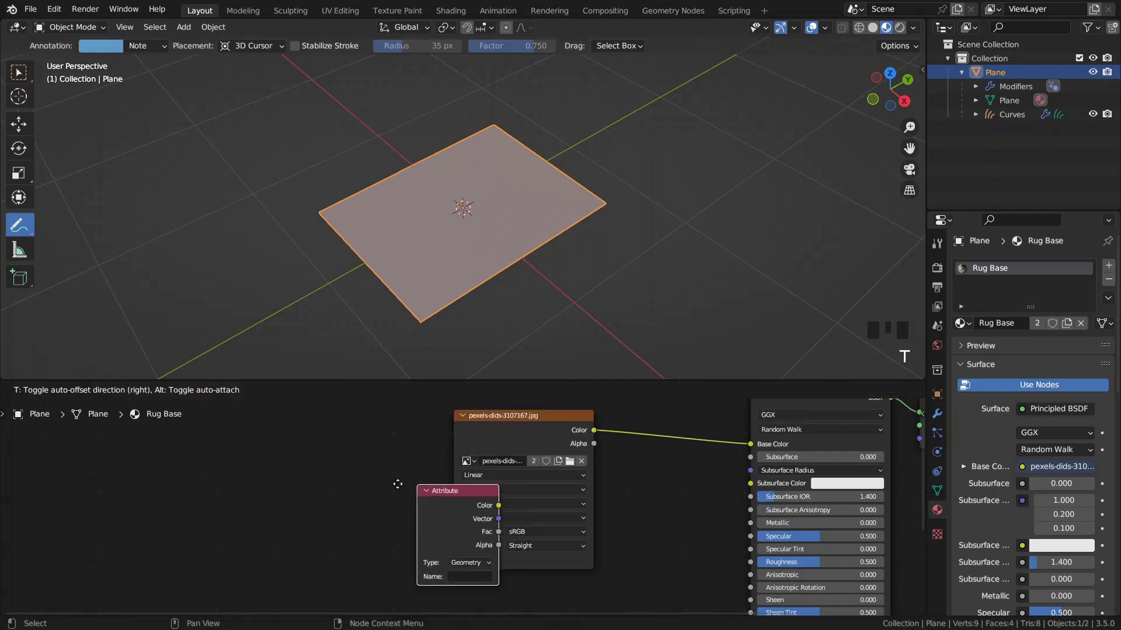
{"action": "left_click", "coordinate": [349, 579]}
{"action": "key", "text": "ctrl+v"}
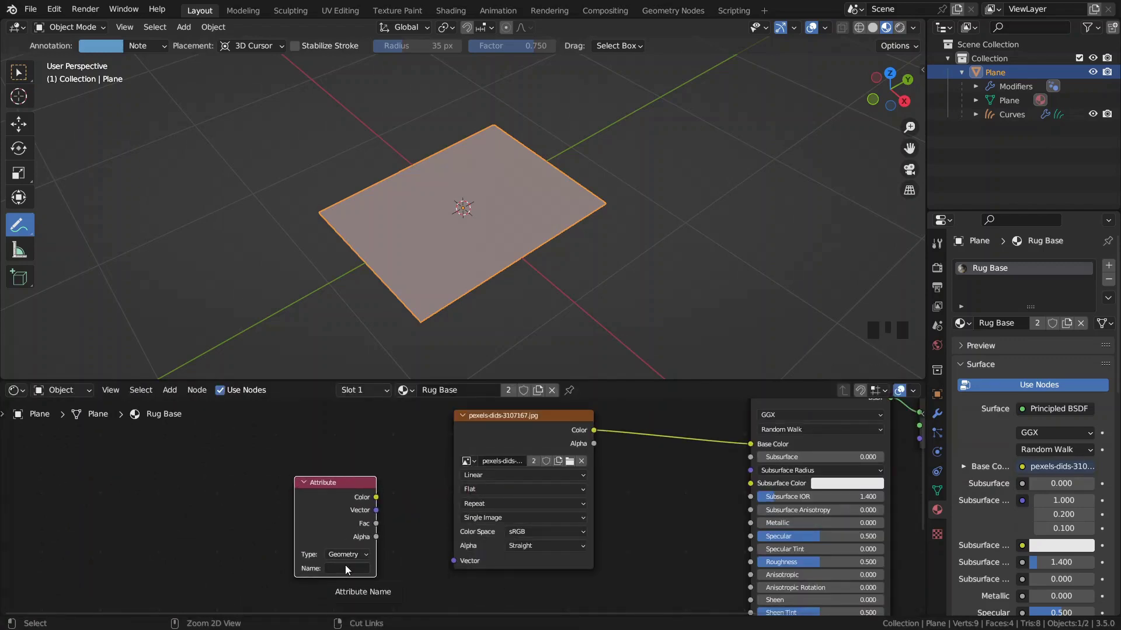
Link the Attribute node's Vector output to the image texture's Vector input and inspect the mapped image on the plane
{"action": "left_click_drag", "start_coordinate": [377, 510], "coordinate": [456, 565]}
{"action": "middle_click_drag", "start_coordinate": [502, 292], "coordinate": [321, 248]}
{"action": "scroll", "coordinate": [539, 252], "scroll_direction": "up", "scroll_amount": 2}
{"action": "scroll", "coordinate": [539, 252], "scroll_direction": "up", "scroll_amount": 1}
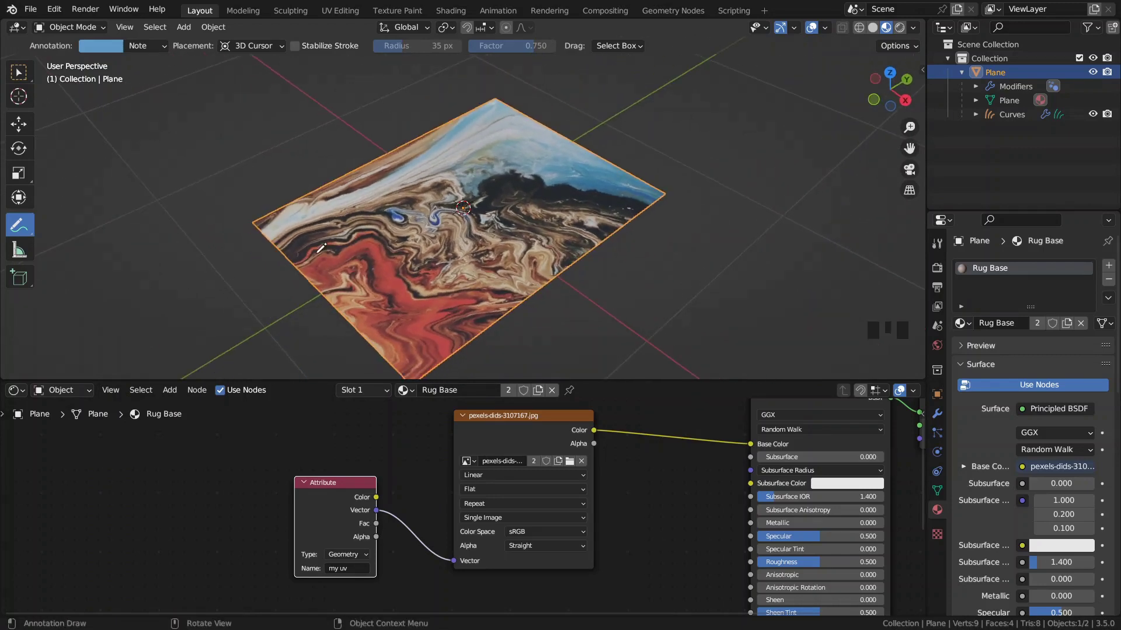
Return the node area to the Geometry Node Editor and bring the Grid's size inputs into close view
{"action": "left_click", "coordinate": [18, 391]}
{"action": "left_click", "coordinate": [92, 506]}
{"action": "middle_click_drag", "start_coordinate": [467, 521], "coordinate": [175, 516]}
{"action": "middle_click_drag", "start_coordinate": [589, 510], "coordinate": [362, 510]}
{"action": "scroll", "coordinate": [483, 517], "scroll_direction": "up", "scroll_amount": 4}
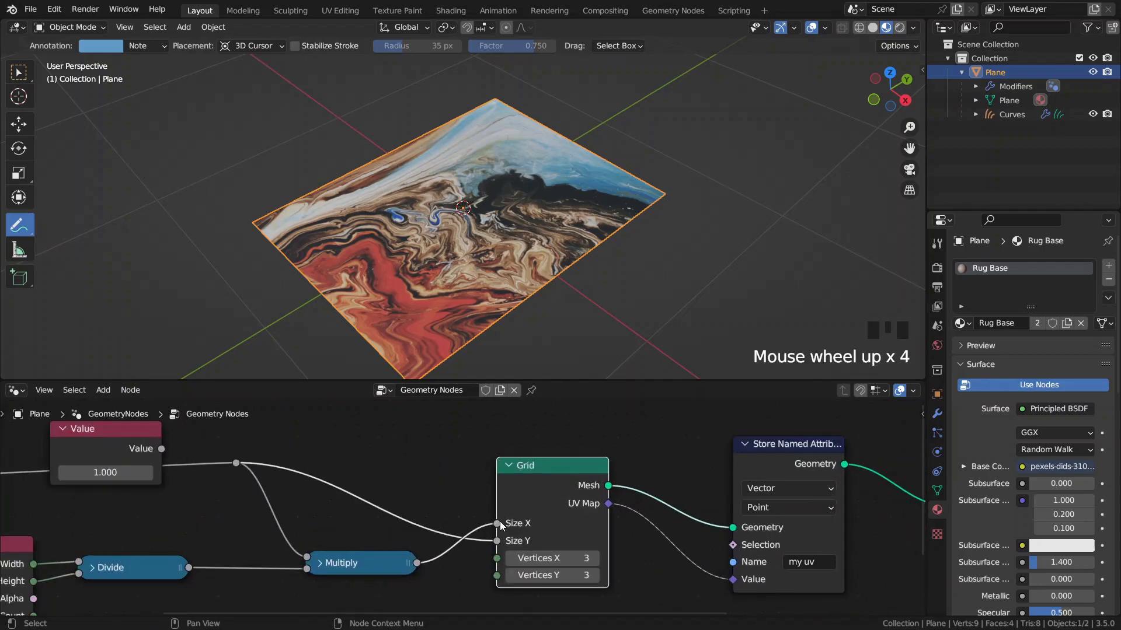
Try swapping the links feeding the Grid's Size X and Size Y, and restore their original order
{"action": "mouse_move", "coordinate": [495, 523]}
{"action": "left_mouse_down"}
{"action": "mouse_move", "coordinate": [478, 523]}
{"action": "mouse_move", "coordinate": [485, 545]}
{"action": "mouse_move", "coordinate": [497, 539]}
{"action": "left_mouse_up"}
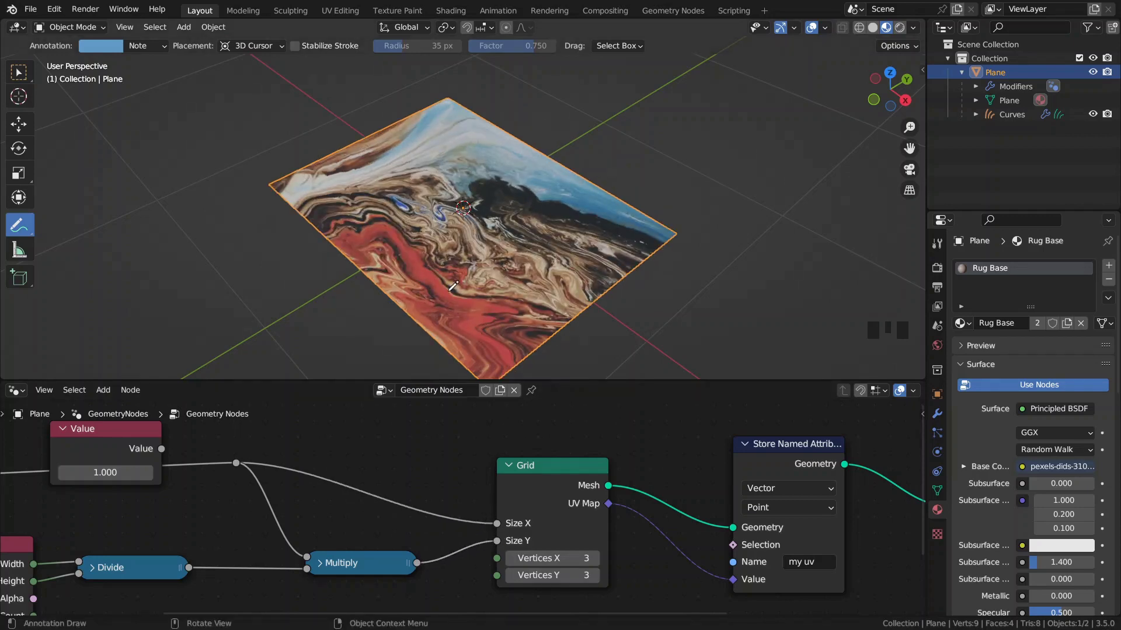
{"action": "middle_click_drag", "start_coordinate": [429, 266], "coordinate": [473, 278]}
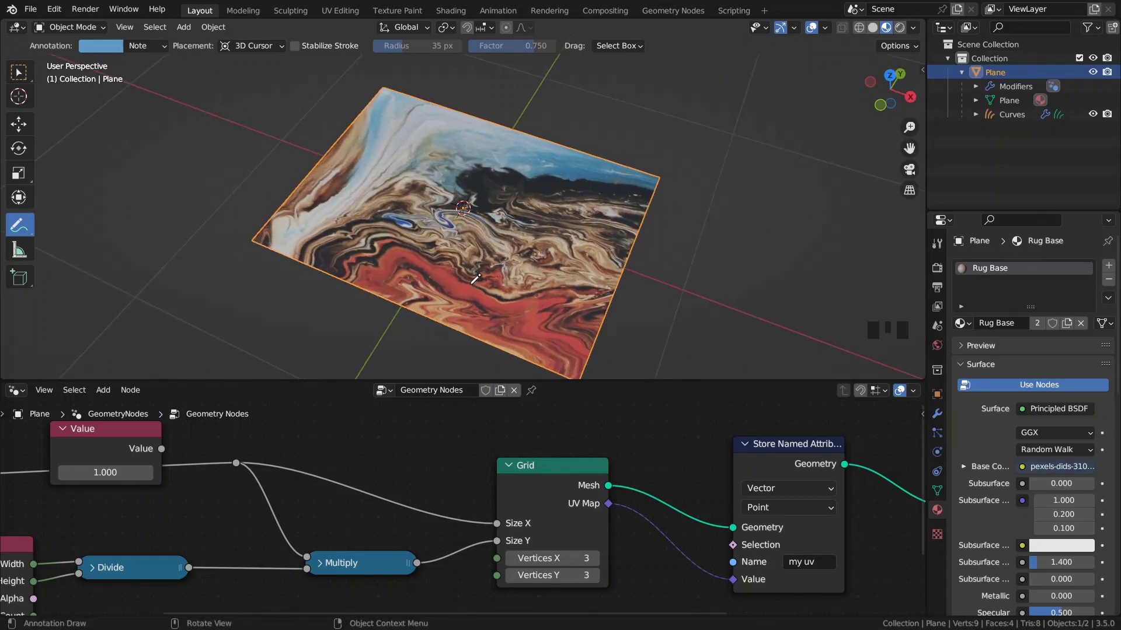
{"action": "mouse_move", "coordinate": [496, 541]}
{"action": "left_mouse_down"}
{"action": "mouse_move", "coordinate": [476, 530]}
{"action": "mouse_move", "coordinate": [496, 524]}
{"action": "left_mouse_up"}
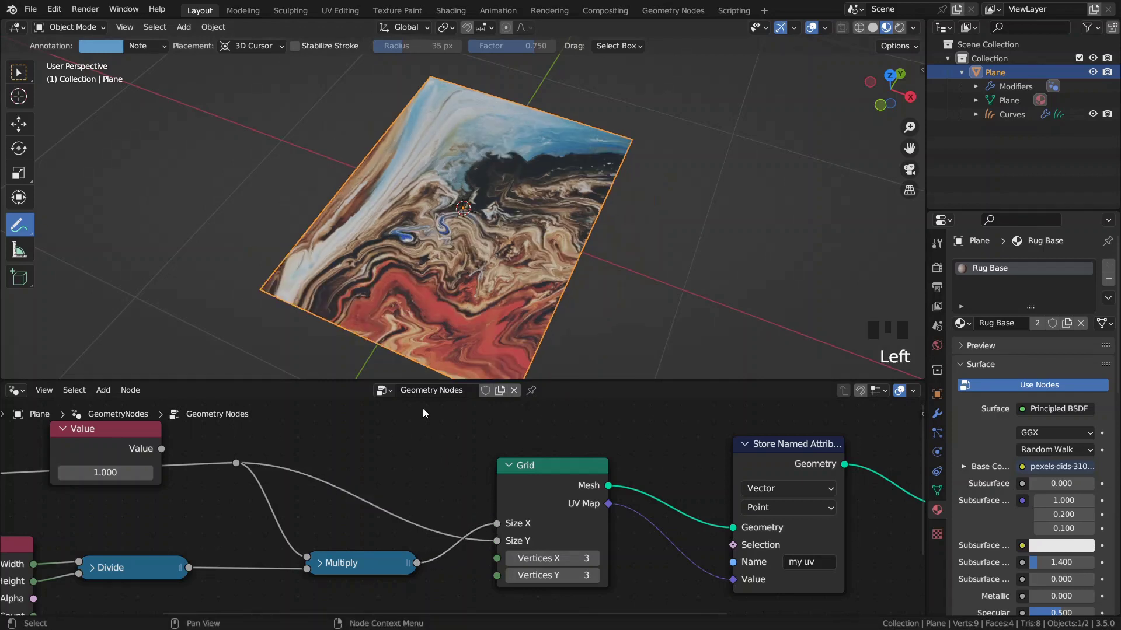
Move the Image Info and Divide nodes away from the Multiply node to free space for another node
{"action": "middle_click_drag", "start_coordinate": [272, 525], "coordinate": [390, 456]}
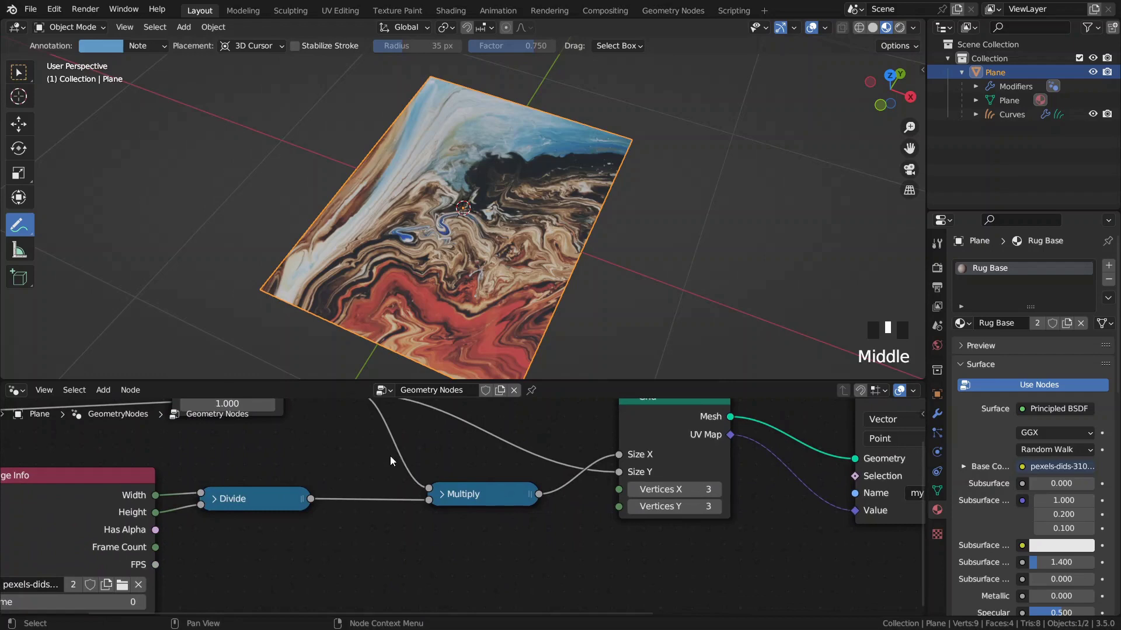
{"action": "scroll", "coordinate": [390, 456], "scroll_direction": "down", "scroll_amount": 2}
{"action": "left_click_drag", "start_coordinate": [351, 491], "coordinate": [280, 499]}
{"action": "left_click_drag", "start_coordinate": [416, 496], "coordinate": [358, 505]}
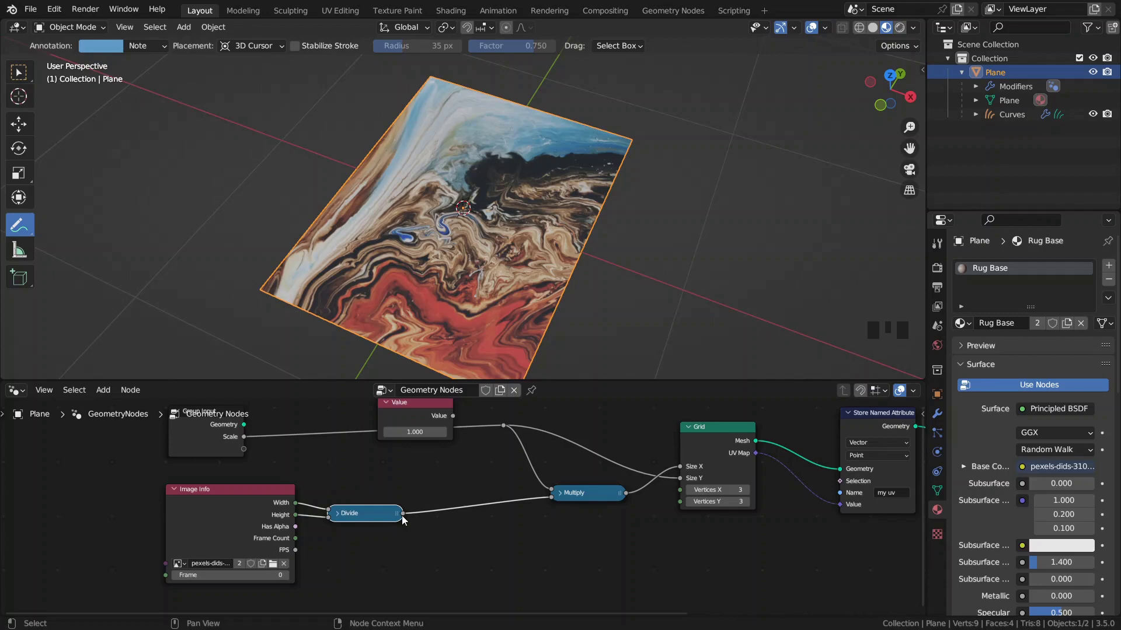
Insert a Math Multiply node between the Divide node and the existing Multiply node, with its second value set to 1.000
{"action": "mouse_move", "coordinate": [402, 517]}
{"action": "left_click_drag", "start_coordinate": [403, 514], "coordinate": [484, 478]}
{"action": "type", "text": "mul"}
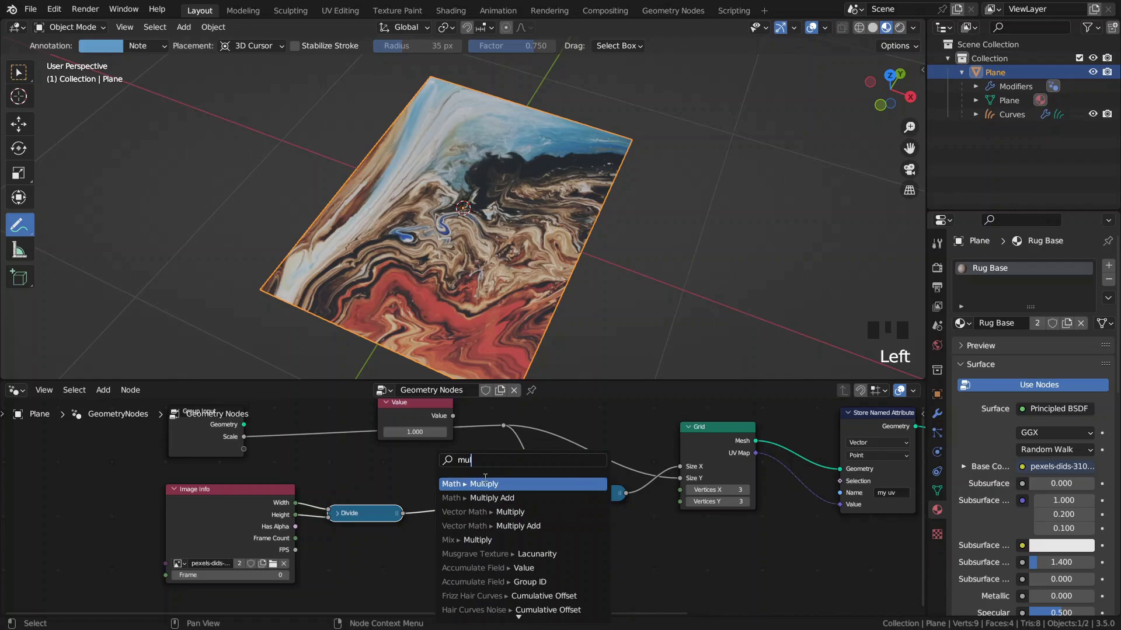
{"action": "key", "text": "Return"}
{"action": "left_click", "coordinate": [502, 528]}
{"action": "left_click_drag", "start_coordinate": [511, 534], "coordinate": [552, 497]}
{"action": "left_click_drag", "start_coordinate": [474, 527], "coordinate": [477, 502]}
{"action": "middle_click_drag", "start_coordinate": [473, 565], "coordinate": [460, 556]}
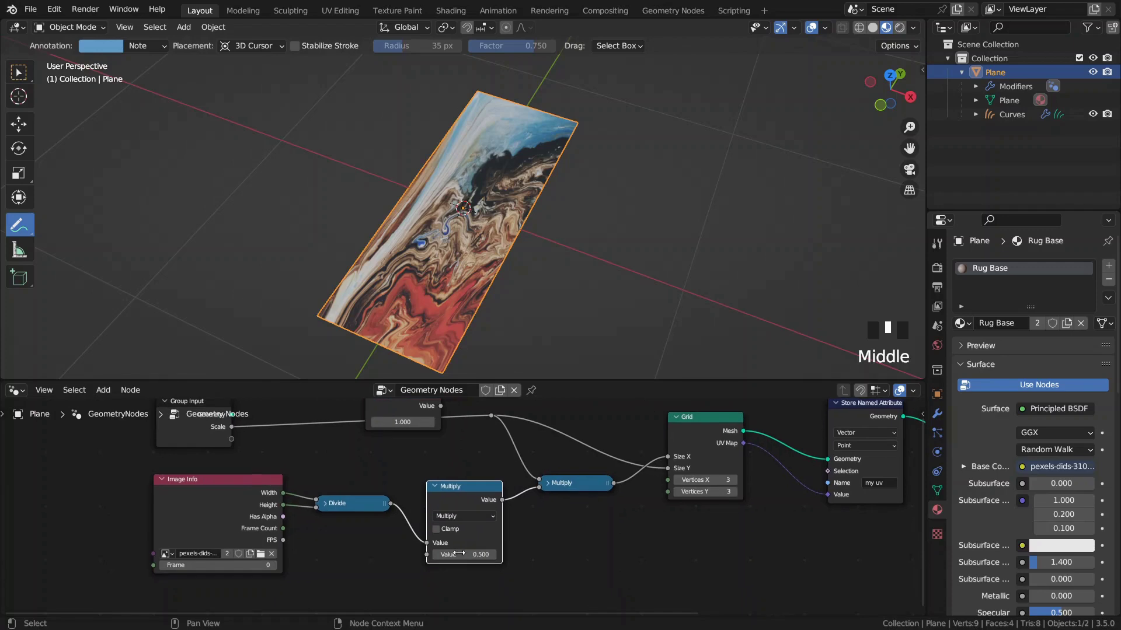
{"action": "mouse_move", "coordinate": [460, 556]}
{"action": "left_mouse_down"}
{"action": "mouse_move", "coordinate": [503, 553]}
{"action": "mouse_move", "coordinate": [465, 558]}
{"action": "left_mouse_up"}
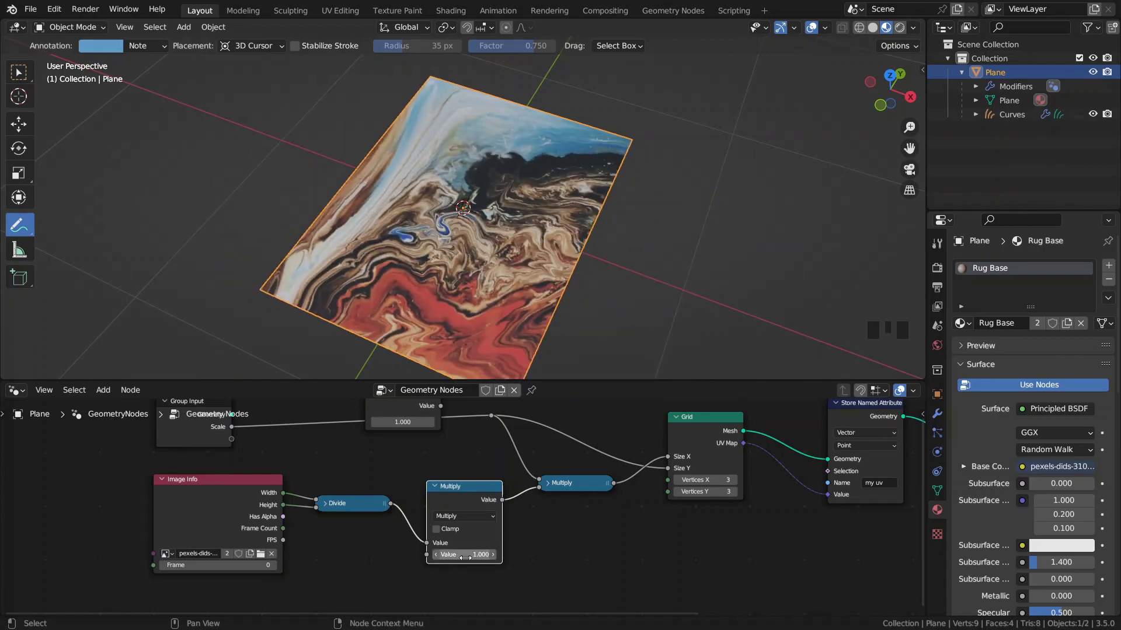
Show the plane's modifier properties and switch the viewport to Solid shading with a low close-up of the rug's edge
{"action": "left_click", "coordinate": [937, 413]}
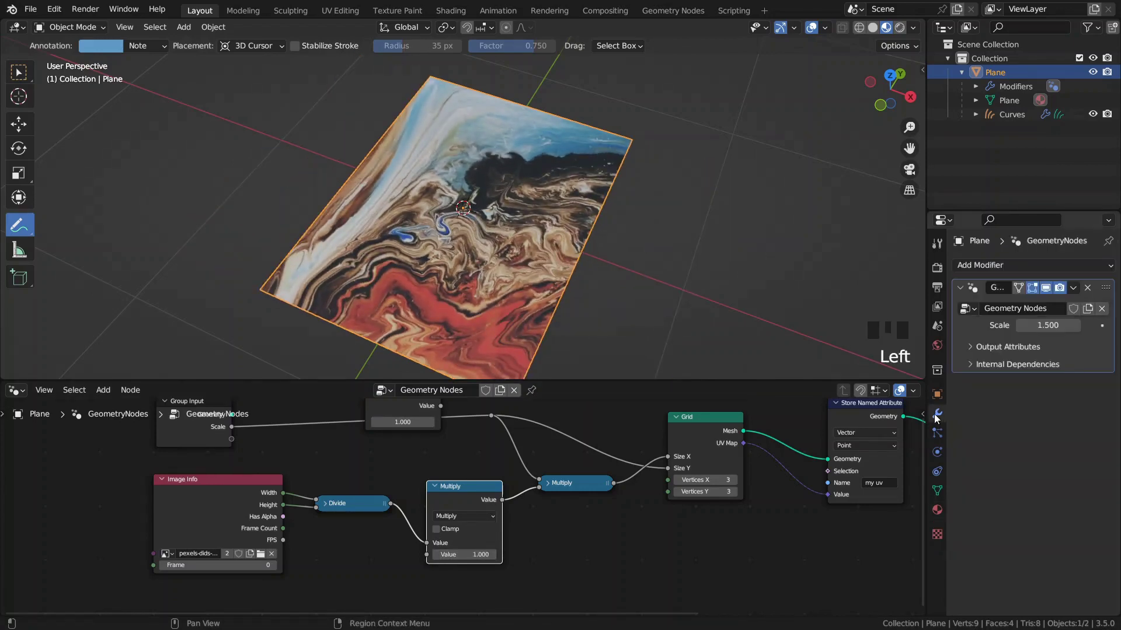
{"action": "middle_click_drag", "start_coordinate": [890, 468], "coordinate": [582, 513]}
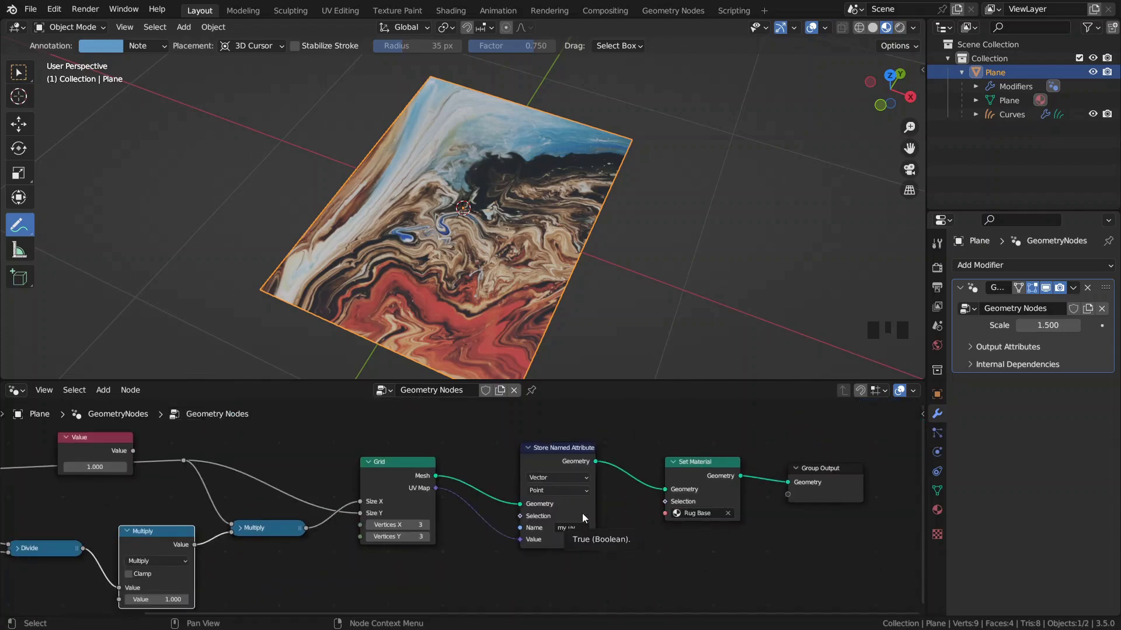
{"action": "middle_click_drag", "start_coordinate": [613, 233], "coordinate": [532, 222]}
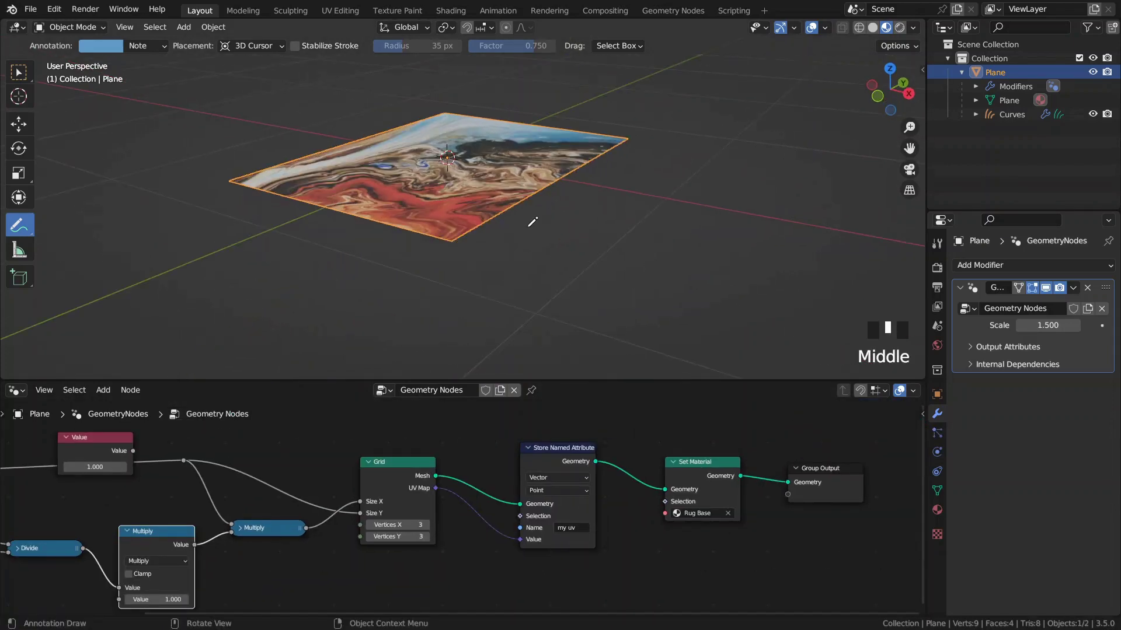
{"action": "key", "text": "z"}
{"action": "left_click", "coordinate": [659, 226]}
{"action": "scroll", "coordinate": [528, 229], "scroll_direction": "up", "scroll_amount": 3}
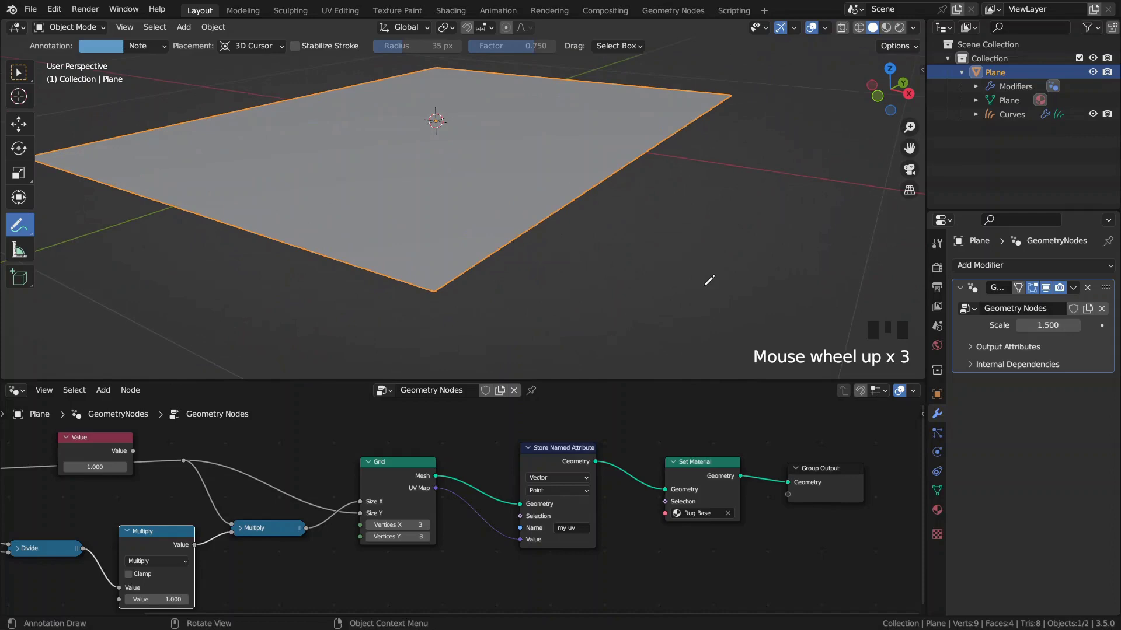
{"action": "middle_click_drag", "start_coordinate": [636, 276], "coordinate": [580, 265]}
Add a Solidify modifier to the plane with a thickness of 0.008 m and collapse its settings
{"action": "left_click", "coordinate": [974, 266]}
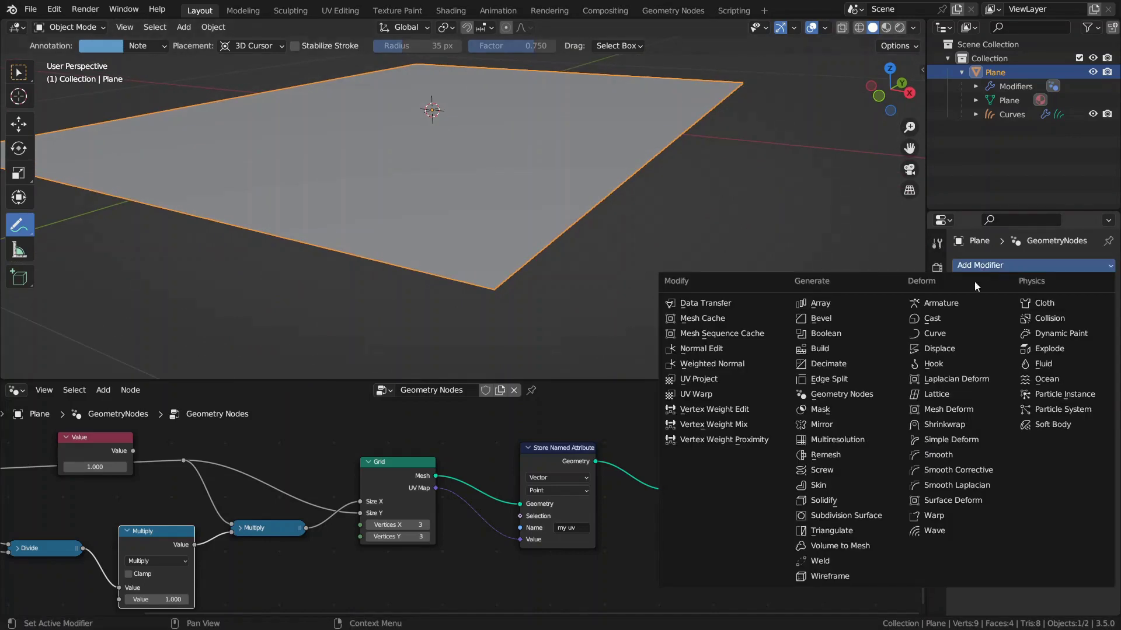
{"action": "left_click", "coordinate": [838, 497]}
{"action": "left_click", "coordinate": [1053, 416]}
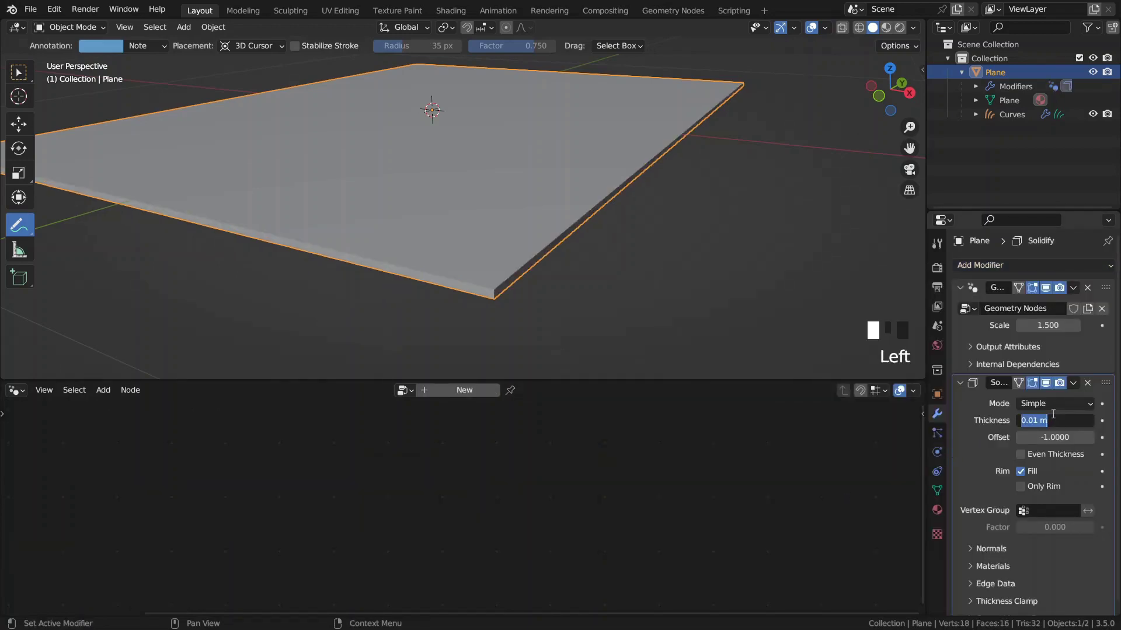
{"action": "type", "text": ".008"}
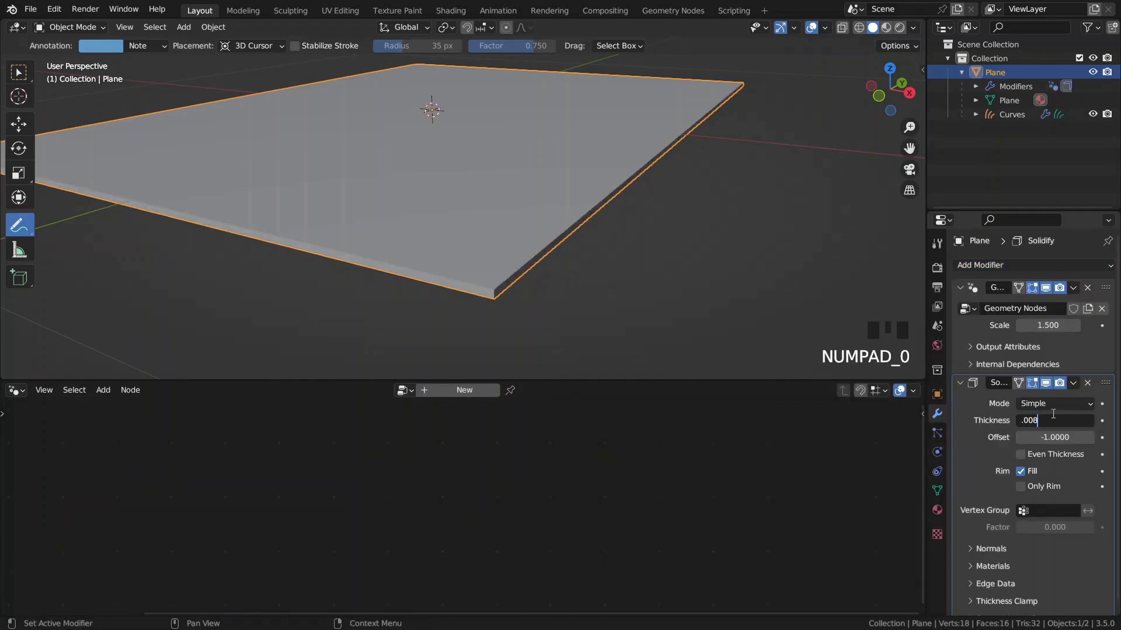
{"action": "key", "text": "Return"}
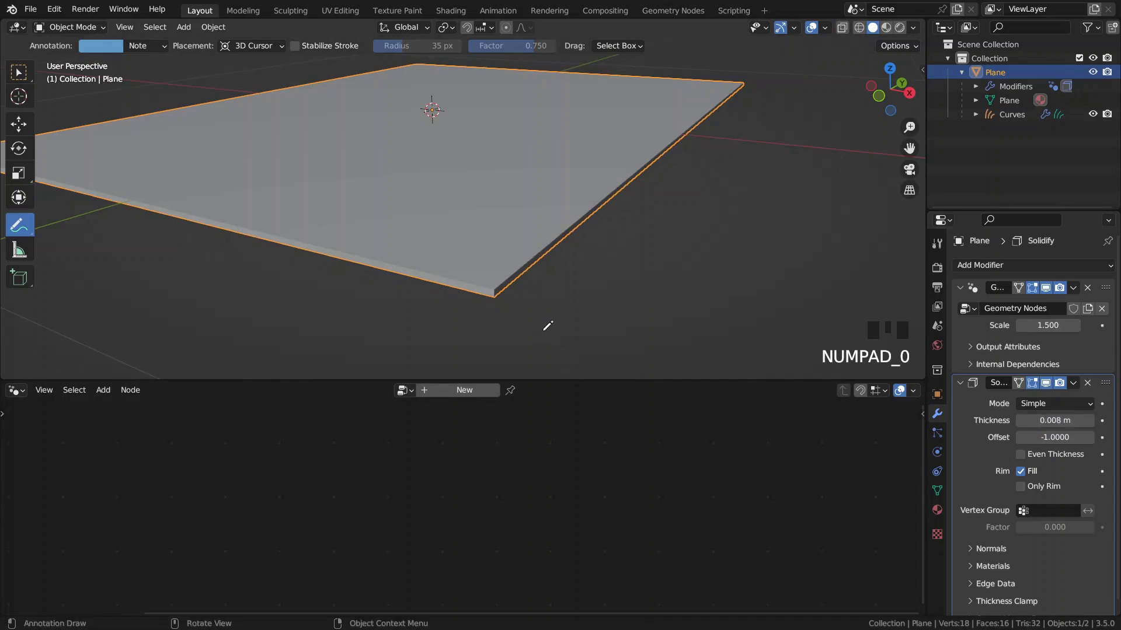
{"action": "left_click", "coordinate": [960, 382]}
Add a Bevel modifier to the plane with an amount of 0.003 m and 2 segments
{"action": "left_click", "coordinate": [978, 267]}
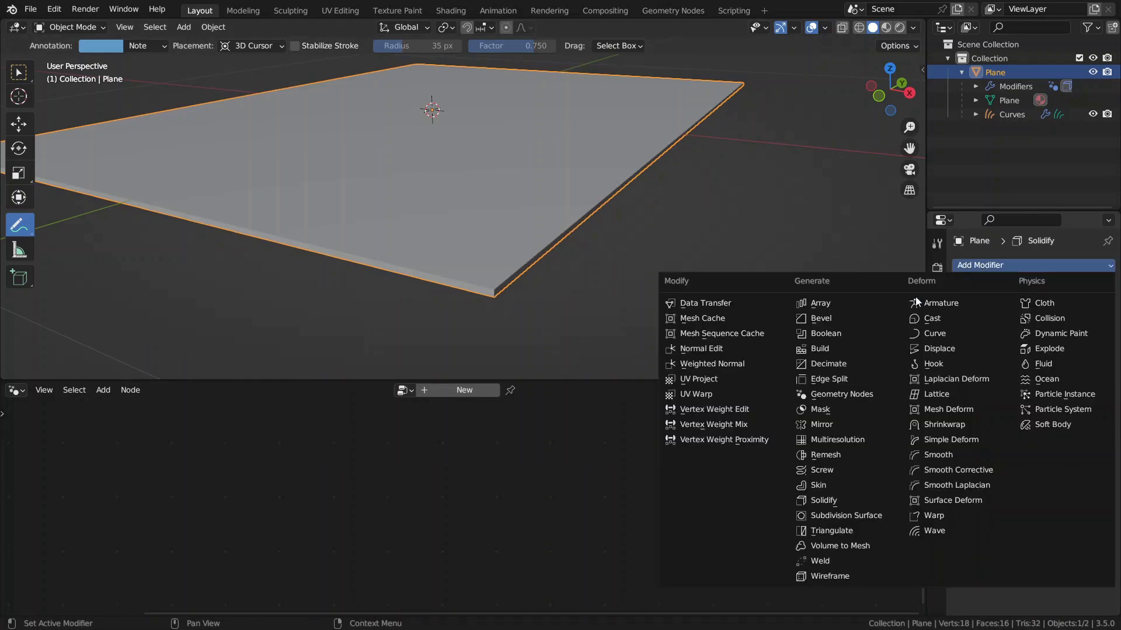
{"action": "left_click", "coordinate": [858, 315]}
{"action": "middle_click_drag", "start_coordinate": [621, 346], "coordinate": [636, 332], "text": "ctrl"}
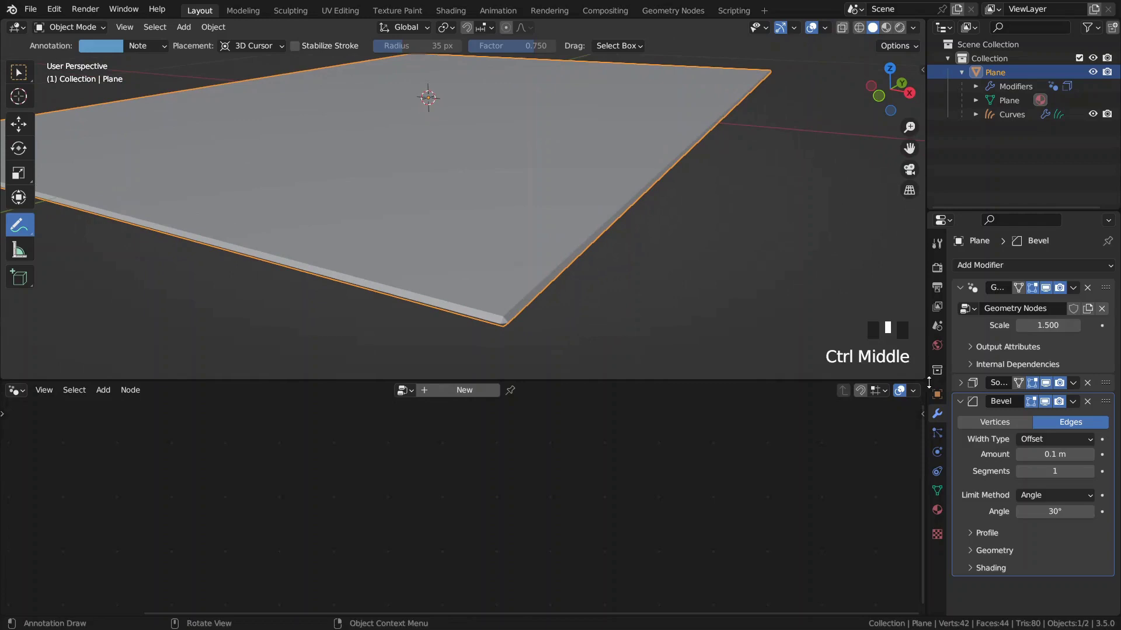
{"action": "left_click", "coordinate": [1052, 455]}
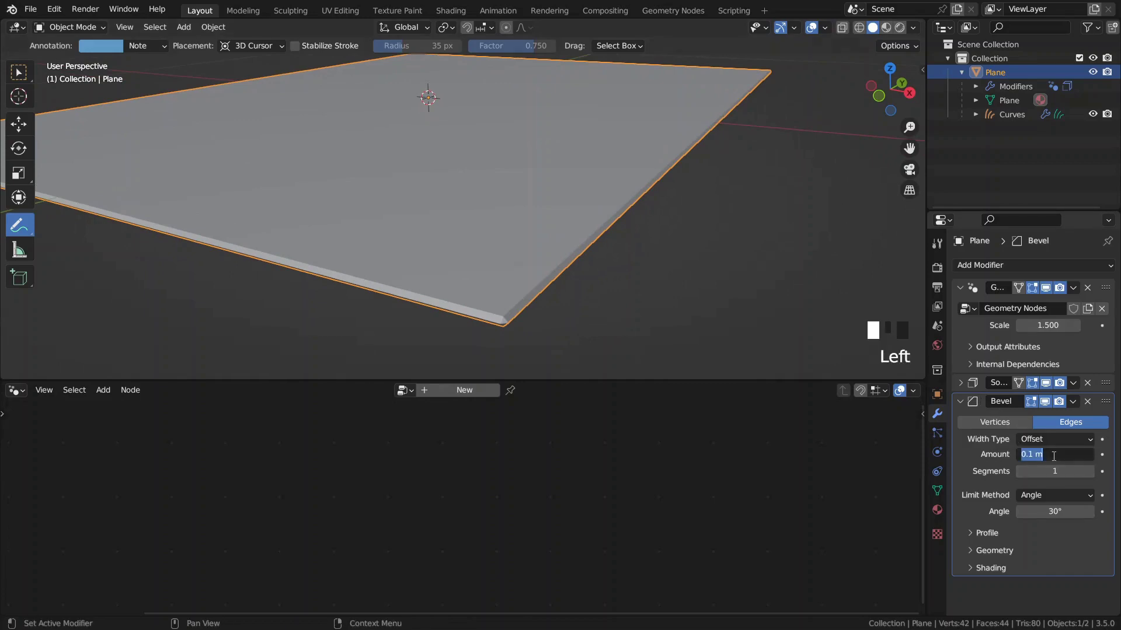
{"action": "type", "text": "0.003"}
{"action": "key", "text": "Return"}
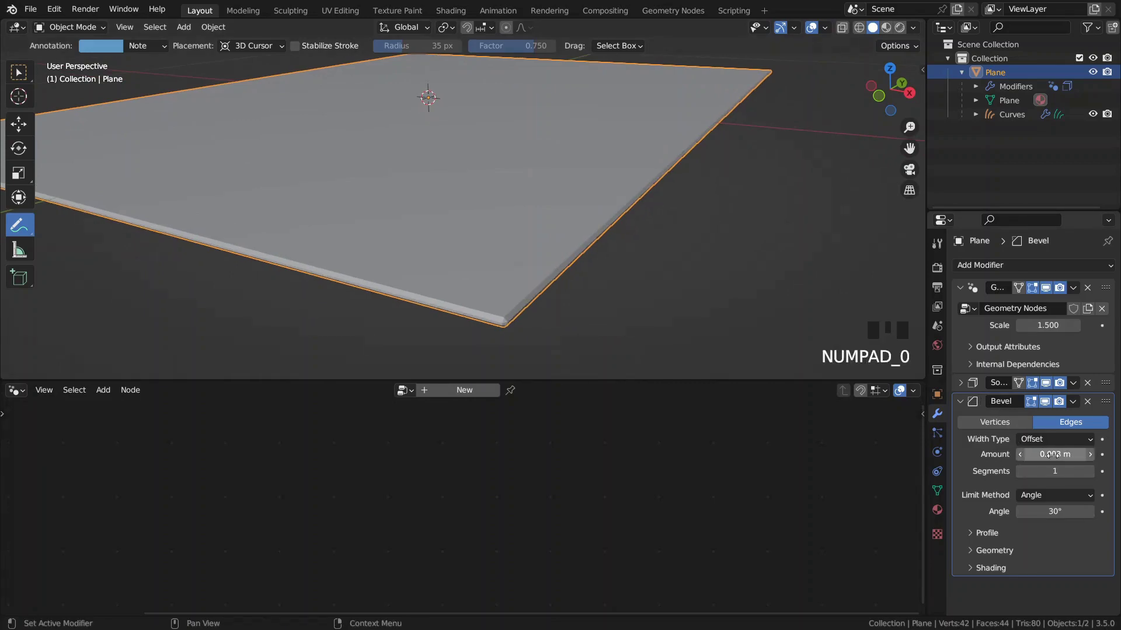
{"action": "left_click", "coordinate": [1052, 470]}
{"action": "type", "text": "2"}
{"action": "key", "text": "Return"}
Apply Shade Smooth to the rug plane
{"action": "middle_click_drag", "start_coordinate": [587, 319], "coordinate": [571, 261], "text": "shift"}
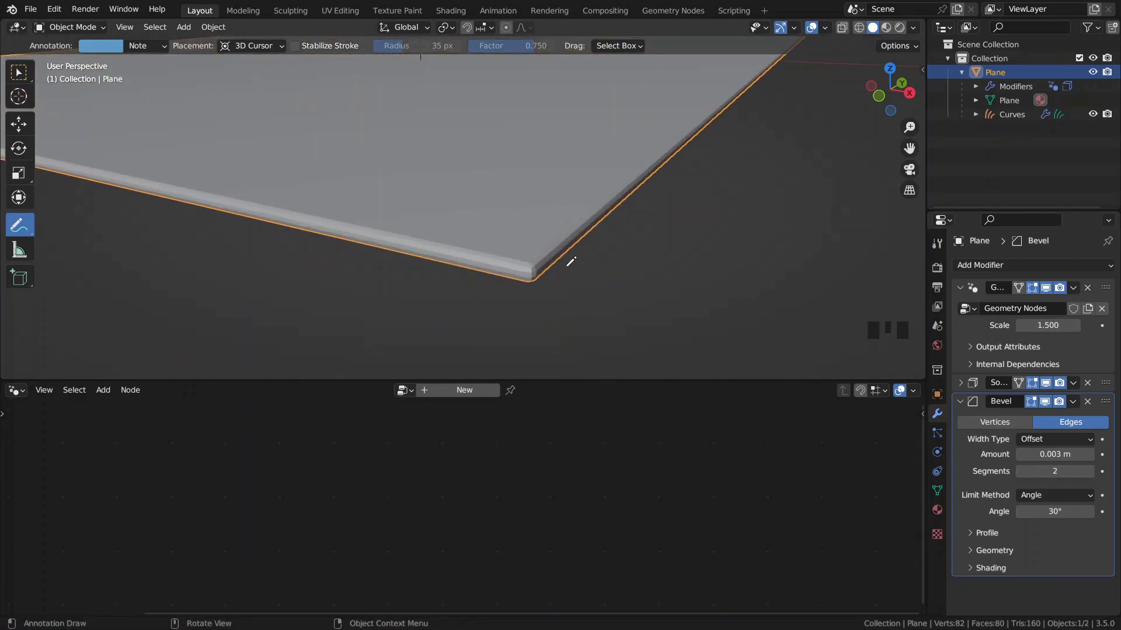
{"action": "right_click", "coordinate": [499, 203]}
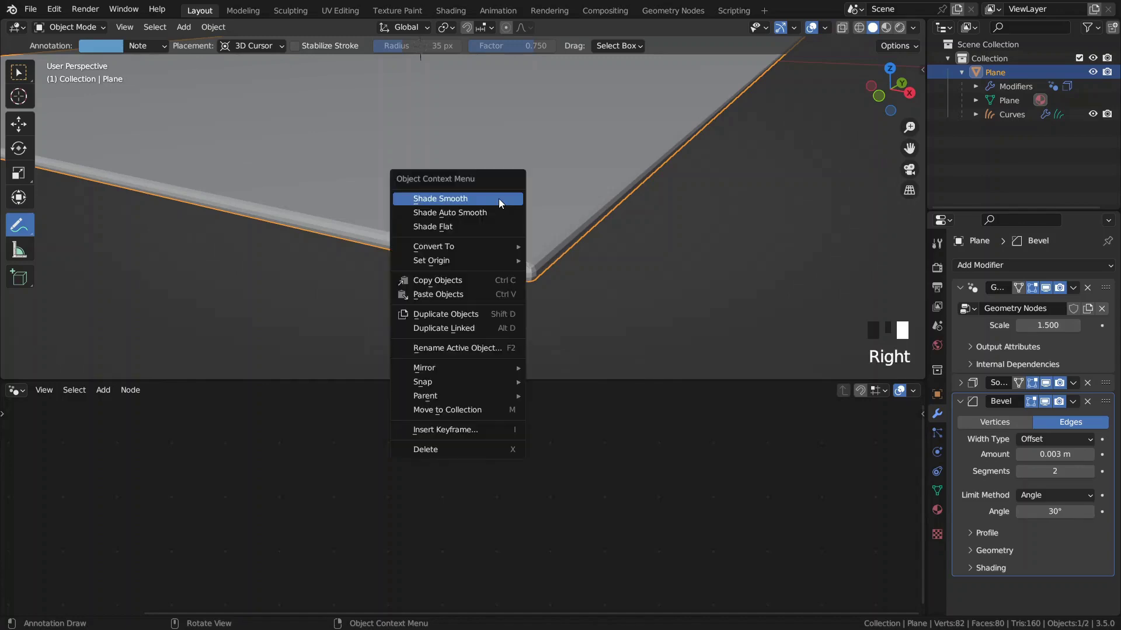
{"action": "left_click", "coordinate": [463, 199]}
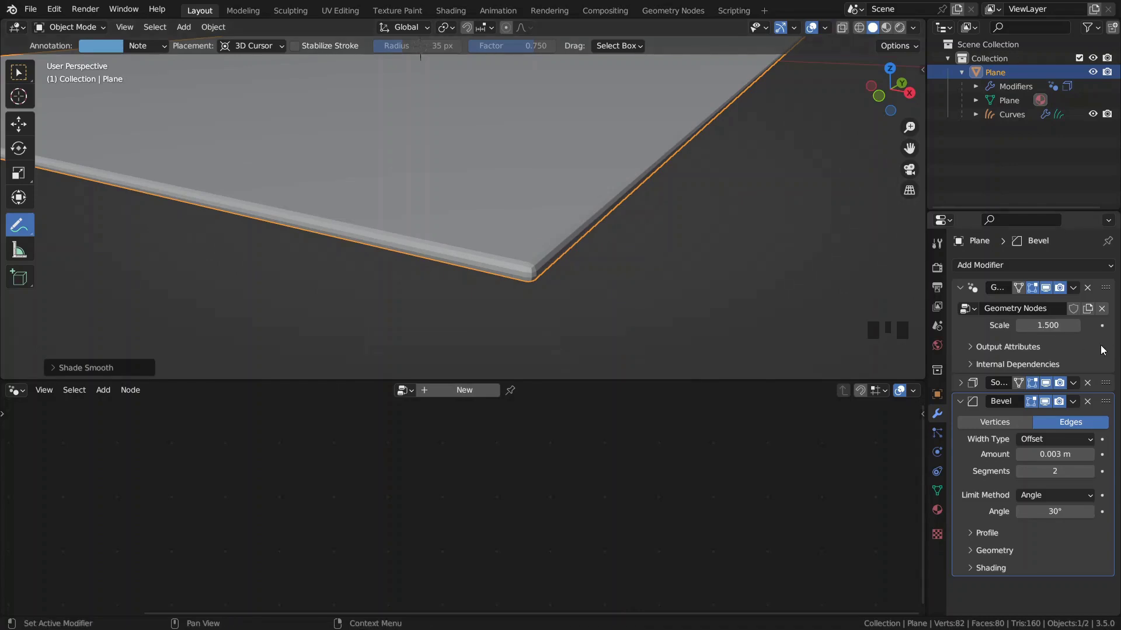
Insert a Set Shade Smooth node between Store Named Attribute and Set Material in the plane's geometry node tree
{"action": "left_click", "coordinate": [1004, 347]}
{"action": "middle_click_drag", "start_coordinate": [662, 436], "coordinate": [471, 467]}
{"action": "left_click_drag", "start_coordinate": [465, 440], "coordinate": [616, 530]}
{"action": "key", "text": "g"}
{"action": "left_click", "coordinate": [769, 492]}
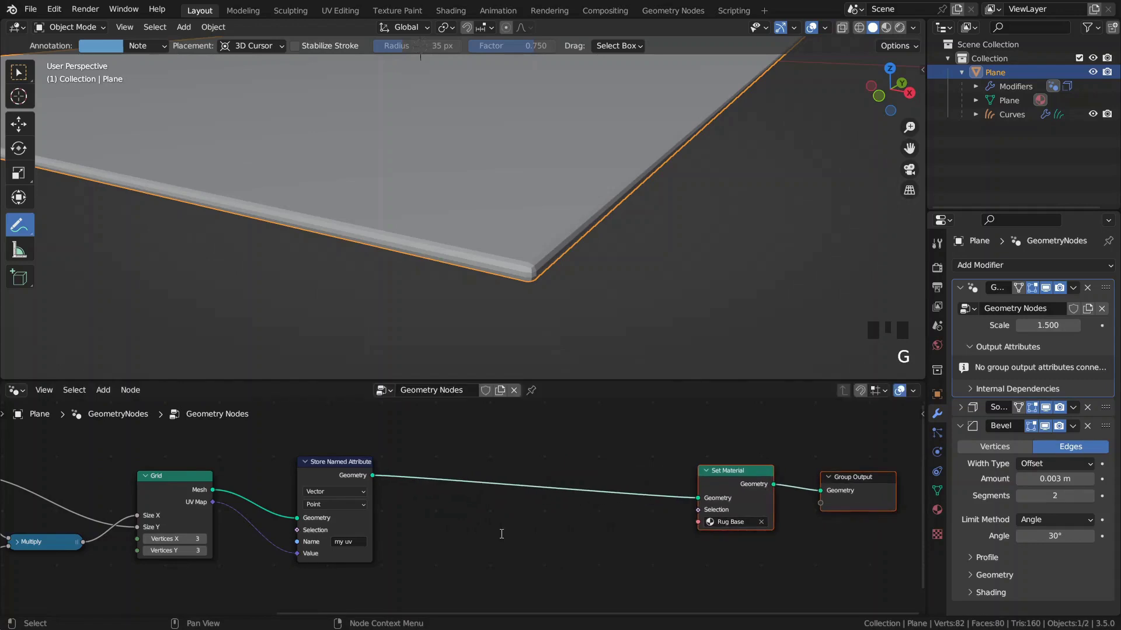
{"action": "key", "text": "space"}
{"action": "type", "text": "set"}
{"action": "scroll", "coordinate": [504, 535], "scroll_direction": "down", "scroll_amount": 5}
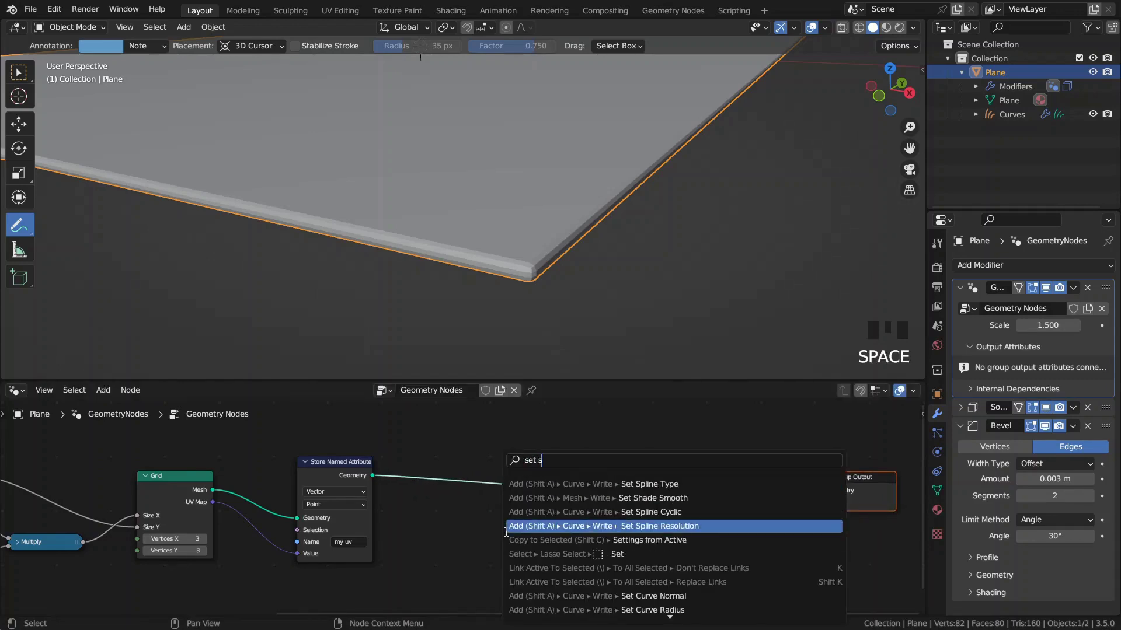
{"action": "left_click", "coordinate": [560, 498]}
{"action": "left_click", "coordinate": [471, 464]}
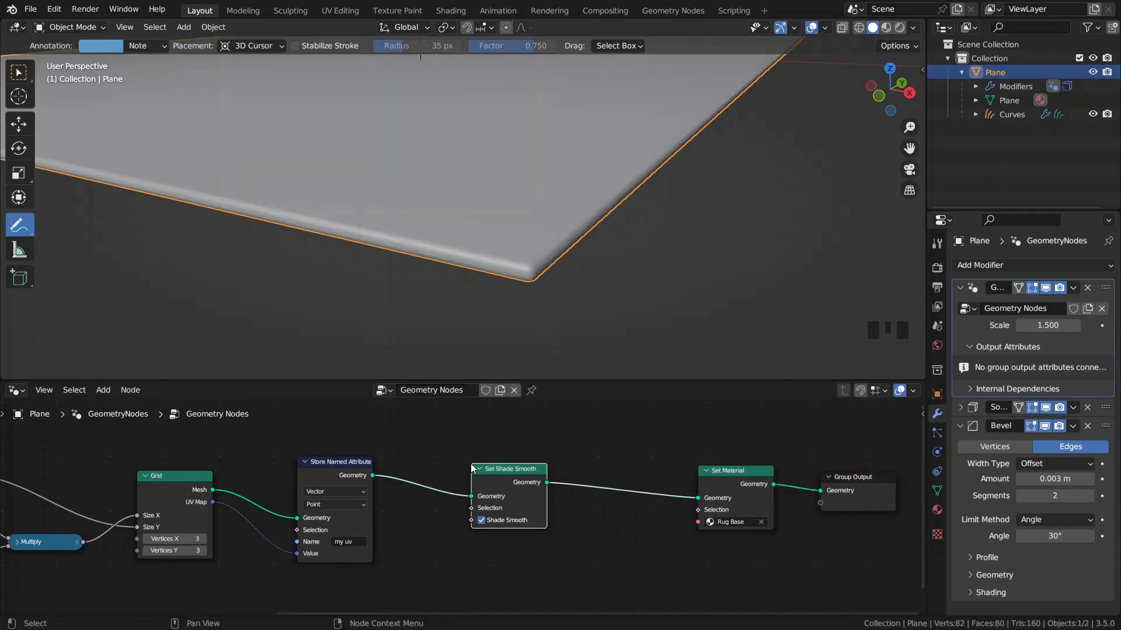
Set the Grid node's Vertices X and Vertices Y to 2
{"action": "scroll", "coordinate": [467, 234], "scroll_direction": "down", "scroll_amount": 2}
{"action": "middle_click_drag", "start_coordinate": [467, 233], "coordinate": [508, 260], "text": "shift"}
{"action": "middle_click_drag", "start_coordinate": [351, 501], "coordinate": [638, 484]}
{"action": "scroll", "coordinate": [533, 513], "scroll_direction": "up", "scroll_amount": 8}
{"action": "middle_click_drag", "start_coordinate": [454, 533], "coordinate": [485, 526]}
{"action": "left_click_drag", "start_coordinate": [486, 525], "coordinate": [484, 543]}
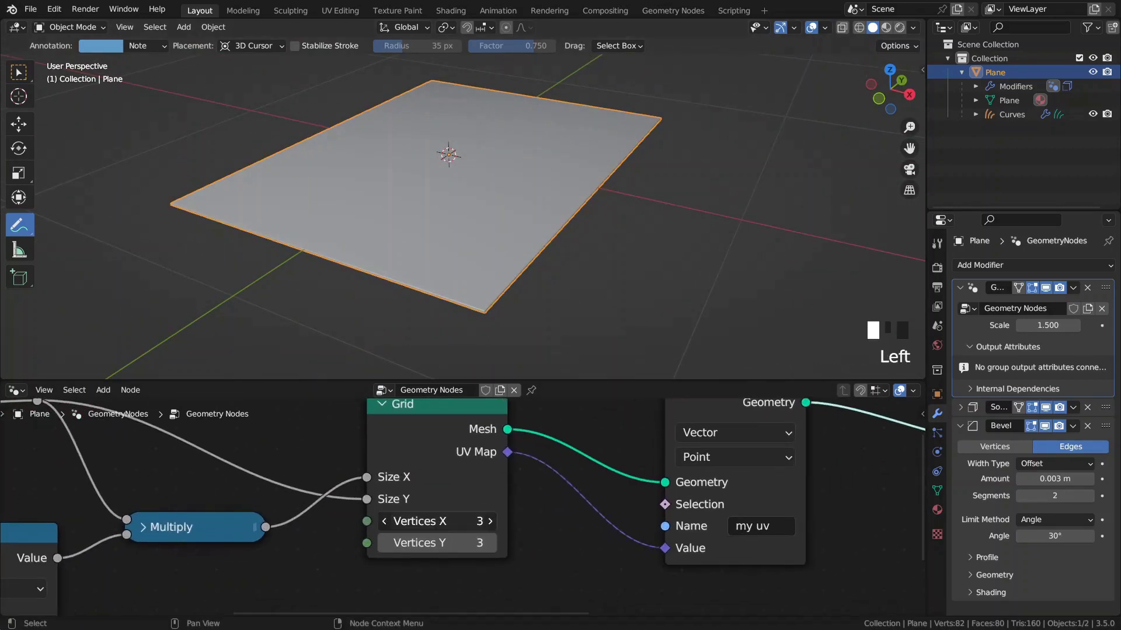
{"action": "type", "text": "2"}
{"action": "key", "text": "Return"}
Copy the Image Info, Divide, both Multiply and Grid nodes from the plane's node tree
{"action": "scroll", "coordinate": [346, 489], "scroll_direction": "down", "scroll_amount": 3}
{"action": "middle_click_drag", "start_coordinate": [347, 489], "coordinate": [440, 487]}
{"action": "scroll", "coordinate": [505, 475], "scroll_direction": "down", "scroll_amount": 1}
{"action": "scroll", "coordinate": [504, 475], "scroll_direction": "down", "scroll_amount": 2}
{"action": "left_click_drag", "start_coordinate": [204, 496], "coordinate": [465, 579]}
{"action": "left_click_drag", "start_coordinate": [545, 432], "coordinate": [498, 495], "text": "shift"}
{"action": "middle_click_drag", "start_coordinate": [499, 495], "coordinate": [446, 498]}
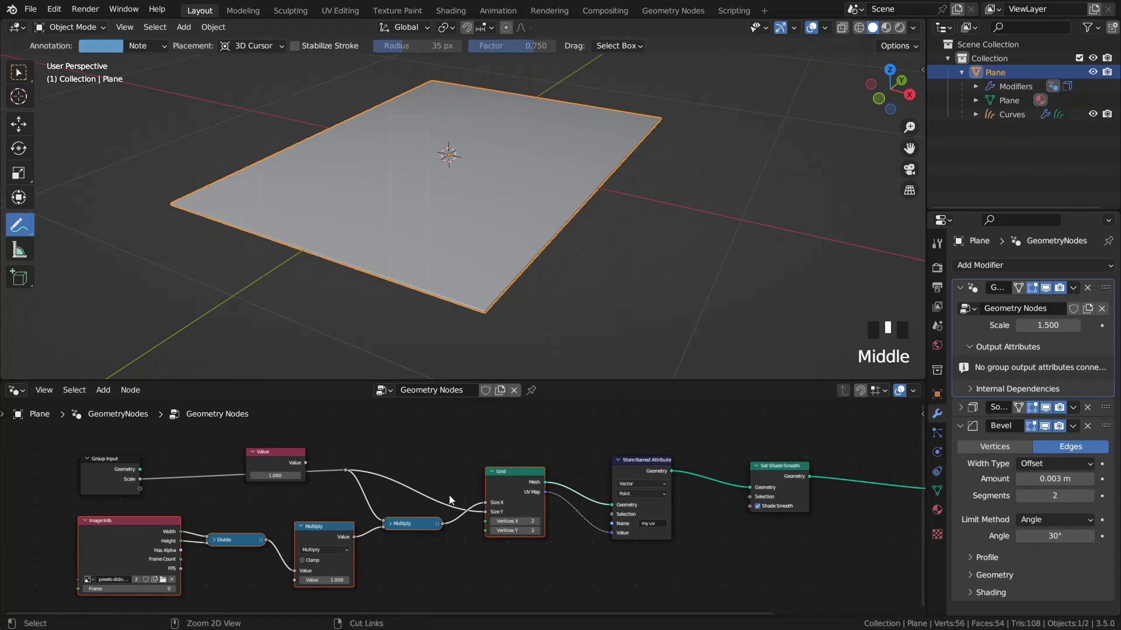
{"action": "key", "text": "ctrl+c"}
Remove the Deform Curves on Surface node from the Curves object's tree, keeping the link, and move Group Output far from Group Input
{"action": "left_click", "coordinate": [1011, 115]}
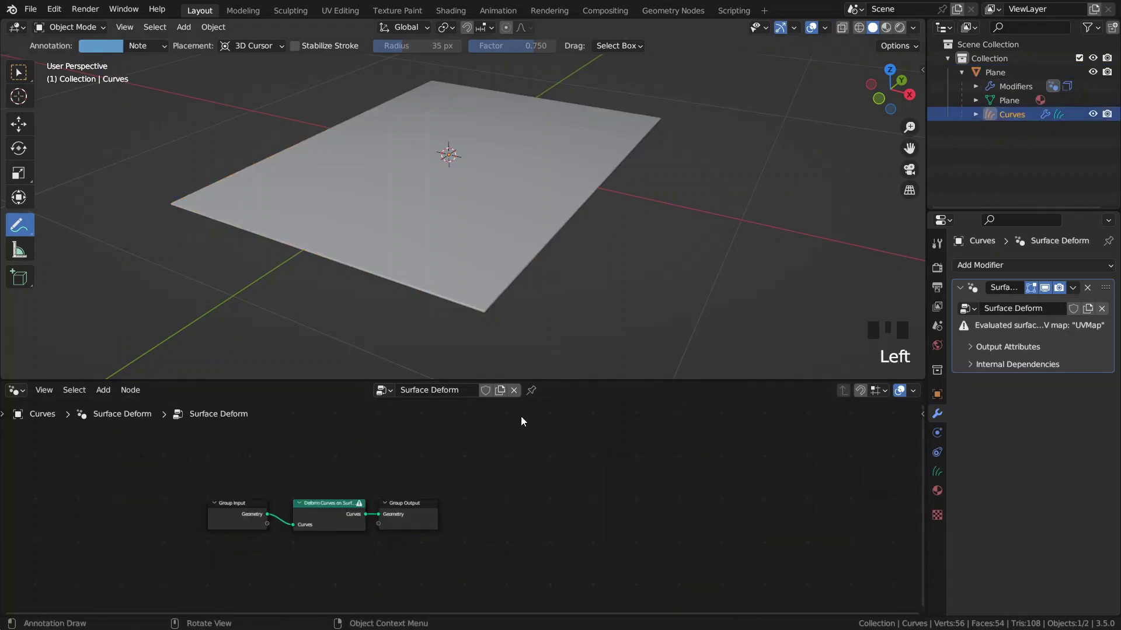
{"action": "scroll", "coordinate": [462, 506], "scroll_direction": "up", "scroll_amount": 4}
{"action": "left_click", "coordinate": [342, 528]}
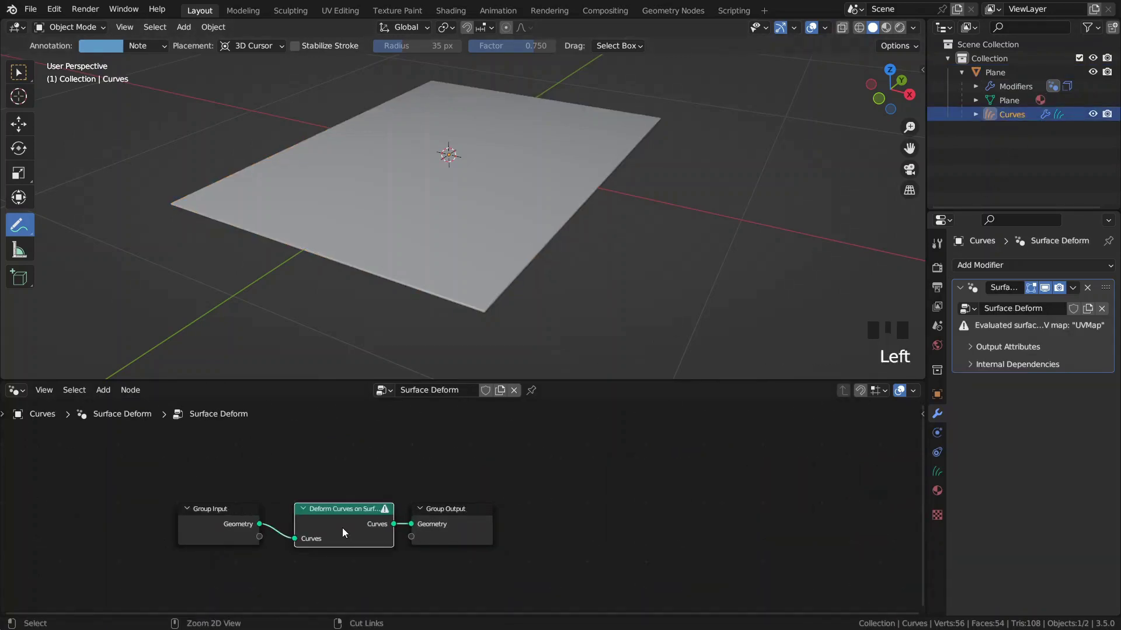
{"action": "key", "text": "ctrl+x"}
{"action": "left_click_drag", "start_coordinate": [455, 544], "coordinate": [786, 540]}
{"action": "middle_click_drag", "start_coordinate": [250, 545], "coordinate": [248, 524]}
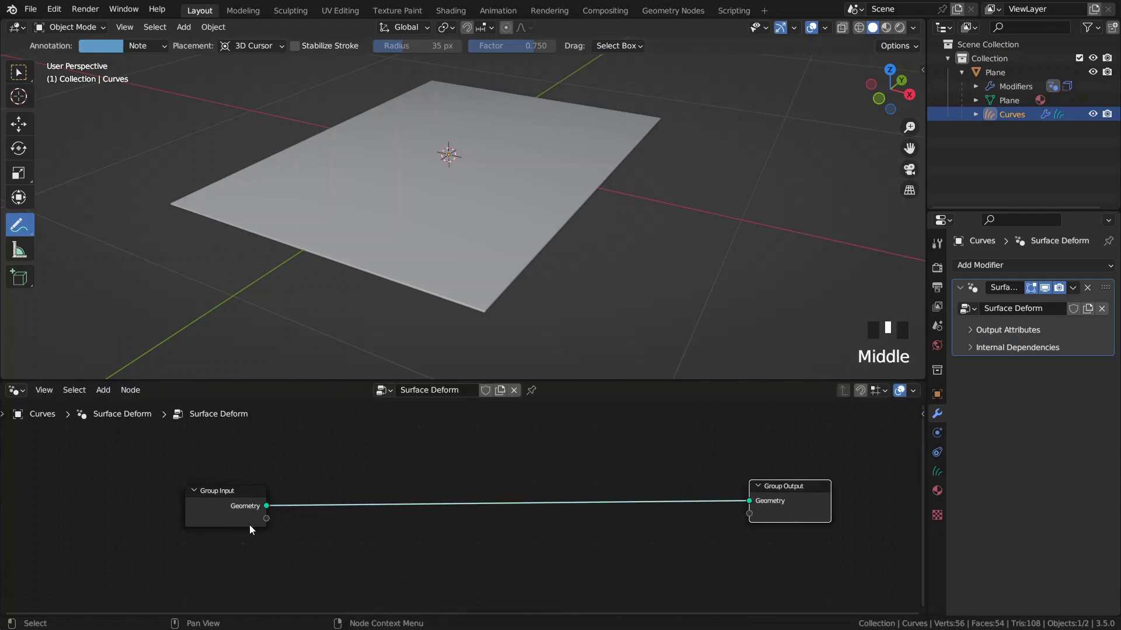
Paste the copied nodes into the Surface Deform tree and connect the Grid's Mesh output to the Group Output's Geometry
{"action": "key", "text": "ctrl+v"}
{"action": "middle_click_drag", "start_coordinate": [584, 507], "coordinate": [577, 495]}
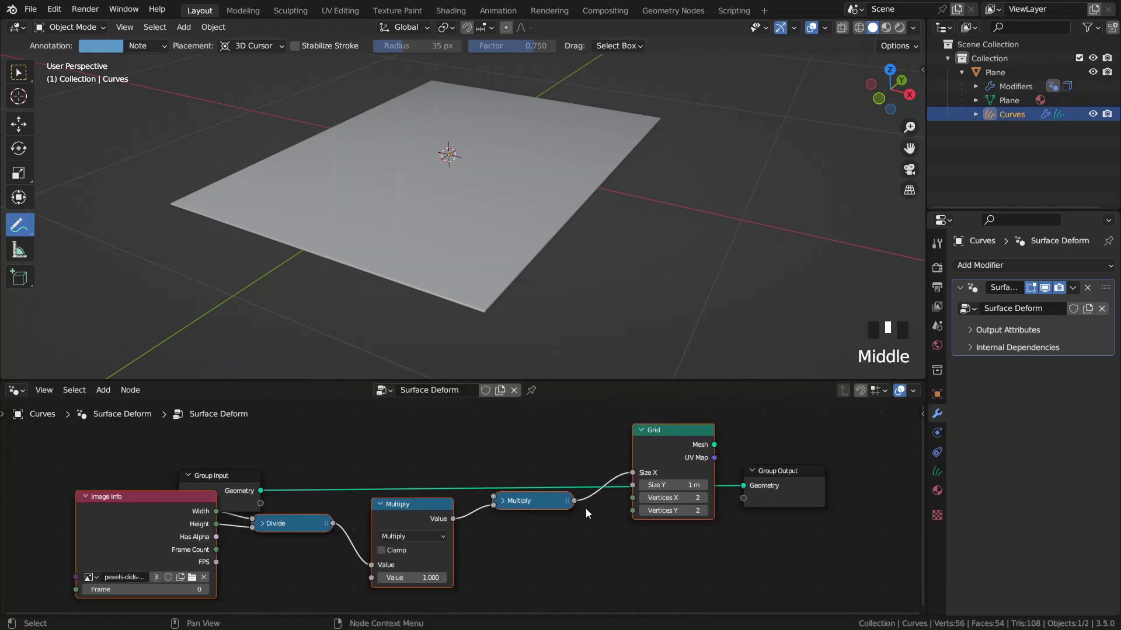
{"action": "key", "text": "g"}
{"action": "left_click", "coordinate": [583, 550]}
{"action": "left_click_drag", "start_coordinate": [199, 495], "coordinate": [127, 471]}
{"action": "middle_click_drag", "start_coordinate": [724, 507], "coordinate": [615, 494]}
{"action": "left_click_drag", "start_coordinate": [643, 489], "coordinate": [835, 467]}
{"action": "left_click_drag", "start_coordinate": [601, 478], "coordinate": [823, 451]}
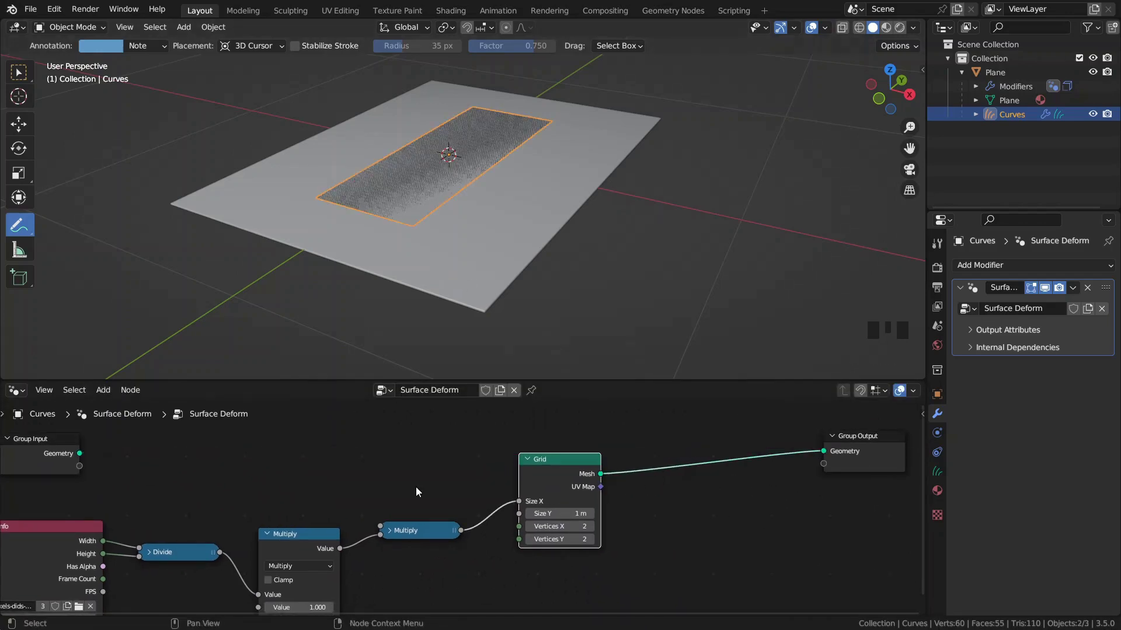
Add a reroute feeding the collapsed Multiply node and the Grid's Size Y, driven by a new Group Input socket
{"action": "middle_click_drag", "start_coordinate": [496, 448], "coordinate": [622, 407]}
{"action": "middle_click_drag", "start_coordinate": [526, 463], "coordinate": [532, 498]}
{"action": "left_click_drag", "start_coordinate": [514, 520], "coordinate": [446, 462]}
{"action": "type", "text": "r"}
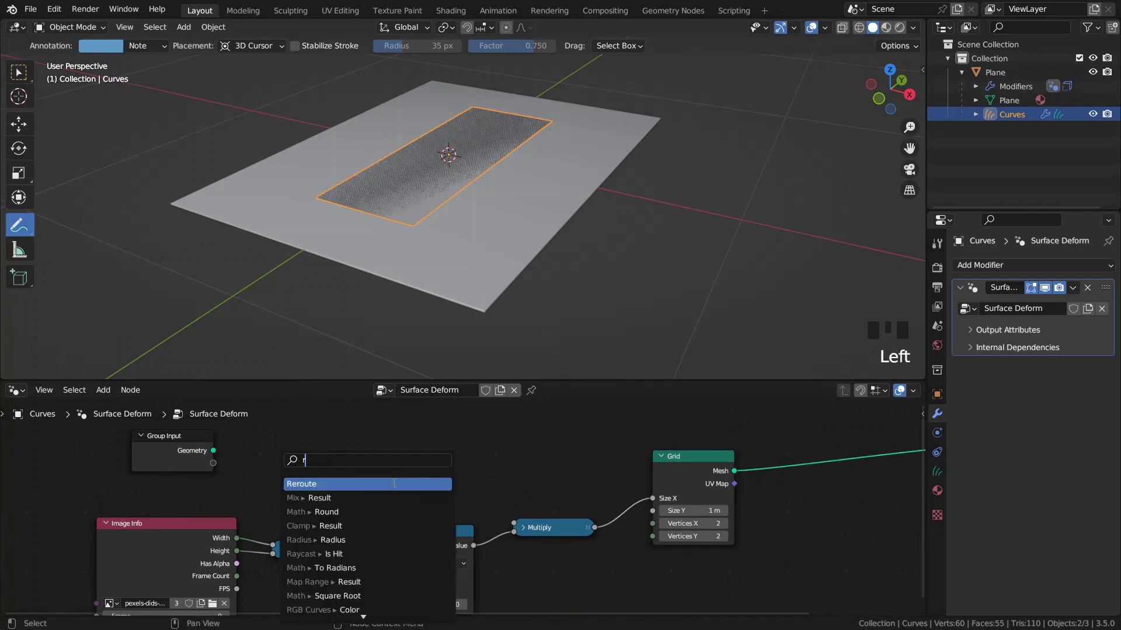
{"action": "left_click", "coordinate": [392, 482]}
{"action": "left_click_drag", "start_coordinate": [393, 446], "coordinate": [657, 512]}
{"action": "left_click_drag", "start_coordinate": [213, 463], "coordinate": [397, 447]}
Rename the new group input to Scale and set its value to 1.5 in the Curves object's Surface Deform modifier
{"action": "key", "text": "n"}
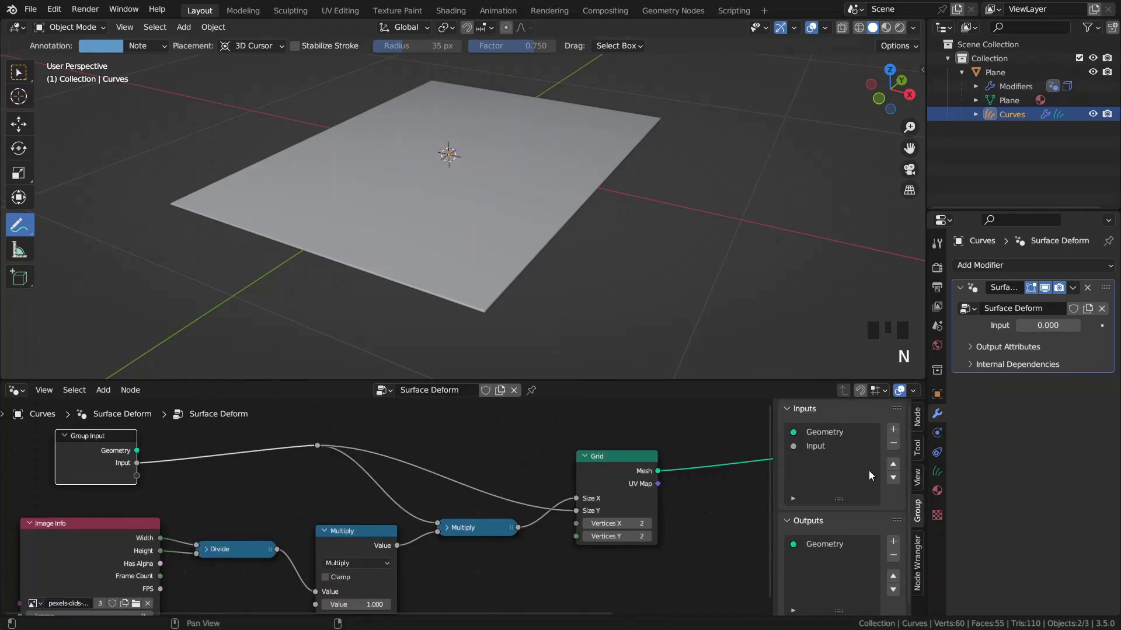
{"action": "left_click", "coordinate": [828, 446]}
{"action": "double_click", "coordinate": [833, 446]}
{"action": "type", "text": "le"}
{"action": "key", "text": "Return"}
{"action": "key", "text": "n"}
{"action": "left_click", "coordinate": [1048, 324]}
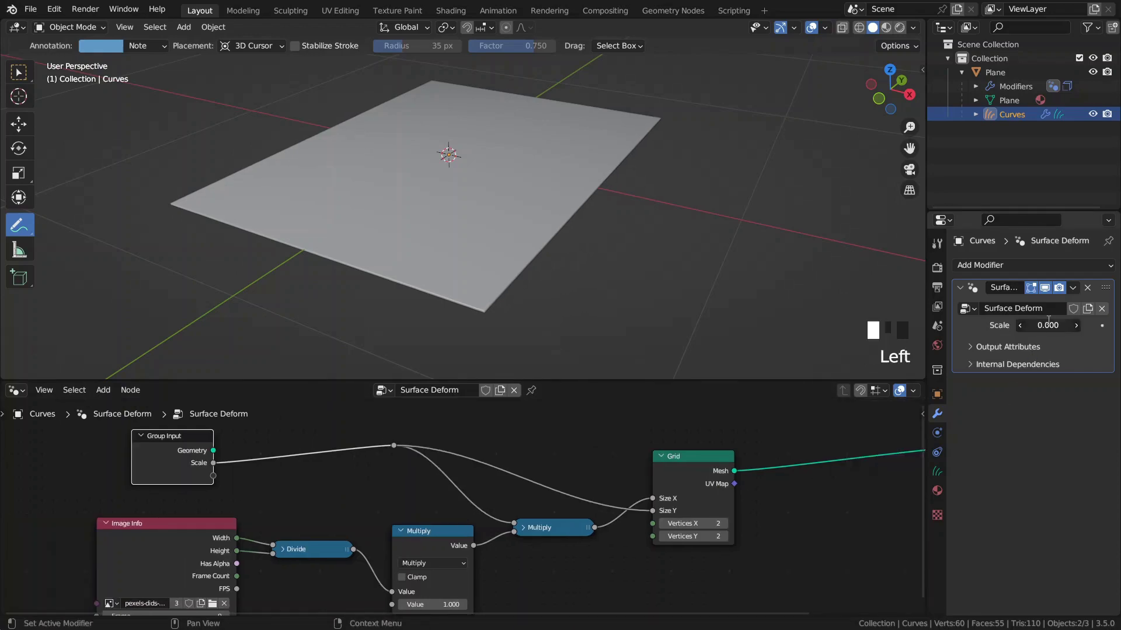
{"action": "type", "text": "1.5"}
{"action": "key", "text": "Return"}
Hide the Plane object in the viewport while keeping the Curves object active
{"action": "left_click", "coordinate": [1022, 74]}
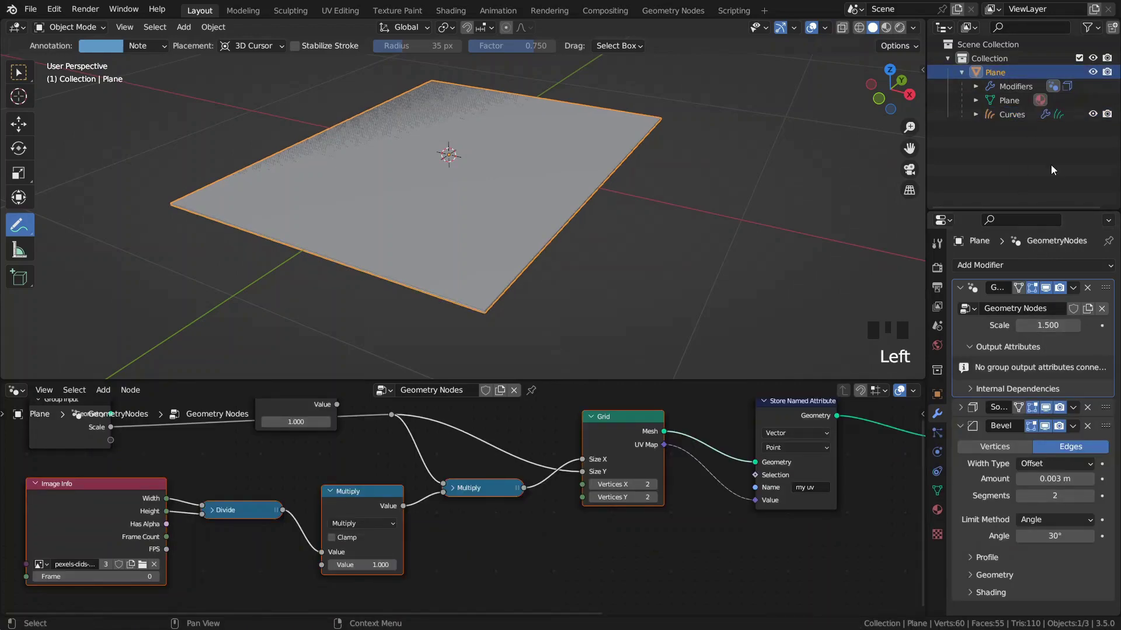
{"action": "left_click", "coordinate": [1021, 117]}
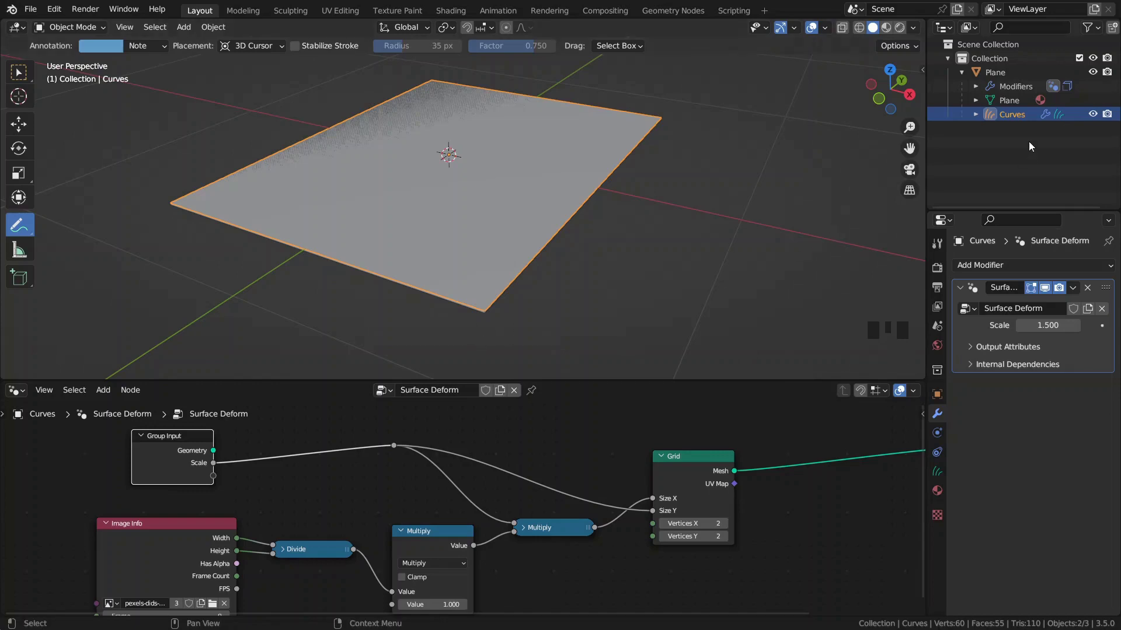
{"action": "left_click", "coordinate": [1092, 71]}
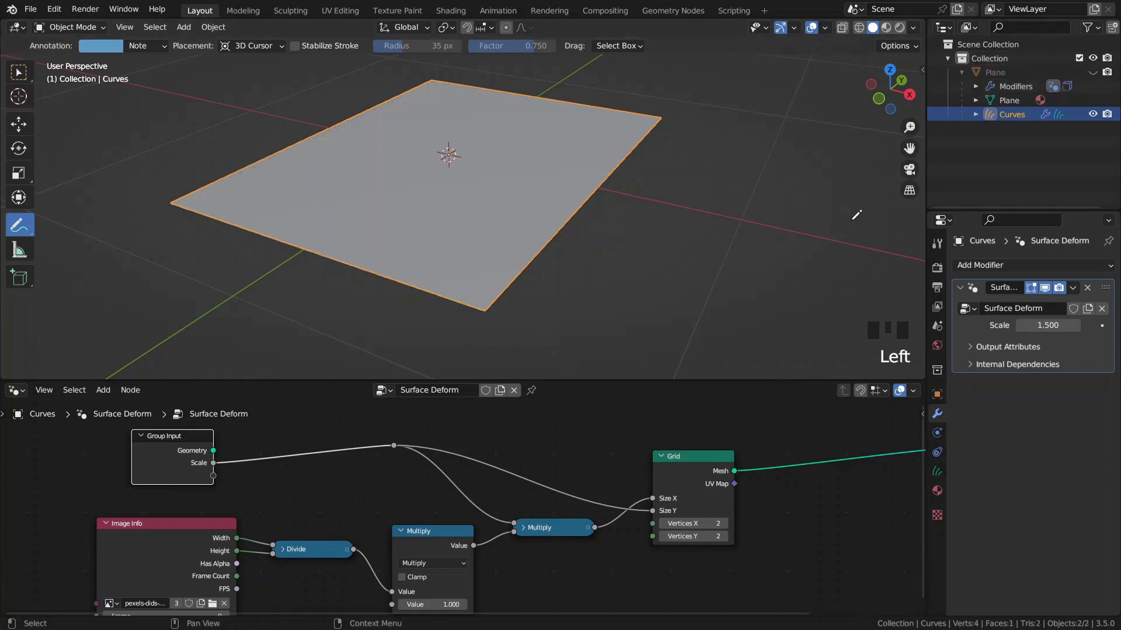
Insert a Generate Hair Curves node between the Grid and the Group Output
{"action": "middle_click_drag", "start_coordinate": [583, 467], "coordinate": [407, 457]}
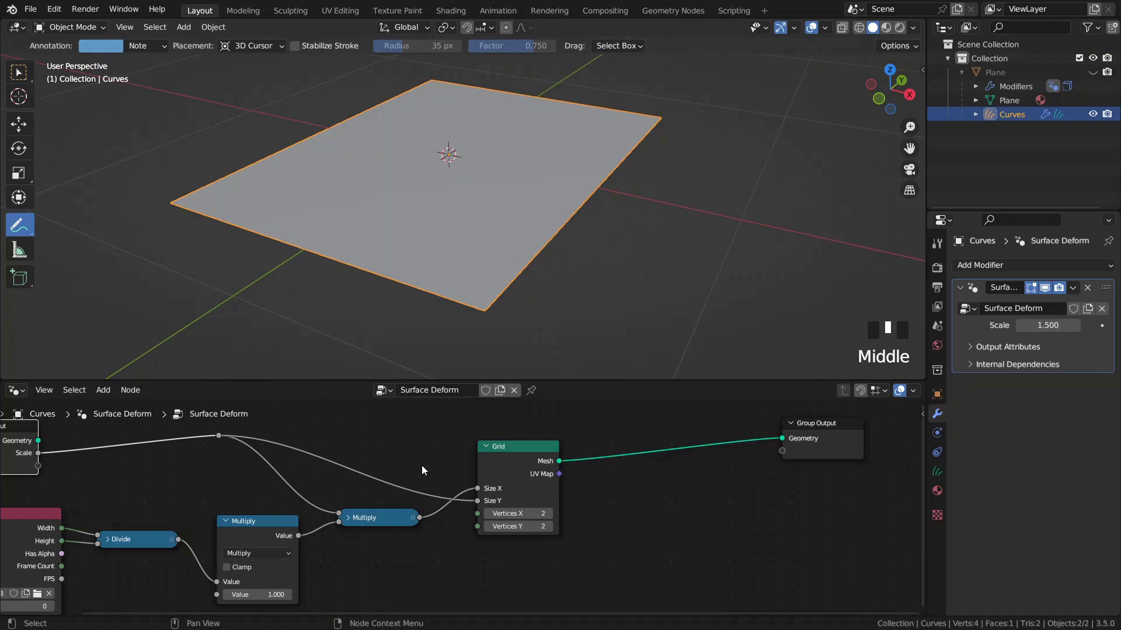
{"action": "middle_click_drag", "start_coordinate": [421, 464], "coordinate": [187, 484]}
{"action": "left_click_drag", "start_coordinate": [614, 471], "coordinate": [773, 487]}
{"action": "key", "text": "space"}
{"action": "key", "text": "shift+a"}
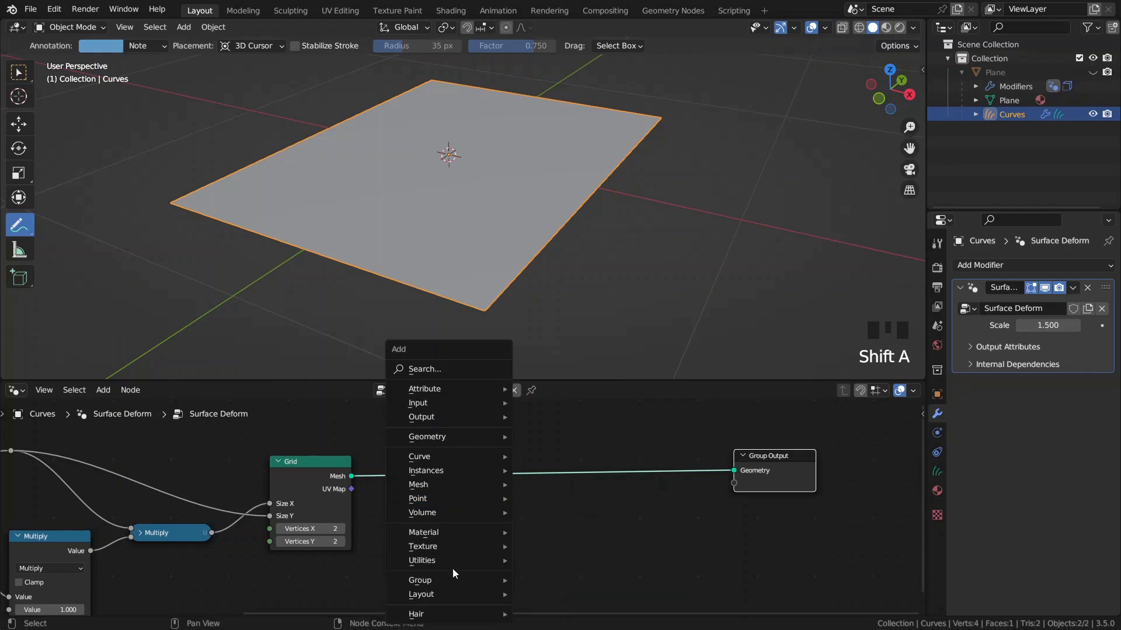
{"action": "mouse_move", "coordinate": [446, 617]}
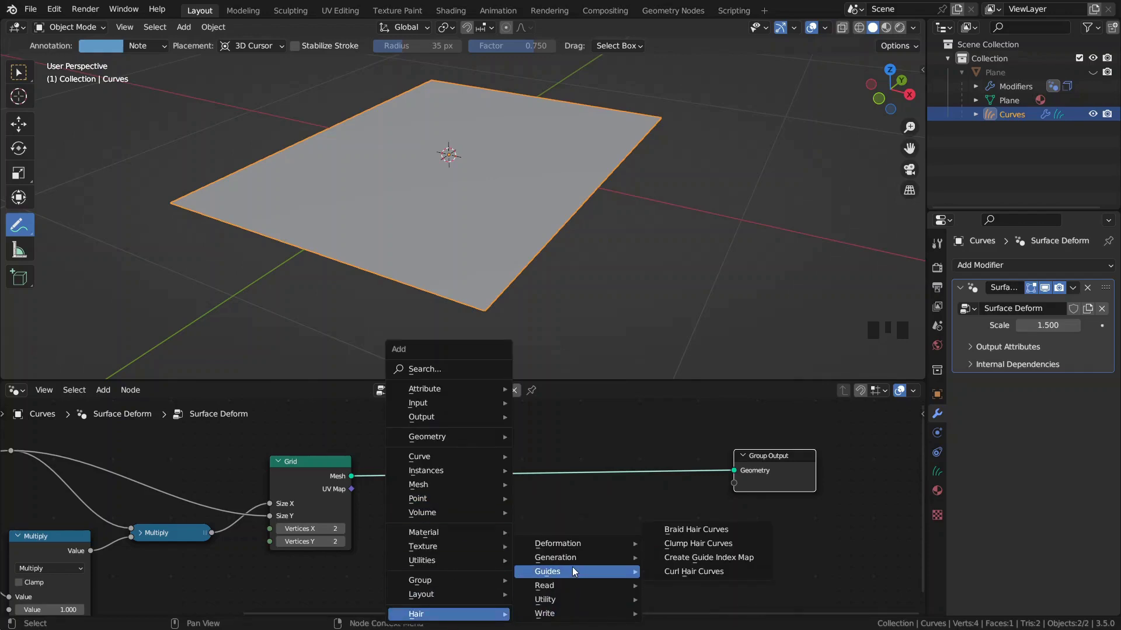
{"action": "mouse_move", "coordinate": [582, 560]}
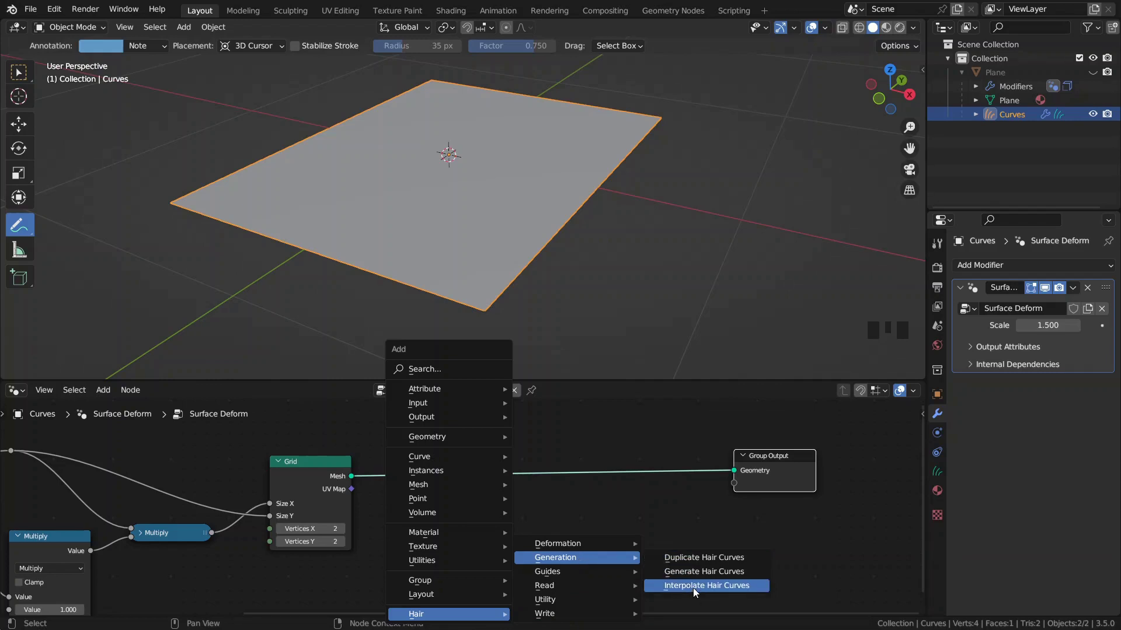
{"action": "left_click", "coordinate": [677, 572]}
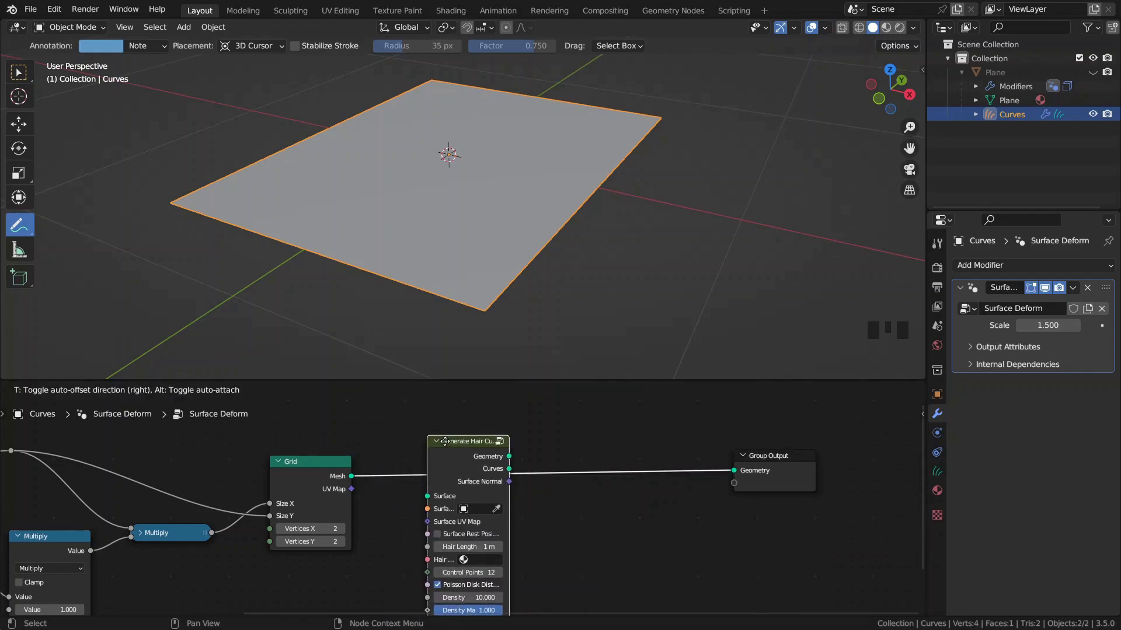
{"action": "left_click", "coordinate": [415, 430]}
Set the Hair Length of the Generate Hair Curves node to 0.025 m
{"action": "scroll", "coordinate": [547, 312], "scroll_direction": "down", "scroll_amount": 4}
{"action": "mouse_move", "coordinate": [546, 283]}
{"action": "middle_mouse_down", "text": "shift"}
{"action": "mouse_move", "coordinate": [548, 316]}
{"action": "mouse_move", "coordinate": [546, 261]}
{"action": "middle_mouse_up", "text": "shift"}
{"action": "scroll", "coordinate": [551, 256], "scroll_direction": "up", "scroll_amount": 4}
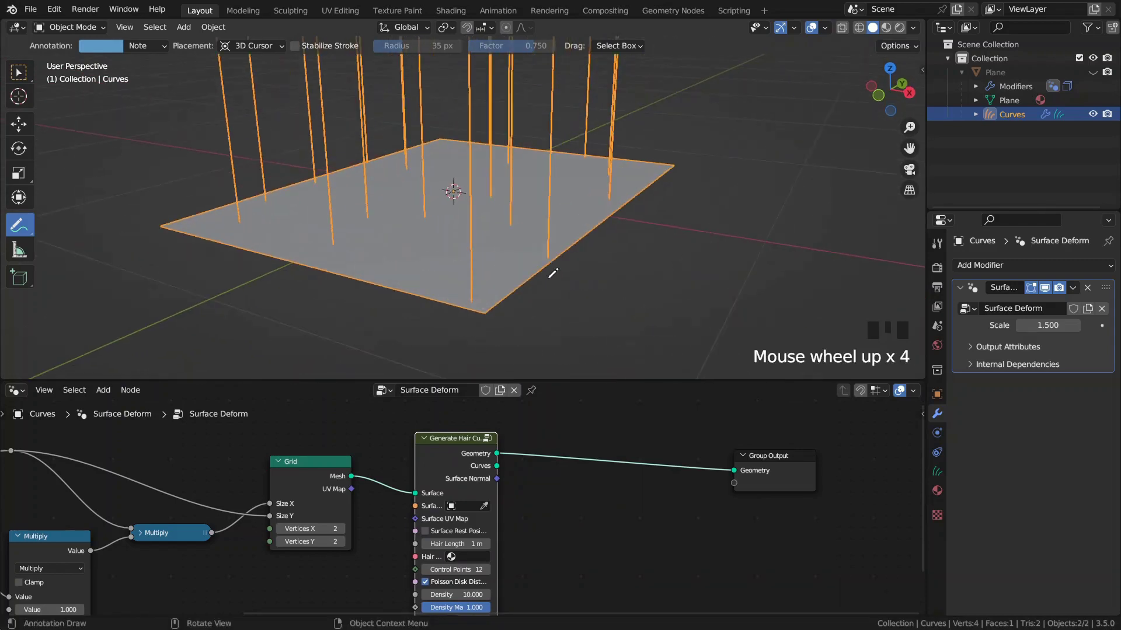
{"action": "middle_click_drag", "start_coordinate": [578, 314], "coordinate": [570, 310], "text": "shift"}
{"action": "middle_click_drag", "start_coordinate": [531, 559], "coordinate": [528, 539]}
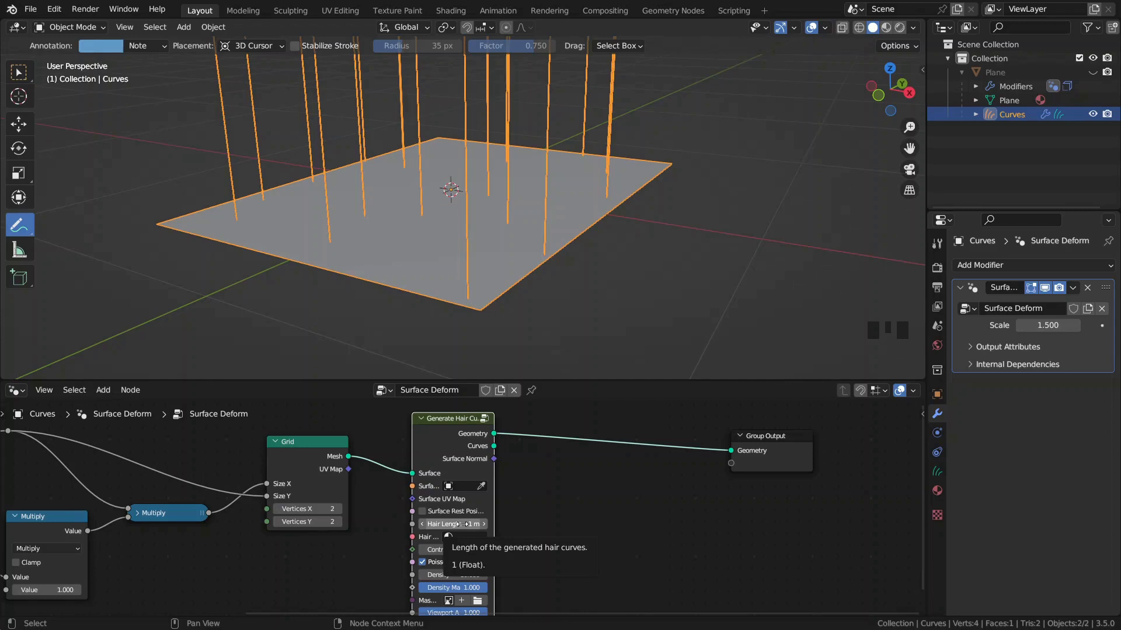
{"action": "left_click", "coordinate": [462, 524]}
{"action": "type", "text": ".025"}
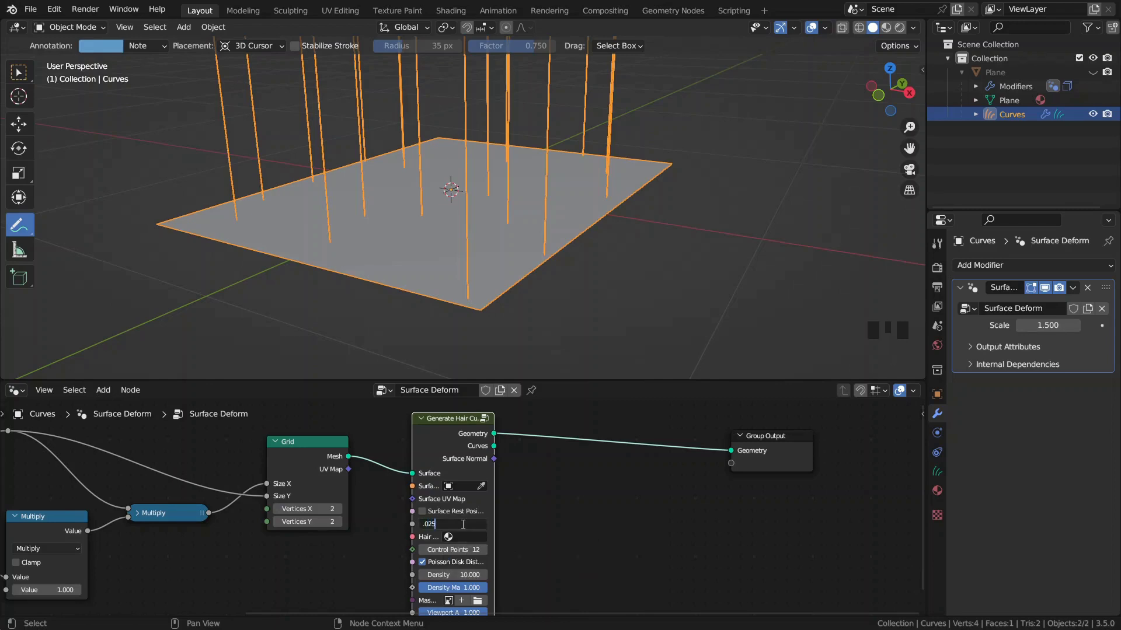
{"action": "key", "text": "Return"}
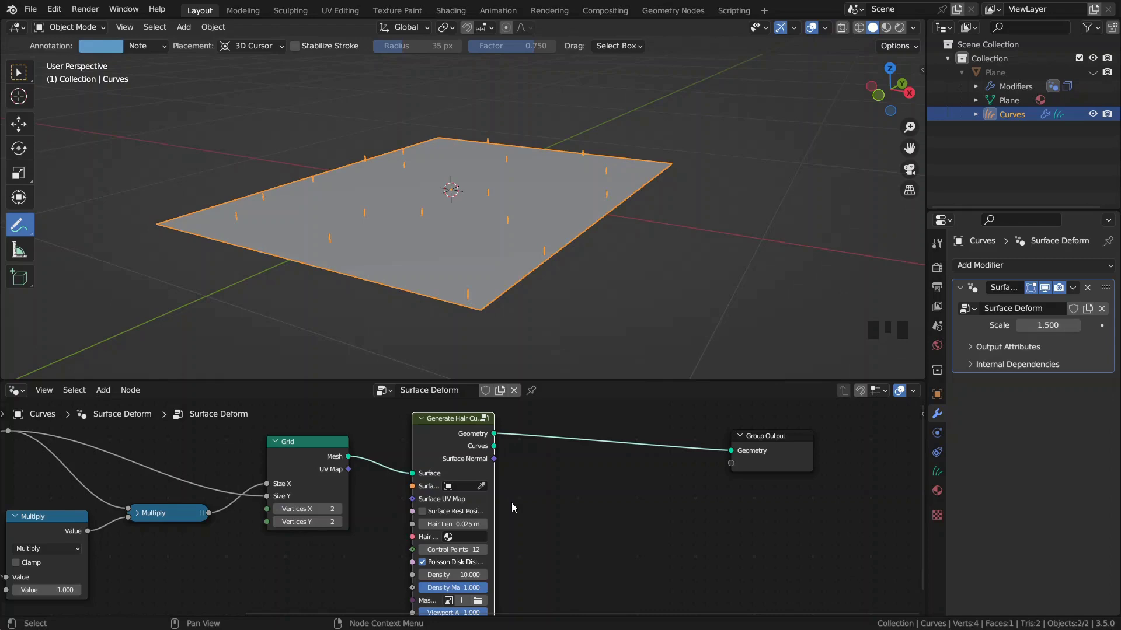
Connect the Curves output of Generate Hair Curves to the Group Output in place of its Geometry output
{"action": "middle_click_drag", "start_coordinate": [530, 489], "coordinate": [516, 506]}
{"action": "left_click", "coordinate": [443, 456]}
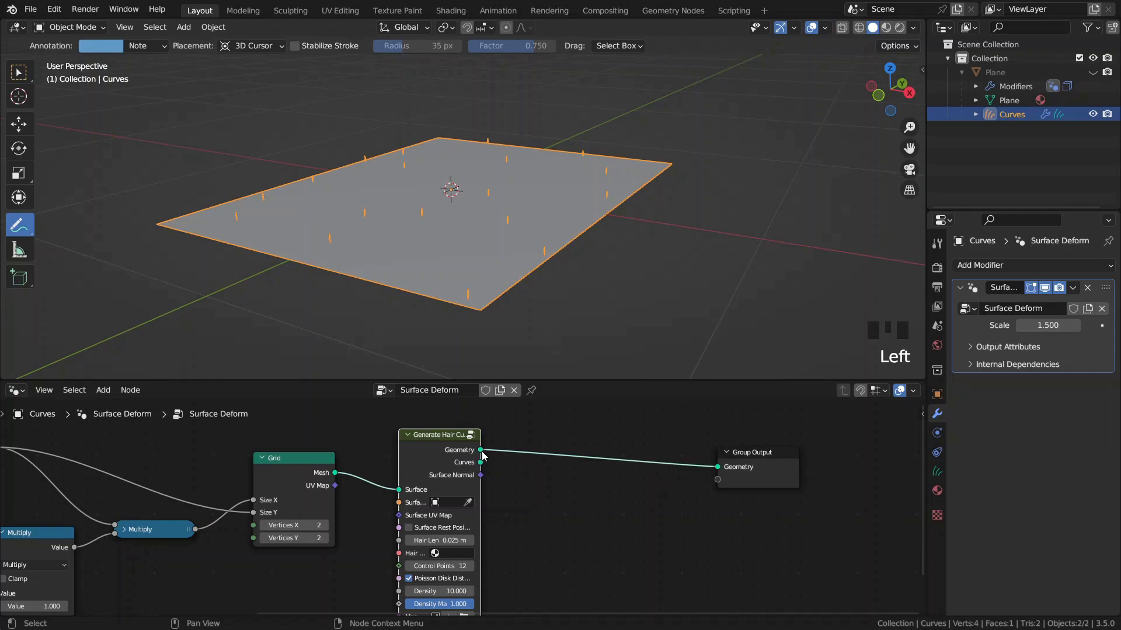
{"action": "mouse_move", "coordinate": [481, 455]}
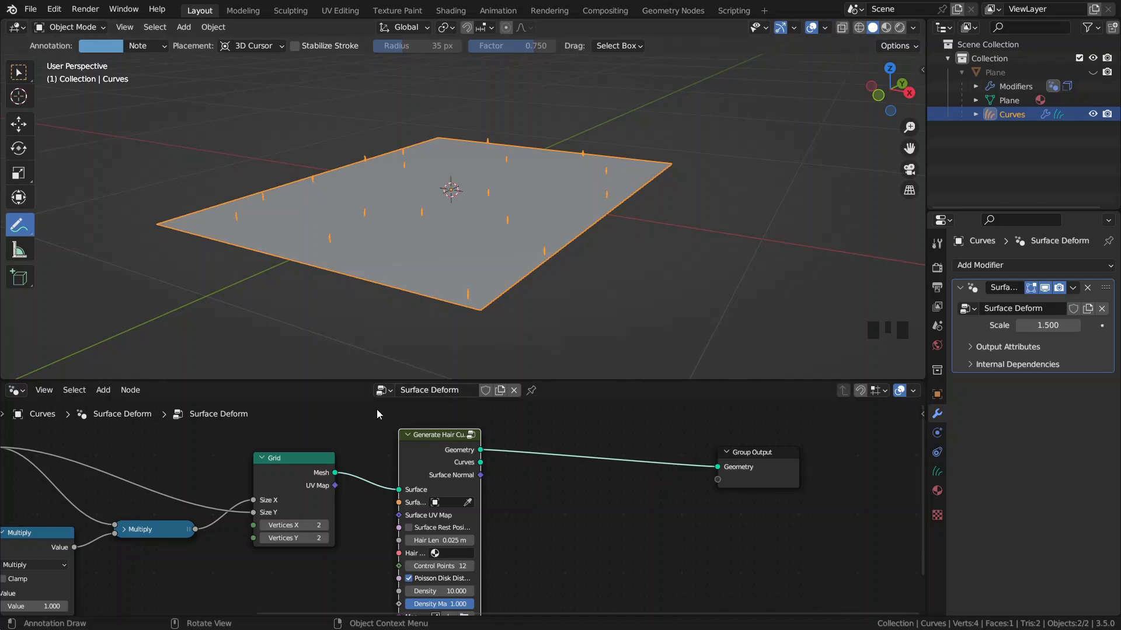
{"action": "left_click_drag", "start_coordinate": [294, 470], "coordinate": [298, 467]}
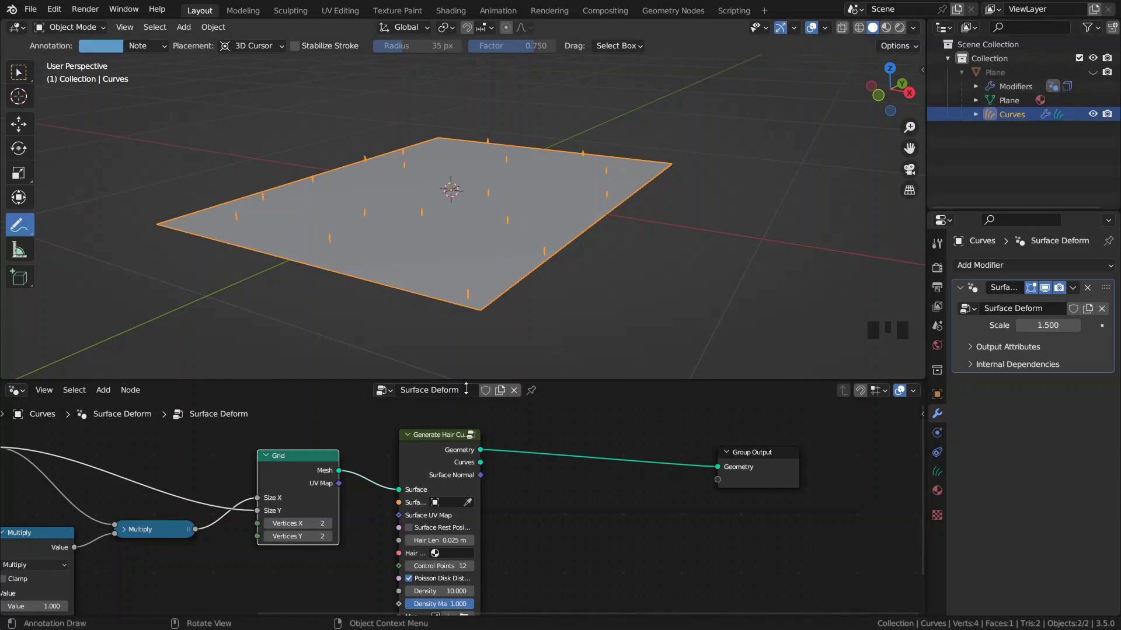
{"action": "mouse_move", "coordinate": [484, 449]}
{"action": "left_mouse_down", "text": "ctrl"}
{"action": "mouse_move", "coordinate": [482, 467]}
{"action": "mouse_move", "coordinate": [484, 453]}
{"action": "left_mouse_up", "text": "ctrl"}
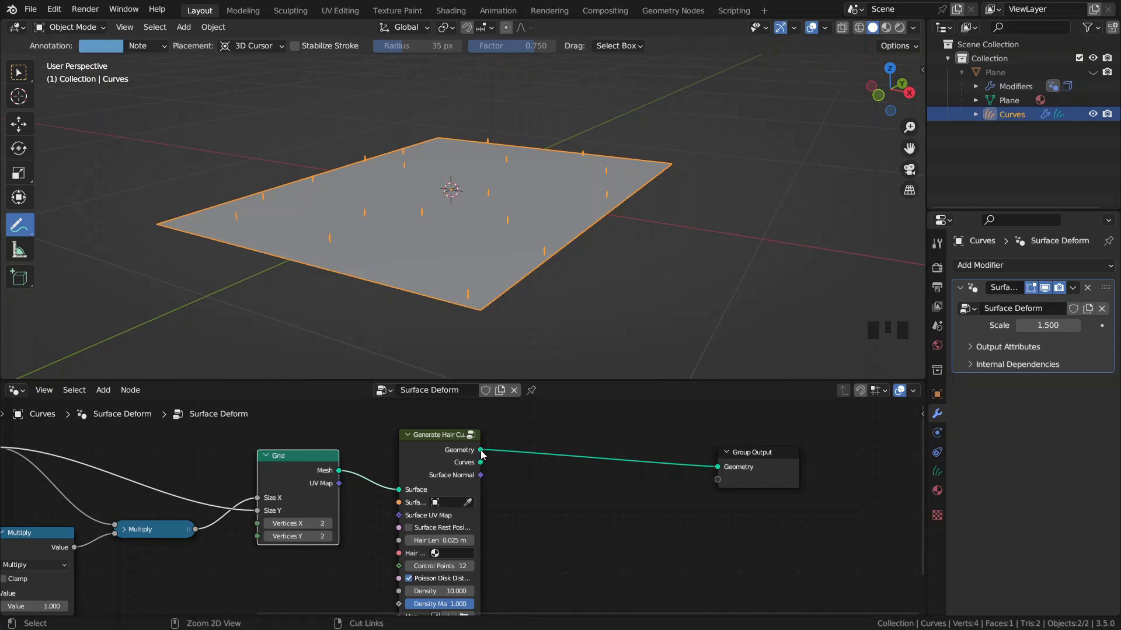
{"action": "left_click_drag", "start_coordinate": [480, 451], "coordinate": [488, 469], "text": "ctrl"}
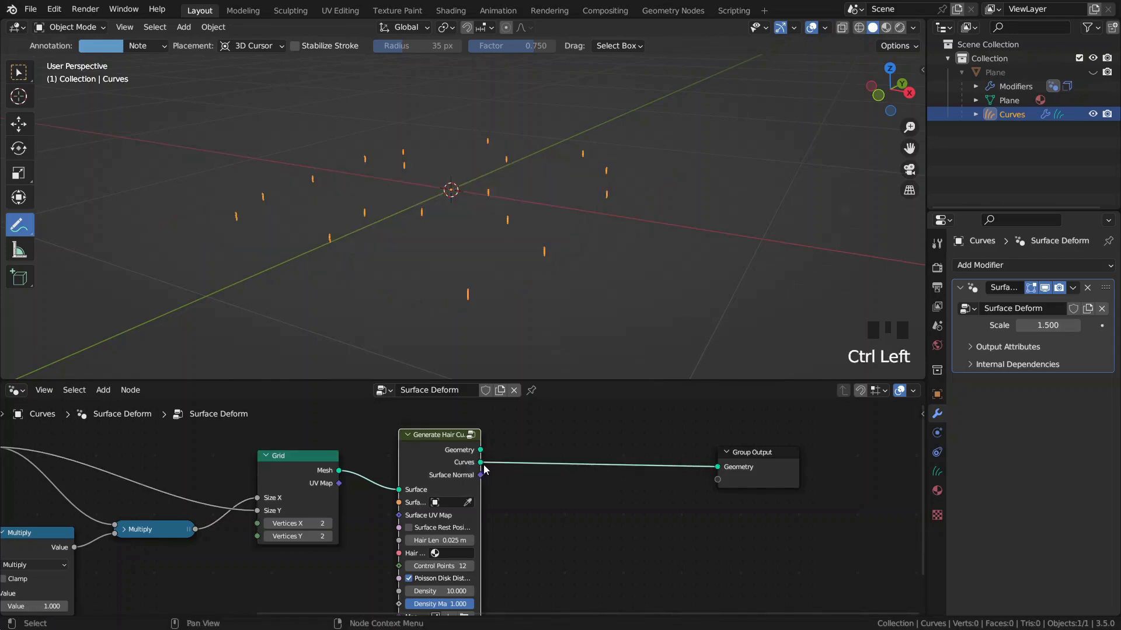
Unhide the Plane object in the viewport beneath the generated hair curves
{"action": "left_click", "coordinate": [1093, 72]}
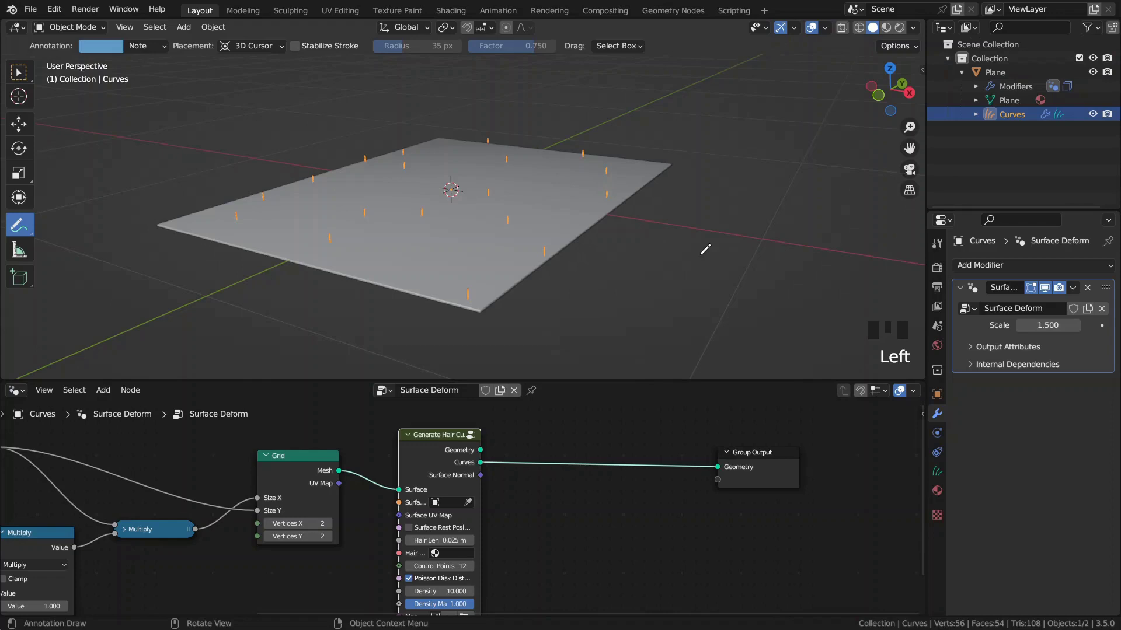
{"action": "middle_click_drag", "start_coordinate": [707, 249], "coordinate": [632, 294]}
{"action": "middle_click_drag", "start_coordinate": [521, 555], "coordinate": [496, 485]}
{"action": "scroll", "coordinate": [559, 476], "scroll_direction": "up", "scroll_amount": 3}
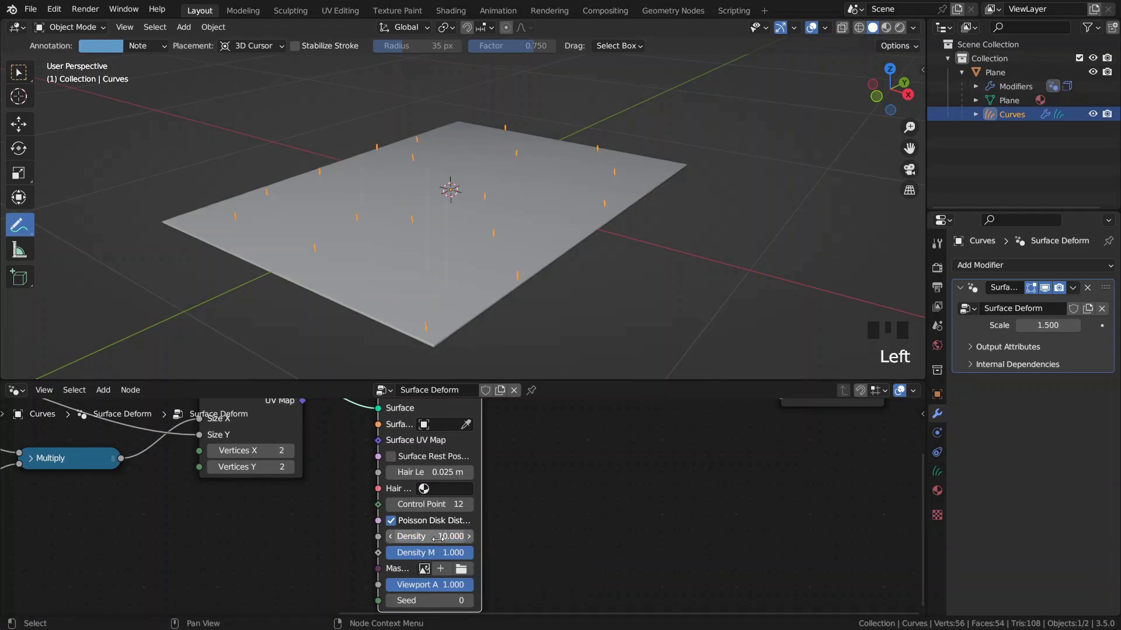
Expose the Density and Viewport Amount inputs of Generate Hair Curves as Group Input parameters
{"action": "scroll", "coordinate": [498, 527], "scroll_direction": "down", "scroll_amount": 4}
{"action": "scroll", "coordinate": [498, 530], "scroll_direction": "up", "scroll_amount": 4}
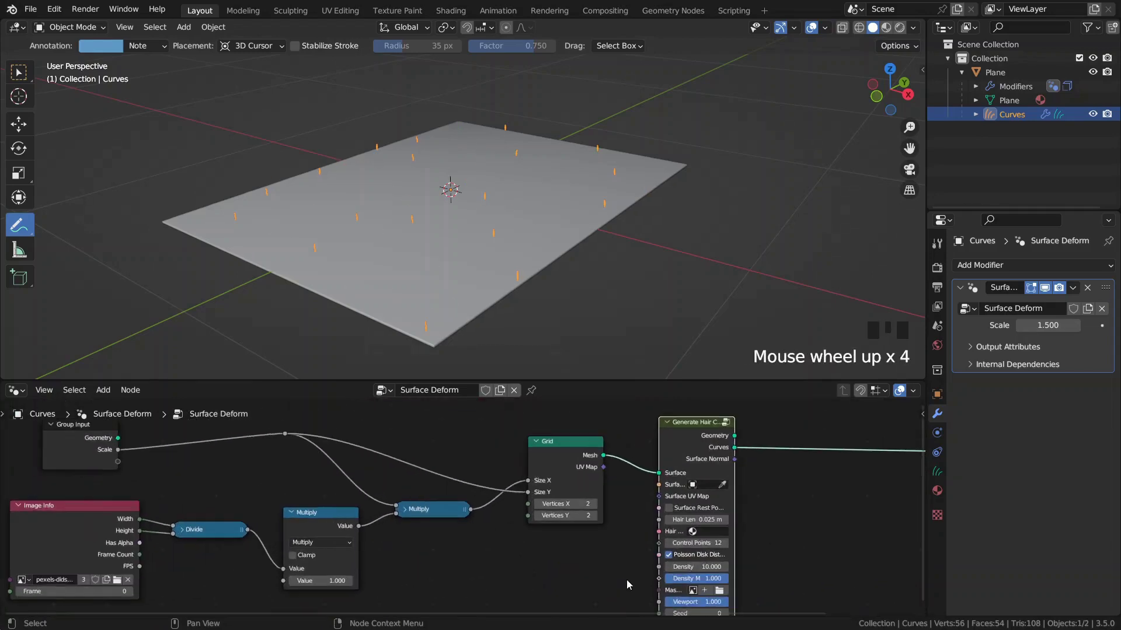
{"action": "left_click", "coordinate": [659, 569]}
{"action": "left_click_drag", "start_coordinate": [658, 569], "coordinate": [118, 462]}
{"action": "middle_click_drag", "start_coordinate": [214, 486], "coordinate": [197, 462]}
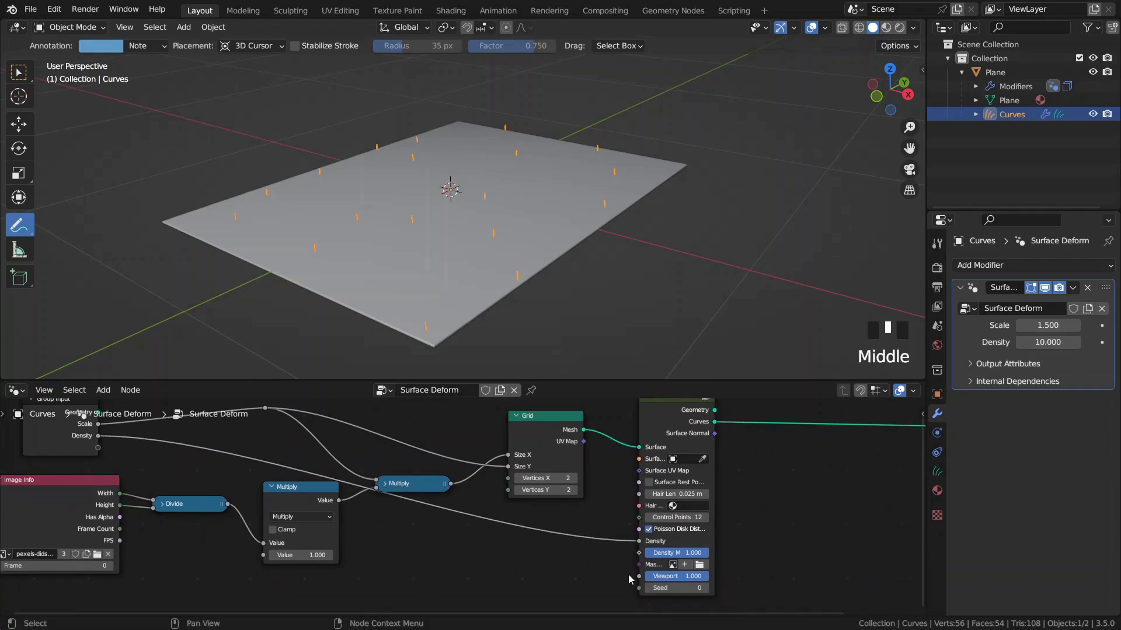
{"action": "left_click_drag", "start_coordinate": [639, 576], "coordinate": [97, 447]}
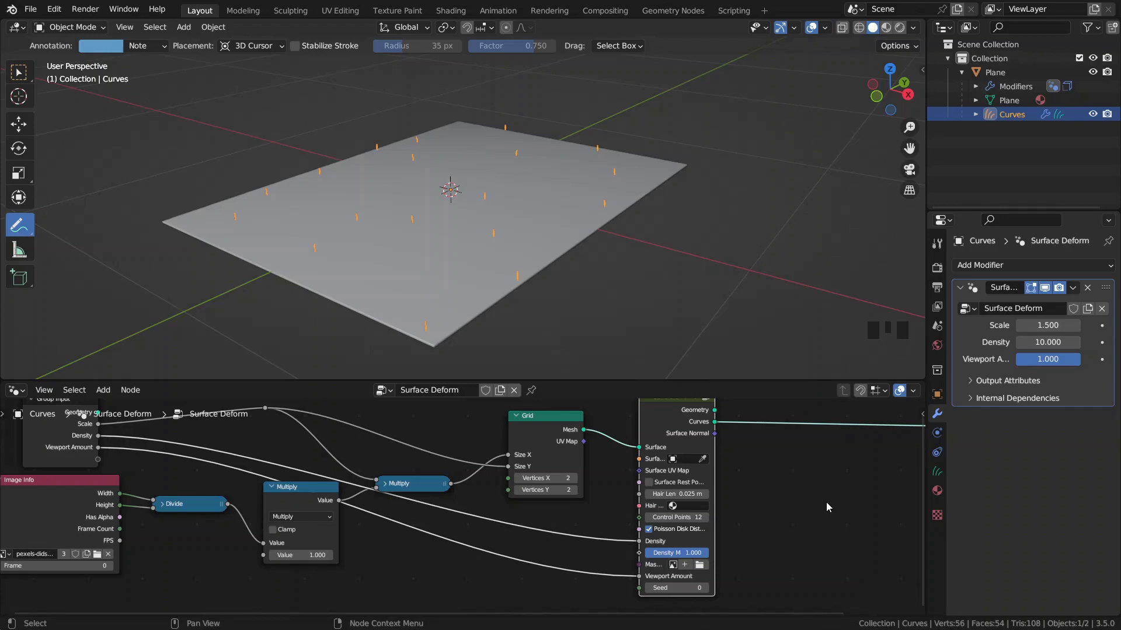
Set the Density of the curves' Surface Deform modifier to 2000 and deselect the curves
{"action": "left_click", "coordinate": [1055, 342]}
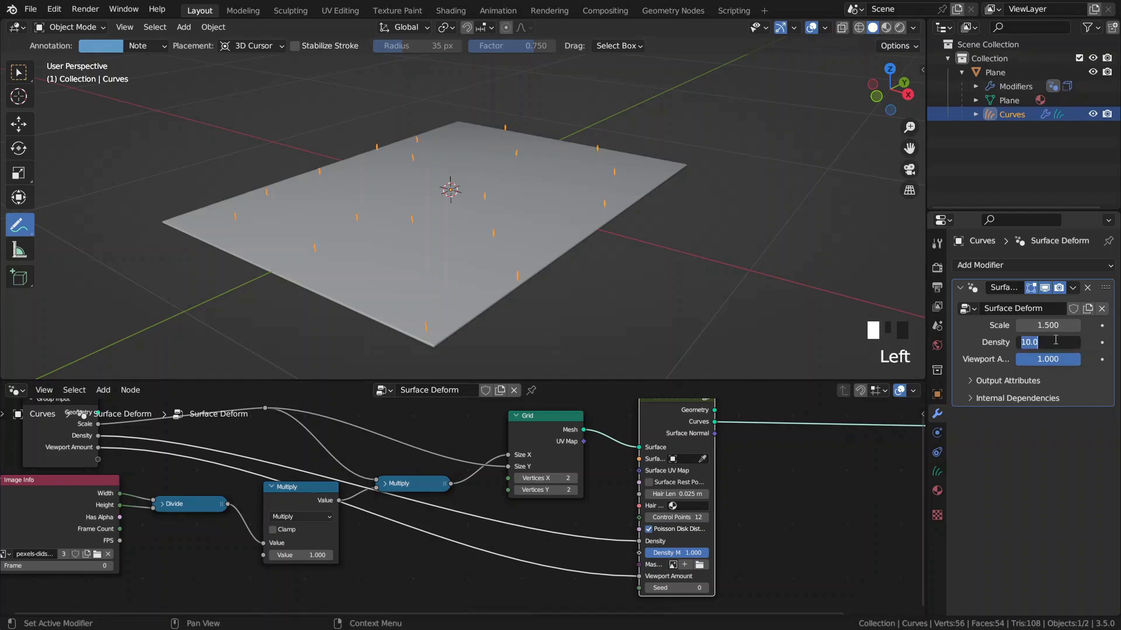
{"action": "type", "text": "2000"}
{"action": "key", "text": "Return"}
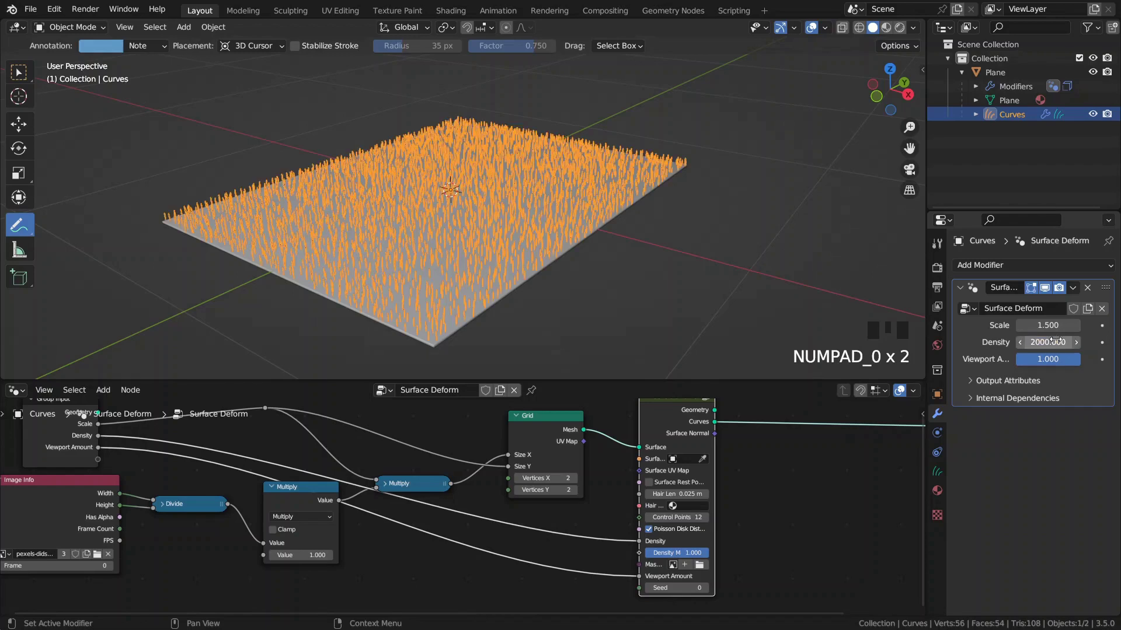
{"action": "left_click", "coordinate": [705, 260]}
{"action": "middle_click_drag", "start_coordinate": [705, 258], "coordinate": [615, 246]}
{"action": "scroll", "coordinate": [642, 286], "scroll_direction": "up", "scroll_amount": 2}
Create a new material for the Curves object and name it Rug Fur
{"action": "middle_click_drag", "start_coordinate": [734, 503], "coordinate": [595, 497]}
{"action": "scroll", "coordinate": [544, 505], "scroll_direction": "up", "scroll_amount": 2}
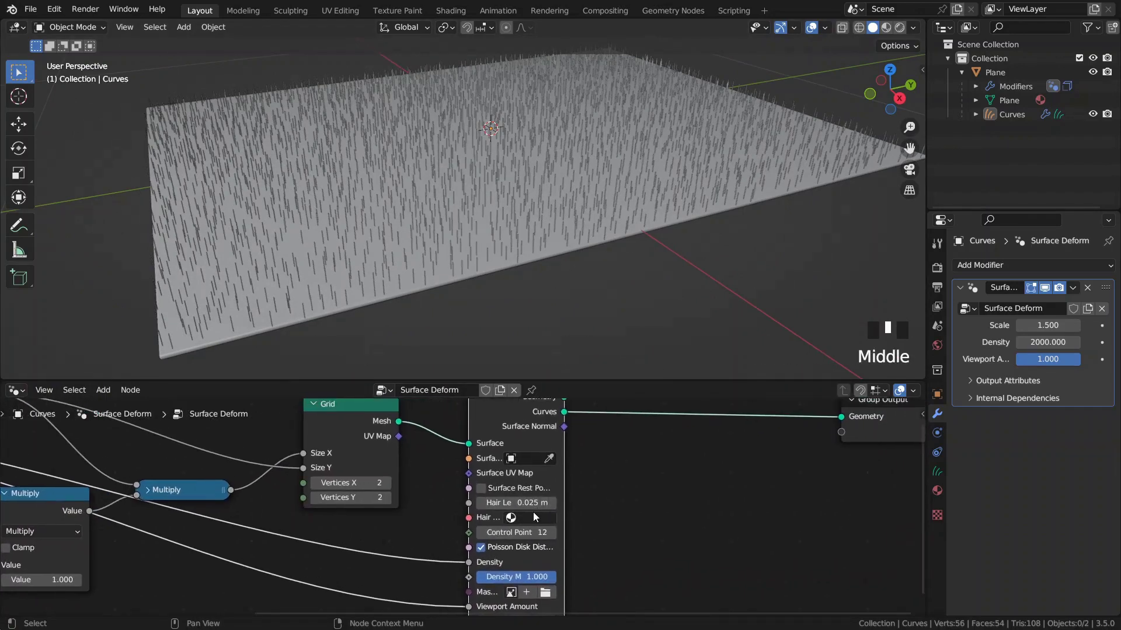
{"action": "left_click", "coordinate": [937, 490]}
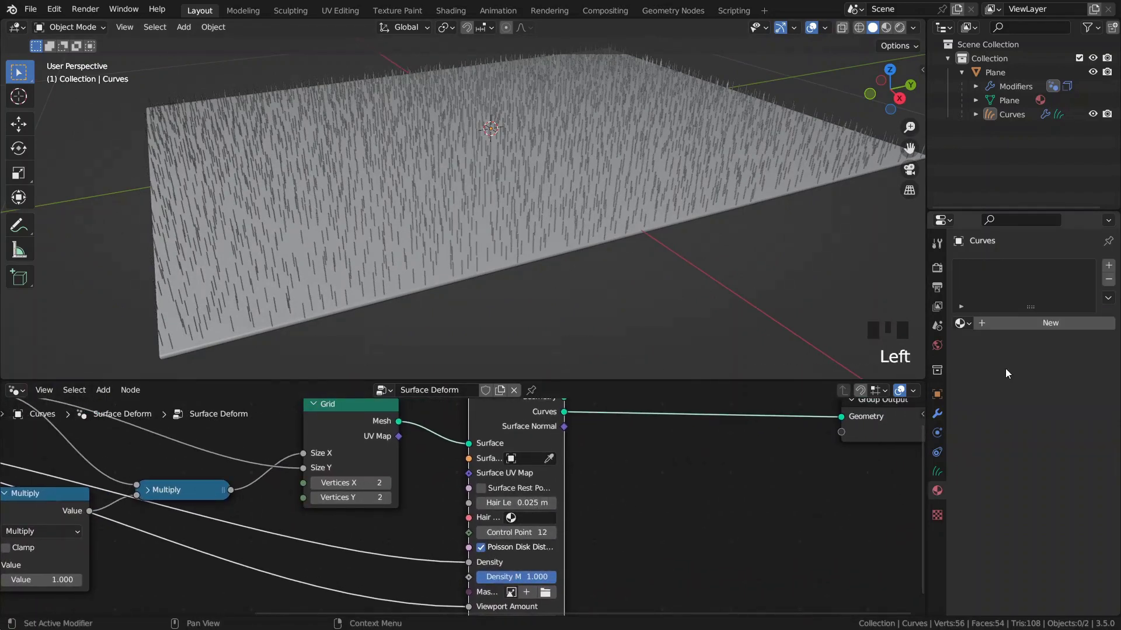
{"action": "left_click", "coordinate": [1019, 322]}
{"action": "left_click", "coordinate": [1013, 323]}
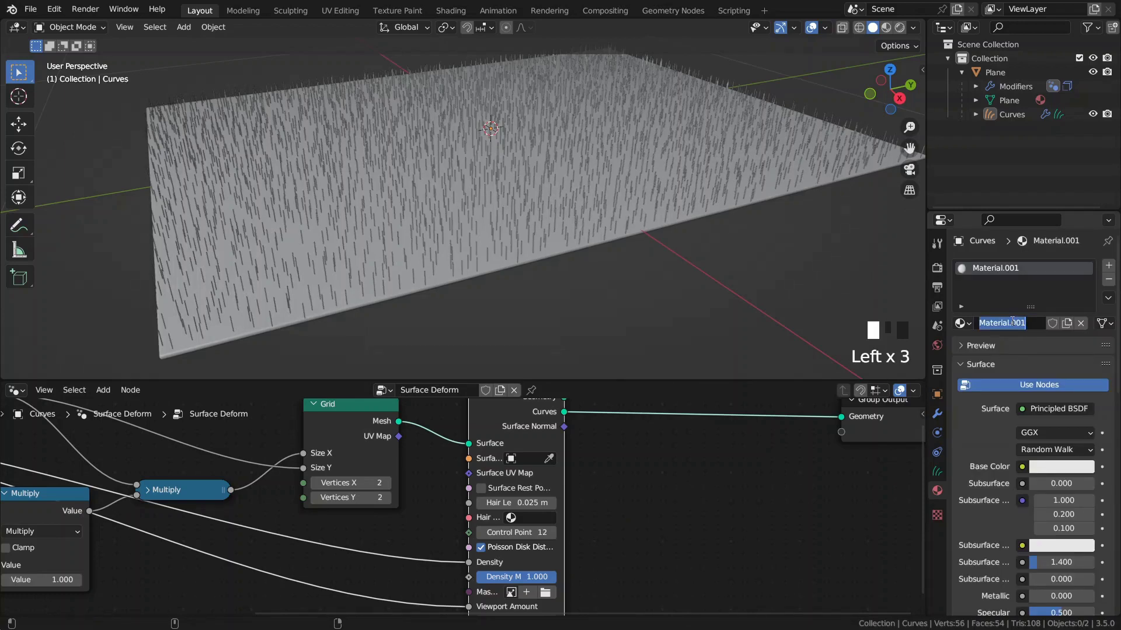
{"action": "key", "text": "BackSpace"}
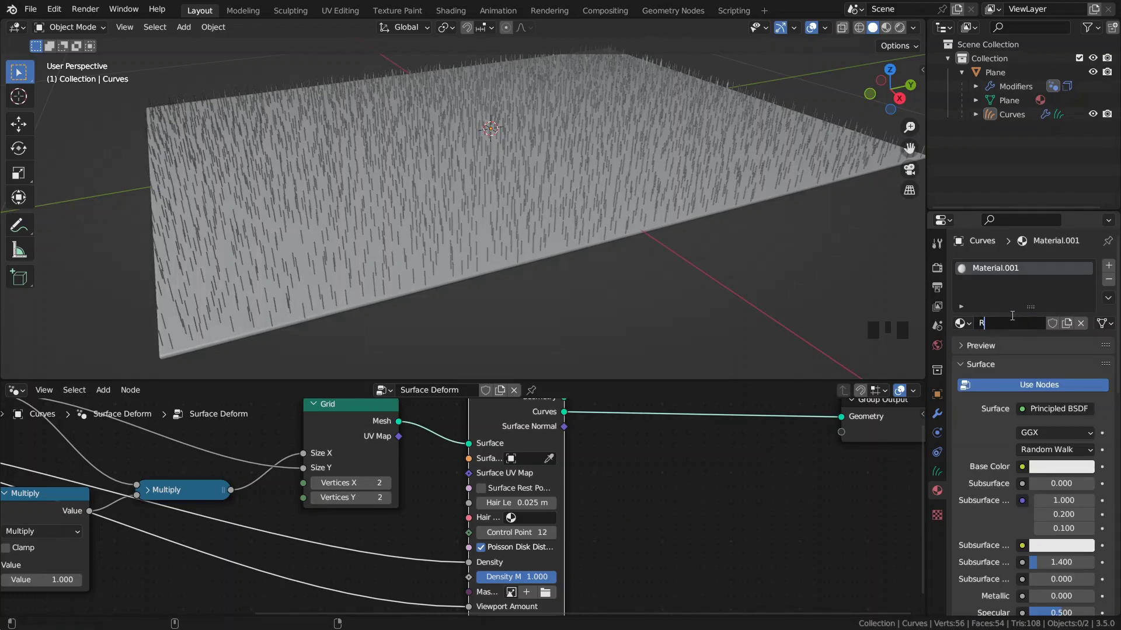
{"action": "type", "text": "Rug Fur"}
{"action": "key", "text": "Return"}
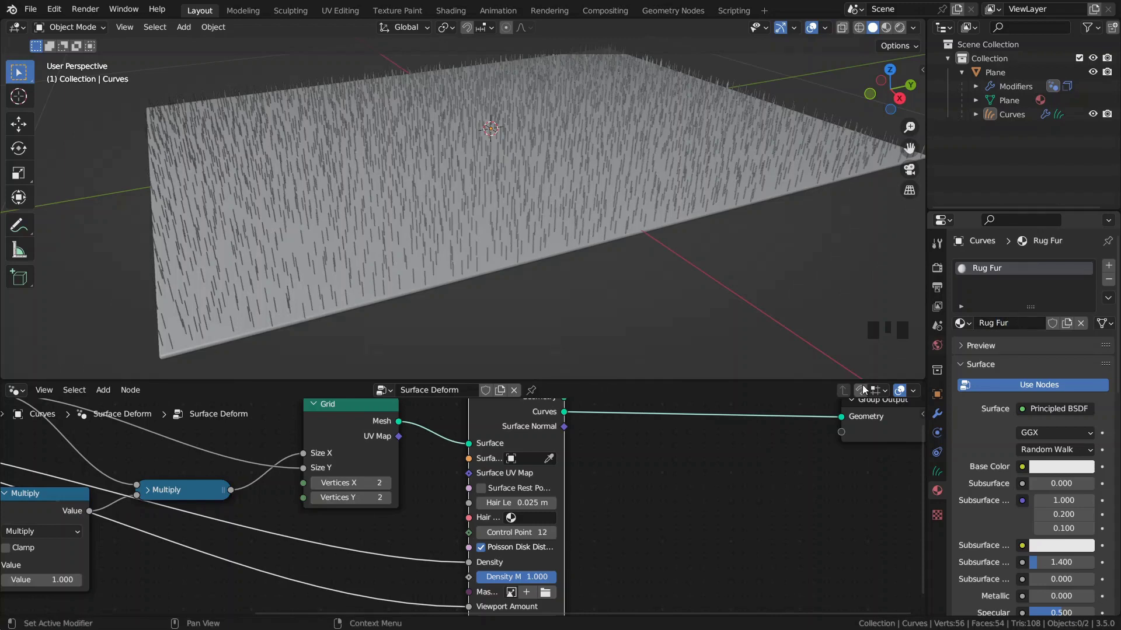
Assign the Rug Fur material to the hair material input of the Generate Hair Curves node
{"action": "left_click", "coordinate": [534, 518]}
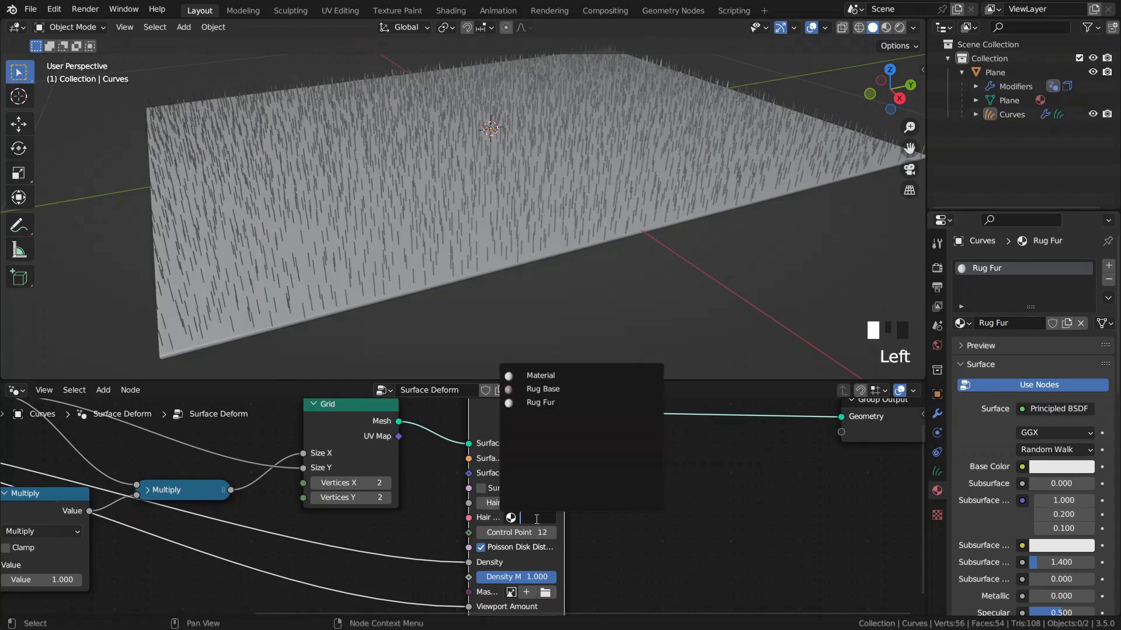
{"action": "left_click", "coordinate": [540, 402]}
{"action": "middle_click_drag", "start_coordinate": [663, 521], "coordinate": [601, 468]}
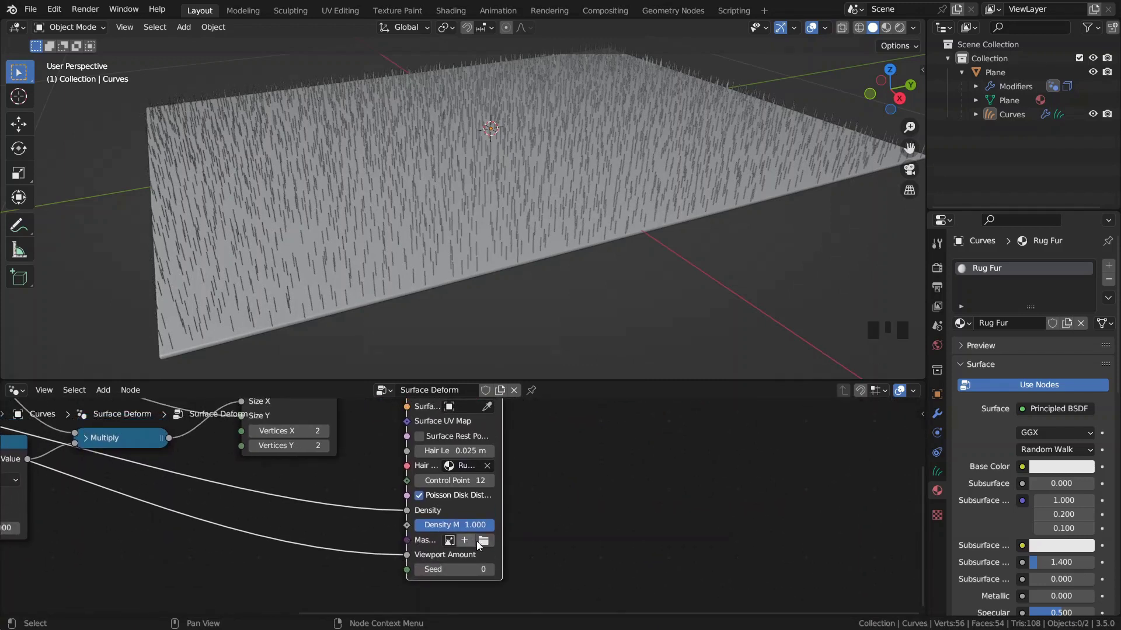
{"action": "middle_click_drag", "start_coordinate": [561, 442], "coordinate": [459, 522]}
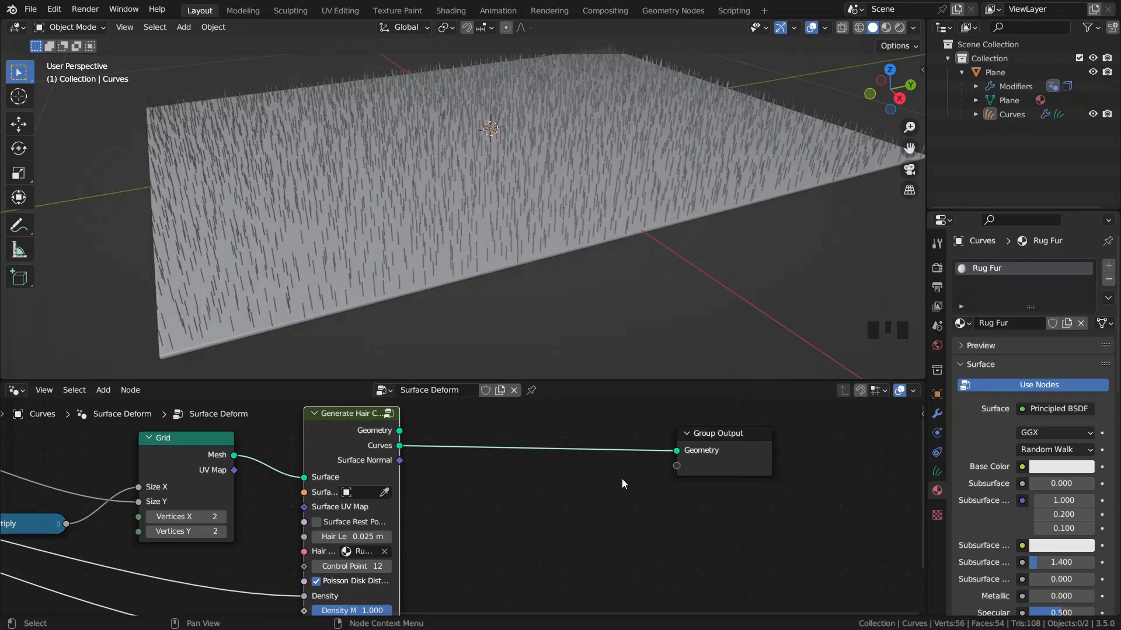
Add an Image Texture node in the empty space above the Grid and Multiply nodes
{"action": "scroll", "coordinate": [622, 482], "scroll_direction": "down", "scroll_amount": 3}
{"action": "middle_click_drag", "start_coordinate": [622, 482], "coordinate": [538, 461]}
{"action": "key", "text": "space"}
{"action": "type", "text": "image te"}
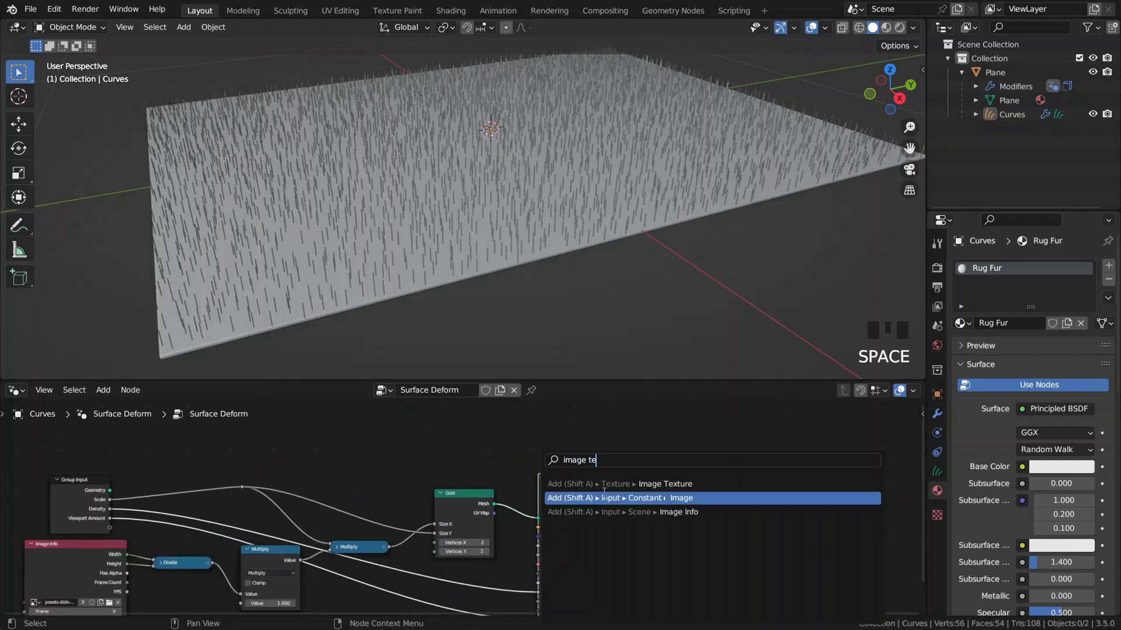
{"action": "key", "text": "Return"}
{"action": "left_click", "coordinate": [343, 448]}
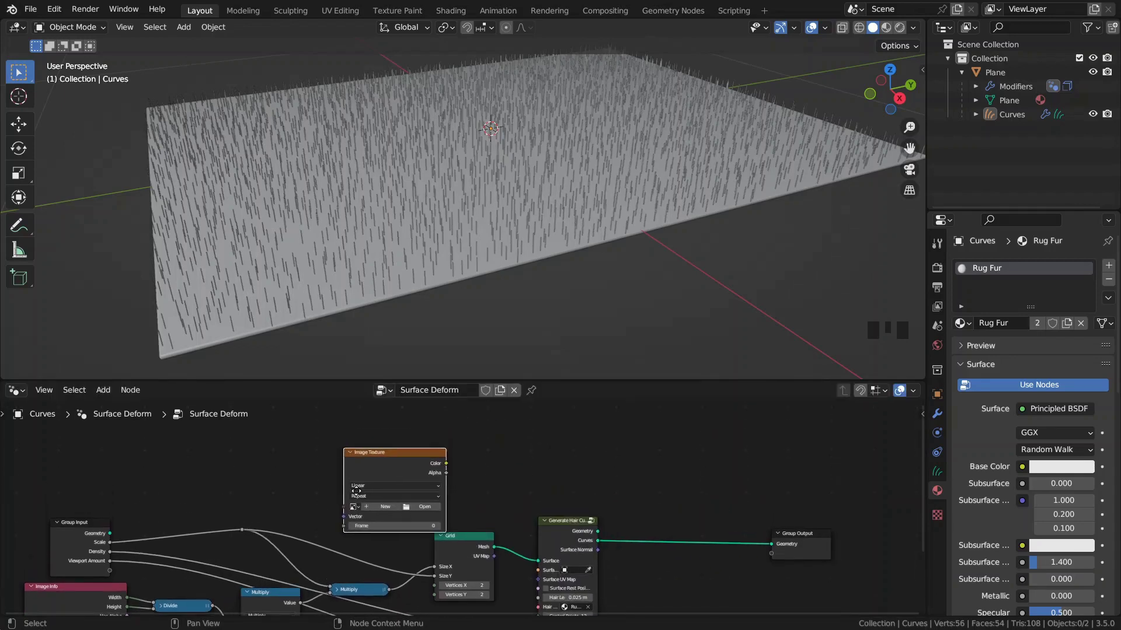
Add a constant Image input node in the empty space before the Image Info node
{"action": "scroll", "coordinate": [318, 502], "scroll_direction": "up", "scroll_amount": 4}
{"action": "middle_click_drag", "start_coordinate": [411, 435], "coordinate": [445, 461]}
{"action": "scroll", "coordinate": [421, 432], "scroll_direction": "down", "scroll_amount": 1}
{"action": "scroll", "coordinate": [453, 459], "scroll_direction": "down", "scroll_amount": 1}
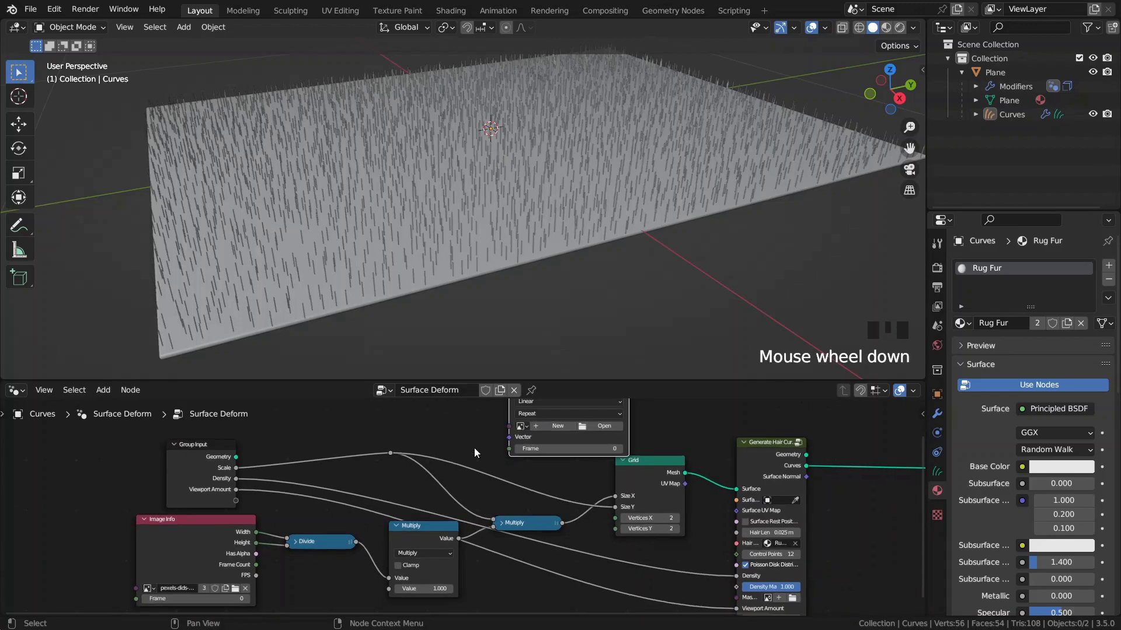
{"action": "left_click", "coordinate": [195, 555]}
{"action": "middle_click_drag", "start_coordinate": [187, 516], "coordinate": [315, 516]}
{"action": "key", "text": "space"}
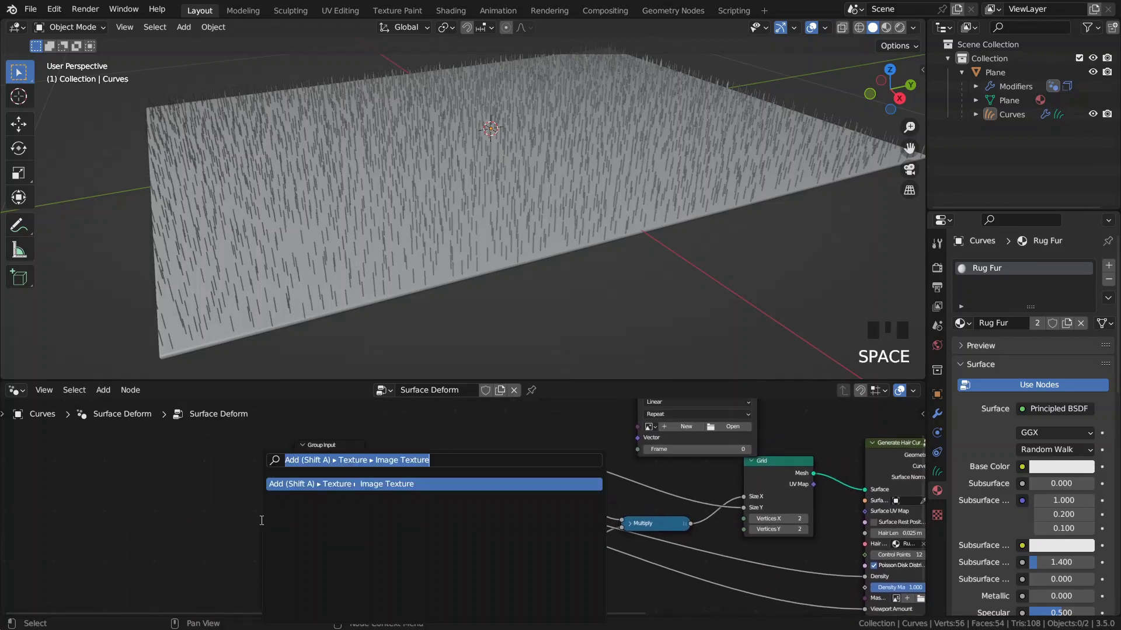
{"action": "key", "text": "shift+a"}
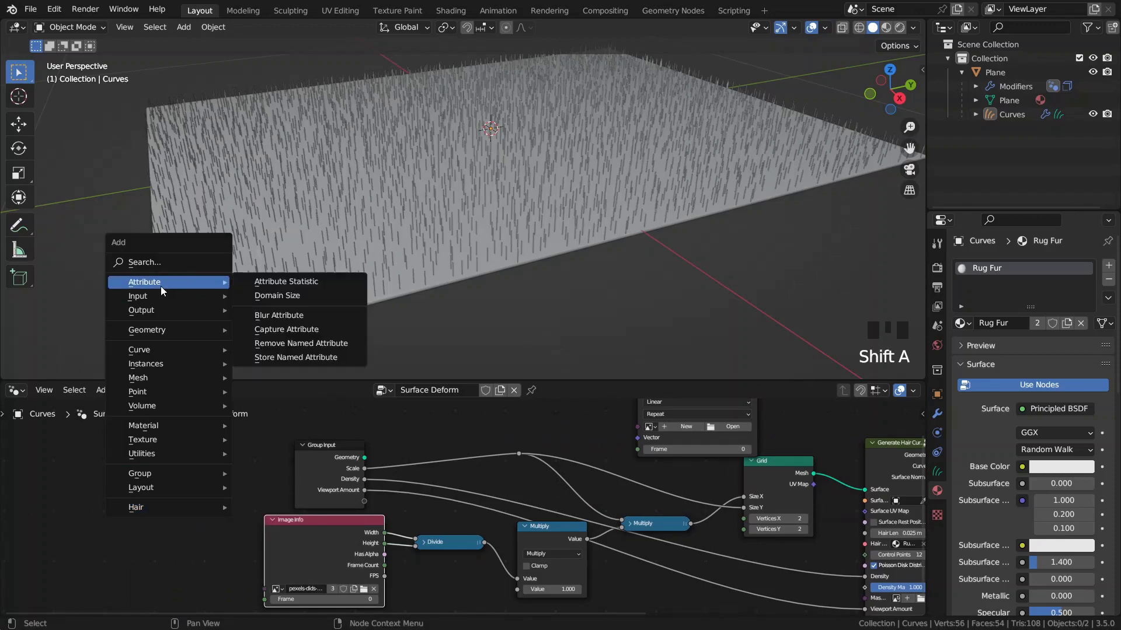
{"action": "mouse_move", "coordinate": [146, 298]}
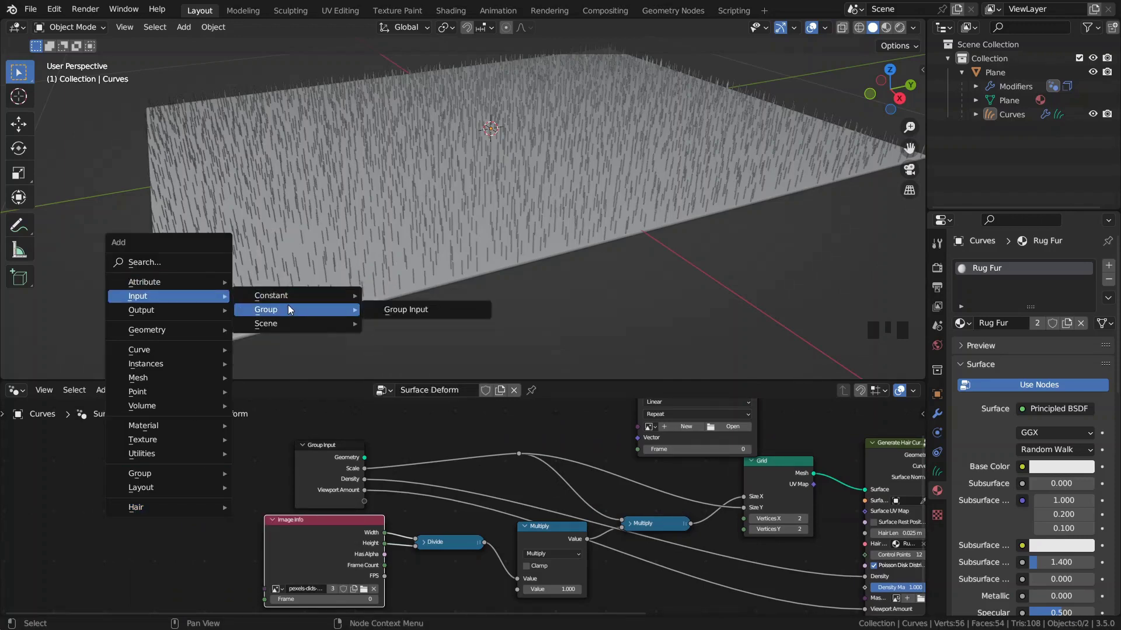
{"action": "mouse_move", "coordinate": [293, 302]}
{"action": "left_click", "coordinate": [422, 332]}
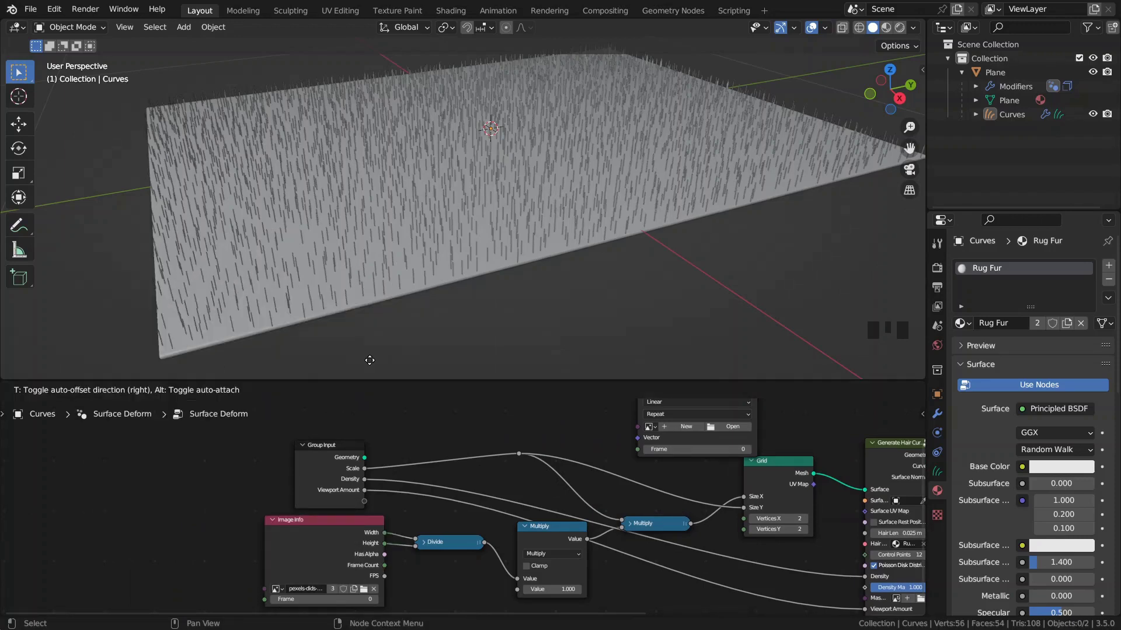
{"action": "left_click", "coordinate": [99, 512]}
Choose pexels-dids-3107167.jpg as the picture in the new Image node
{"action": "scroll", "coordinate": [134, 531], "scroll_direction": "up", "scroll_amount": 3}
{"action": "middle_click_drag", "start_coordinate": [154, 540], "coordinate": [222, 525]}
{"action": "left_click", "coordinate": [86, 535]}
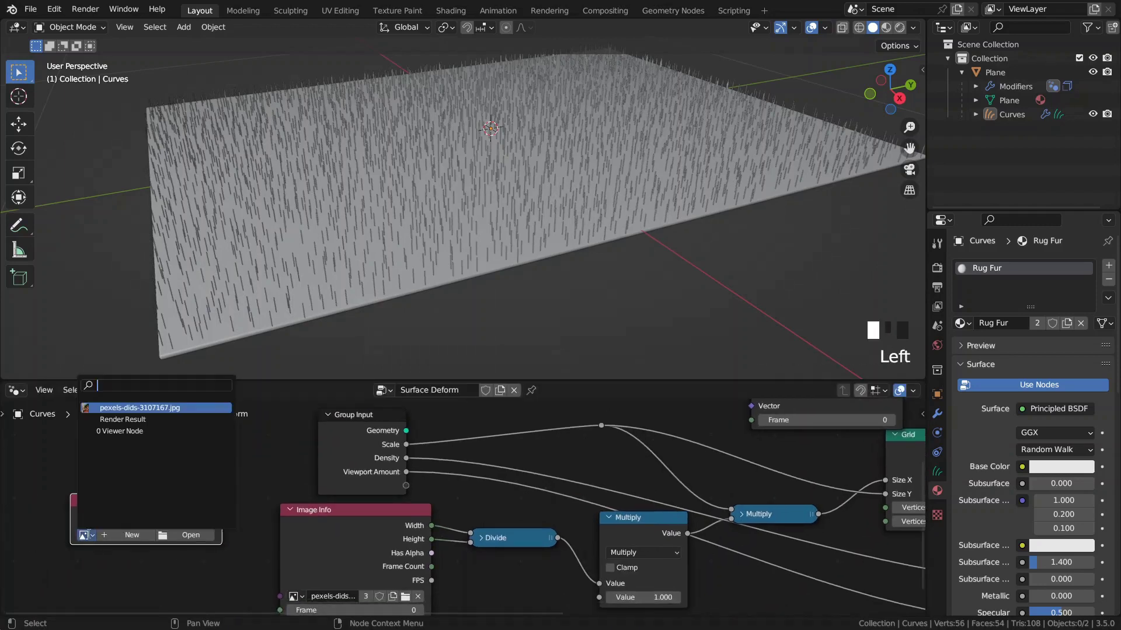
{"action": "left_click", "coordinate": [140, 408]}
{"action": "middle_click_drag", "start_coordinate": [245, 514], "coordinate": [260, 481]}
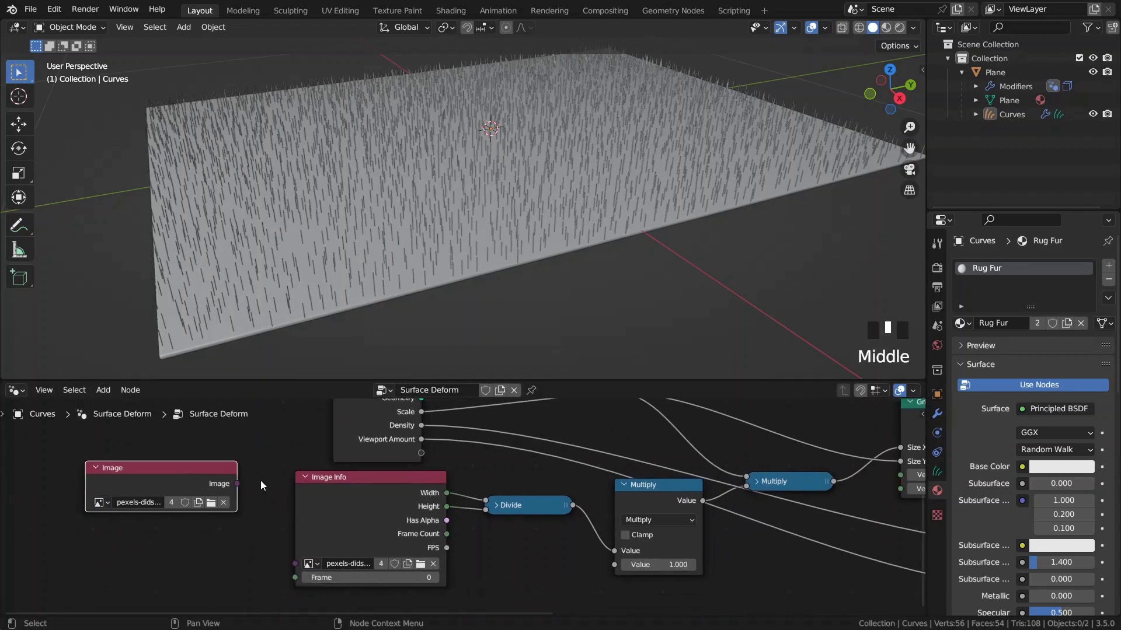
Connect the Image node's output to the Image inputs of both the Image Info and Image Texture nodes
{"action": "left_click_drag", "start_coordinate": [236, 484], "coordinate": [290, 567]}
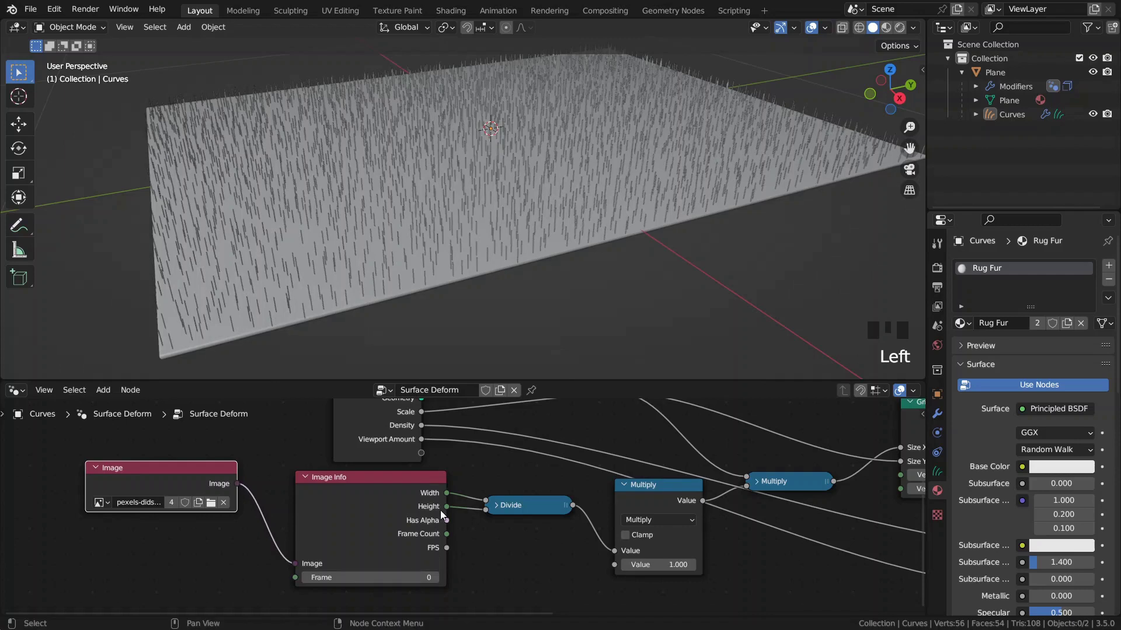
{"action": "scroll", "coordinate": [473, 470], "scroll_direction": "down", "scroll_amount": 3}
{"action": "middle_click_drag", "start_coordinate": [473, 469], "coordinate": [257, 585]}
{"action": "left_click_drag", "start_coordinate": [68, 598], "coordinate": [485, 499]}
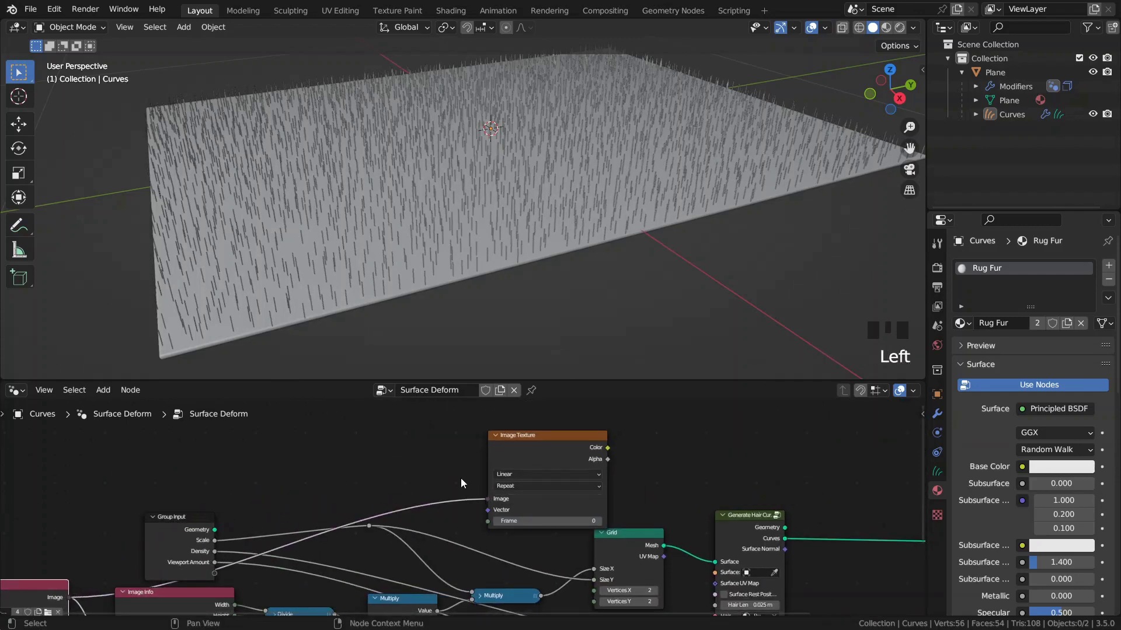
Insert a Store Named Attribute node between Generate Hair Curves and the Group Output
{"action": "left_click", "coordinate": [512, 451]}
{"action": "middle_click_drag", "start_coordinate": [513, 451], "coordinate": [428, 444]}
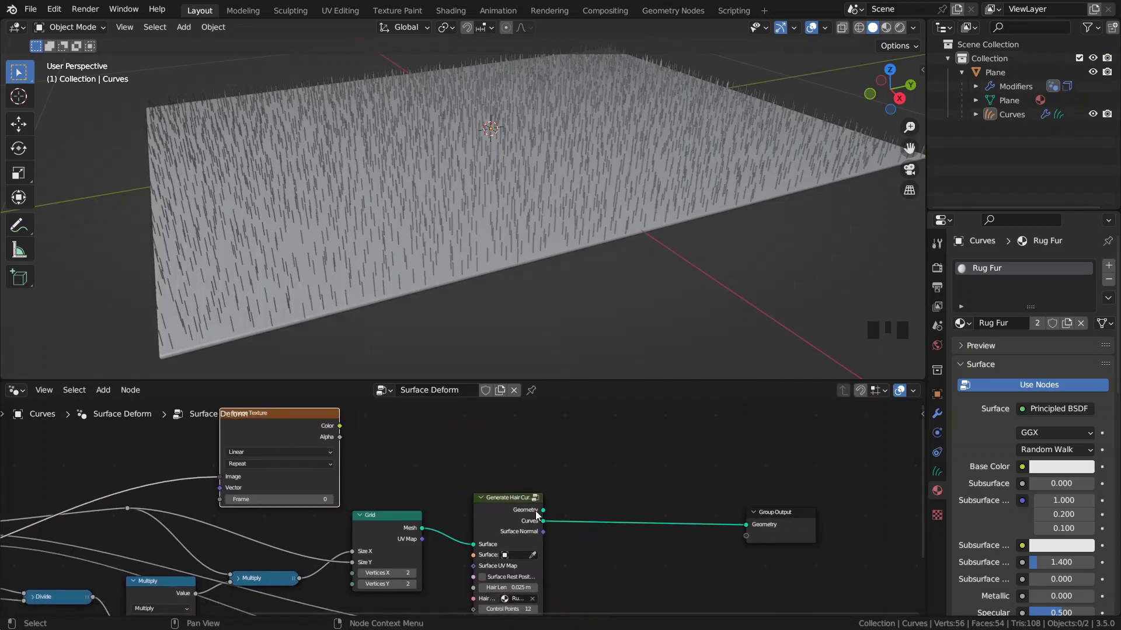
{"action": "key", "text": "F3"}
{"action": "type", "text": "a"}
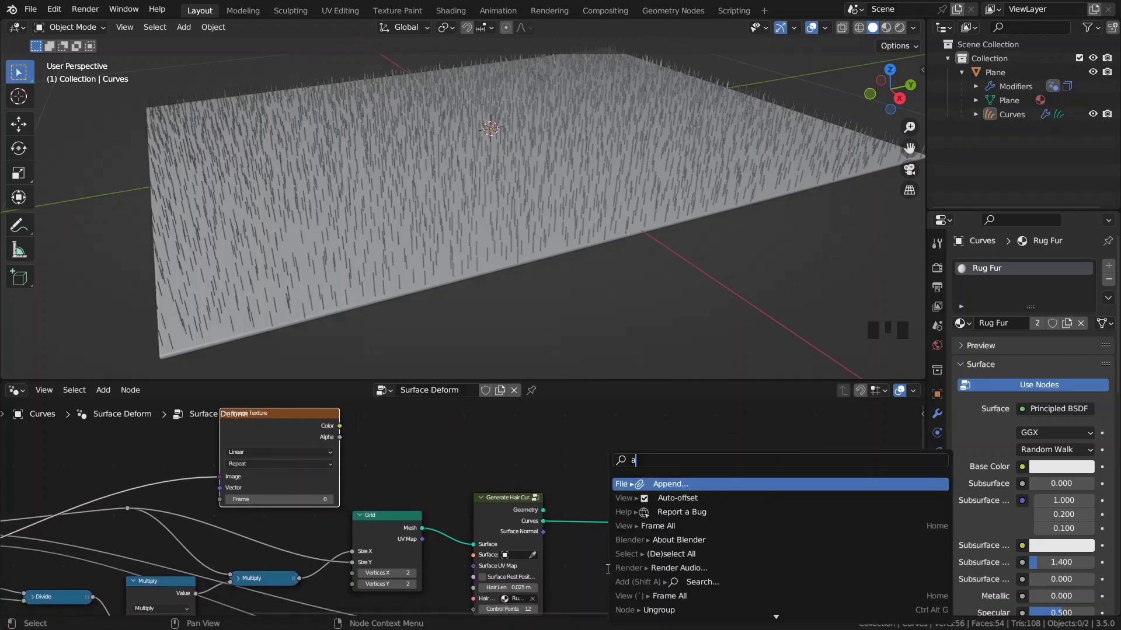
{"action": "key", "text": "BackSpace"}
{"action": "type", "text": "store"}
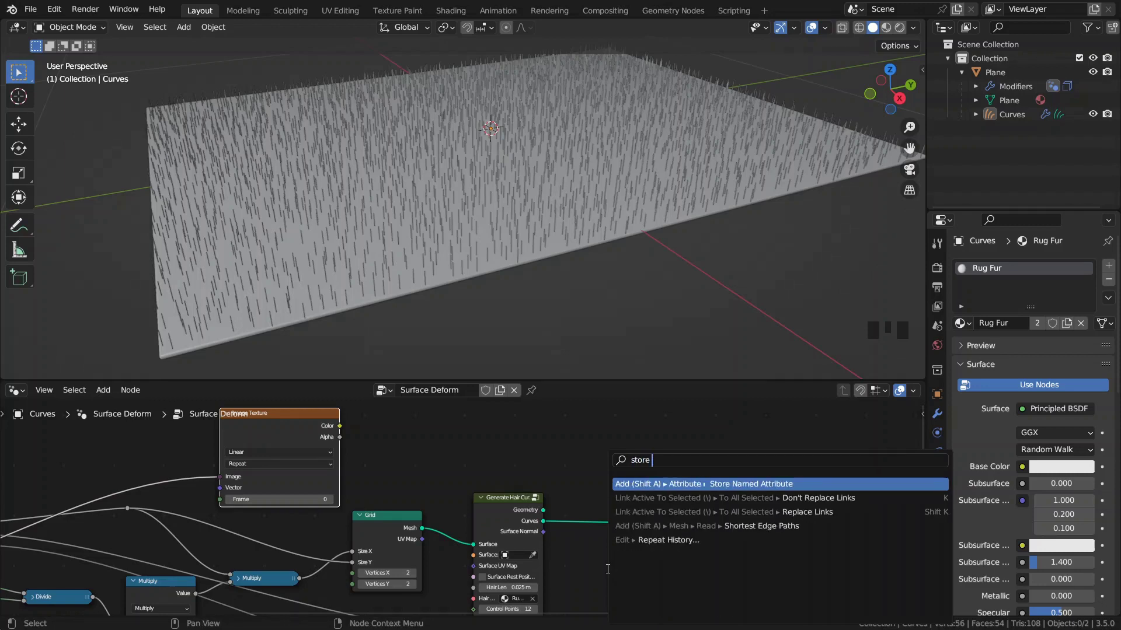
{"action": "key", "text": "Return"}
{"action": "left_click", "coordinate": [629, 490]}
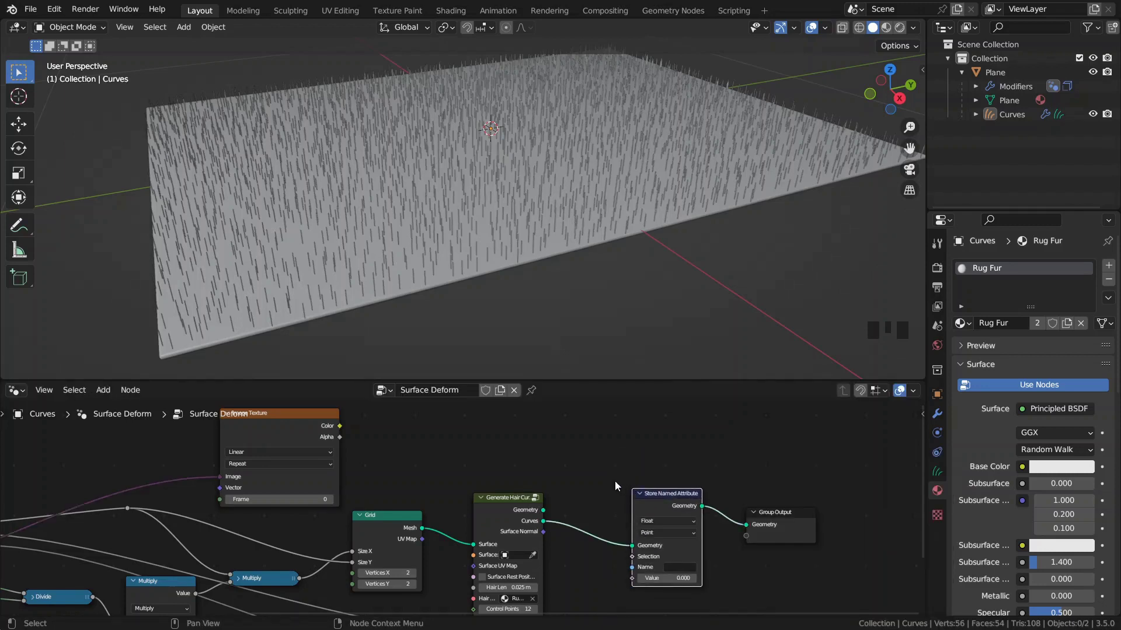
Set the data type of the Store Named Attribute node to Color
{"action": "scroll", "coordinate": [580, 501], "scroll_direction": "up", "scroll_amount": 3}
{"action": "left_click", "coordinate": [617, 499]}
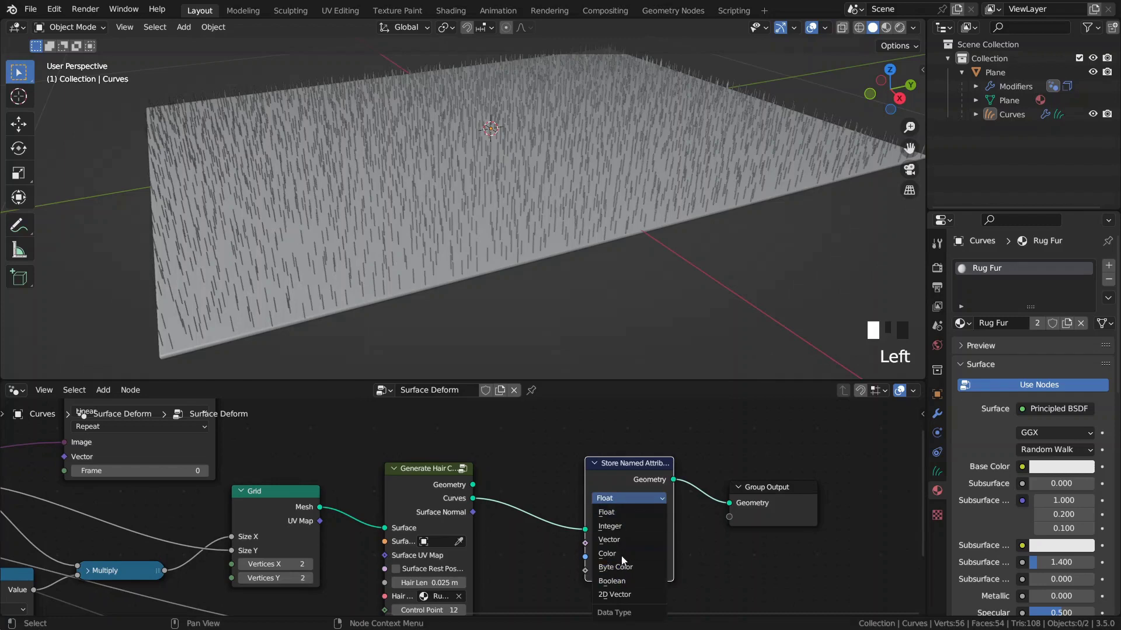
{"action": "left_click", "coordinate": [617, 537]}
Reposition the Image Texture node and connect its Color output to the Value input of Store Named Attribute
{"action": "scroll", "coordinate": [534, 455], "scroll_direction": "down", "scroll_amount": 3}
{"action": "middle_click_drag", "start_coordinate": [533, 459], "coordinate": [585, 504]}
{"action": "left_click_drag", "start_coordinate": [313, 448], "coordinate": [423, 437]}
{"action": "middle_click_drag", "start_coordinate": [467, 454], "coordinate": [403, 440]}
{"action": "left_click_drag", "start_coordinate": [322, 424], "coordinate": [309, 424]}
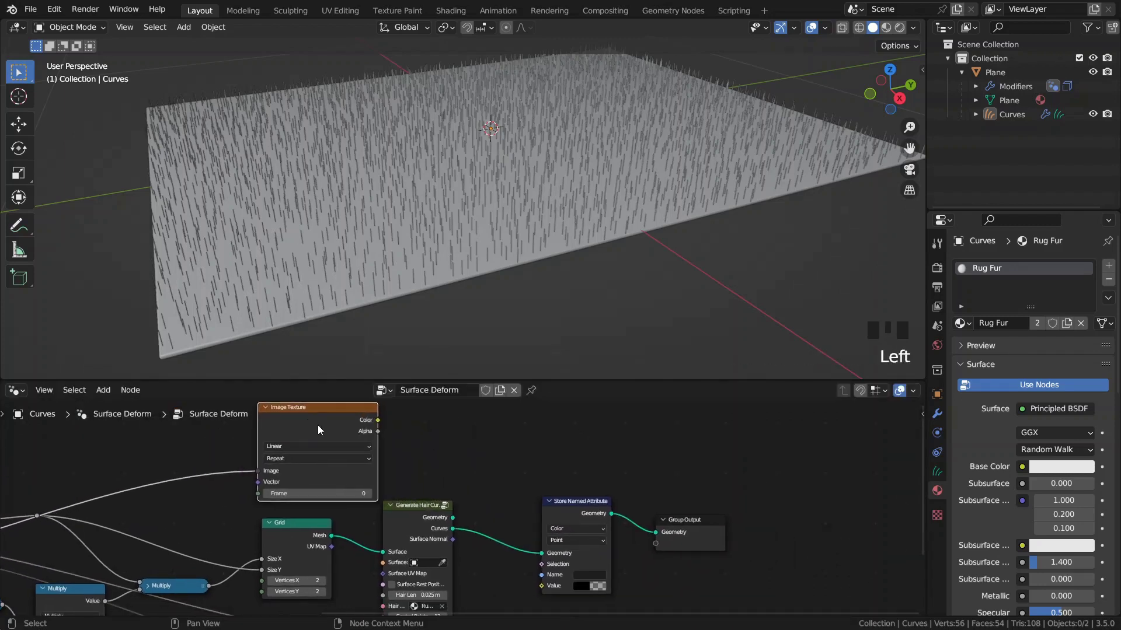
{"action": "left_click_drag", "start_coordinate": [379, 420], "coordinate": [541, 560]}
Shift the Image Texture node closer to the hair node and connect the Grid's UV Map output to its Vector input
{"action": "middle_click_drag", "start_coordinate": [526, 453], "coordinate": [492, 516]}
{"action": "left_click", "coordinate": [496, 516]}
{"action": "left_click_drag", "start_coordinate": [253, 427], "coordinate": [350, 419]}
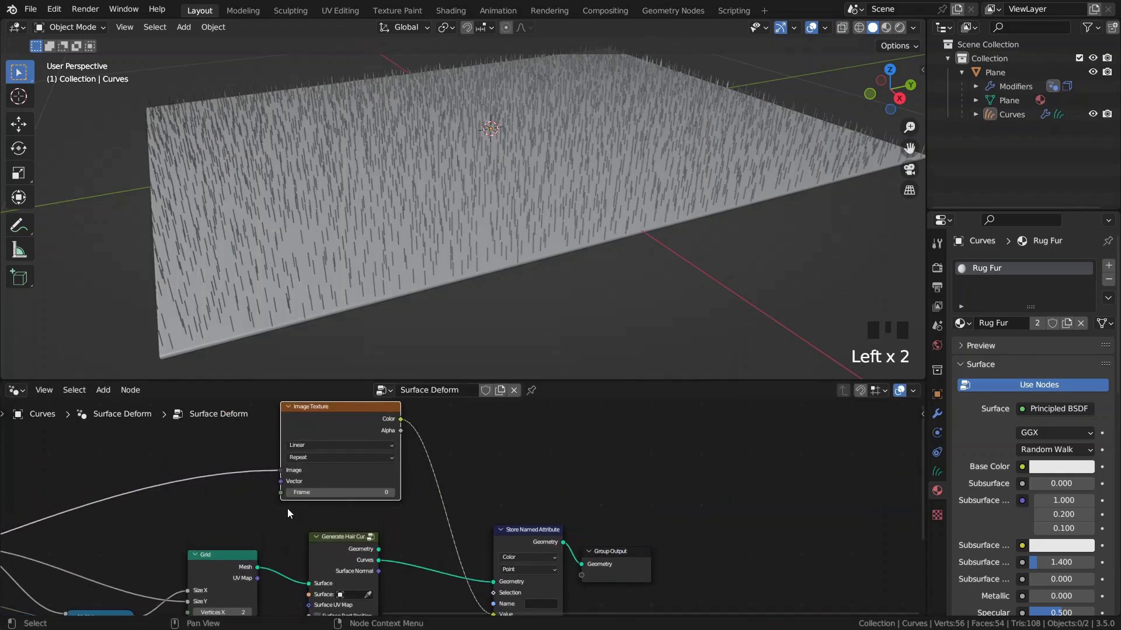
{"action": "left_click", "coordinate": [253, 488]}
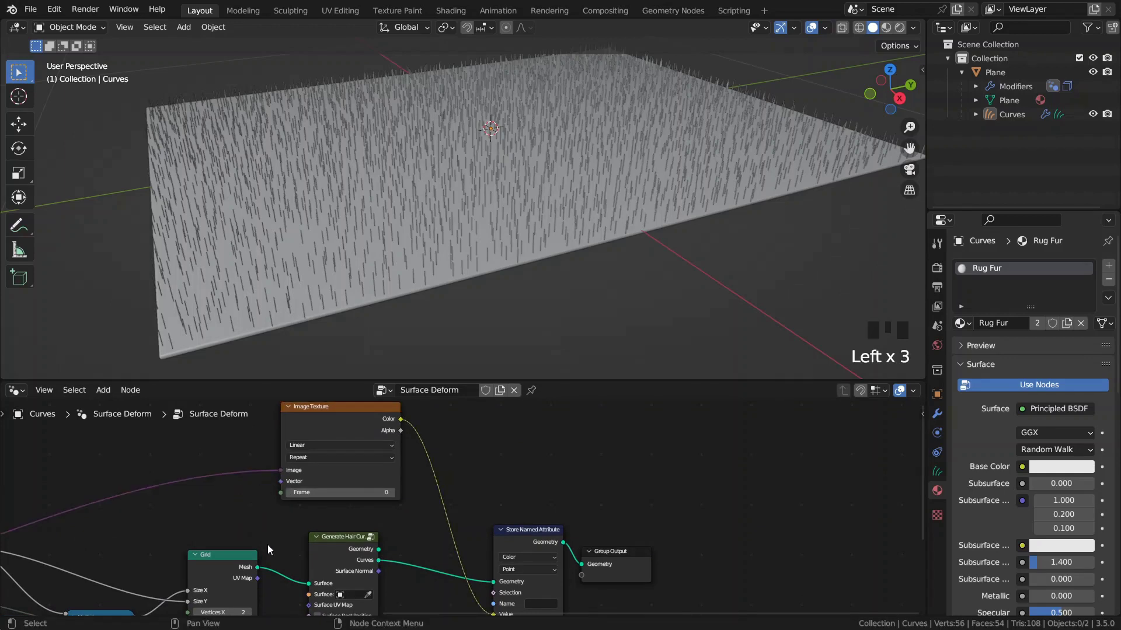
{"action": "middle_click_drag", "start_coordinate": [264, 539], "coordinate": [332, 525]}
{"action": "left_click_drag", "start_coordinate": [279, 557], "coordinate": [348, 468]}
Name the attribute in the Store Named Attribute node img
{"action": "middle_click_drag", "start_coordinate": [533, 500], "coordinate": [381, 468]}
{"action": "scroll", "coordinate": [473, 552], "scroll_direction": "up", "scroll_amount": 4}
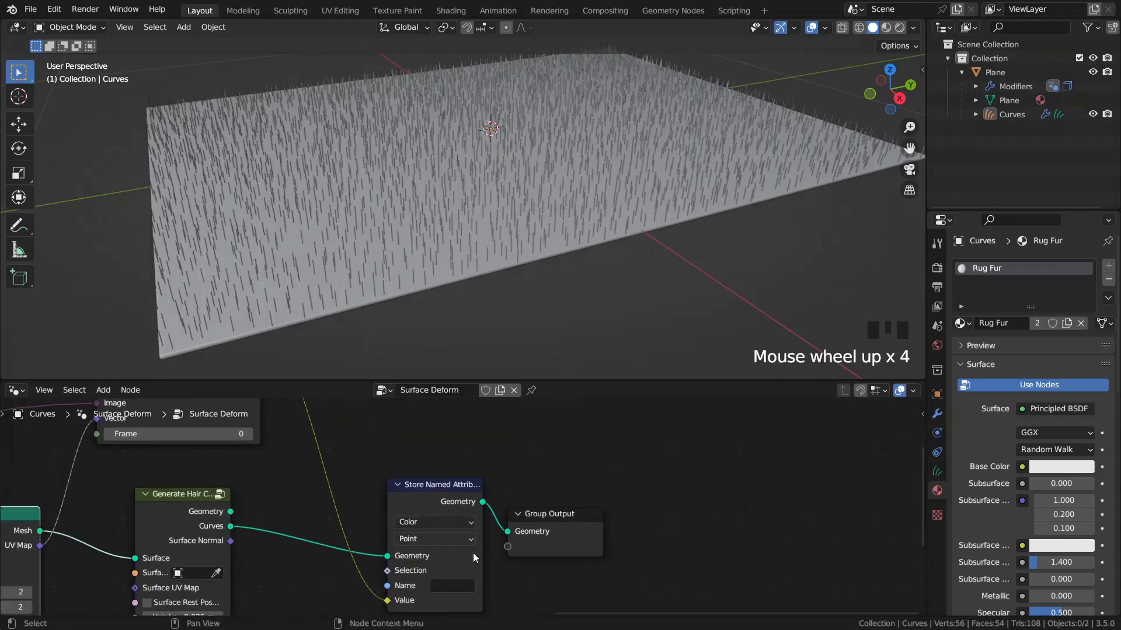
{"action": "left_click", "coordinate": [461, 586]}
{"action": "type", "text": "img"}
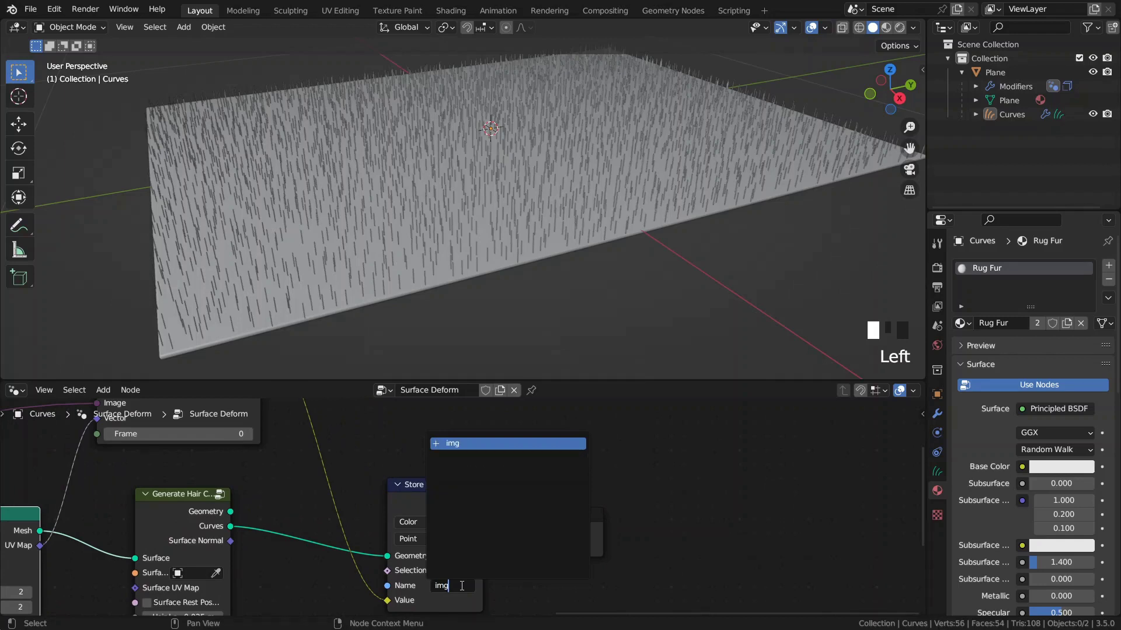
{"action": "key", "text": "Return"}
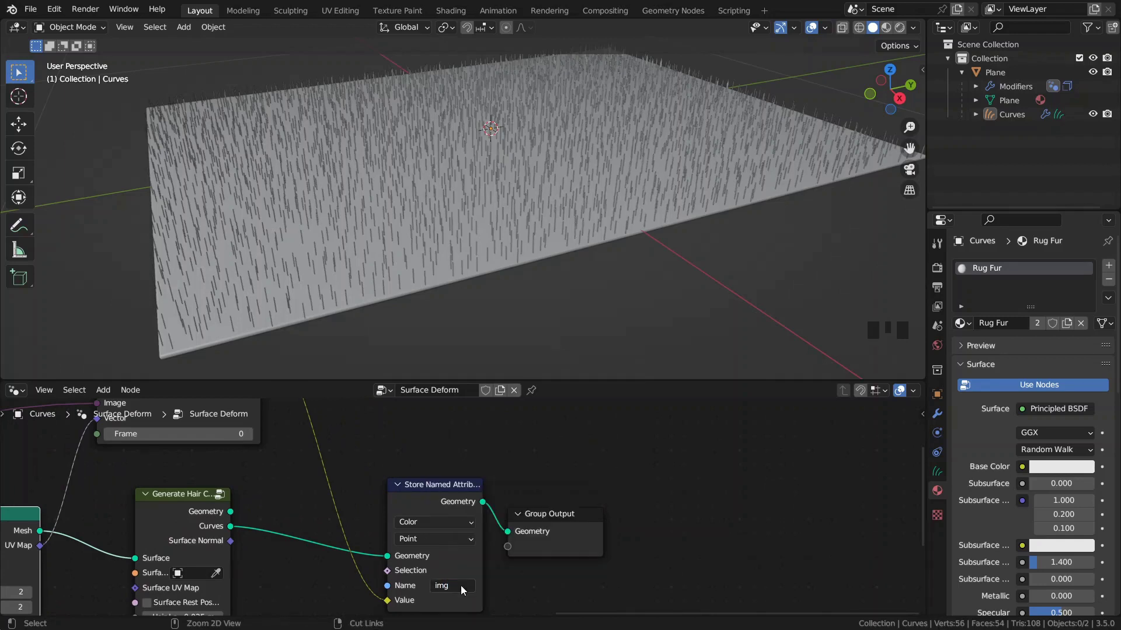
Copy the img attribute name and display the Rug Fur material nodes in the Shader Editor
{"action": "key", "text": "ctrl+c"}
{"action": "left_click", "coordinate": [19, 398]}
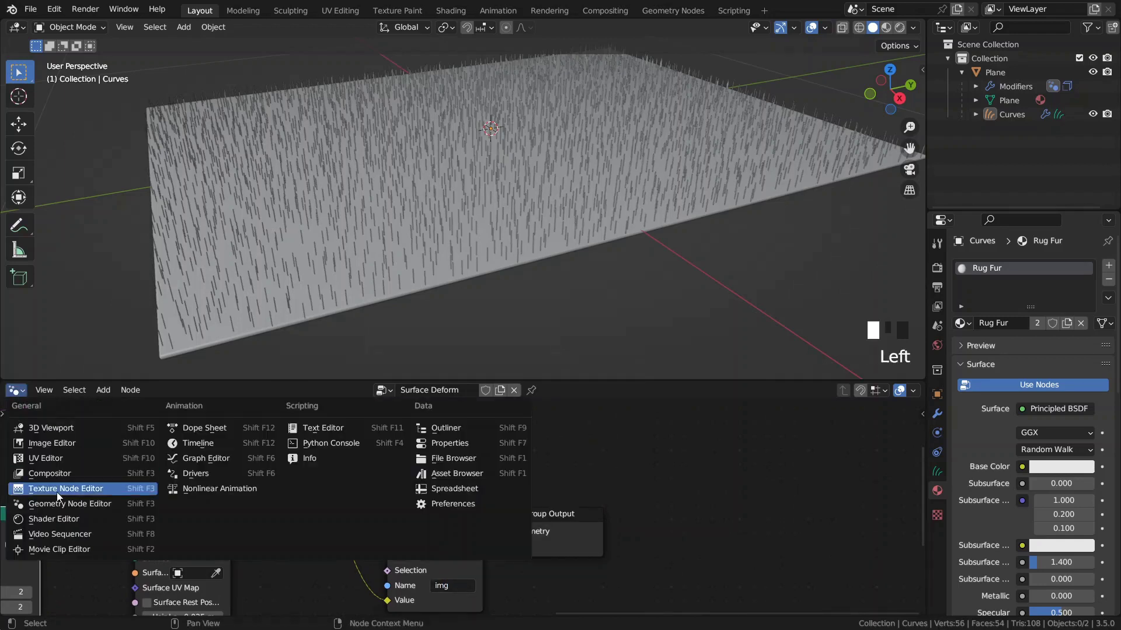
{"action": "left_click", "coordinate": [53, 519]}
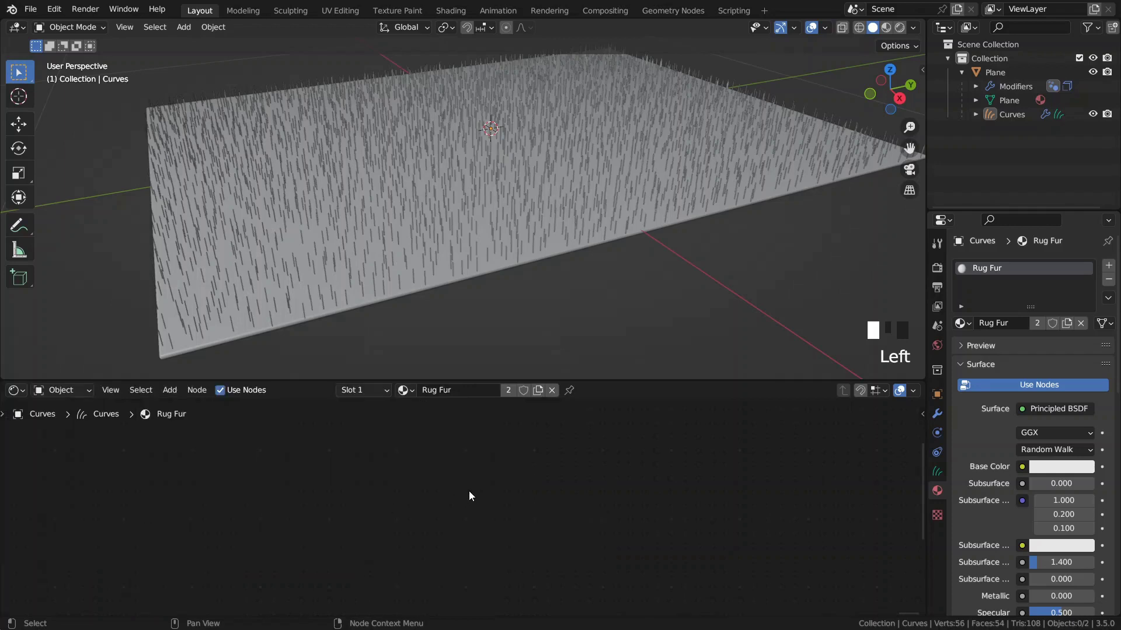
{"action": "key", "text": "KP_Decimal"}
{"action": "scroll", "coordinate": [370, 446], "scroll_direction": "up", "scroll_amount": 4}
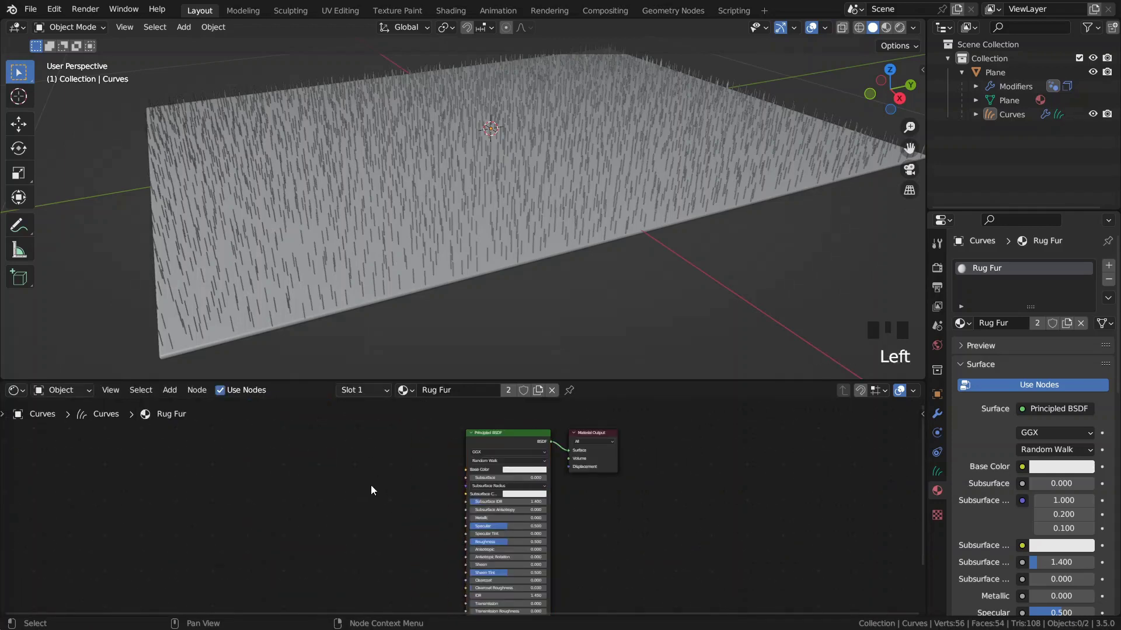
Add an Attribute node beside the Principled BSDF in the Rug Fur material
{"action": "middle_click_drag", "start_coordinate": [371, 489], "coordinate": [378, 496]}
{"action": "key", "text": "space"}
{"action": "type", "text": "aatr"}
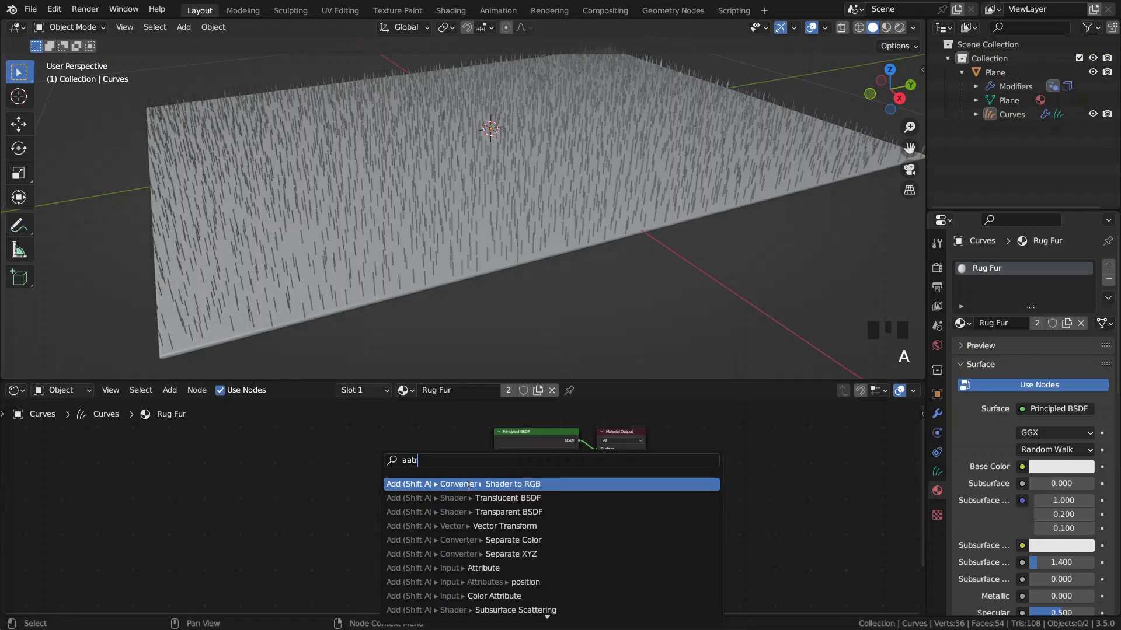
{"action": "key", "text": "Escape"}
{"action": "key", "text": "space"}
{"action": "type", "text": "attr"}
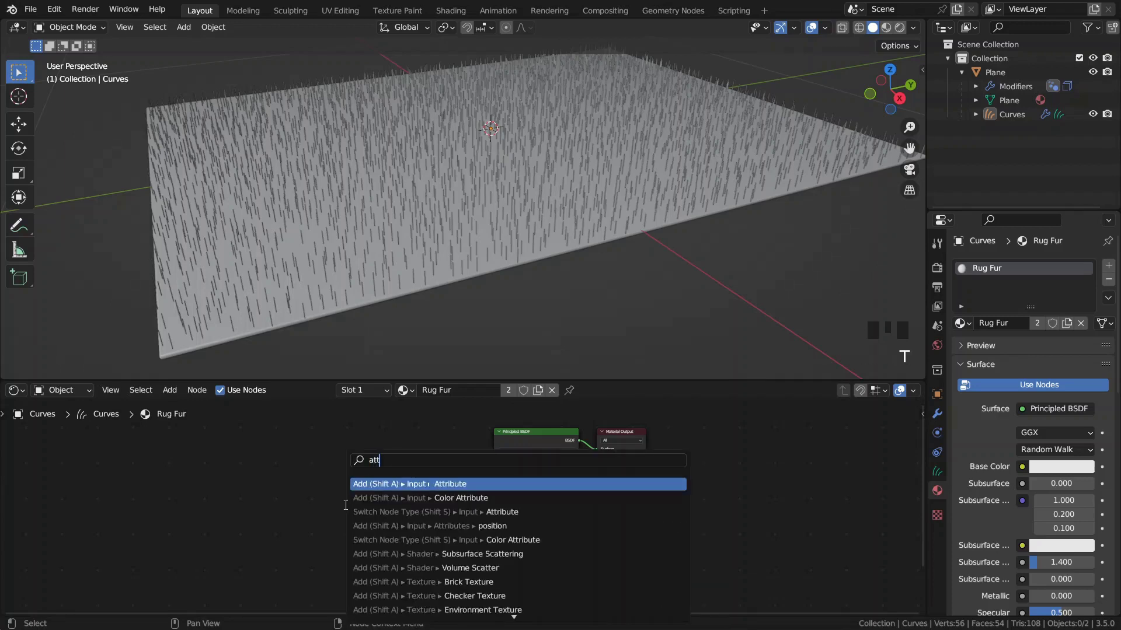
{"action": "left_click", "coordinate": [451, 484]}
{"action": "left_click", "coordinate": [352, 513]}
Name the Attribute node's attribute img and connect its Color output to the Principled BSDF Base Color
{"action": "scroll", "coordinate": [352, 513], "scroll_direction": "up", "scroll_amount": 6}
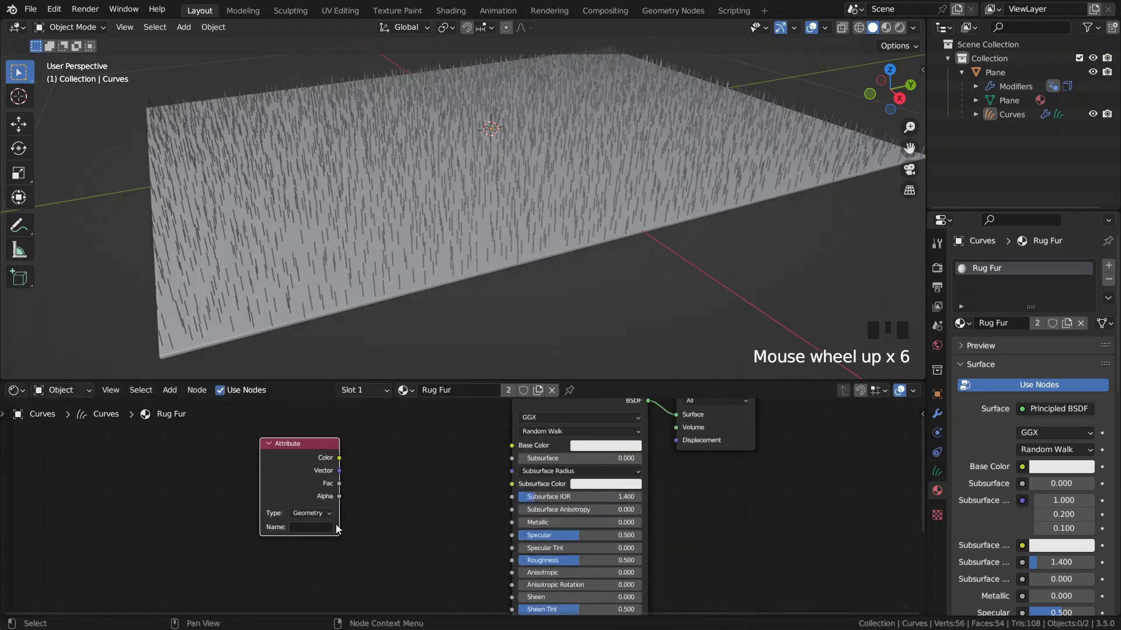
{"action": "key", "text": "ctrl+v"}
{"action": "left_click_drag", "start_coordinate": [339, 458], "coordinate": [511, 445]}
Switch the viewport to Material Preview and hide the Plane so only the coloured hair curves show
{"action": "key", "text": "z"}
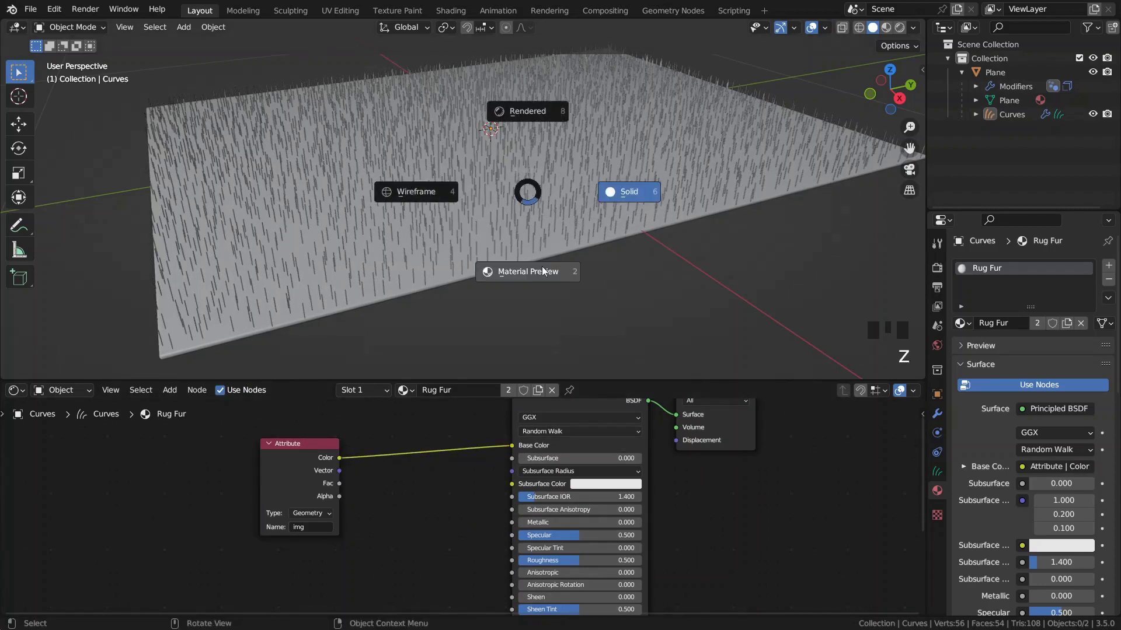
{"action": "left_click", "coordinate": [543, 267]}
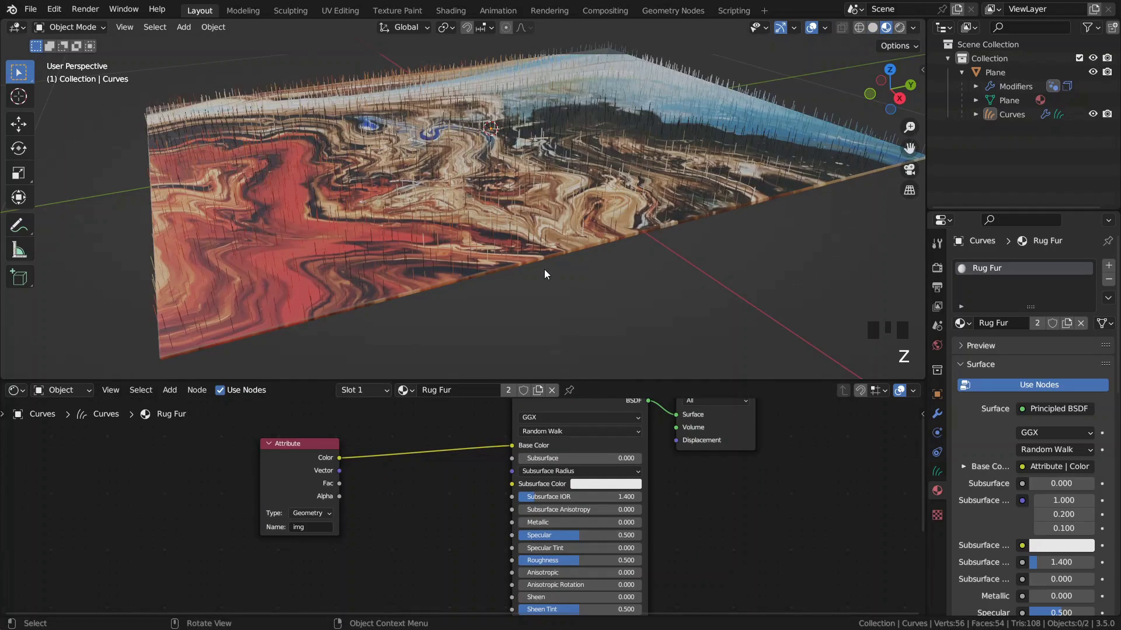
{"action": "left_click", "coordinate": [1092, 72]}
{"action": "middle_click_drag", "start_coordinate": [590, 173], "coordinate": [611, 205]}
{"action": "scroll", "coordinate": [611, 205], "scroll_direction": "down", "scroll_amount": 2}
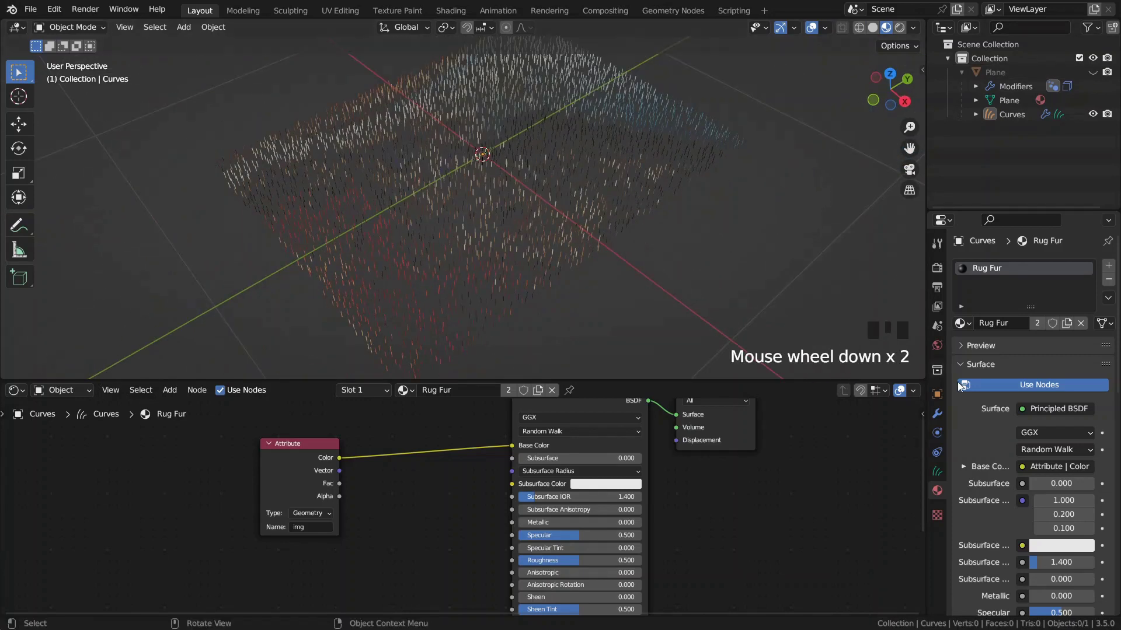
{"action": "left_click", "coordinate": [552, 212]}
{"action": "left_click", "coordinate": [869, 344]}
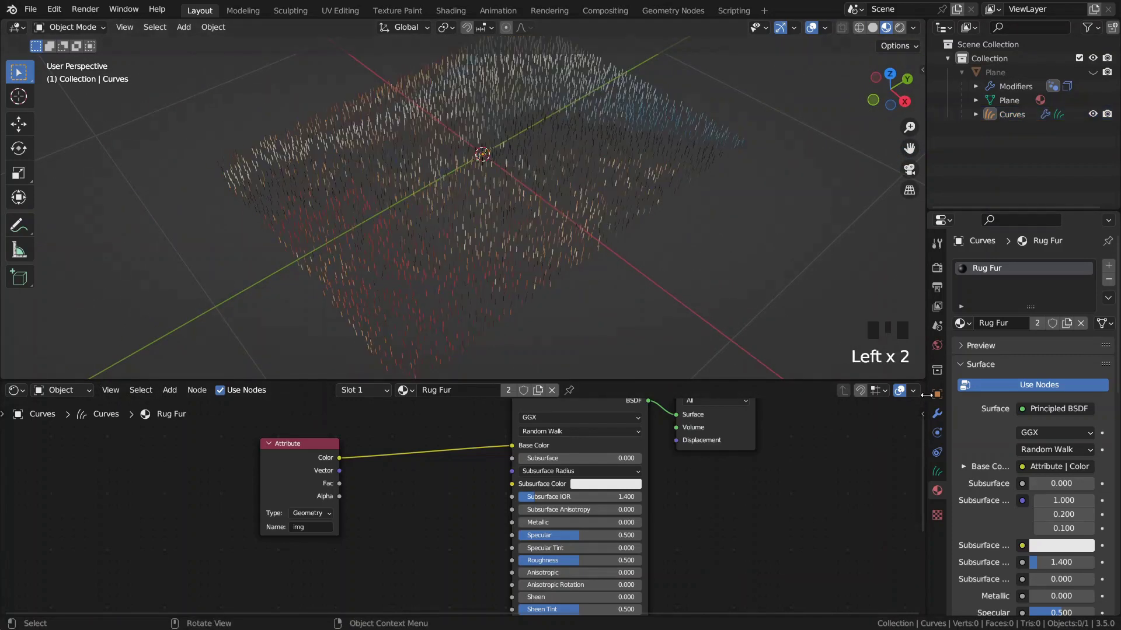
Set the Density of the curves' Surface Deform modifier to 20000
{"action": "left_click", "coordinate": [937, 414]}
{"action": "left_click", "coordinate": [1038, 344]}
{"action": "left_click_drag", "start_coordinate": [1031, 343], "coordinate": [1012, 341]}
{"action": "left_click", "coordinate": [1011, 339]}
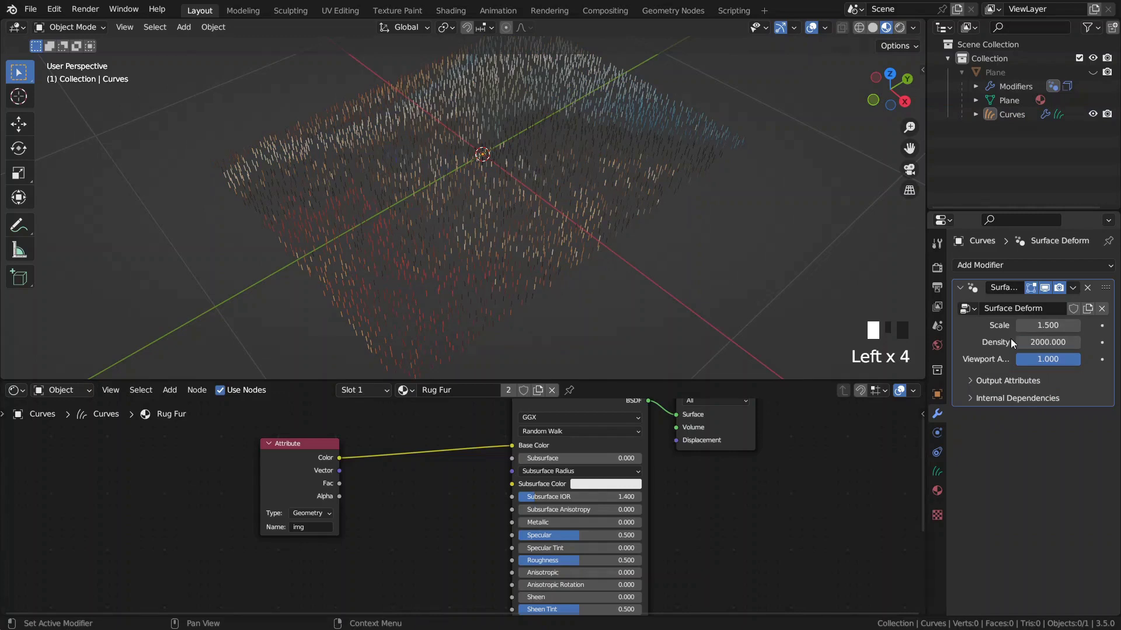
{"action": "left_click", "coordinate": [1026, 340]}
{"action": "left_click", "coordinate": [1031, 341]}
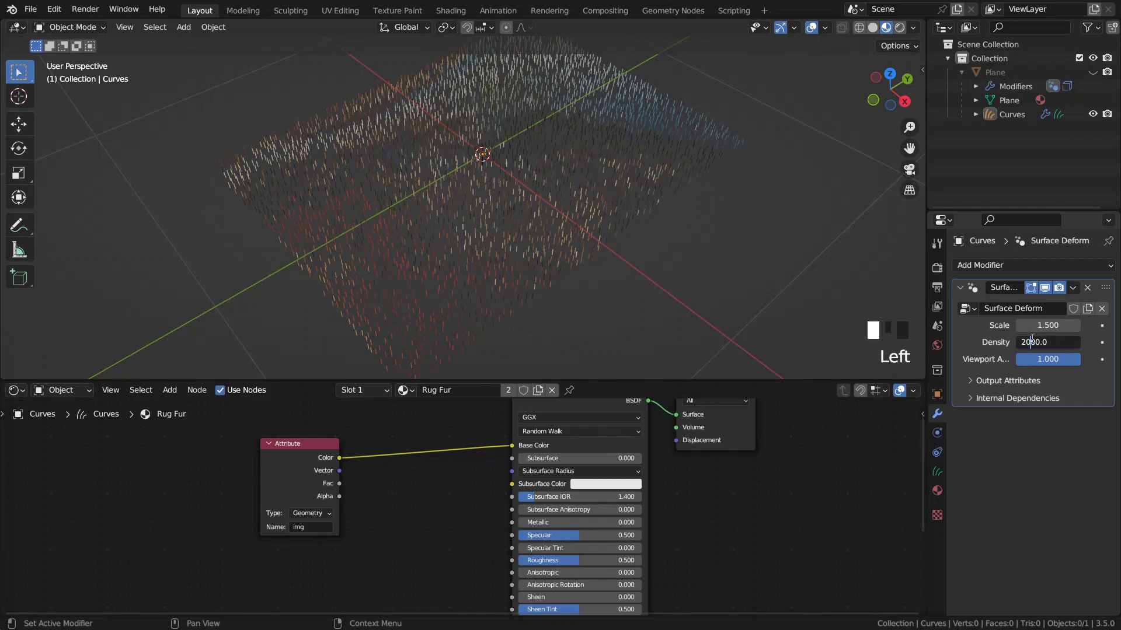
{"action": "type", "text": "0"}
{"action": "key", "text": "Return"}
{"action": "middle_click_drag", "start_coordinate": [719, 261], "coordinate": [642, 230]}
{"action": "scroll", "coordinate": [642, 234], "scroll_direction": "up", "scroll_amount": 2}
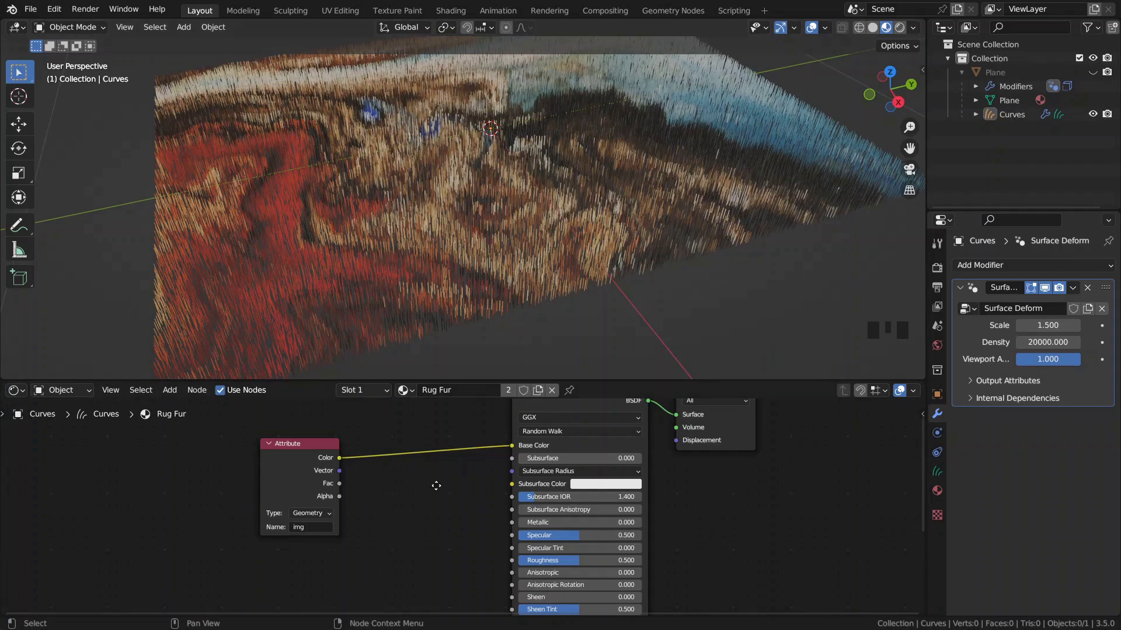
Set the Rug Fur material's Roughness to 0.8 and Sheen to 0.5
{"action": "middle_click_drag", "start_coordinate": [498, 567], "coordinate": [450, 532]}
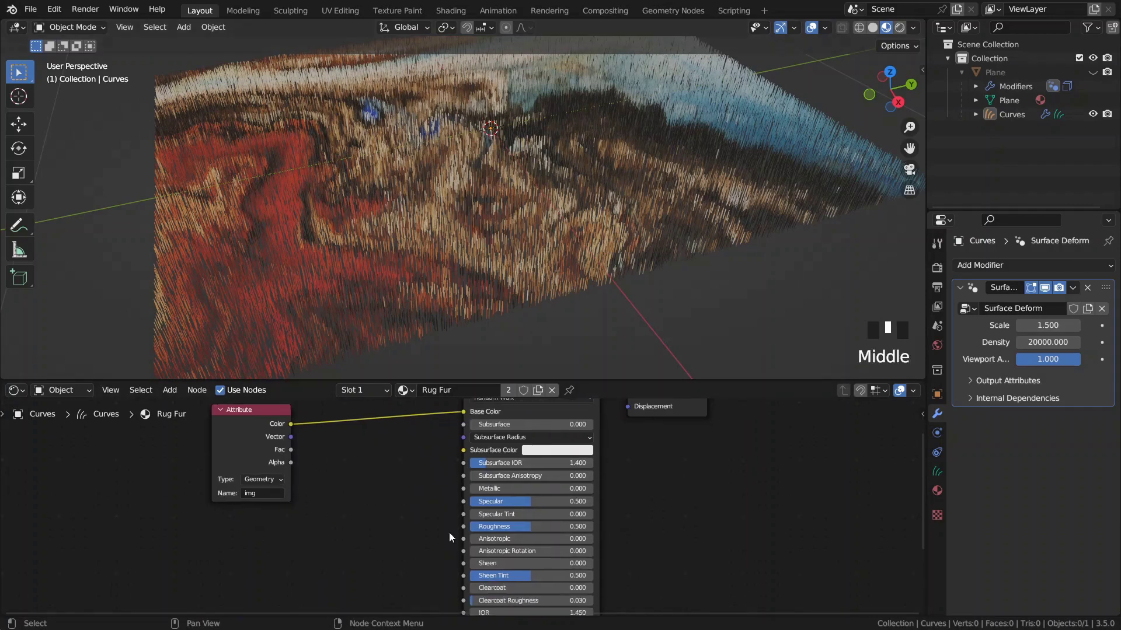
{"action": "left_click", "coordinate": [506, 527]}
{"action": "type", "text": "0.8"}
{"action": "key", "text": "Return"}
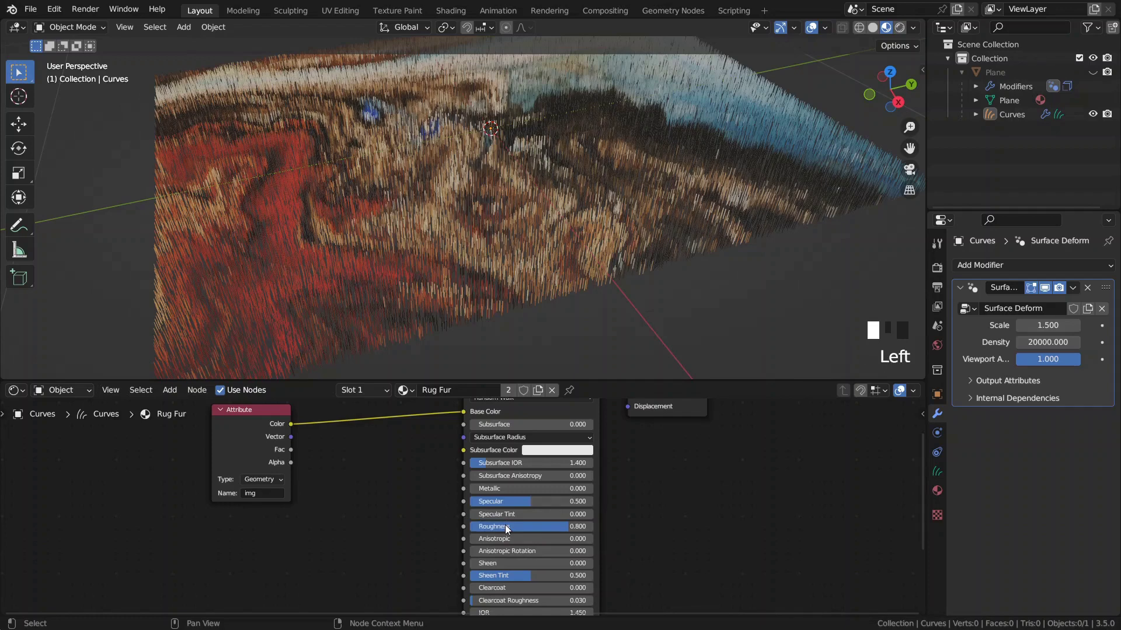
{"action": "left_click", "coordinate": [516, 569]}
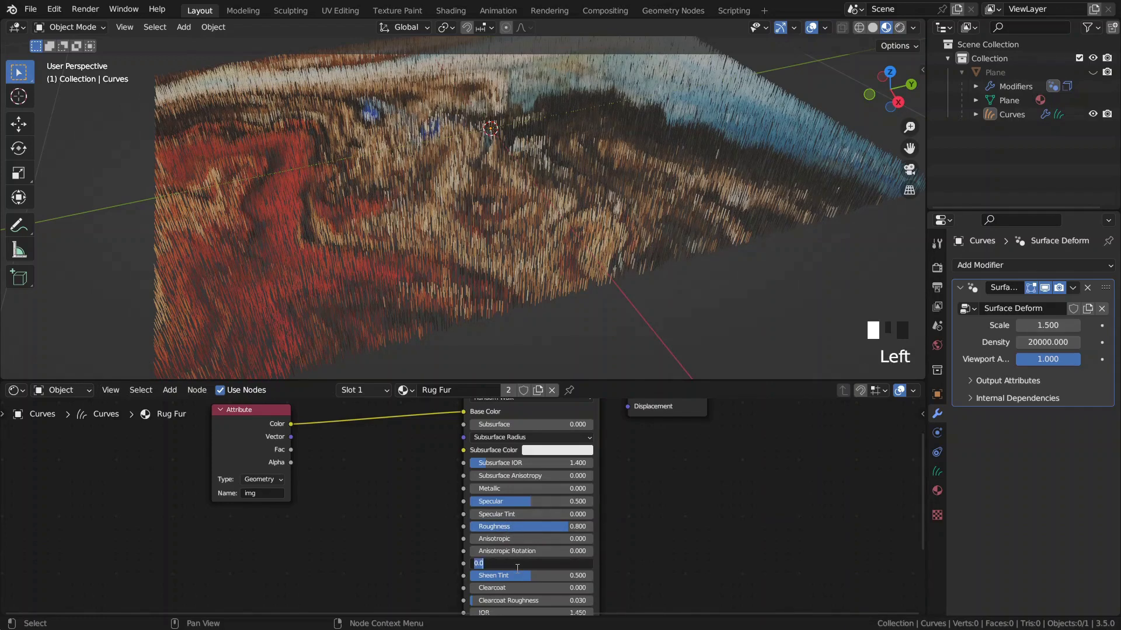
{"action": "type", "text": "0.5"}
{"action": "key", "text": "Return"}
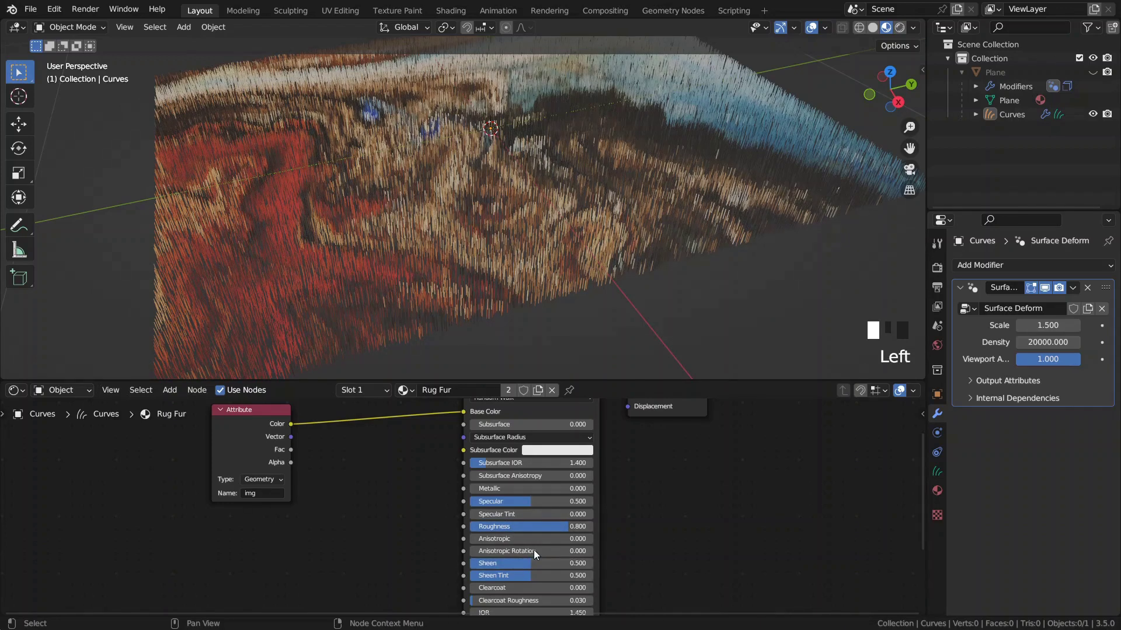
Set the Rug Fur material's Metallic to 0.24 and its distribution to Multiscatter GGX
{"action": "left_click", "coordinate": [493, 488]}
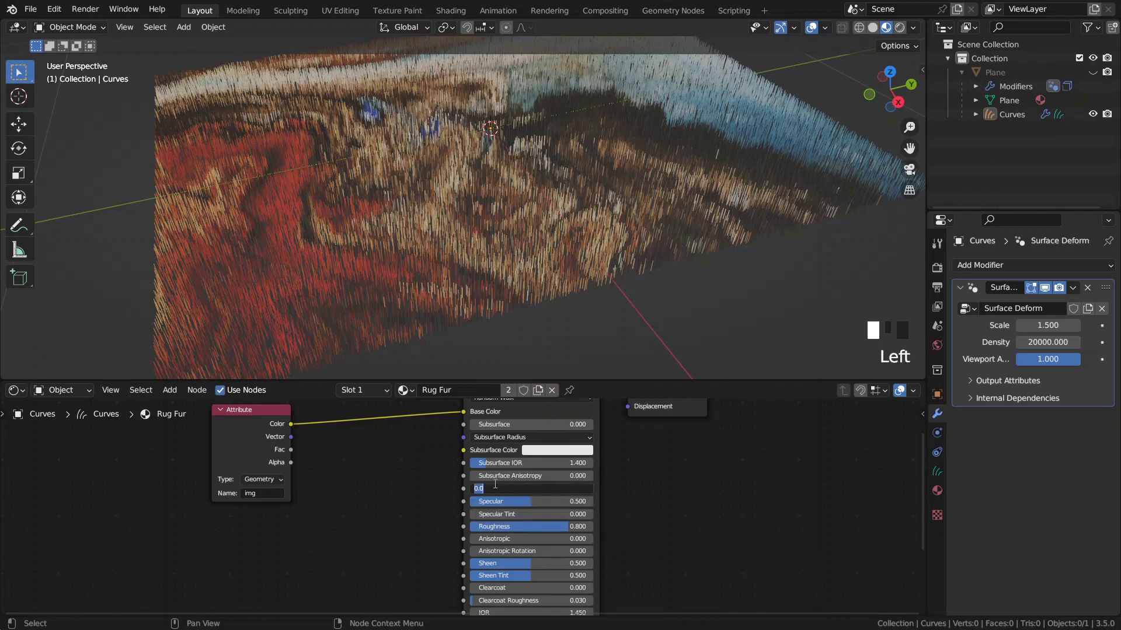
{"action": "type", "text": "0.24"}
{"action": "key", "text": "Return"}
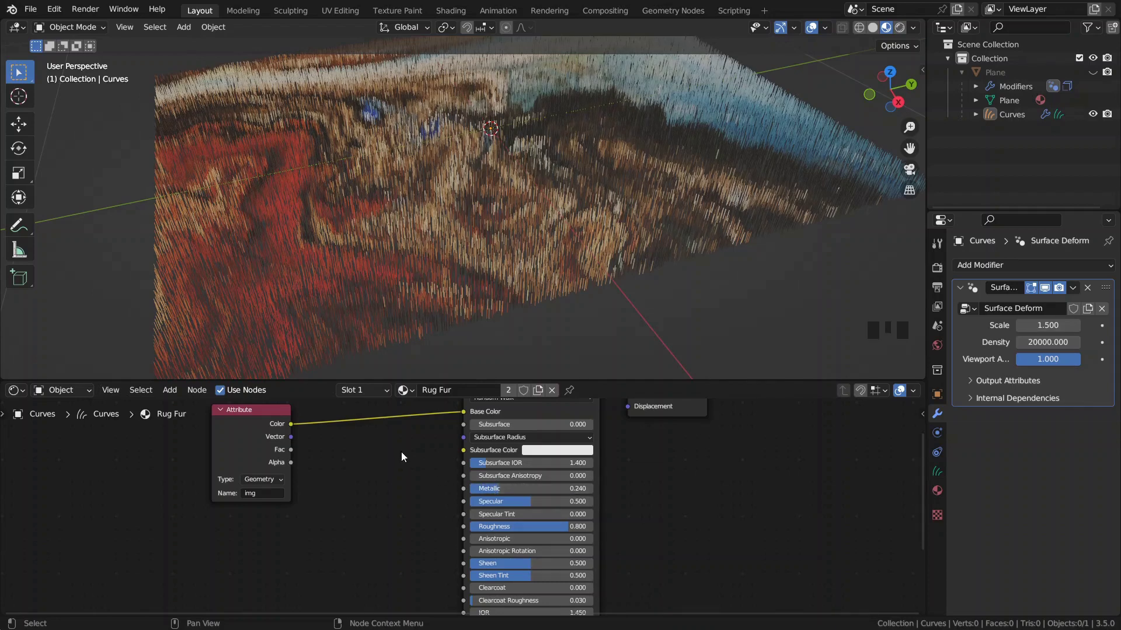
{"action": "middle_click_drag", "start_coordinate": [569, 520], "coordinate": [573, 583]}
{"action": "left_click", "coordinate": [503, 446]}
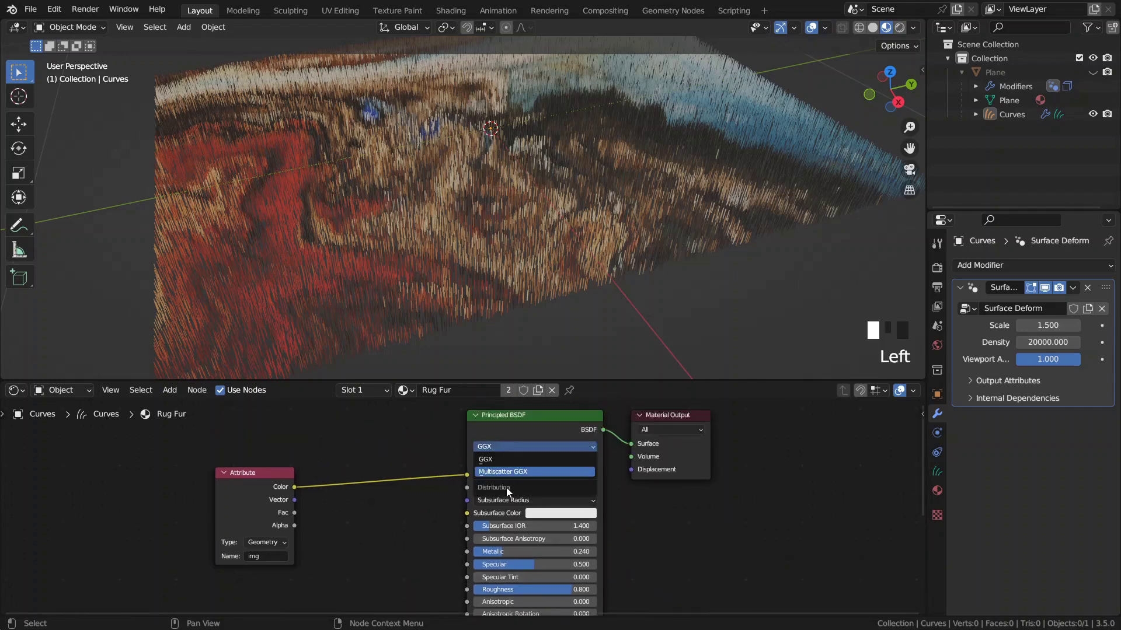
{"action": "left_click", "coordinate": [510, 472]}
{"action": "middle_click_drag", "start_coordinate": [446, 495], "coordinate": [608, 377]}
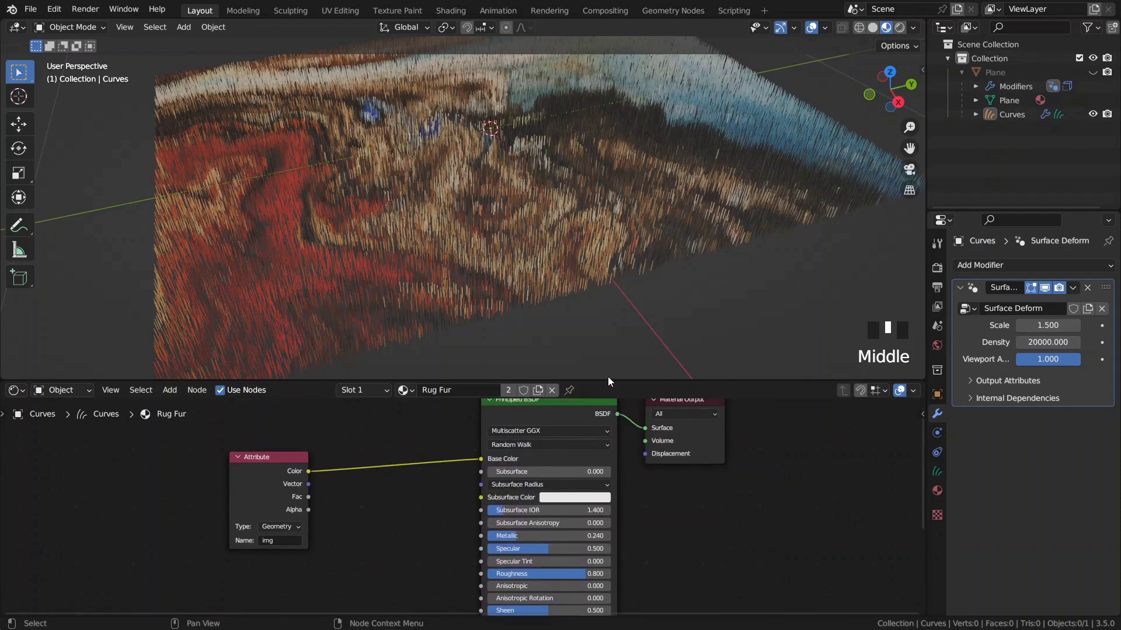
Select the Plane and set its Rug Base material to Specular 0.3, Roughness 0.8 and Sheen 0.5
{"action": "left_click", "coordinate": [1003, 74]}
{"action": "middle_click_drag", "start_coordinate": [366, 458], "coordinate": [409, 446]}
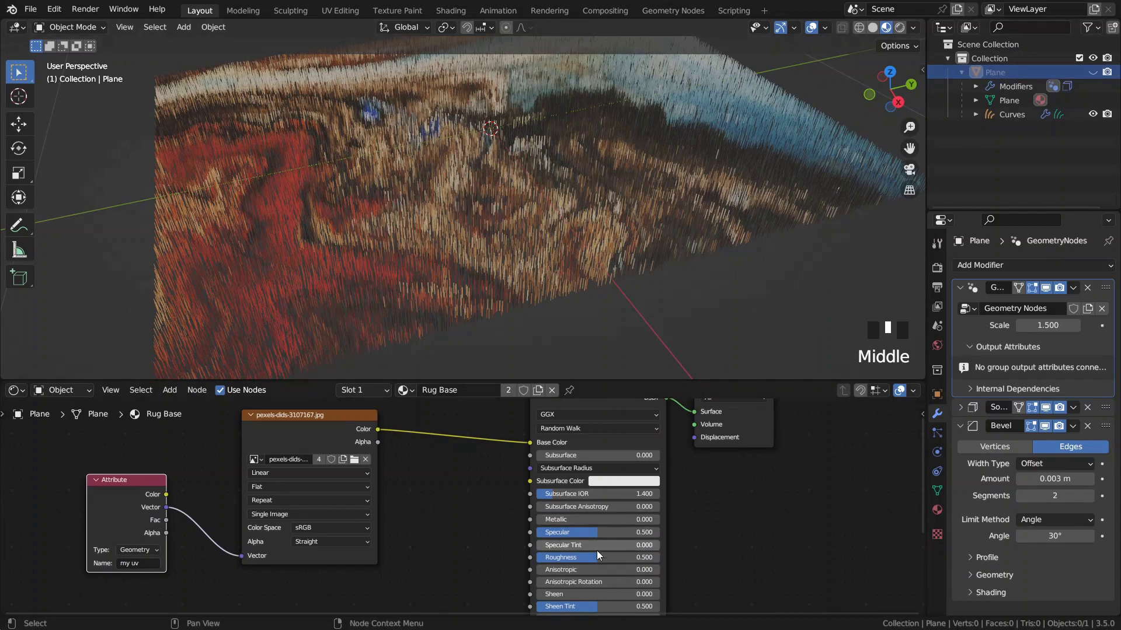
{"action": "left_click", "coordinate": [606, 532]}
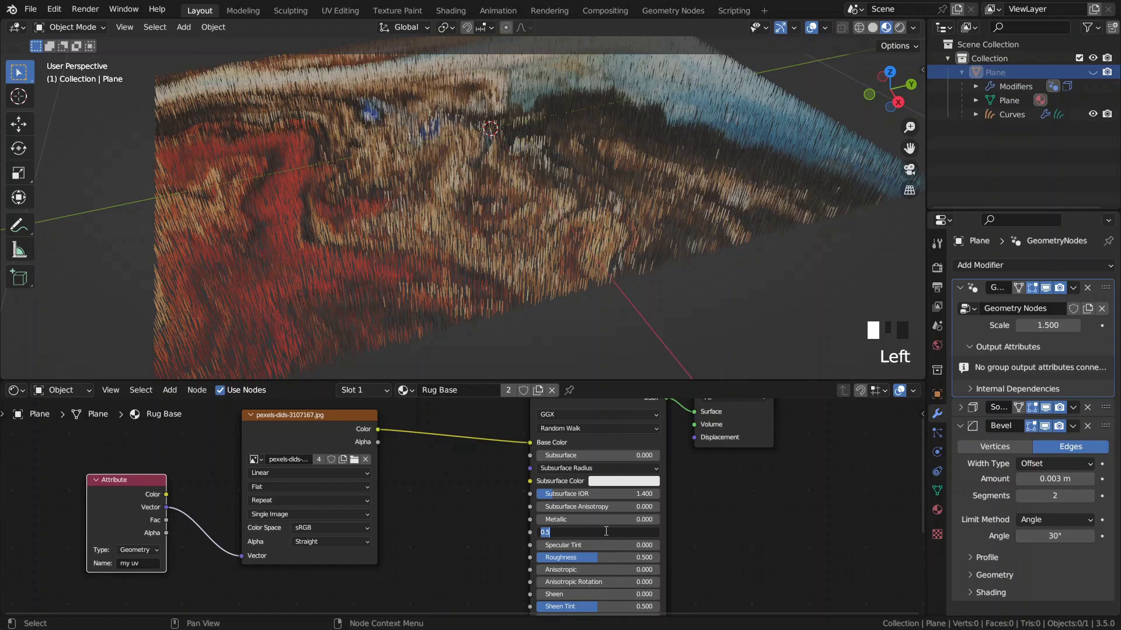
{"action": "type", "text": "0.3"}
{"action": "key", "text": "Return"}
{"action": "left_click", "coordinate": [607, 558]}
{"action": "type", "text": "0.8"}
{"action": "key", "text": "Return"}
{"action": "left_click", "coordinate": [595, 593]}
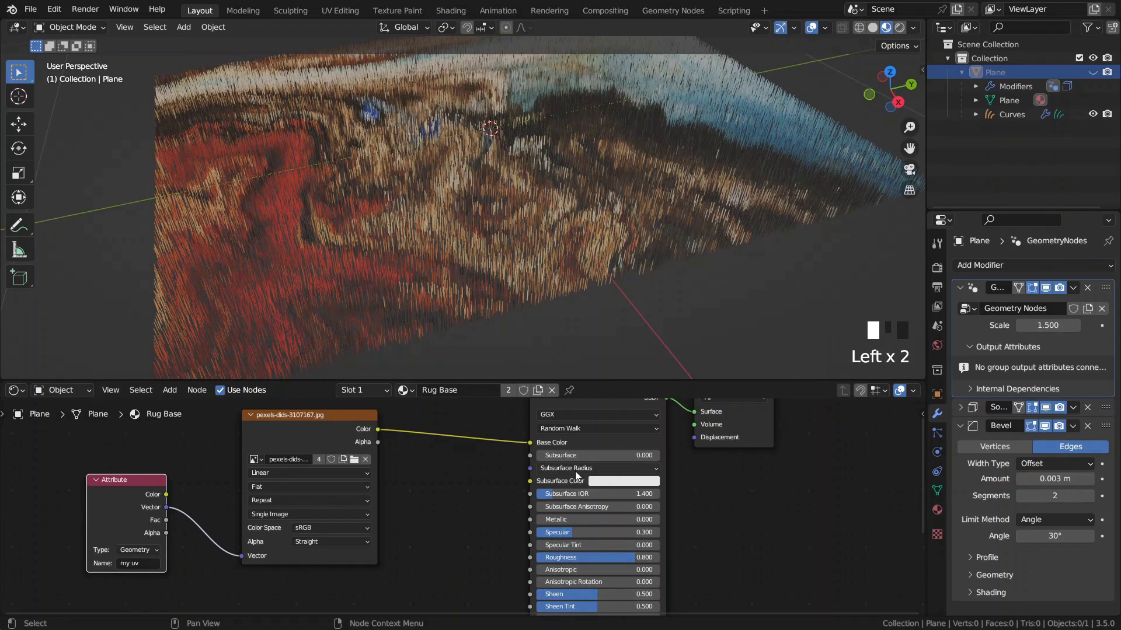
{"action": "middle_click_drag", "start_coordinate": [572, 430], "coordinate": [555, 479]}
{"action": "middle_click_drag", "start_coordinate": [470, 537], "coordinate": [510, 472]}
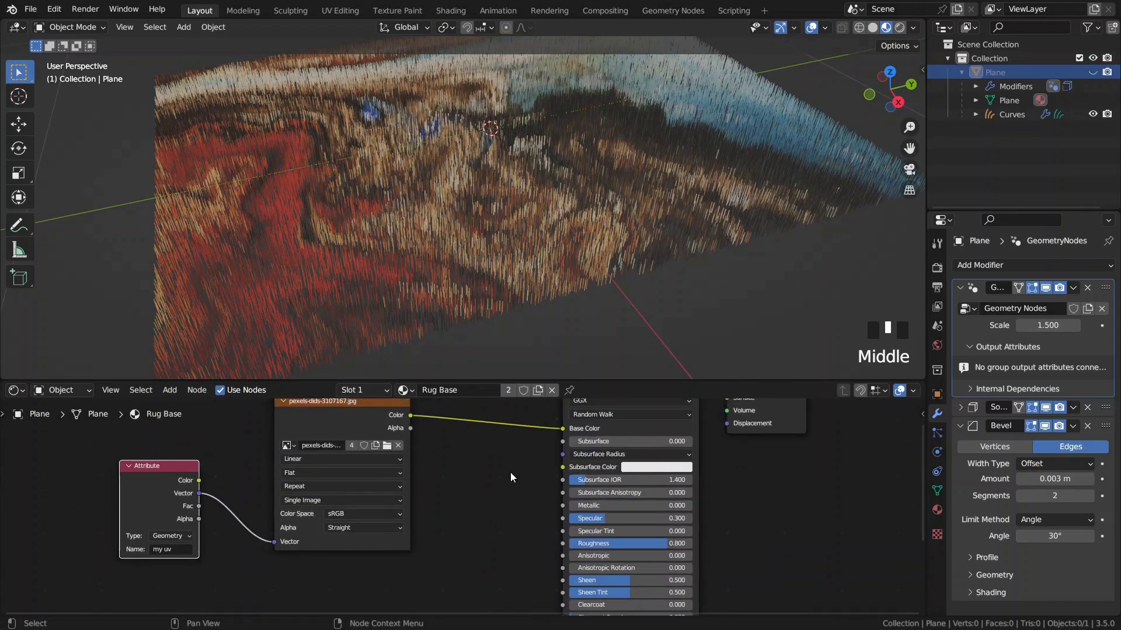
Unhide the Plane and return the viewport to Solid shading, focused on a rug corner
{"action": "left_click", "coordinate": [1093, 72]}
{"action": "key", "text": "z"}
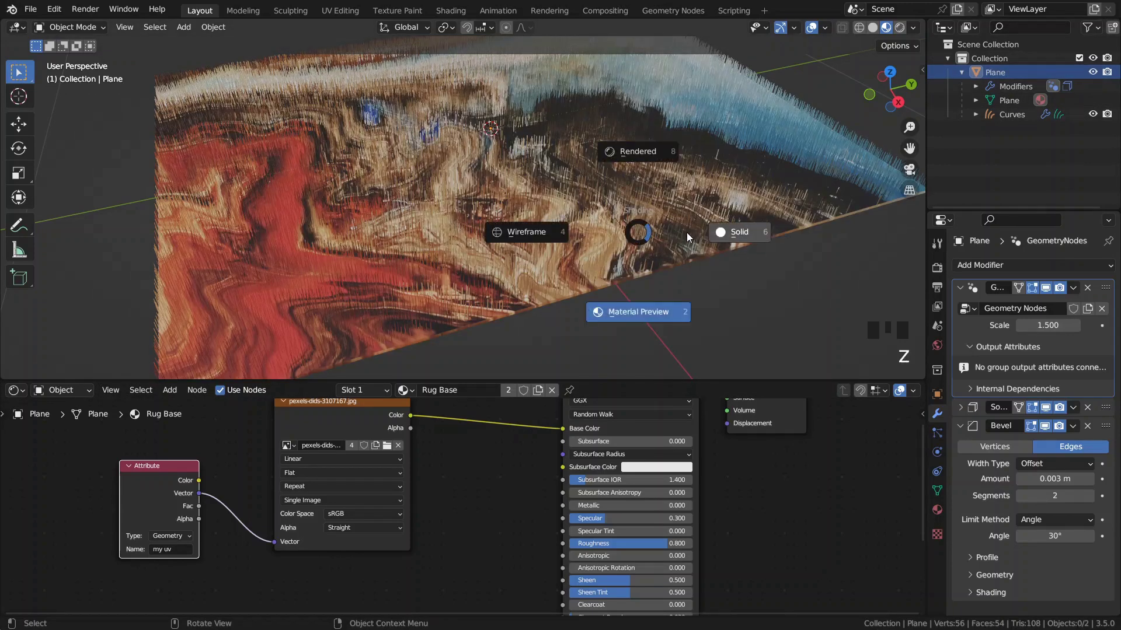
{"action": "left_click", "coordinate": [762, 236]}
{"action": "mouse_move", "coordinate": [646, 257]}
{"action": "middle_mouse_down"}
{"action": "mouse_move", "coordinate": [579, 245]}
{"action": "mouse_move", "coordinate": [566, 264]}
{"action": "middle_mouse_up"}
{"action": "scroll", "coordinate": [553, 263], "scroll_direction": "up", "scroll_amount": 3}
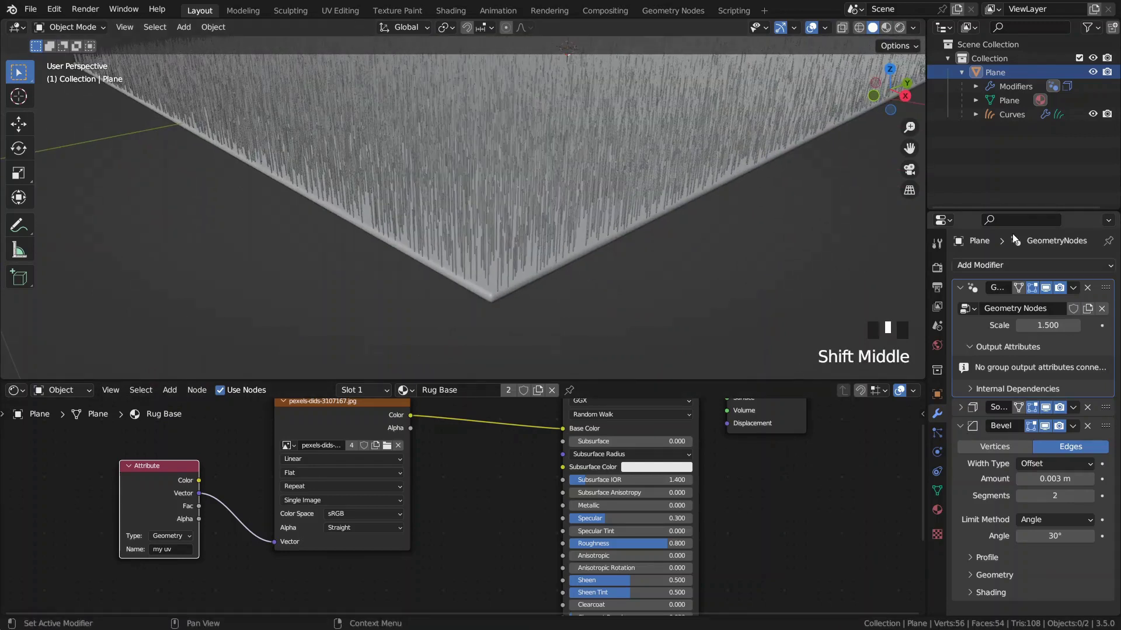
Select the Curves object and open its Surface Deform node tree in the Geometry Node Editor
{"action": "left_click", "coordinate": [1011, 107]}
{"action": "left_click", "coordinate": [1016, 115]}
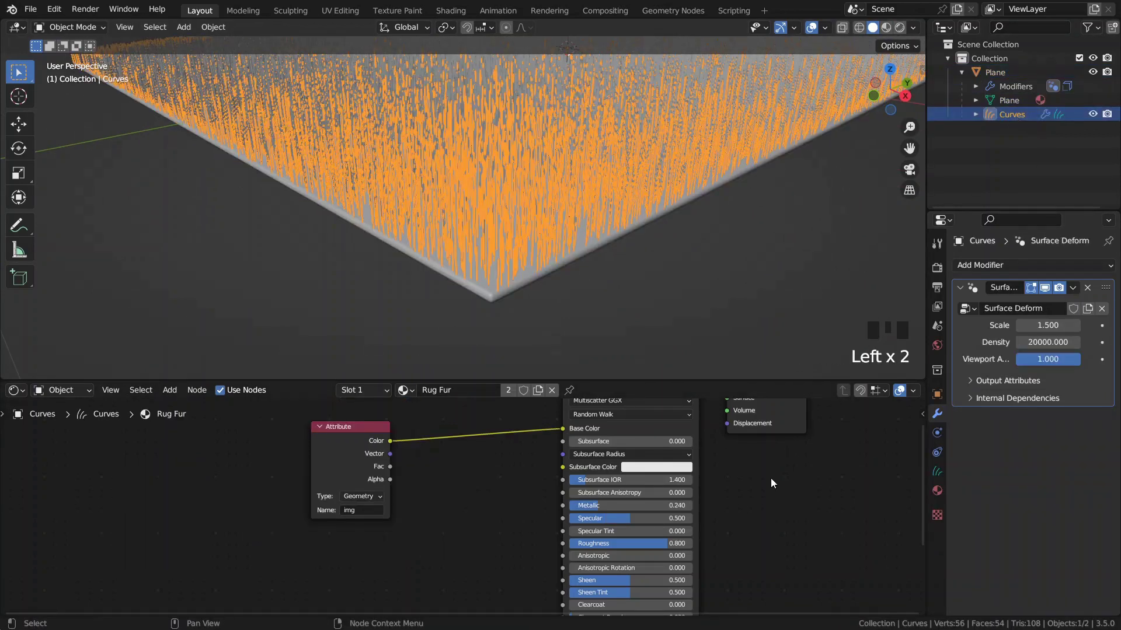
{"action": "scroll", "coordinate": [835, 471], "scroll_direction": "down", "scroll_amount": 4}
{"action": "left_click", "coordinate": [16, 390]}
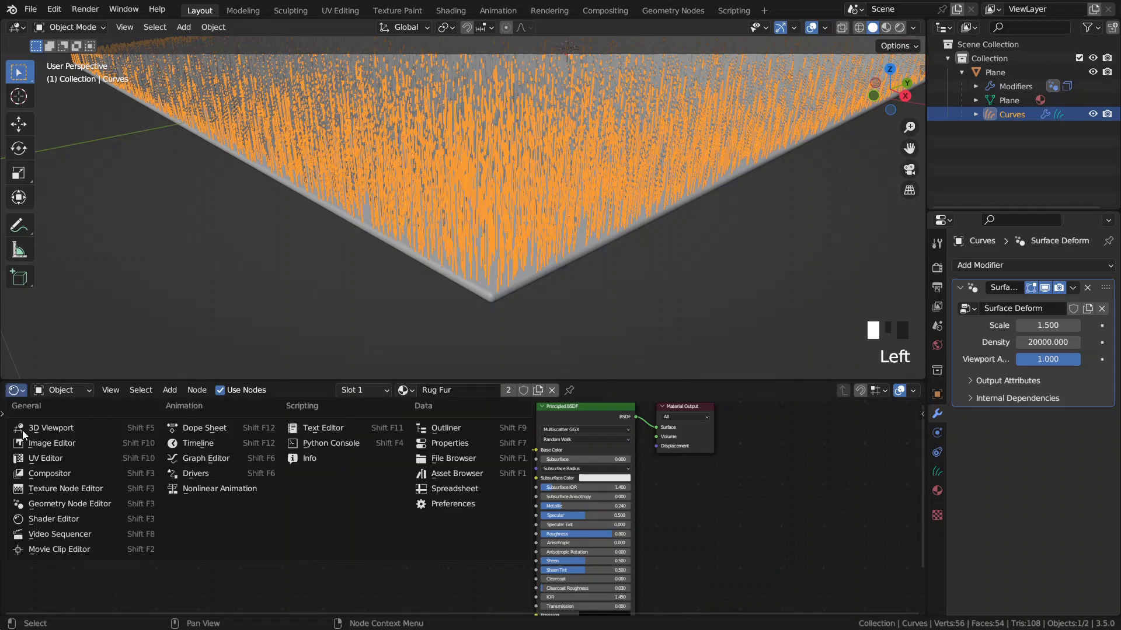
{"action": "left_click", "coordinate": [44, 507]}
Make room in the node tree by moving Group Output away and Store Named Attribute closer to Generate Hair Curves
{"action": "scroll", "coordinate": [625, 497], "scroll_direction": "down", "scroll_amount": 1}
{"action": "scroll", "coordinate": [625, 498], "scroll_direction": "down", "scroll_amount": 1}
{"action": "middle_click_drag", "start_coordinate": [625, 497], "coordinate": [366, 482]}
{"action": "middle_click_drag", "start_coordinate": [586, 478], "coordinate": [577, 500]}
{"action": "scroll", "coordinate": [428, 485], "scroll_direction": "up", "scroll_amount": 8}
{"action": "scroll", "coordinate": [533, 508], "scroll_direction": "up", "scroll_amount": 3}
{"action": "left_click_drag", "start_coordinate": [534, 505], "coordinate": [811, 503]}
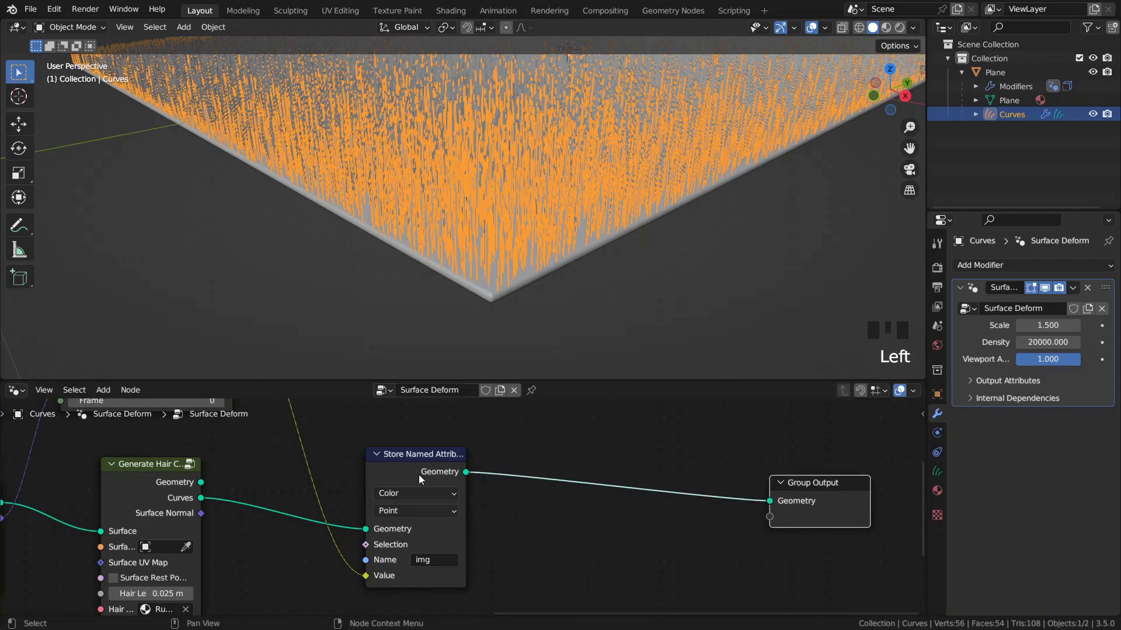
{"action": "left_click_drag", "start_coordinate": [438, 478], "coordinate": [348, 479]}
In the render settings, set the curves shape to Strip with an additional subdivision of 2
{"action": "left_click", "coordinate": [607, 299]}
{"action": "middle_click_drag", "start_coordinate": [607, 299], "coordinate": [473, 288]}
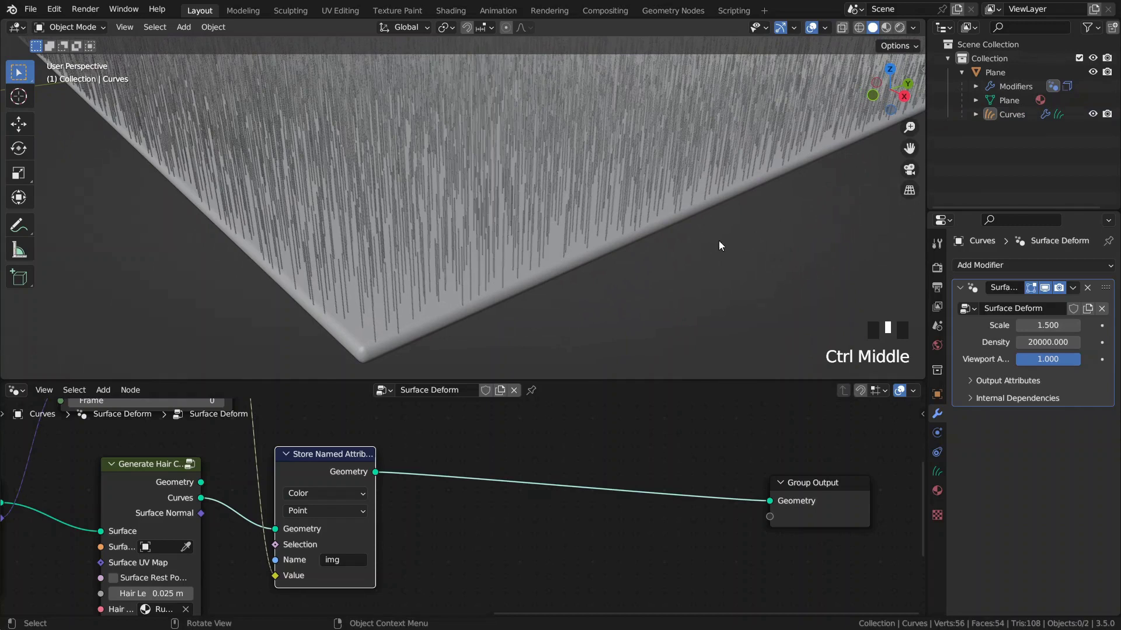
{"action": "left_click", "coordinate": [936, 268]}
{"action": "scroll", "coordinate": [1014, 437], "scroll_direction": "down", "scroll_amount": 4}
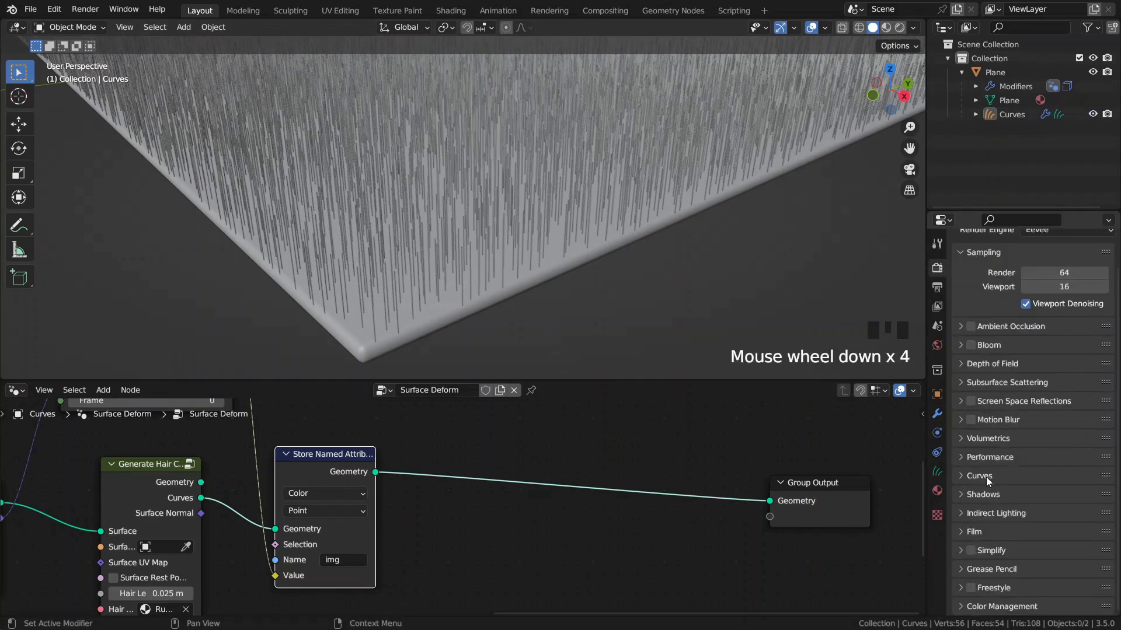
{"action": "left_click", "coordinate": [982, 476]}
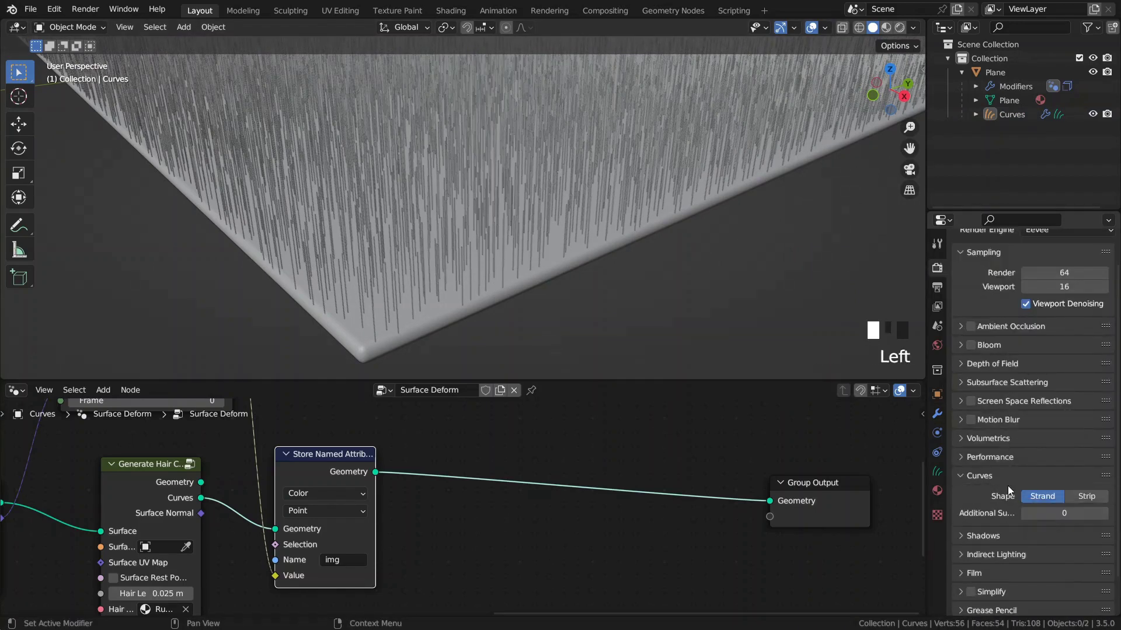
{"action": "left_click", "coordinate": [1086, 497]}
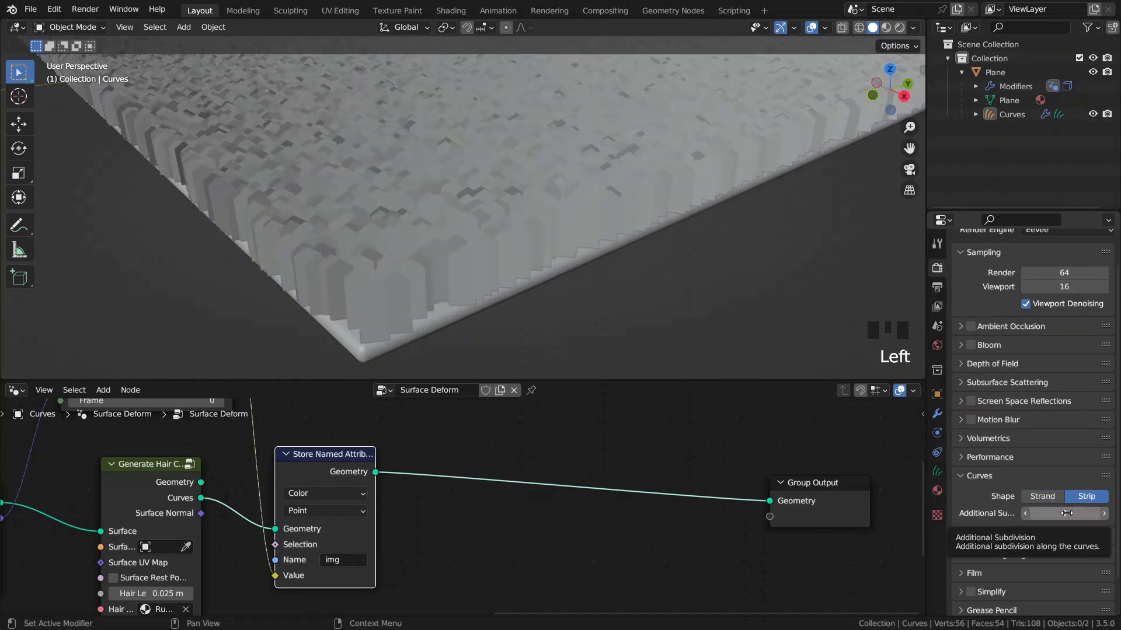
{"action": "left_click", "coordinate": [1104, 516]}
{"action": "left_click", "coordinate": [1104, 516]}
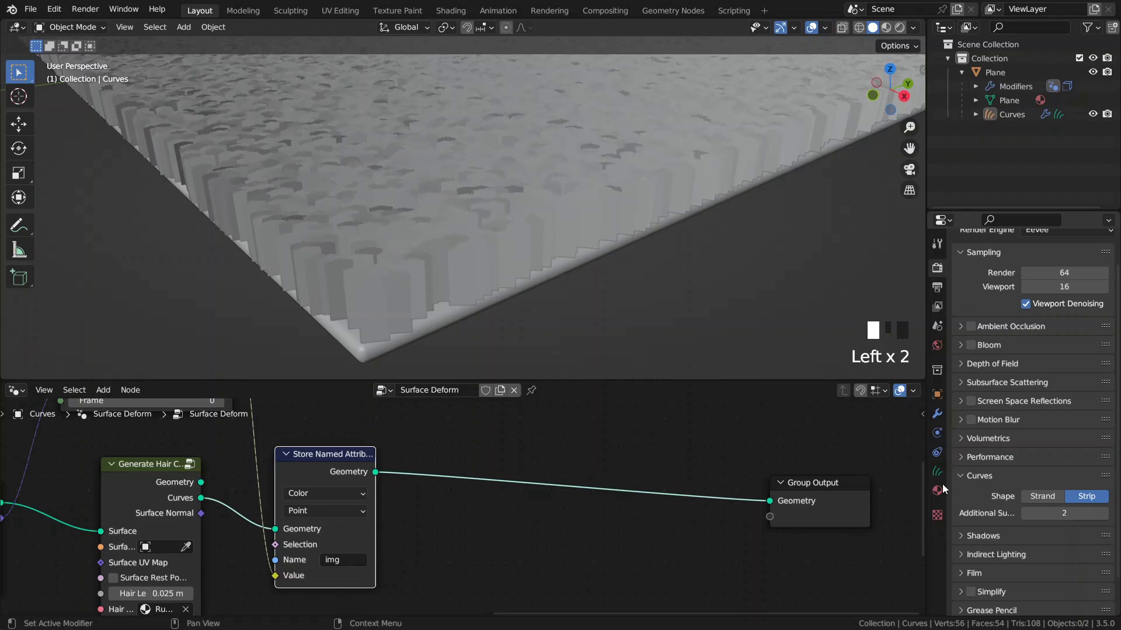
Insert a Set Hair Curve Profile node between Store Named Attribute and Group Output
{"action": "left_click", "coordinate": [658, 304]}
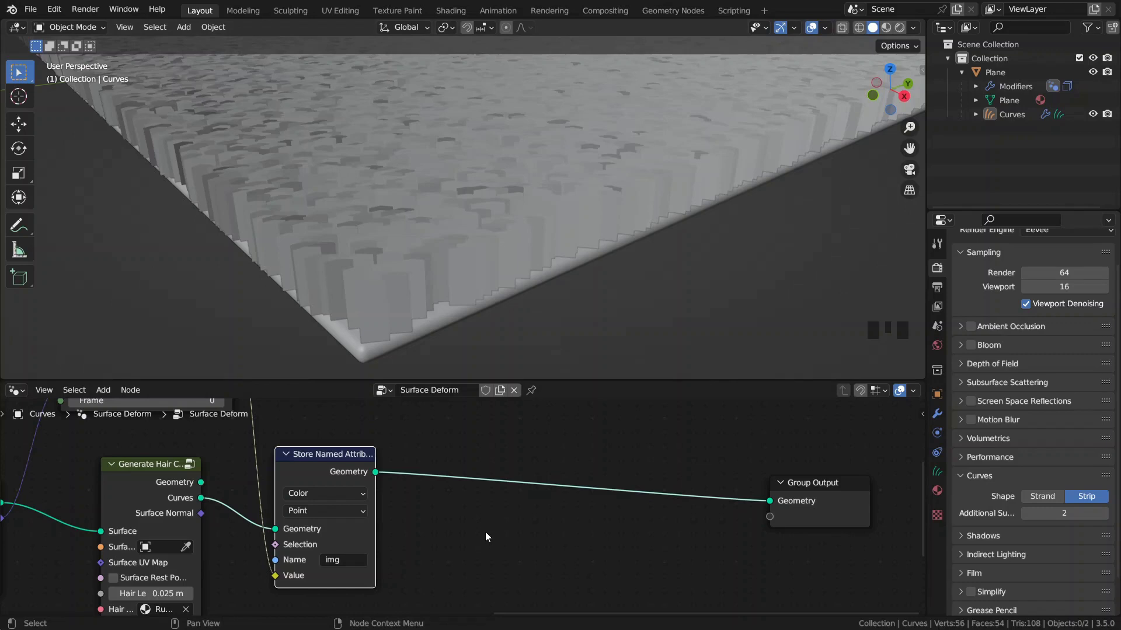
{"action": "key", "text": "shift+a"}
{"action": "mouse_move", "coordinate": [461, 614]}
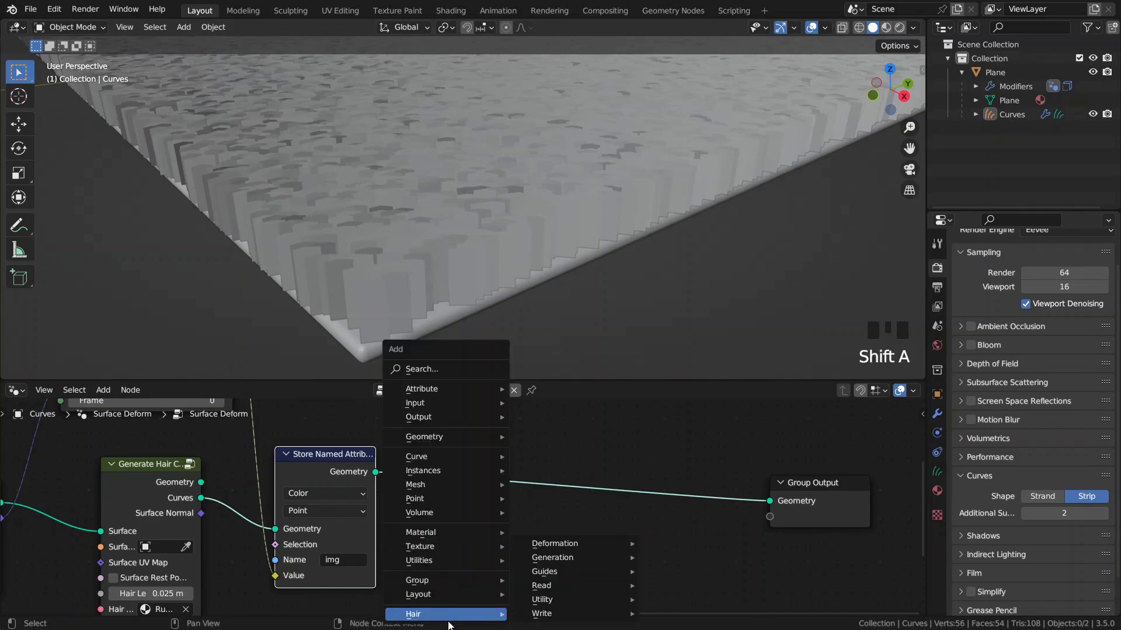
{"action": "mouse_move", "coordinate": [542, 617]}
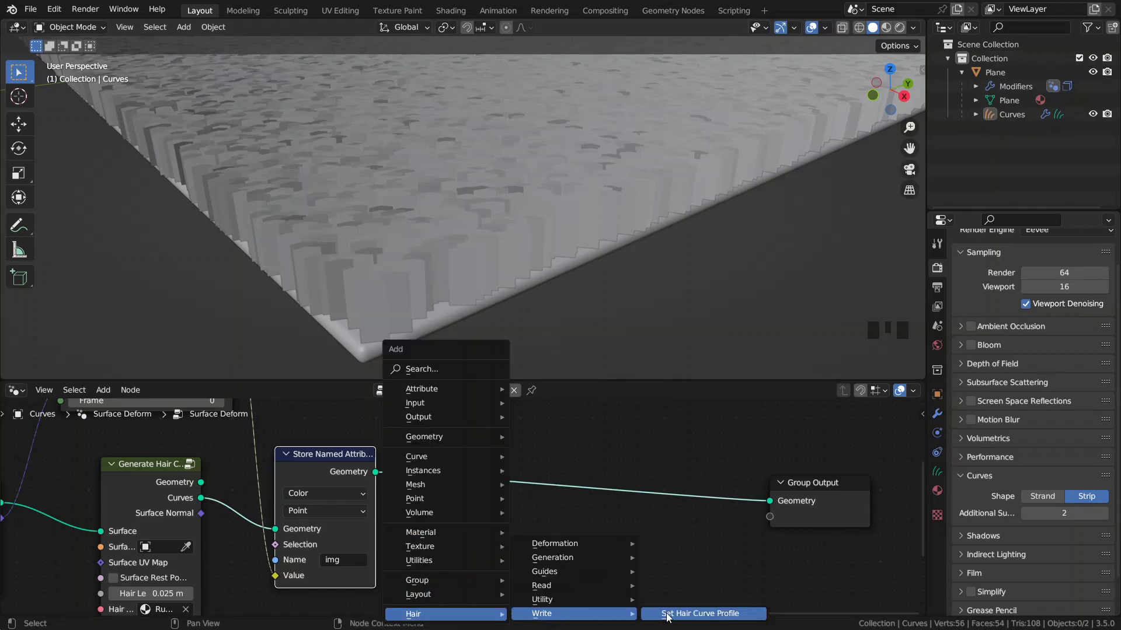
{"action": "left_click", "coordinate": [697, 614]}
{"action": "left_click", "coordinate": [527, 501]}
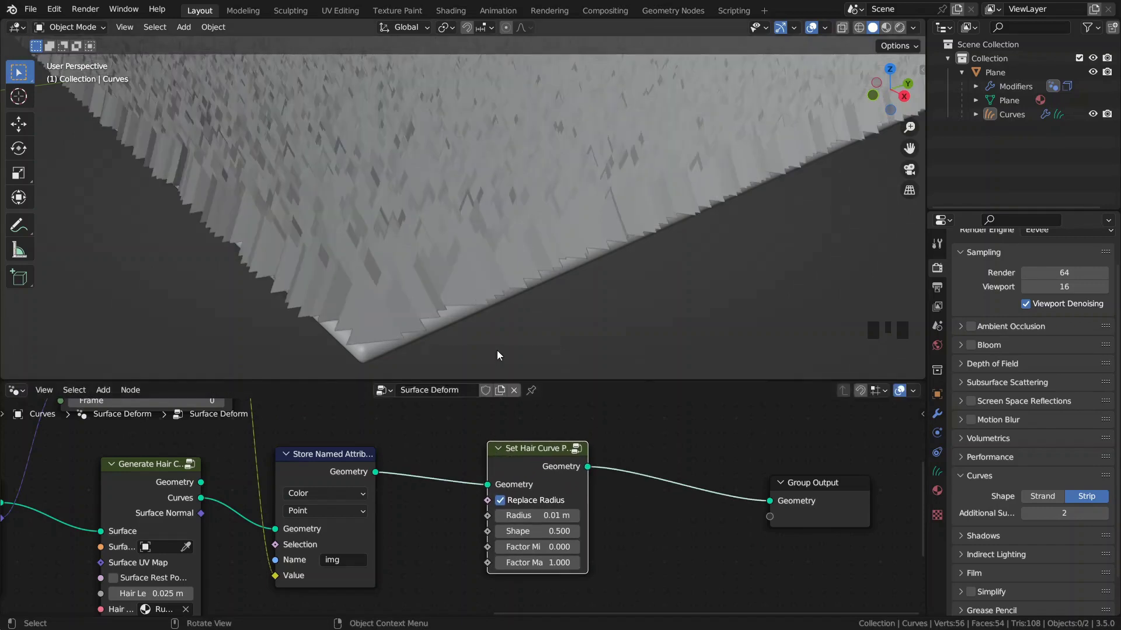
Lower the Density in the Curves object's Surface Deform modifier, trying 4000 before settling on 2000
{"action": "left_click", "coordinate": [936, 413]}
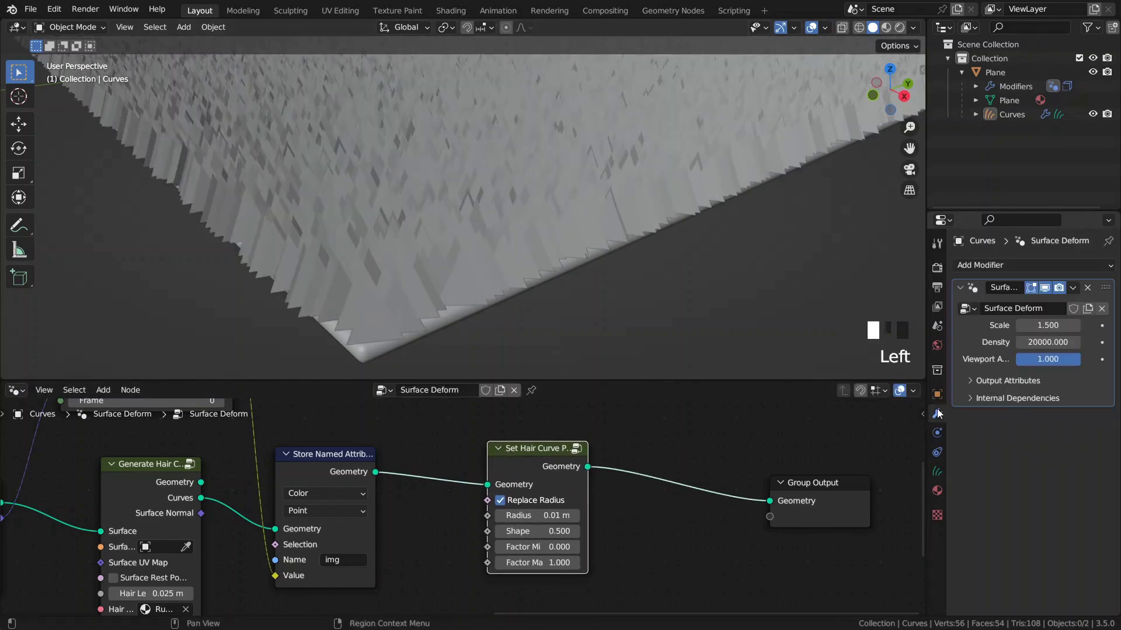
{"action": "double_click", "coordinate": [1041, 342]}
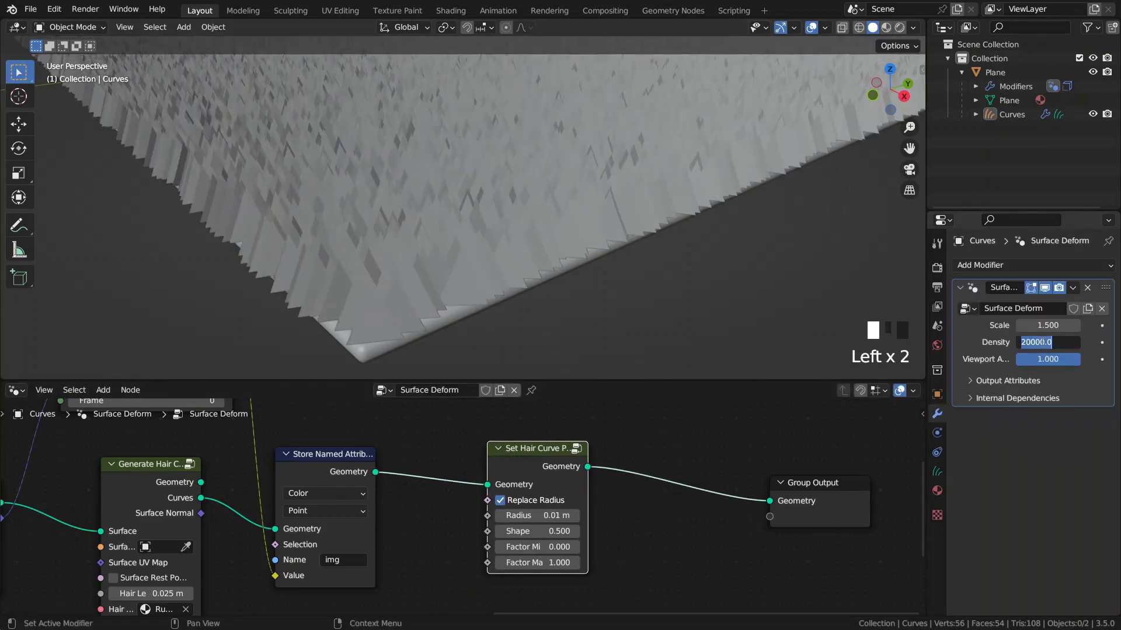
{"action": "type", "text": "4000"}
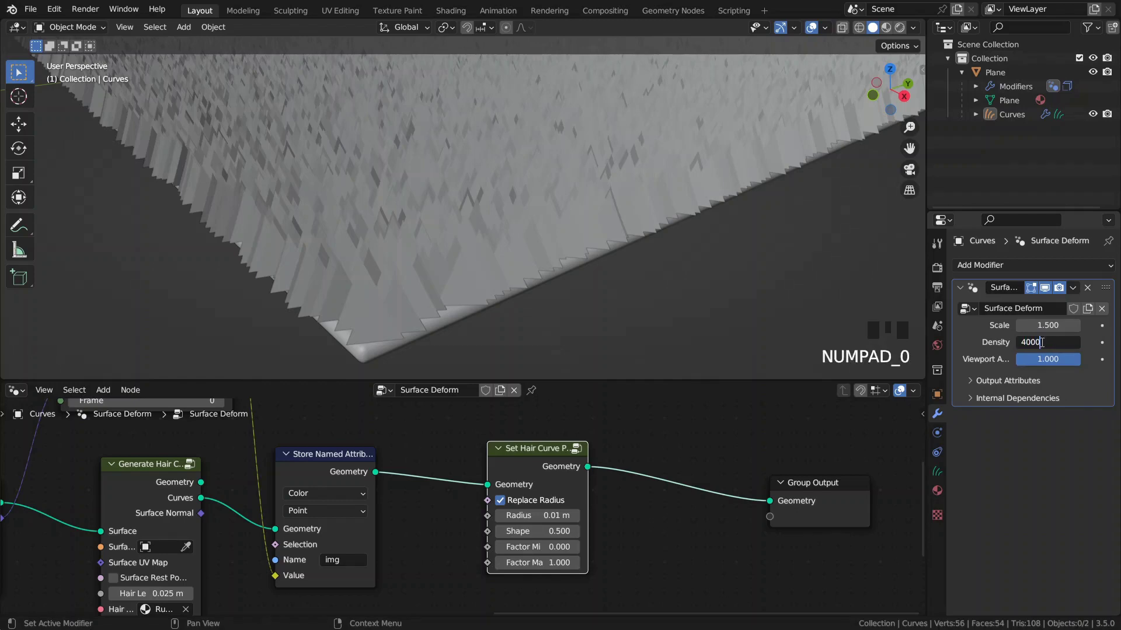
{"action": "key", "text": "Return"}
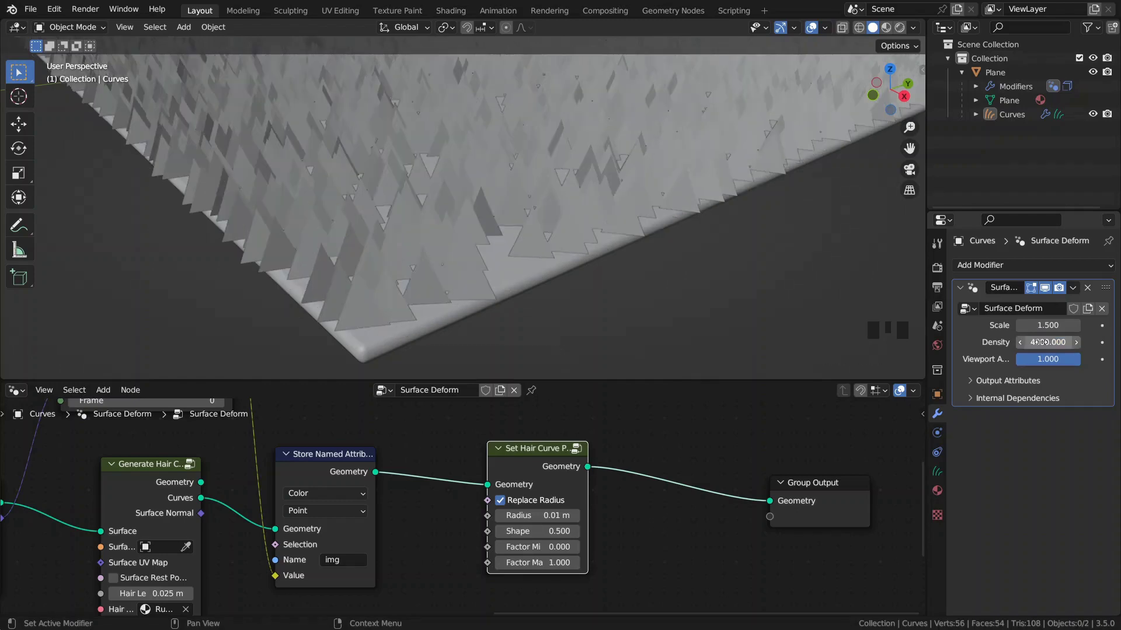
{"action": "left_click", "coordinate": [1054, 342]}
{"action": "type", "text": "2000"}
{"action": "key", "text": "Return"}
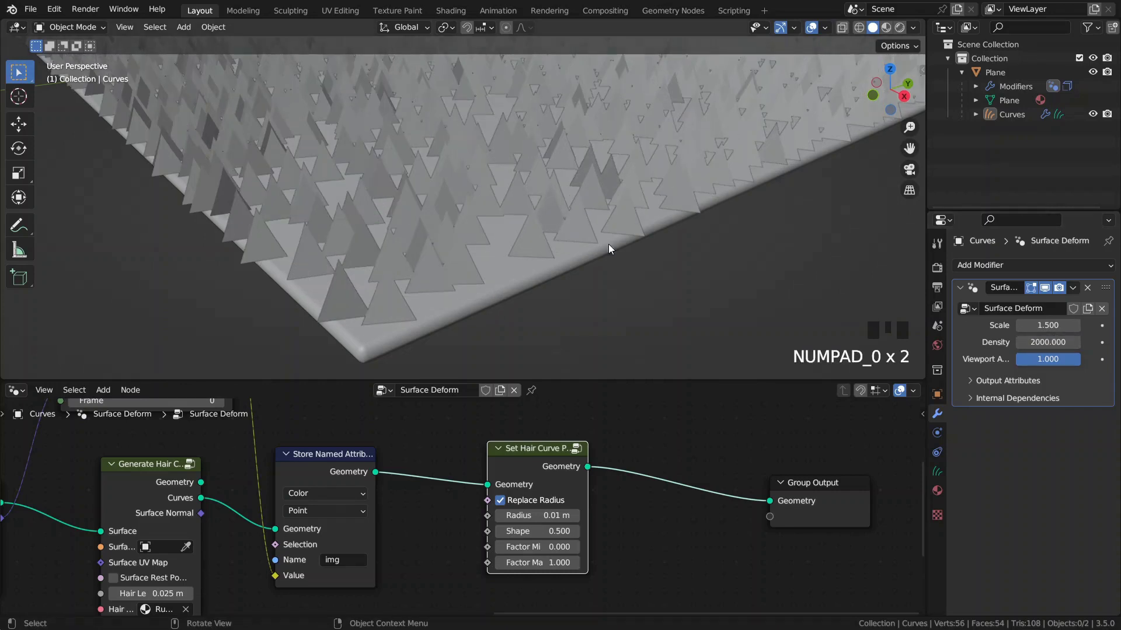
Set the Radius of the Set Hair Curve Profile node to 0.0008 m
{"action": "middle_click_drag", "start_coordinate": [604, 257], "coordinate": [421, 309], "text": "shift"}
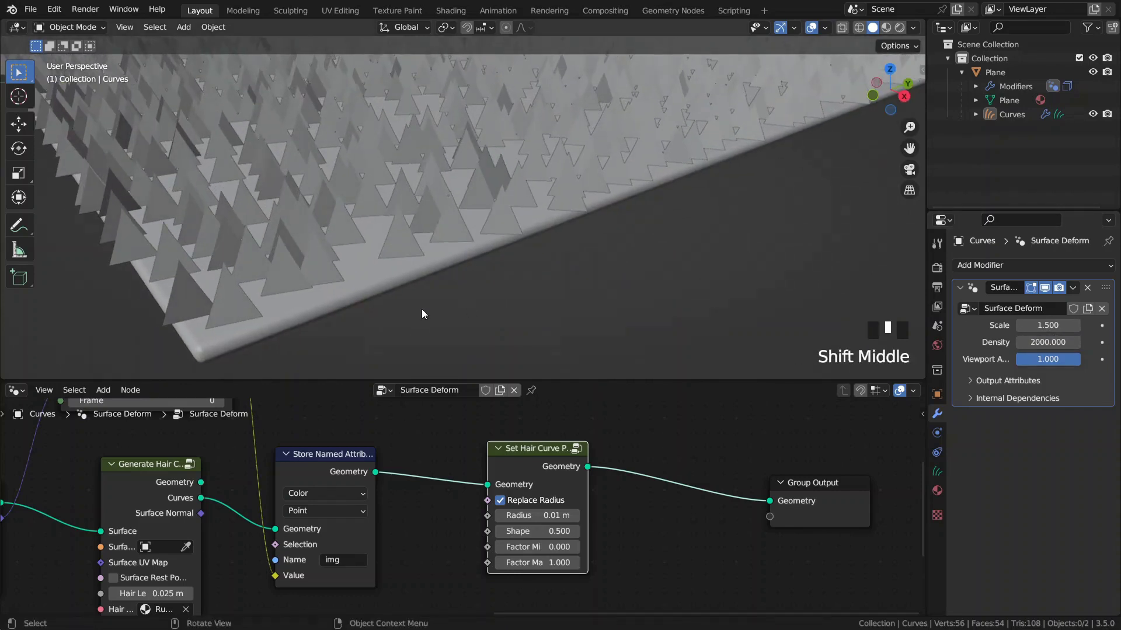
{"action": "left_click", "coordinate": [530, 513]}
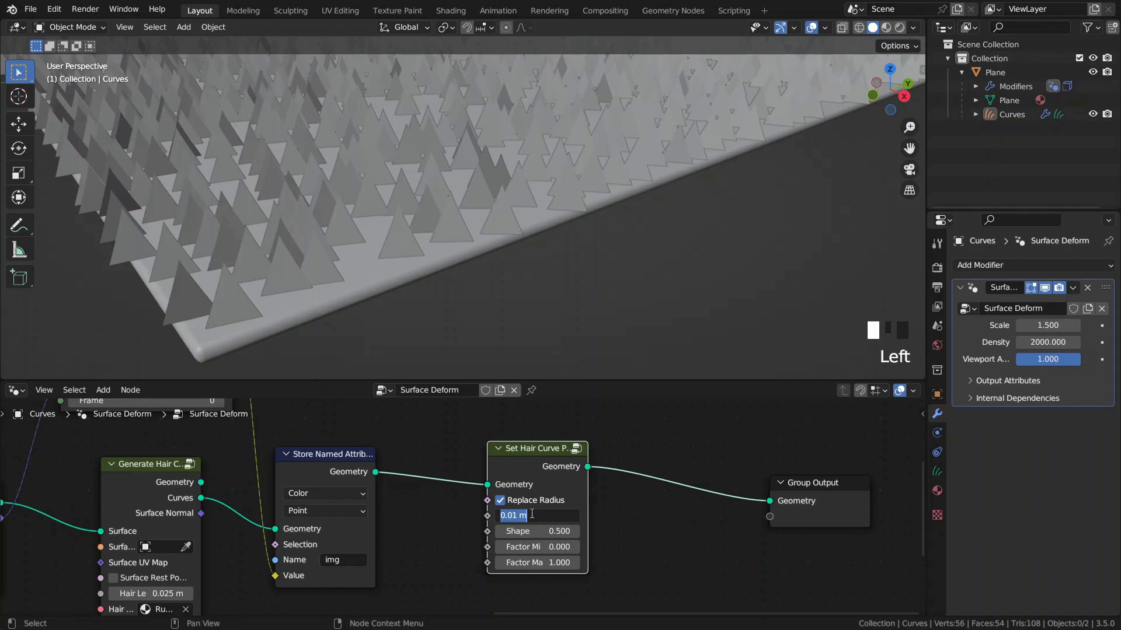
{"action": "key", "text": "BackSpace"}
{"action": "type", "text": ".0008"}
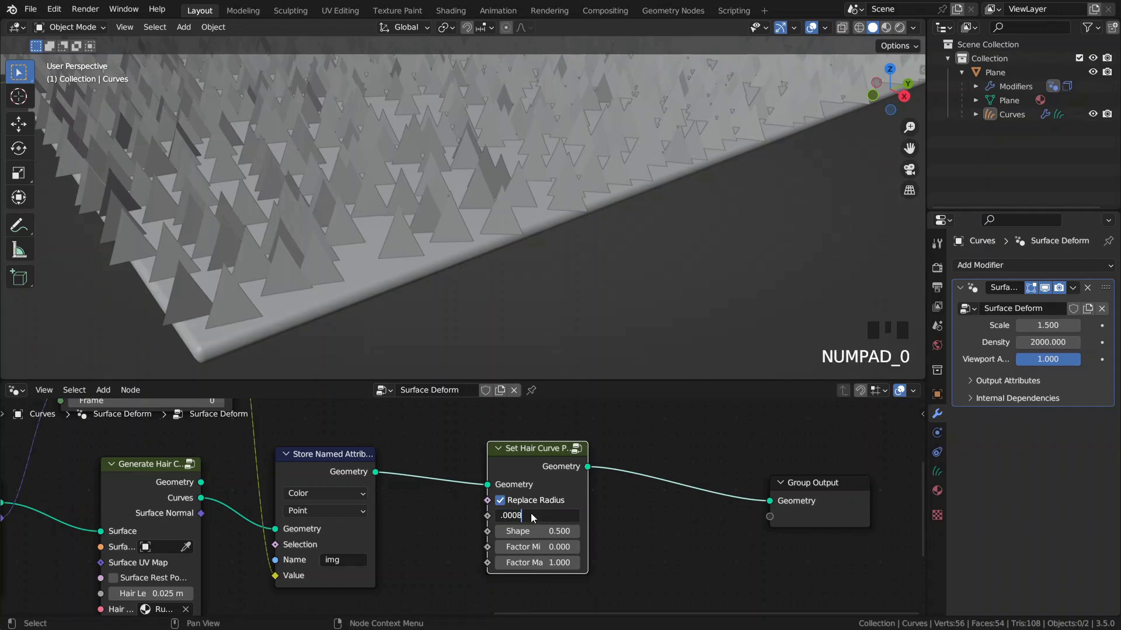
{"action": "key", "text": "Return"}
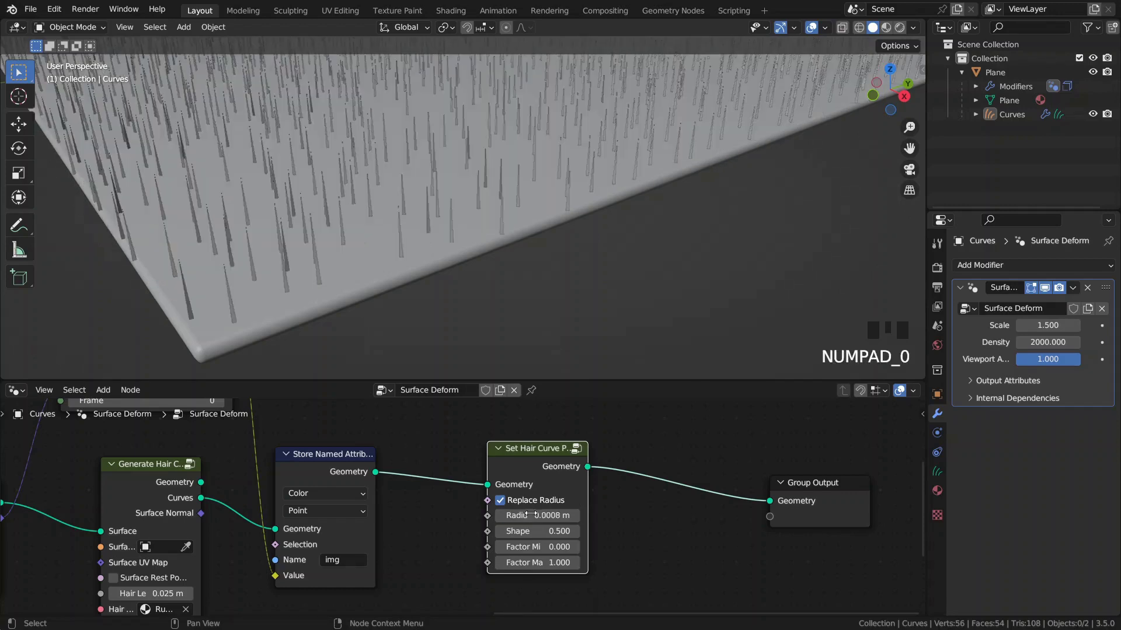
Annotate a pointed, upside-down V strand profile in the empty viewport area beside the rug edge
{"action": "middle_click_drag", "start_coordinate": [545, 214], "coordinate": [513, 222], "text": "shift"}
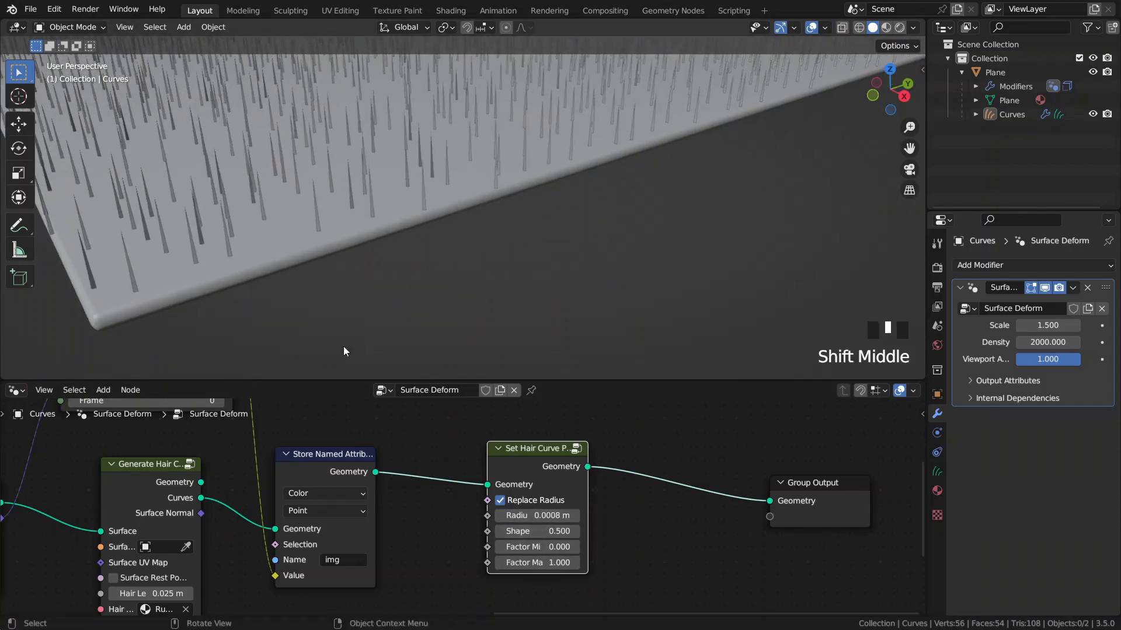
{"action": "left_click", "coordinate": [18, 224]}
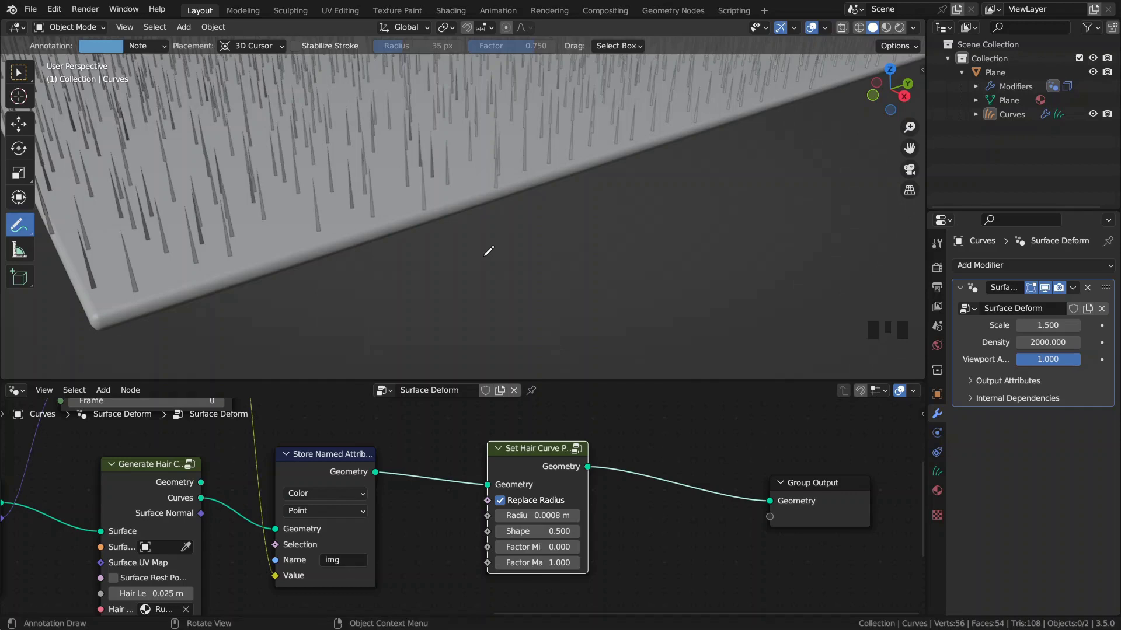
{"action": "mouse_move", "coordinate": [451, 334]}
{"action": "left_mouse_down"}
{"action": "mouse_move", "coordinate": [493, 231]}
{"action": "mouse_move", "coordinate": [540, 341]}
{"action": "left_mouse_up"}
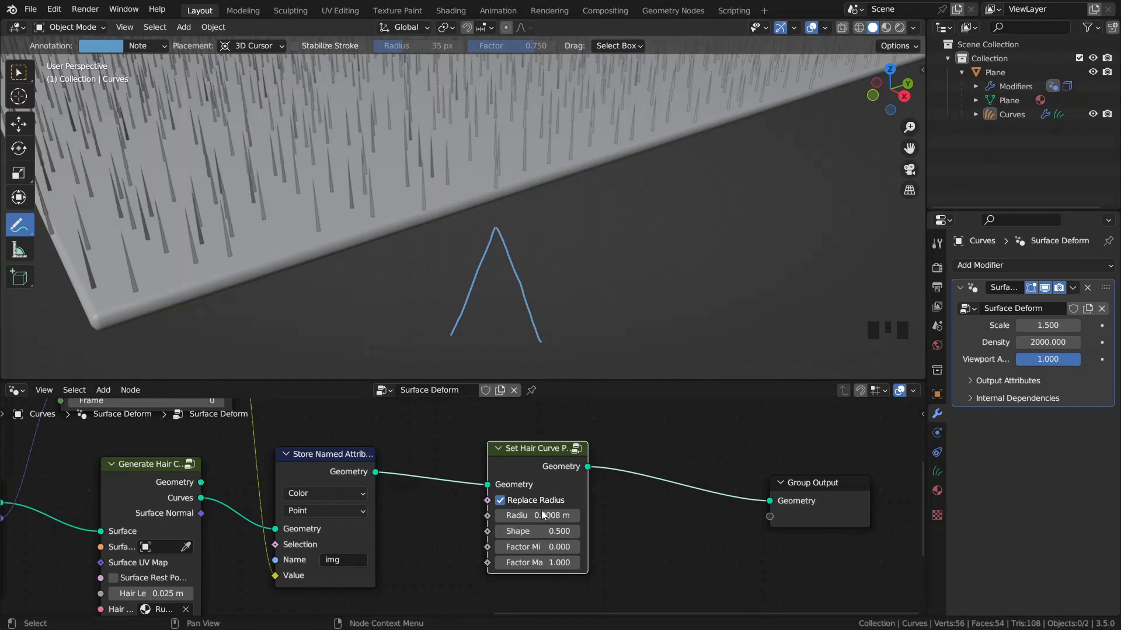
Set the hair profile's Shape to 0 and annotate two near-parallel strokes beside the pointed profile sketch
{"action": "left_click", "coordinate": [538, 531]}
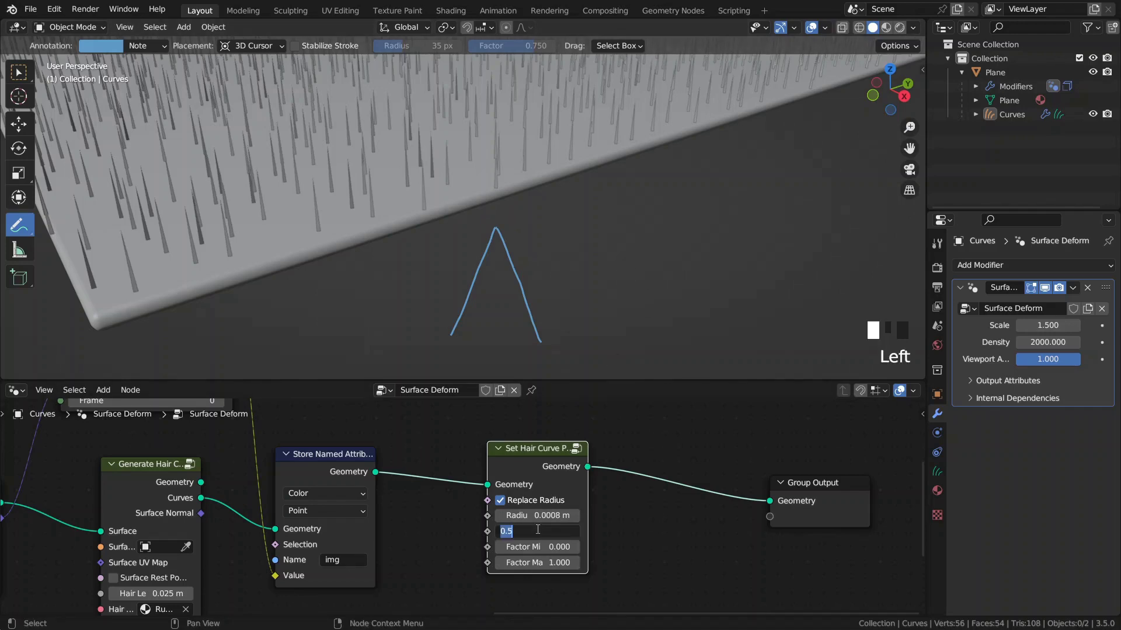
{"action": "type", "text": "0"}
{"action": "key", "text": "Return"}
{"action": "middle_click_drag", "start_coordinate": [432, 219], "coordinate": [530, 233], "text": "ctrl"}
{"action": "mouse_move", "coordinate": [626, 214]}
{"action": "left_mouse_down"}
{"action": "mouse_move", "coordinate": [638, 339]}
{"action": "mouse_move", "coordinate": [652, 225]}
{"action": "mouse_move", "coordinate": [653, 345]}
{"action": "left_mouse_up"}
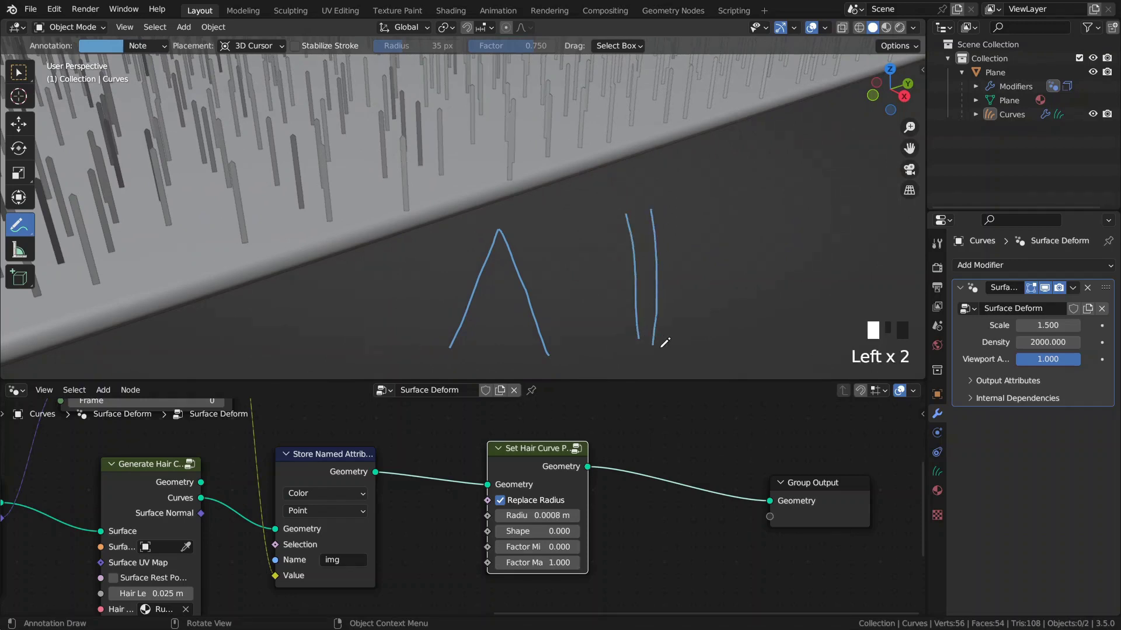
Set the Shape of the Set Hair Curve Profile node to -0.5
{"action": "left_click", "coordinate": [547, 531]}
{"action": "key", "text": "BackSpace"}
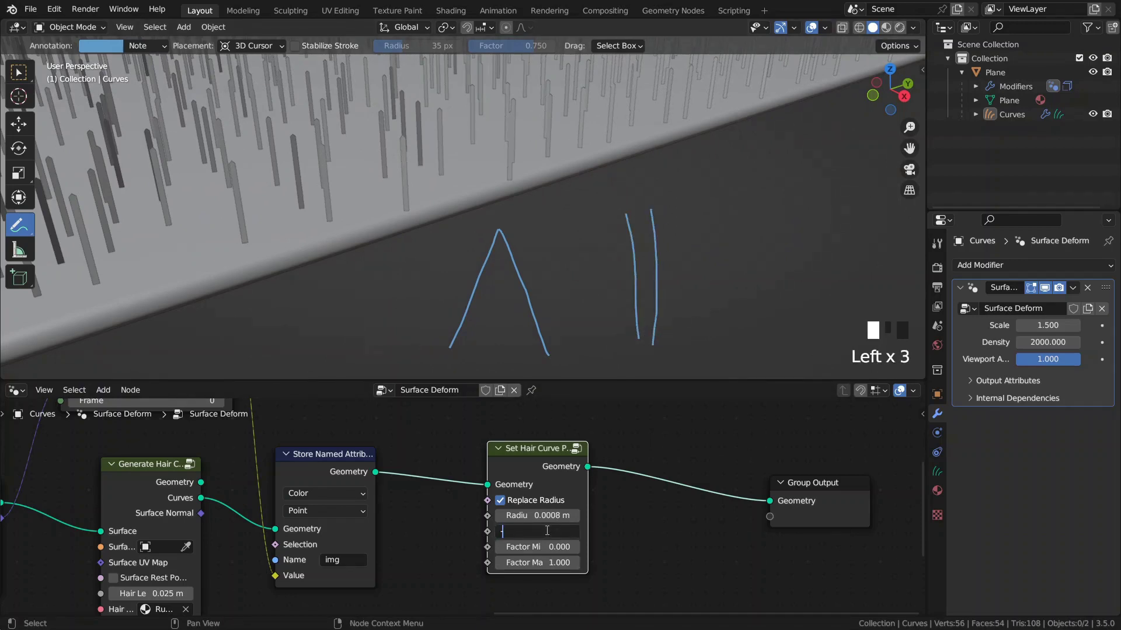
{"action": "type", "text": "-0.5"}
{"action": "key", "text": "Return"}
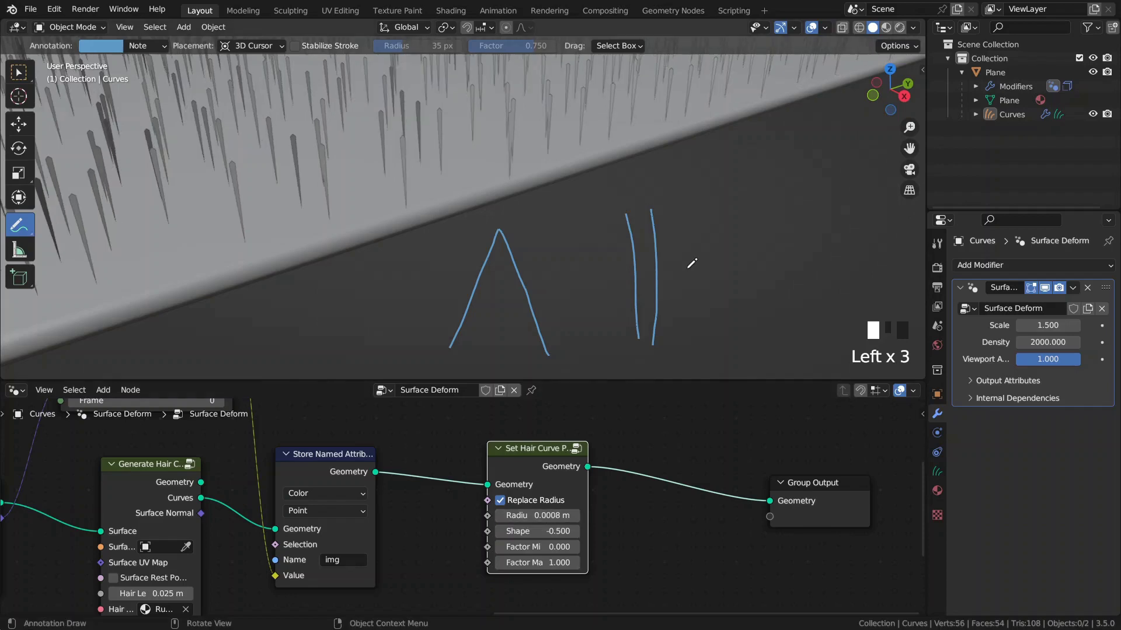
Sketch a V-shaped annotation beside the two parallel lines, and erase both the V and the lines
{"action": "mouse_move", "coordinate": [710, 227]}
{"action": "left_mouse_down"}
{"action": "mouse_move", "coordinate": [738, 285]}
{"action": "mouse_move", "coordinate": [809, 230]}
{"action": "left_mouse_up"}
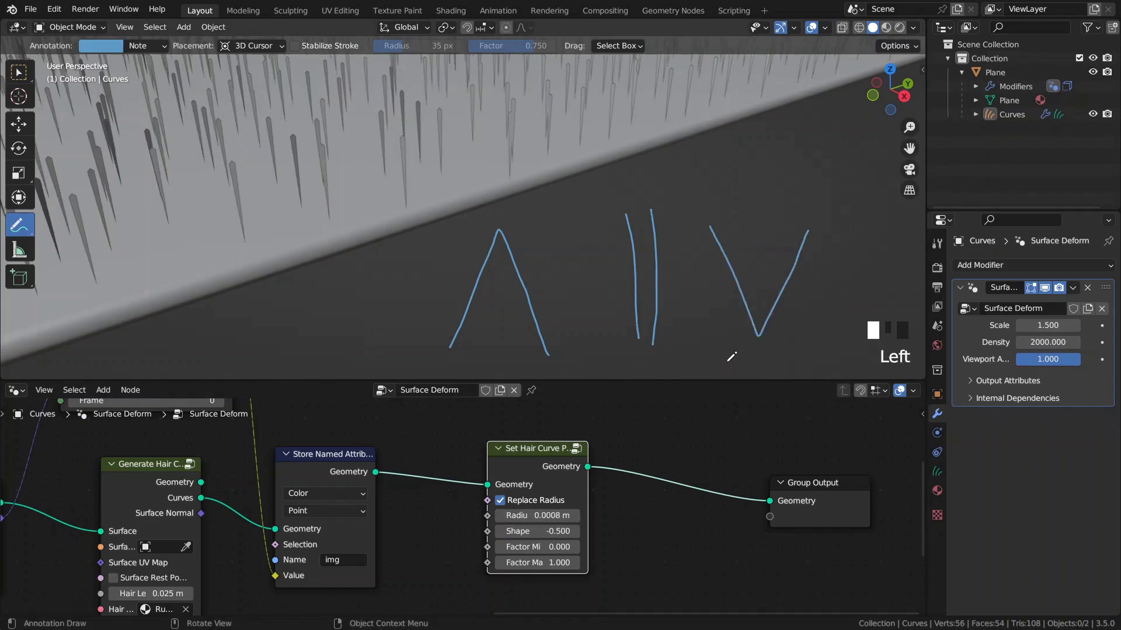
{"action": "mouse_move", "coordinate": [648, 233]}
{"action": "left_mouse_down", "text": "ctrl"}
{"action": "mouse_move", "coordinate": [763, 250]}
{"action": "mouse_move", "coordinate": [813, 227]}
{"action": "left_mouse_up", "text": "ctrl"}
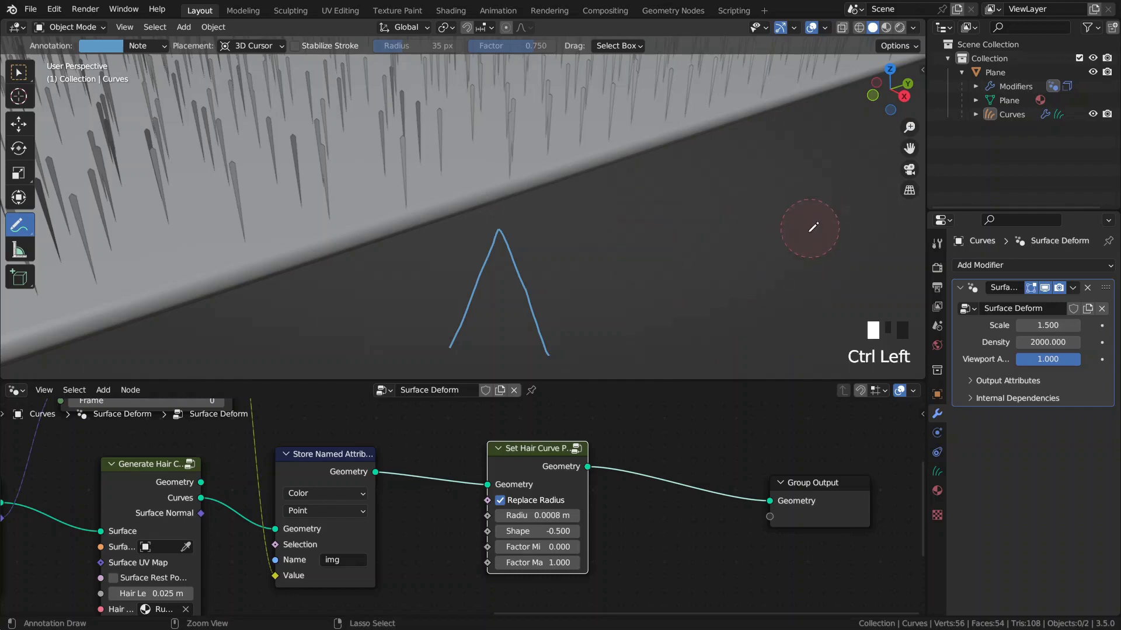
Try Shape values of 0.5 and 0.8 on the Set Hair Curve Profile node
{"action": "left_click", "coordinate": [553, 528]}
{"action": "type", "text": "0.5"}
{"action": "key", "text": "Return"}
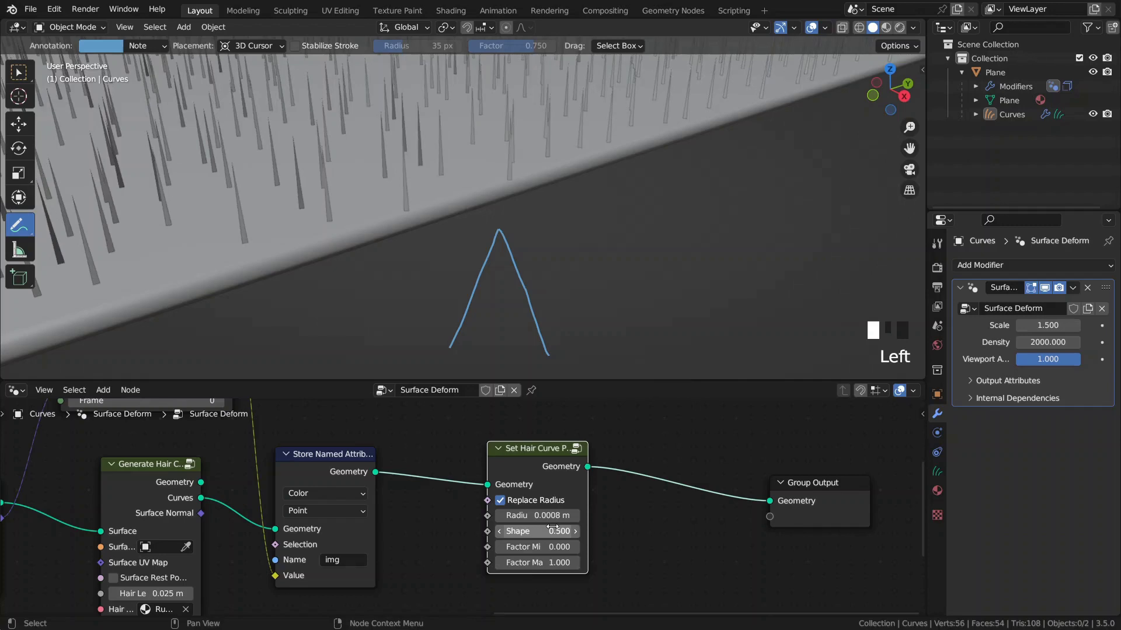
{"action": "double_click", "coordinate": [552, 531]}
{"action": "type", "text": "0.8"}
{"action": "key", "text": "Return"}
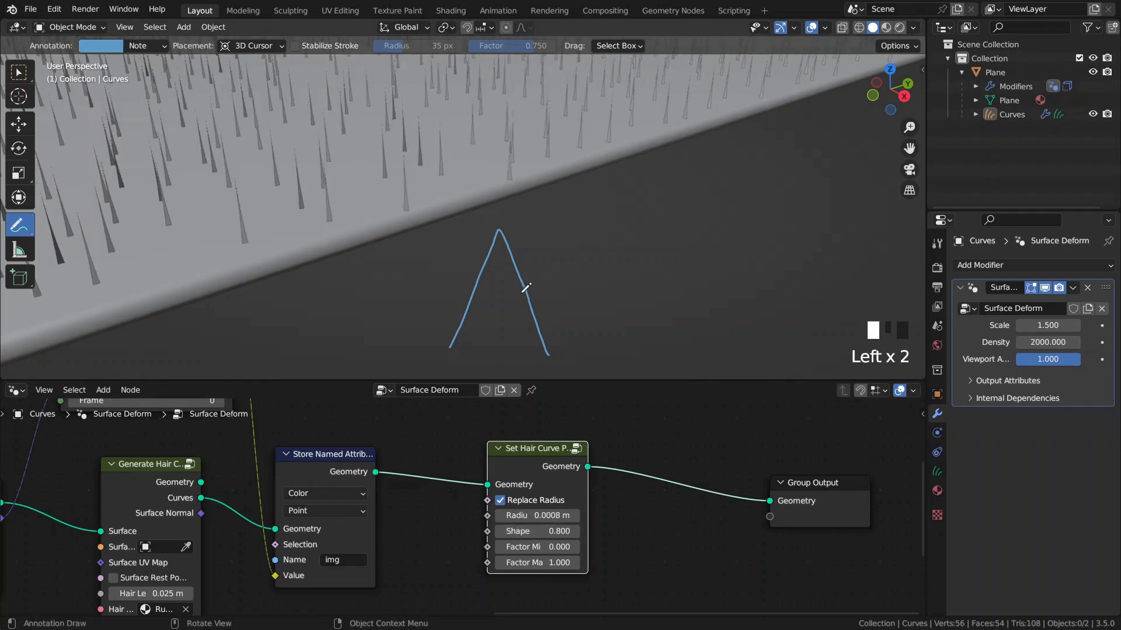
Sketch an arrow and a concave spike beside the inverted V, and erase all the annotations
{"action": "mouse_move", "coordinate": [575, 299]}
{"action": "left_mouse_down"}
{"action": "mouse_move", "coordinate": [645, 298]}
{"action": "mouse_move", "coordinate": [625, 291]}
{"action": "mouse_move", "coordinate": [678, 324]}
{"action": "mouse_move", "coordinate": [722, 251]}
{"action": "mouse_move", "coordinate": [720, 214]}
{"action": "mouse_move", "coordinate": [733, 278]}
{"action": "mouse_move", "coordinate": [786, 330]}
{"action": "left_mouse_up"}
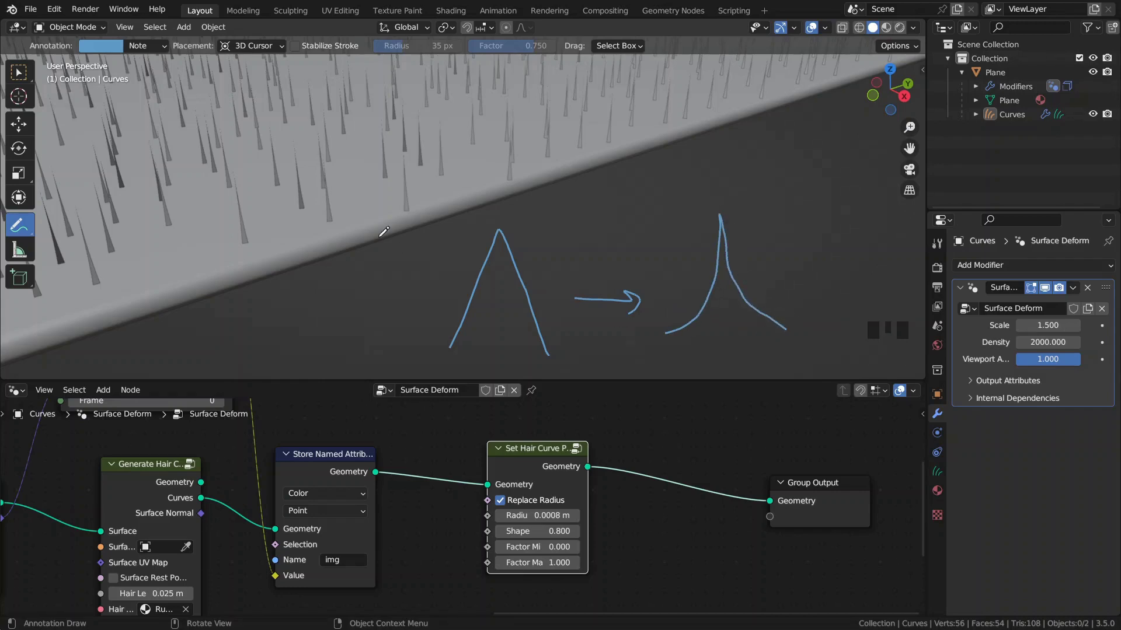
{"action": "mouse_move", "coordinate": [786, 339]}
{"action": "left_mouse_down", "text": "ctrl"}
{"action": "mouse_move", "coordinate": [718, 233]}
{"action": "mouse_move", "coordinate": [663, 293]}
{"action": "mouse_move", "coordinate": [429, 341]}
{"action": "left_mouse_up", "text": "ctrl"}
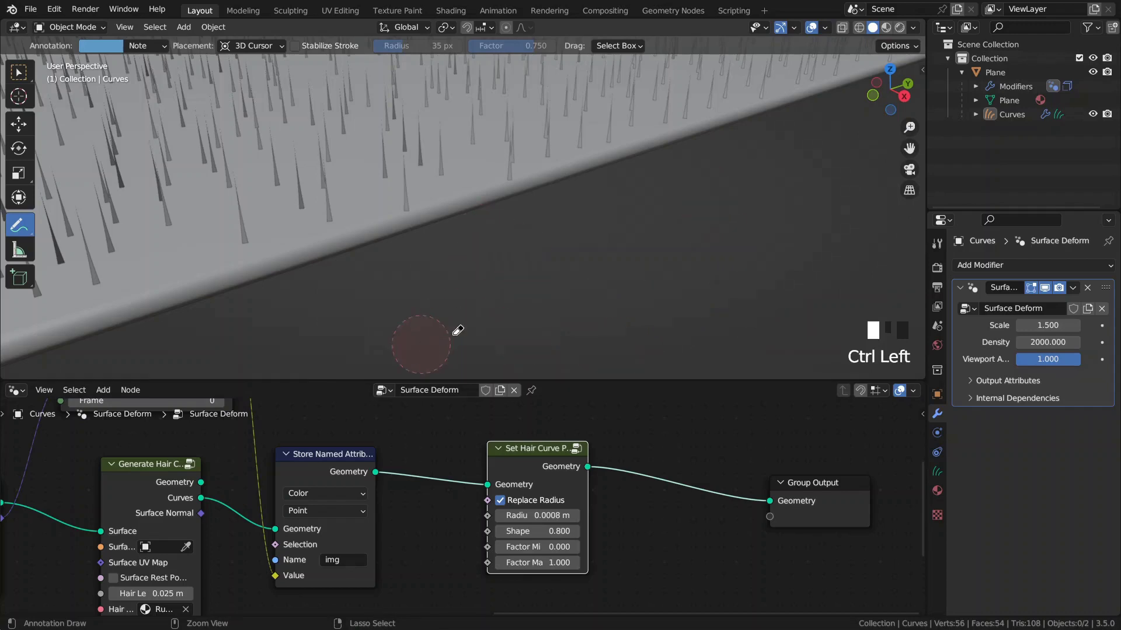
Set the Set Hair Curve Profile node's Shape back to 0.5
{"action": "left_click", "coordinate": [542, 535]}
{"action": "type", "text": ".5"}
{"action": "key", "text": "Return"}
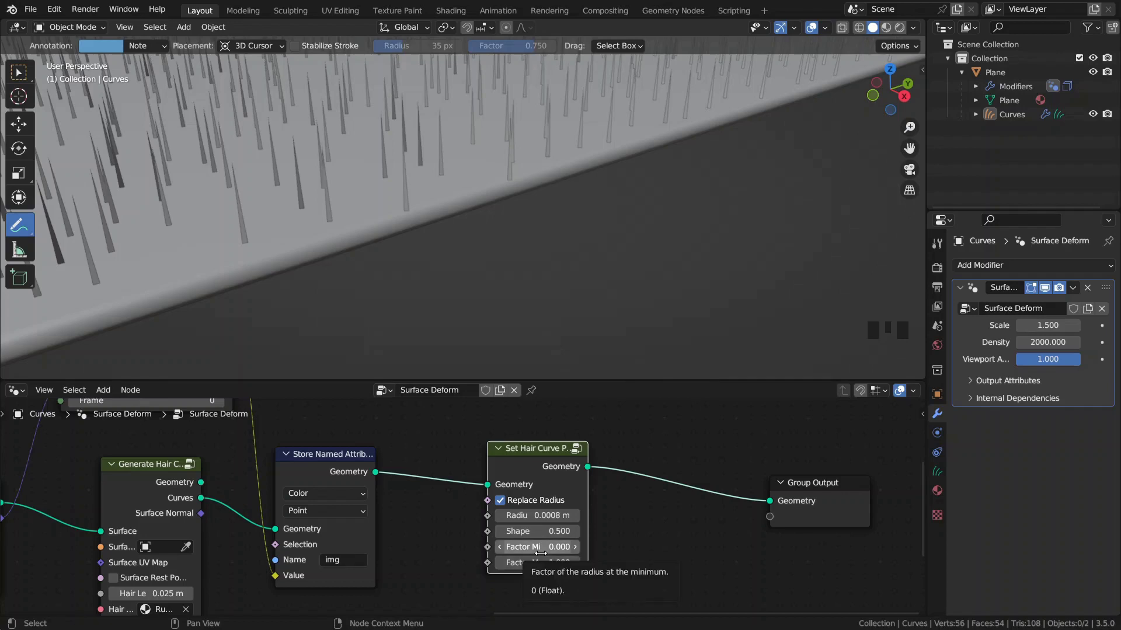
Try a Factor Min of 1 on the Set Hair Curve Profile node, and set it back to 0
{"action": "left_click_drag", "start_coordinate": [540, 553], "coordinate": [545, 553], "text": "shift"}
{"action": "left_click", "coordinate": [545, 553]}
{"action": "type", "text": "1"}
{"action": "key", "text": "Return"}
{"action": "middle_click_drag", "start_coordinate": [438, 333], "coordinate": [493, 270], "text": "shift"}
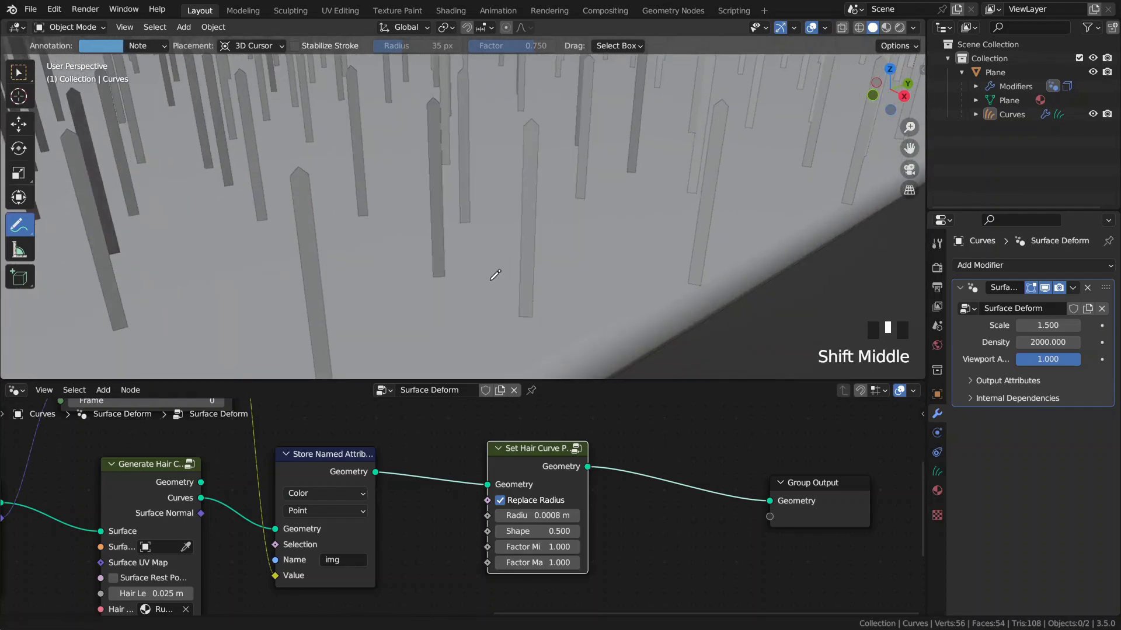
{"action": "mouse_move", "coordinate": [538, 551]}
{"action": "left_mouse_down", "text": "shift"}
{"action": "mouse_move", "coordinate": [490, 550]}
{"action": "mouse_move", "coordinate": [599, 550]}
{"action": "mouse_move", "coordinate": [514, 564]}
{"action": "mouse_move", "coordinate": [551, 564]}
{"action": "left_mouse_up", "text": "shift"}
{"action": "left_click", "coordinate": [552, 547]}
{"action": "type", "text": "1"}
{"action": "key", "text": "Return"}
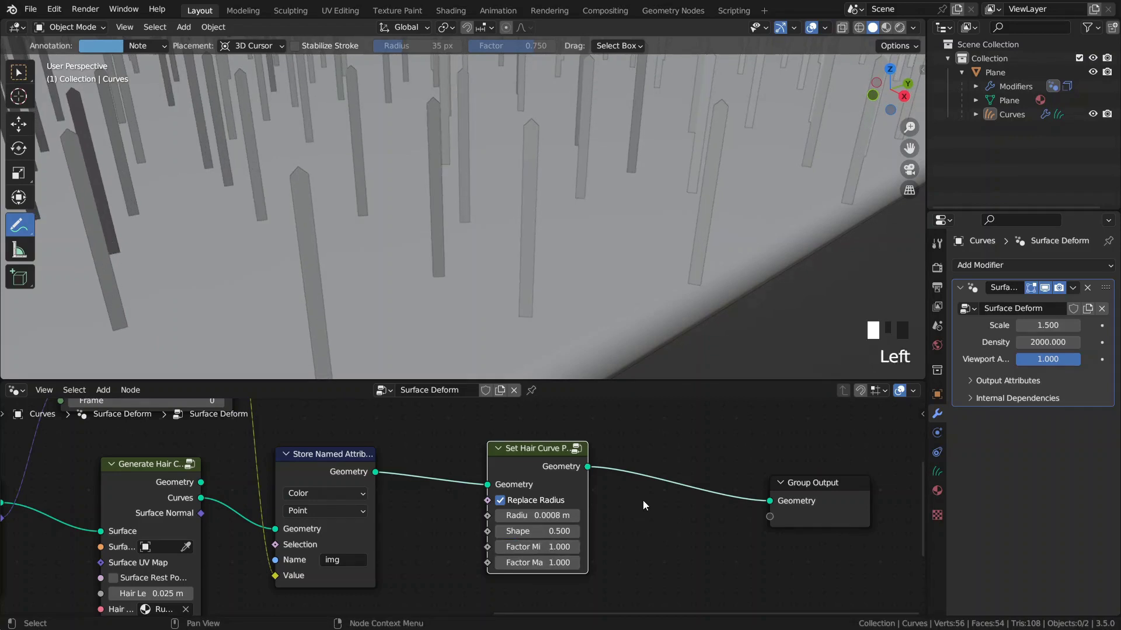
{"action": "left_click", "coordinate": [541, 547]}
{"action": "type", "text": "0"}
{"action": "key", "text": "Return"}
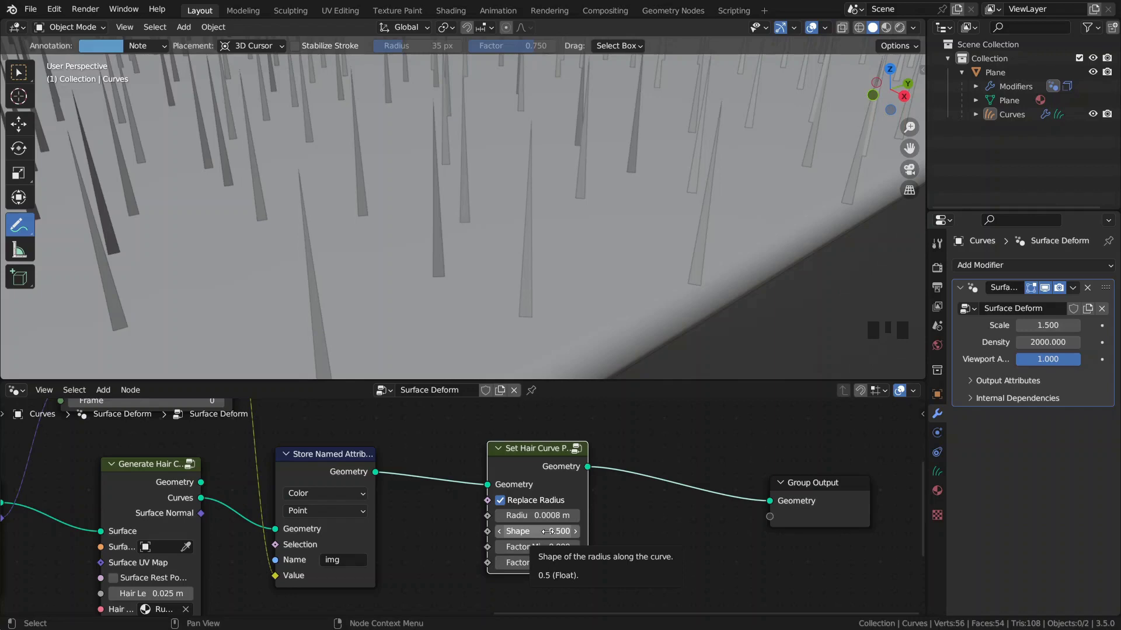
Set the Set Hair Curve Profile node's Shape to 0.1
{"action": "left_click", "coordinate": [548, 532]}
{"action": "key", "text": "BackSpace"}
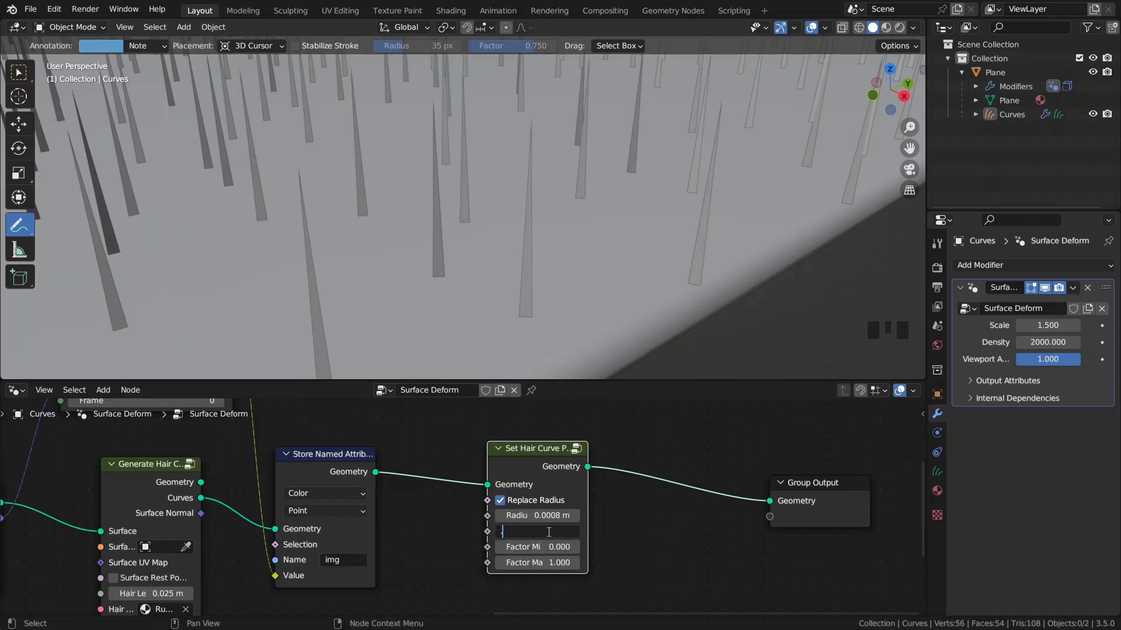
{"action": "type", "text": ".1"}
{"action": "key", "text": "Return"}
Add a second Geometry Nodes modifier with a new node tree to Curves, and move its Group Output away from the Group Input
{"action": "scroll", "coordinate": [548, 528], "scroll_direction": "down", "scroll_amount": 8}
{"action": "scroll", "coordinate": [524, 498], "scroll_direction": "down", "scroll_amount": 5, "text": "shift"}
{"action": "middle_click_drag", "start_coordinate": [415, 492], "coordinate": [605, 557], "text": "shift"}
{"action": "scroll", "coordinate": [544, 527], "scroll_direction": "down", "scroll_amount": 2}
{"action": "scroll", "coordinate": [534, 519], "scroll_direction": "up", "scroll_amount": 2}
{"action": "middle_click_drag", "start_coordinate": [563, 490], "coordinate": [439, 516]}
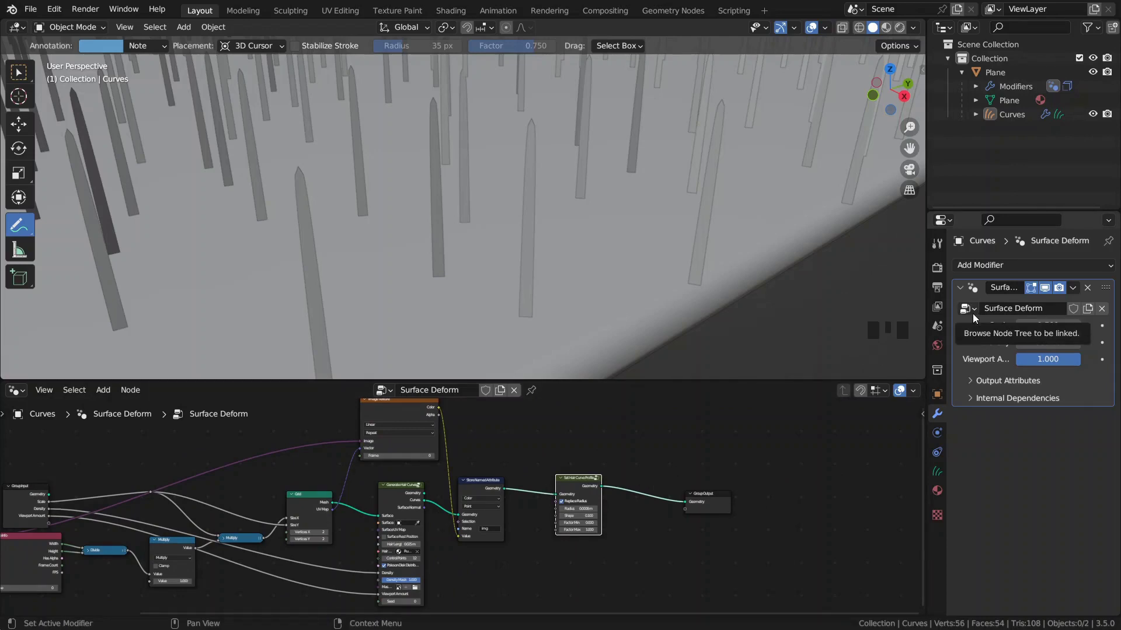
{"action": "left_click", "coordinate": [1000, 268]}
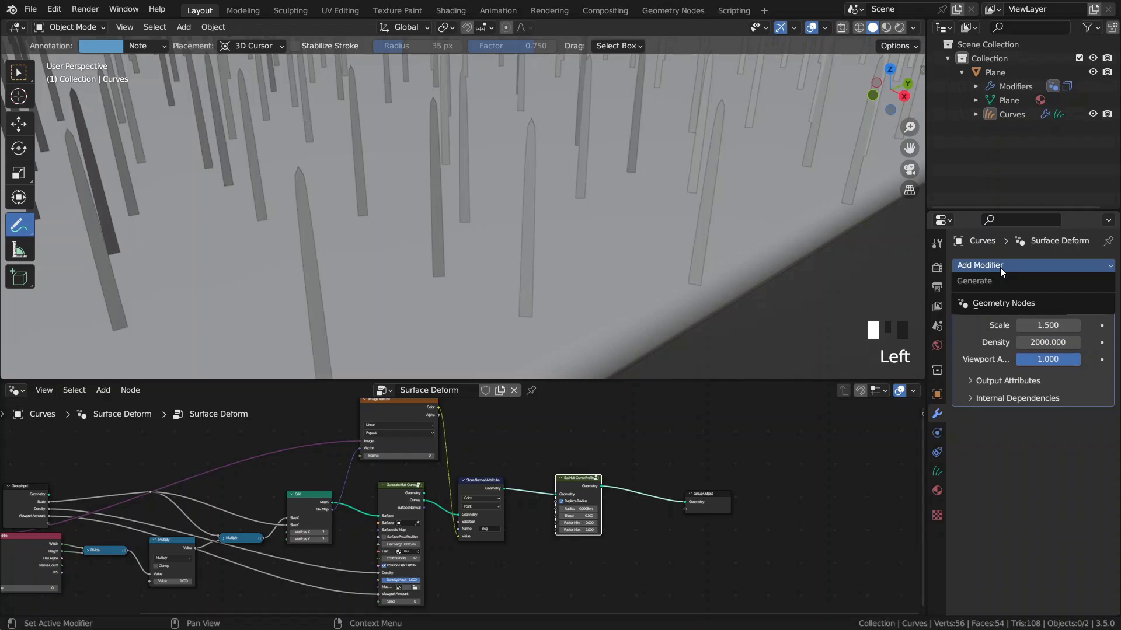
{"action": "left_click", "coordinate": [1001, 303]}
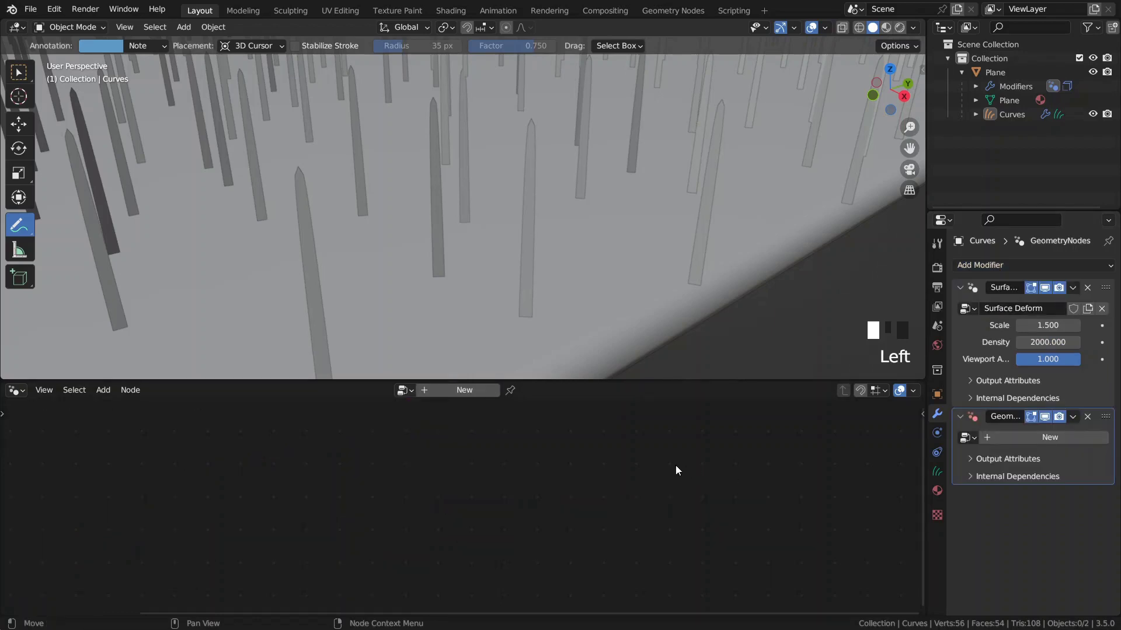
{"action": "left_click", "coordinate": [457, 390]}
{"action": "scroll", "coordinate": [443, 520], "scroll_direction": "up", "scroll_amount": 2}
{"action": "left_click_drag", "start_coordinate": [367, 521], "coordinate": [751, 524]}
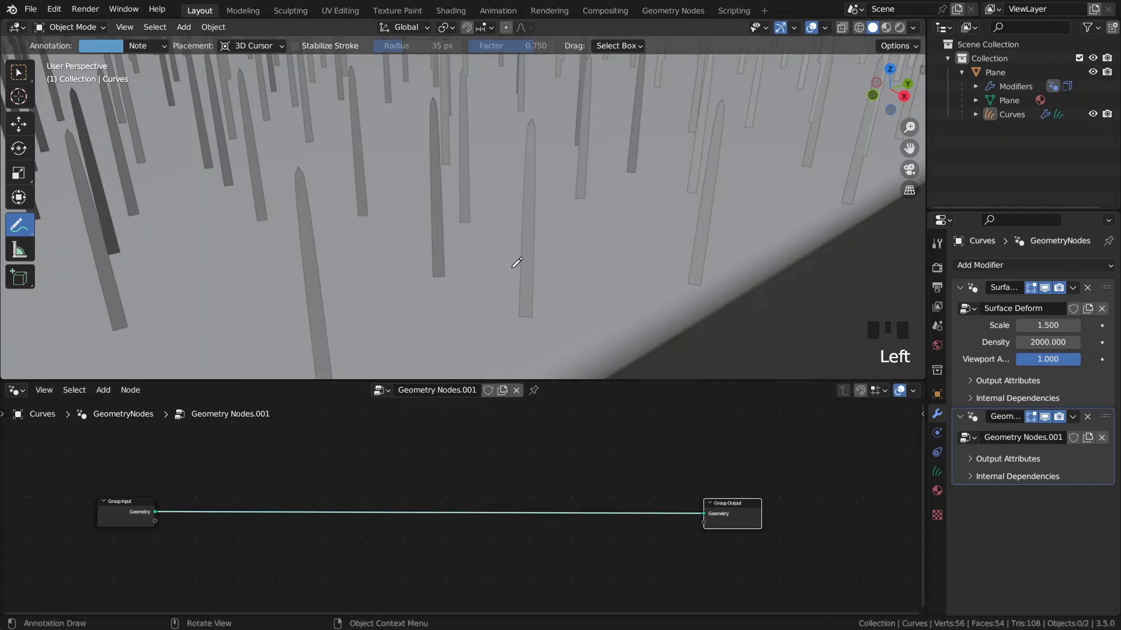
Set the Density of the Surface Deform modifier to 4000
{"action": "scroll", "coordinate": [493, 204], "scroll_direction": "down", "scroll_amount": 6}
{"action": "middle_click_drag", "start_coordinate": [493, 205], "coordinate": [514, 256]}
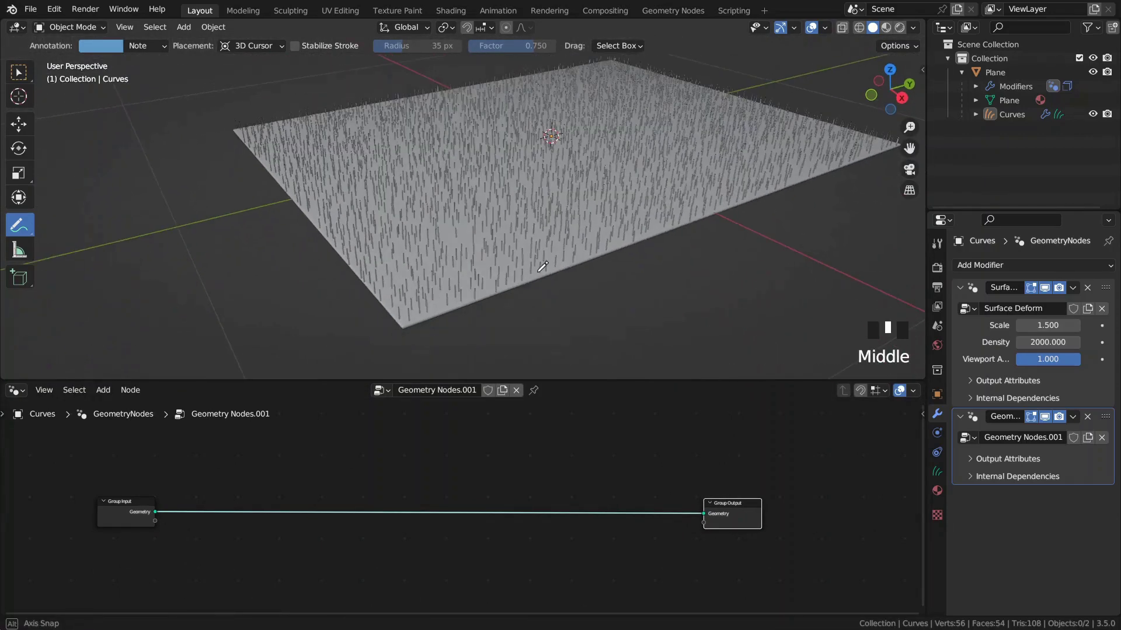
{"action": "left_click", "coordinate": [1047, 342]}
{"action": "left_click", "coordinate": [1022, 342]}
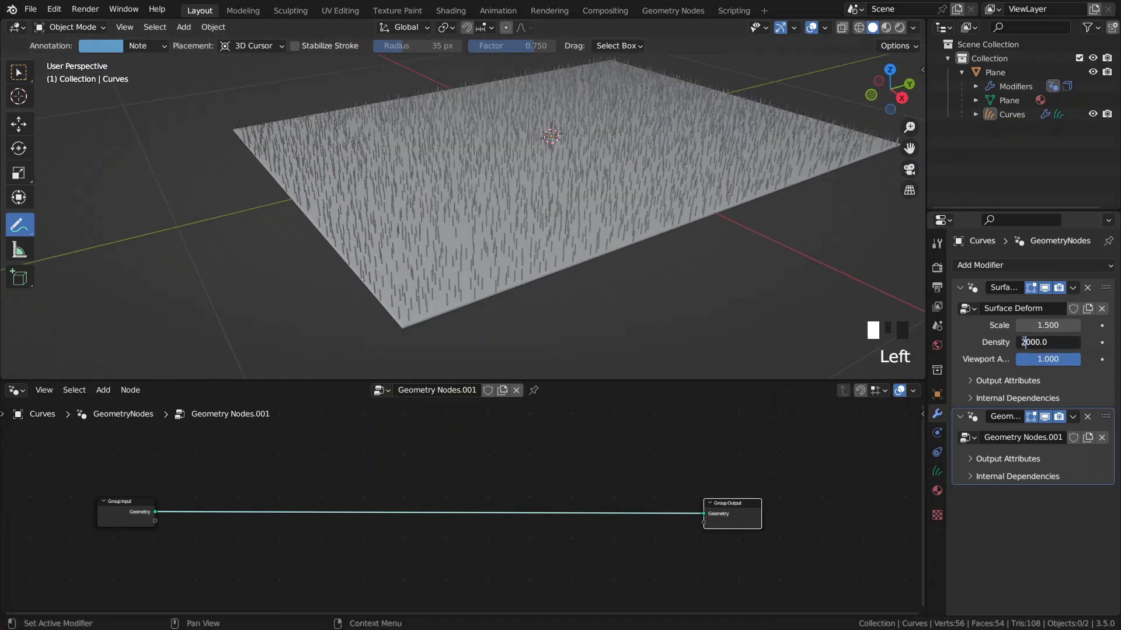
{"action": "type", "text": "4"}
{"action": "key", "text": "Delete"}
{"action": "key", "text": "Return"}
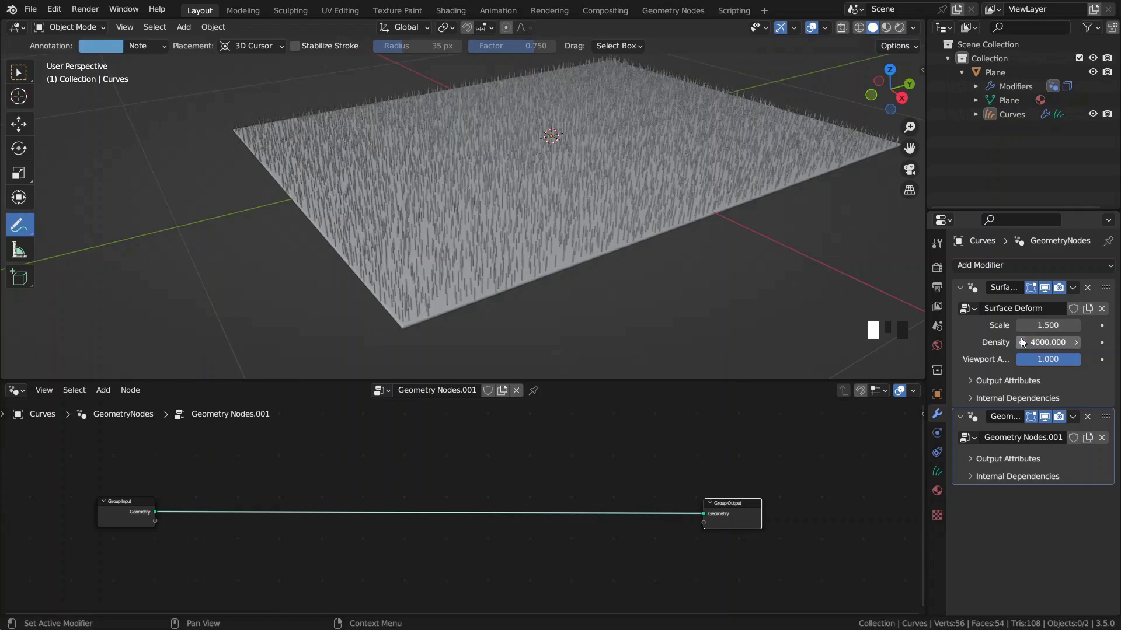
{"action": "middle_click_drag", "start_coordinate": [660, 262], "coordinate": [572, 284]}
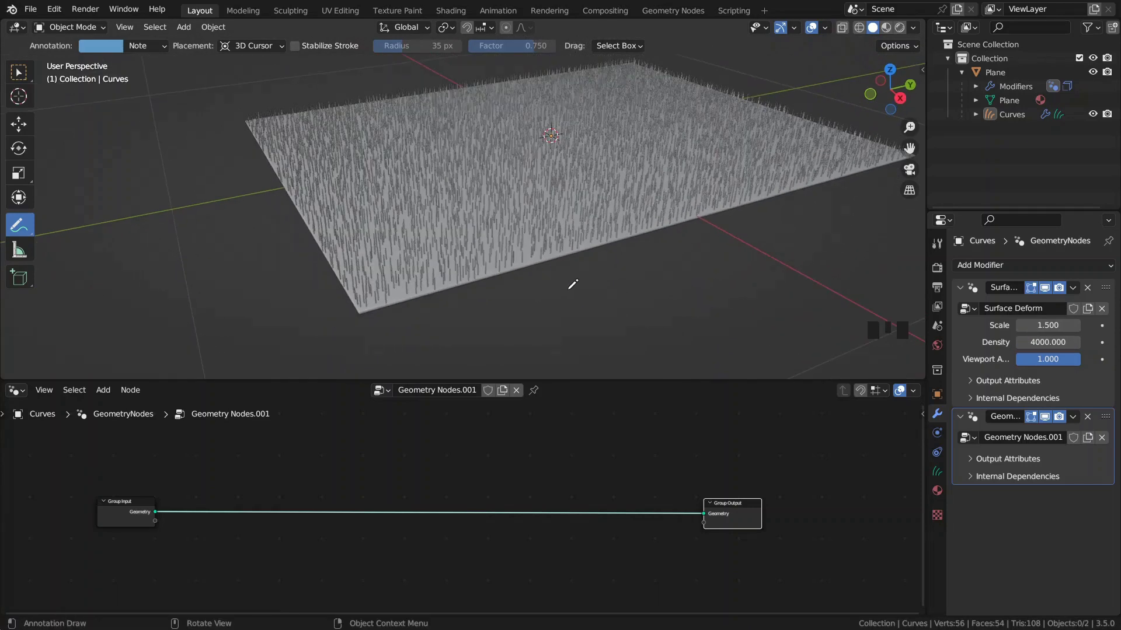
Insert a Hair Curves Noise node between the Group Input and Group Output nodes
{"action": "middle_click_drag", "start_coordinate": [272, 503], "coordinate": [320, 489]}
{"action": "key", "text": "shift+a"}
{"action": "mouse_move", "coordinate": [321, 489]}
{"action": "mouse_move", "coordinate": [404, 493]}
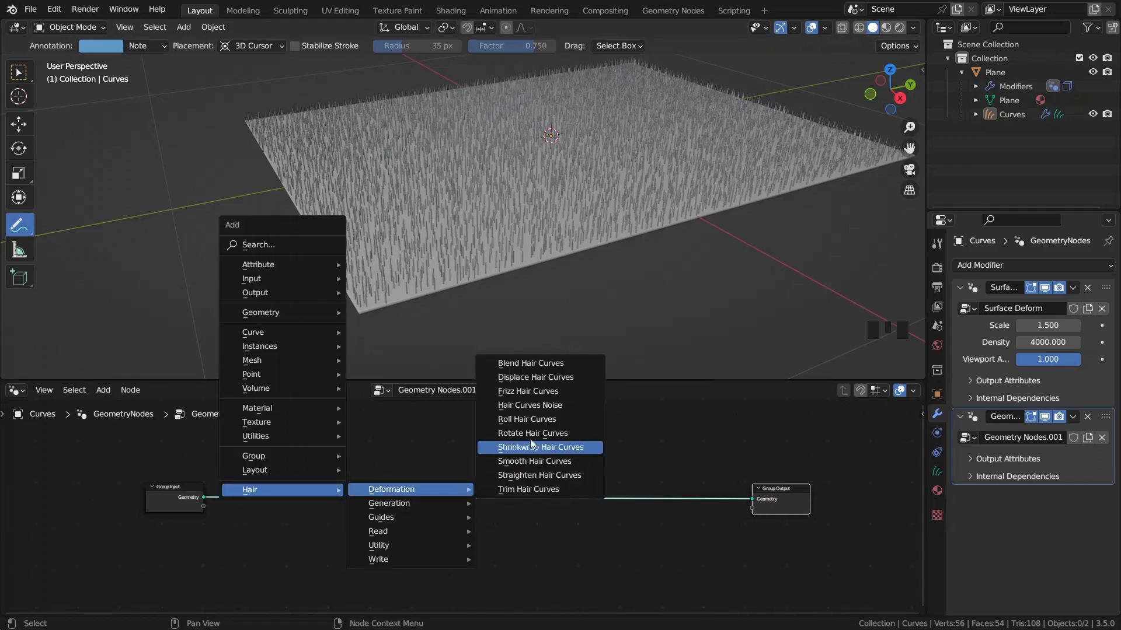
{"action": "left_click", "coordinate": [542, 408]}
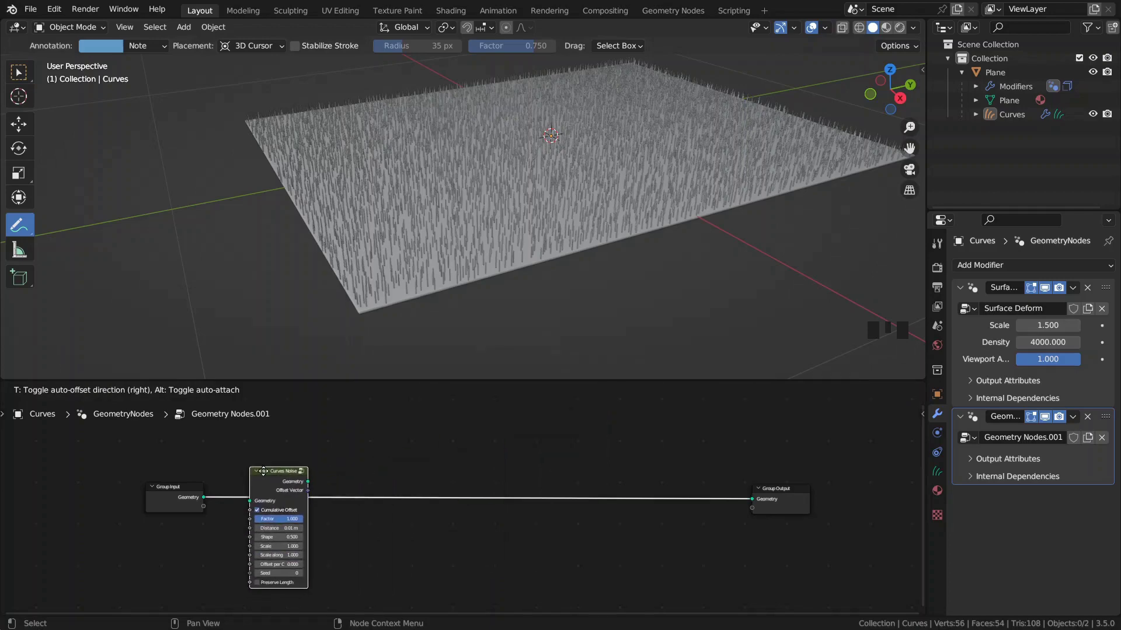
{"action": "left_click", "coordinate": [320, 516]}
{"action": "scroll", "coordinate": [320, 516], "scroll_direction": "up", "scroll_amount": 6}
{"action": "middle_click_drag", "start_coordinate": [320, 516], "coordinate": [447, 508]}
{"action": "middle_click_drag", "start_coordinate": [455, 280], "coordinate": [429, 298]}
{"action": "scroll", "coordinate": [476, 266], "scroll_direction": "up", "scroll_amount": 2}
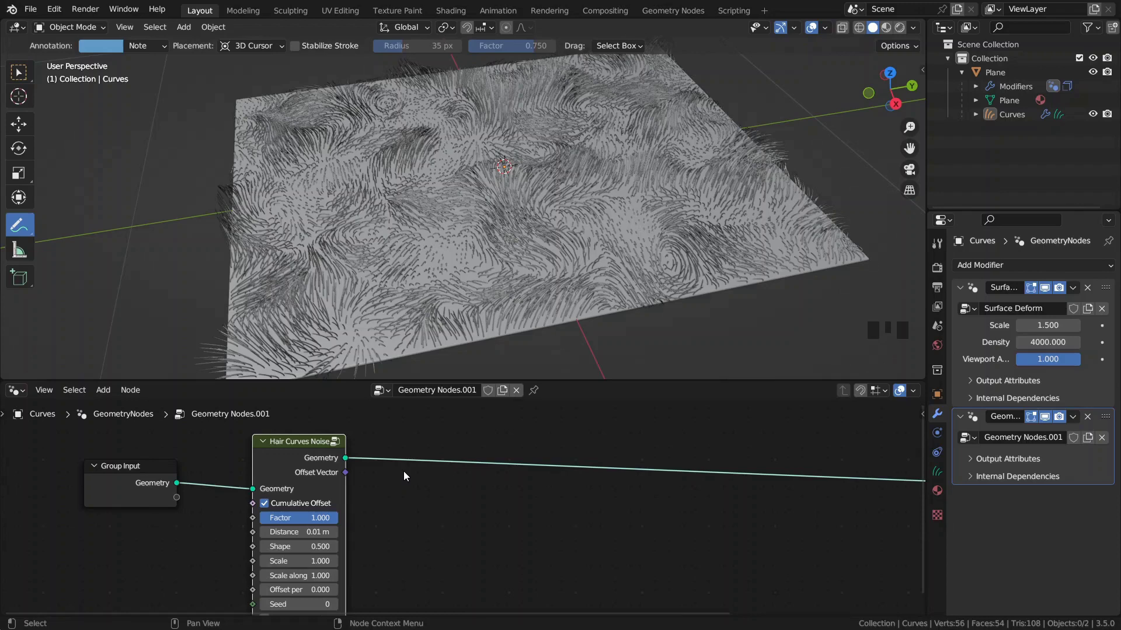
{"action": "middle_click_drag", "start_coordinate": [554, 264], "coordinate": [547, 207]}
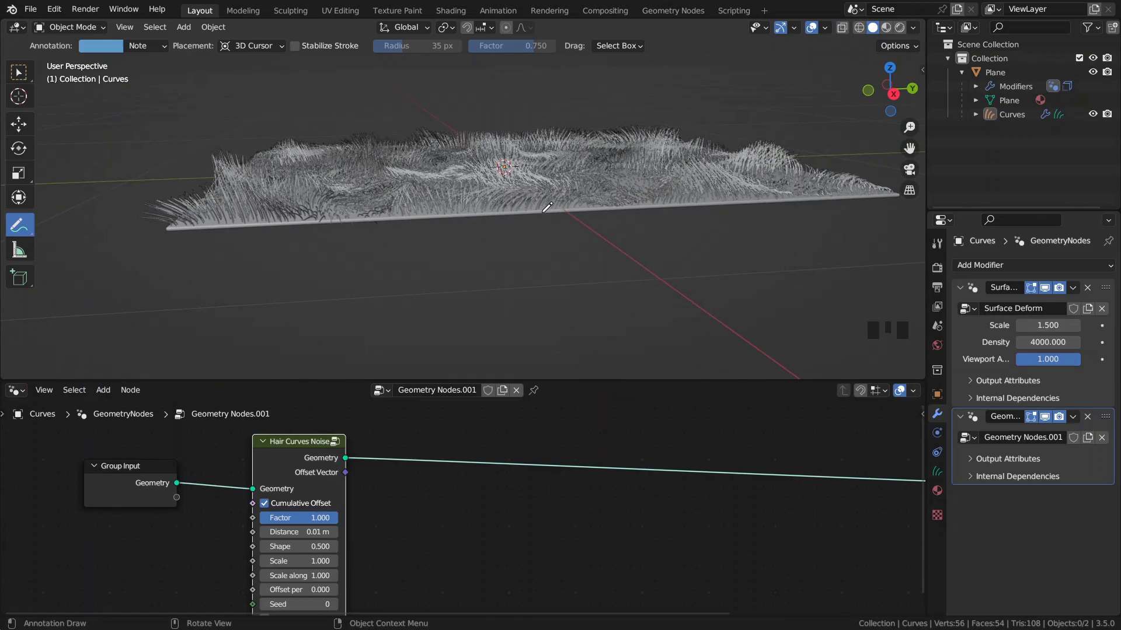
Add an unconnected Set Position node beside the Hair Curves Noise node
{"action": "key", "text": "space"}
{"action": "type", "text": "se"}
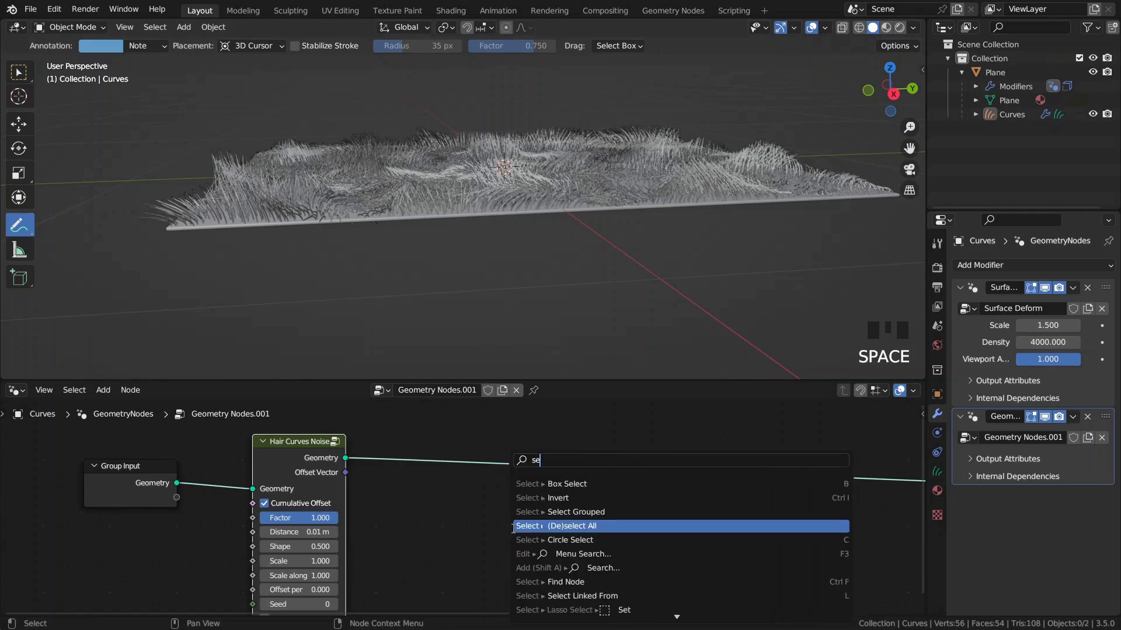
{"action": "type", "text": "t po"}
{"action": "key", "text": "Return"}
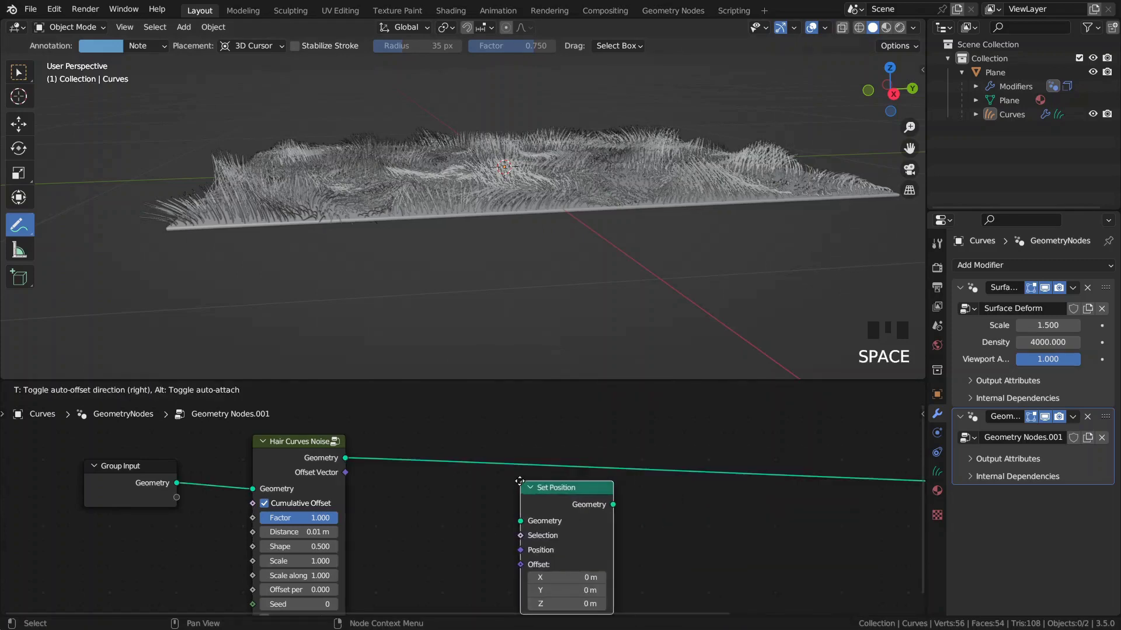
{"action": "left_click", "coordinate": [581, 509]}
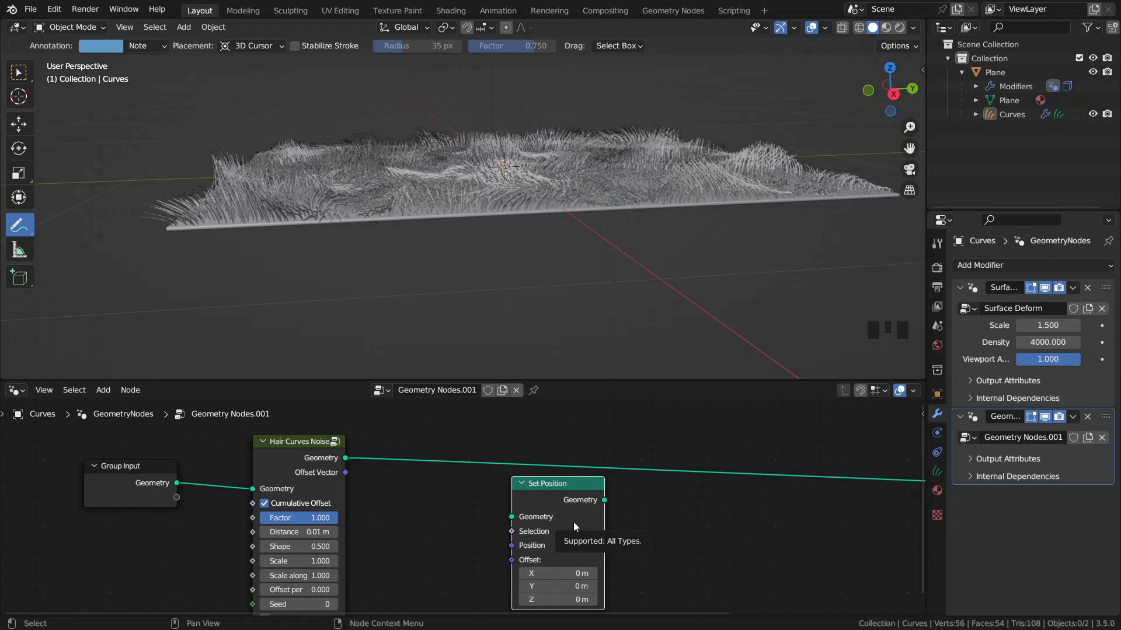
Enable Preserve Length on the Hair Curves Noise node, and delete the Set Position node
{"action": "middle_click_drag", "start_coordinate": [457, 551], "coordinate": [443, 505]}
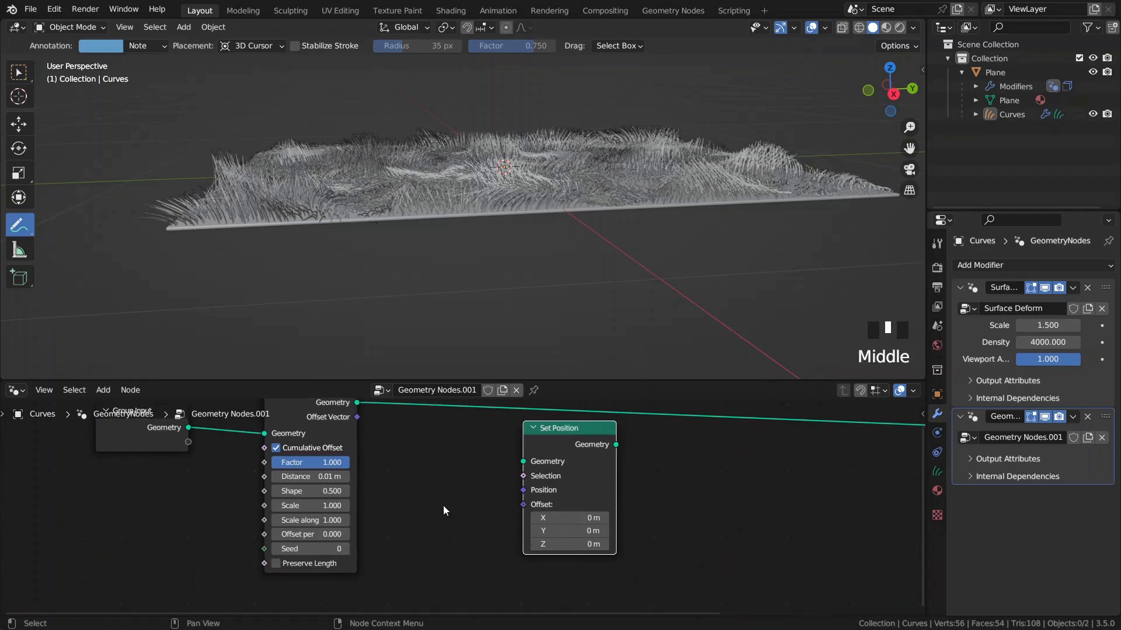
{"action": "left_click", "coordinate": [288, 566]}
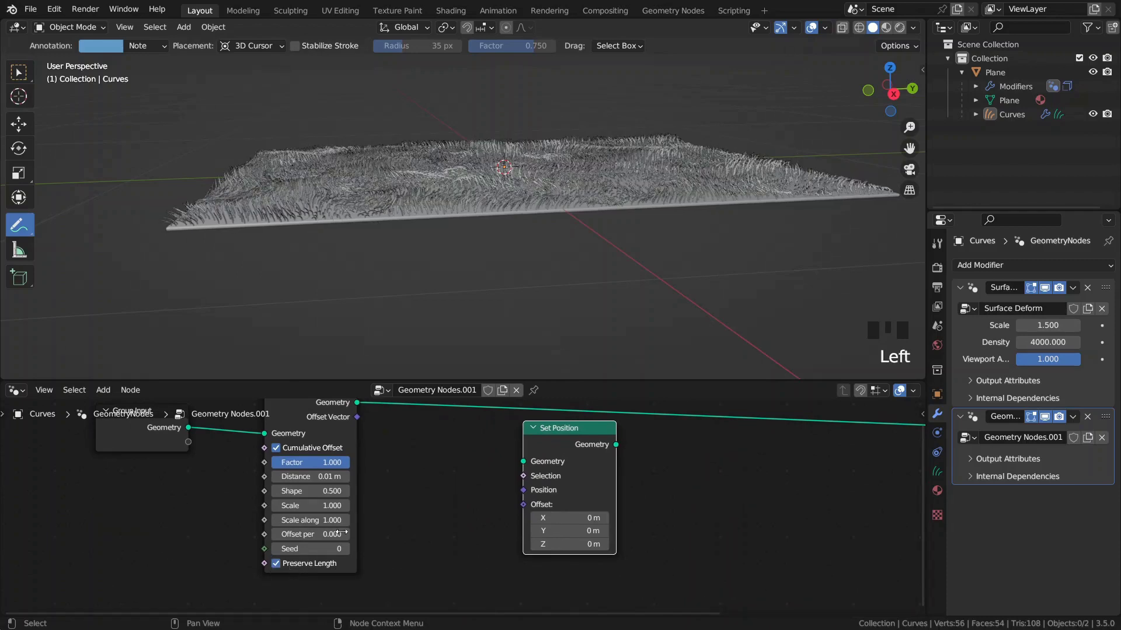
{"action": "middle_click_drag", "start_coordinate": [457, 250], "coordinate": [456, 280]}
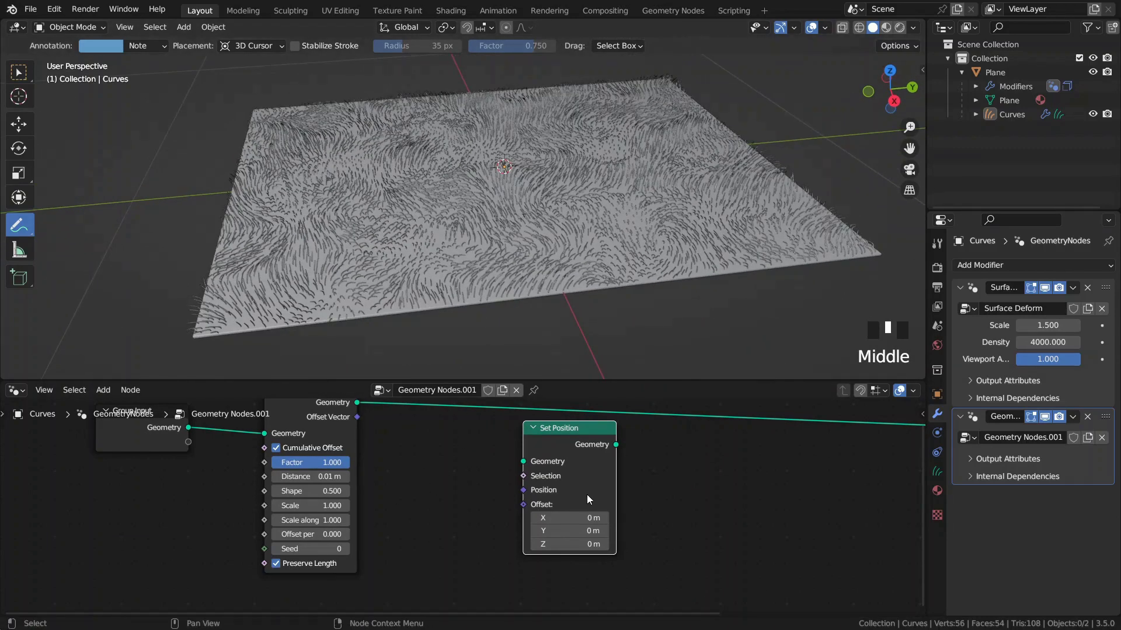
{"action": "key", "text": "x"}
Vary the overall Factor of the Hair Curves Noise node and return it to 1
{"action": "middle_click_drag", "start_coordinate": [455, 450], "coordinate": [479, 491]}
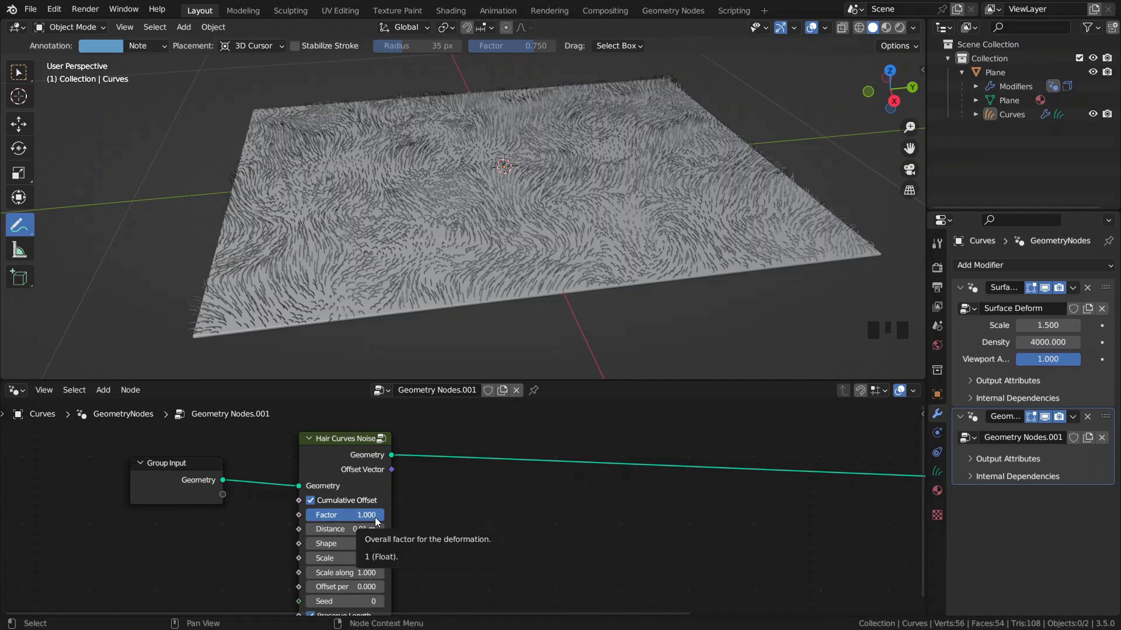
{"action": "mouse_move", "coordinate": [374, 518]}
{"action": "left_mouse_down"}
{"action": "mouse_move", "coordinate": [326, 517]}
{"action": "mouse_move", "coordinate": [383, 517]}
{"action": "left_mouse_up"}
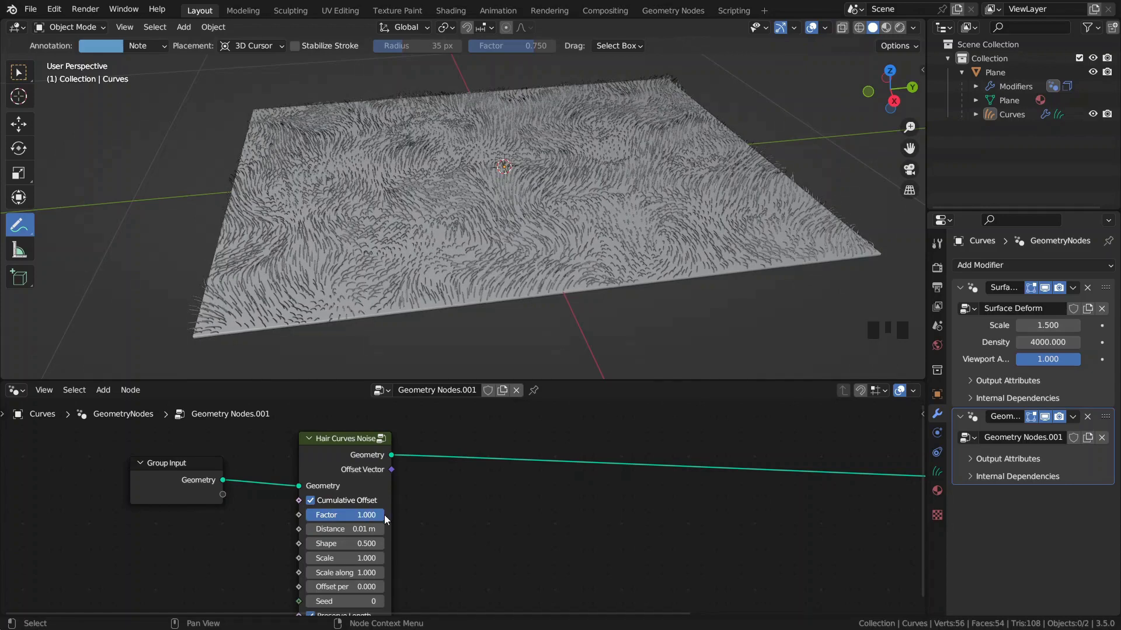
{"action": "middle_click_drag", "start_coordinate": [433, 520], "coordinate": [436, 495]}
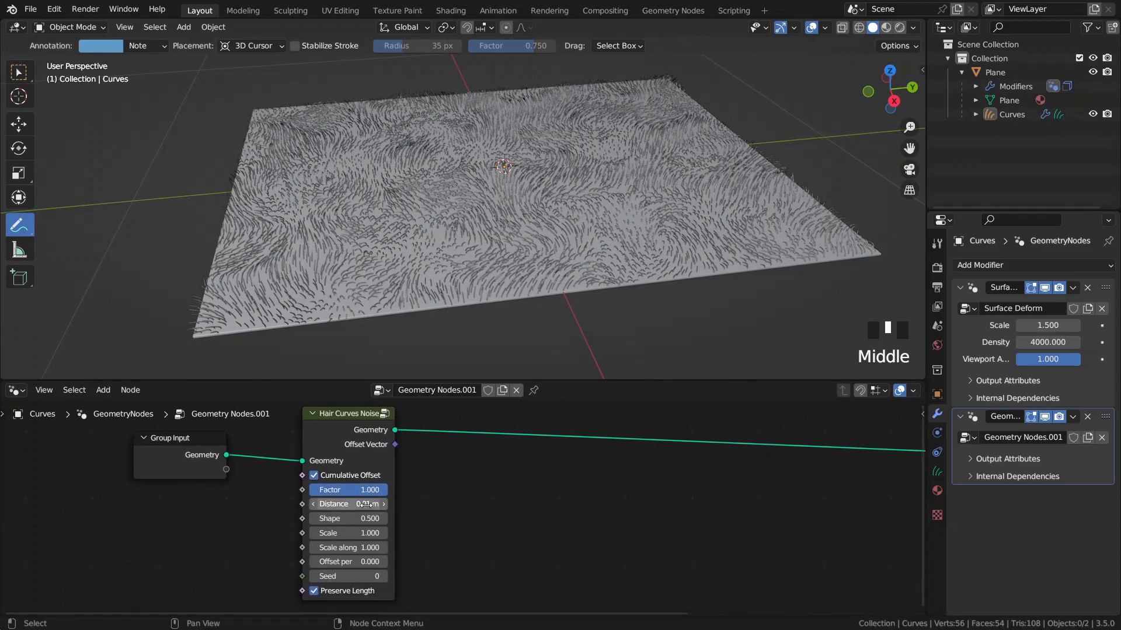
Turn off Preserve Length on the Hair Curves Noise node
{"action": "left_click", "coordinate": [346, 591]}
{"action": "mouse_move", "coordinate": [362, 505]}
{"action": "left_mouse_down"}
{"action": "mouse_move", "coordinate": [396, 505]}
{"action": "mouse_move", "coordinate": [361, 505]}
{"action": "left_mouse_up"}
{"action": "scroll", "coordinate": [473, 315], "scroll_direction": "down", "scroll_amount": 2}
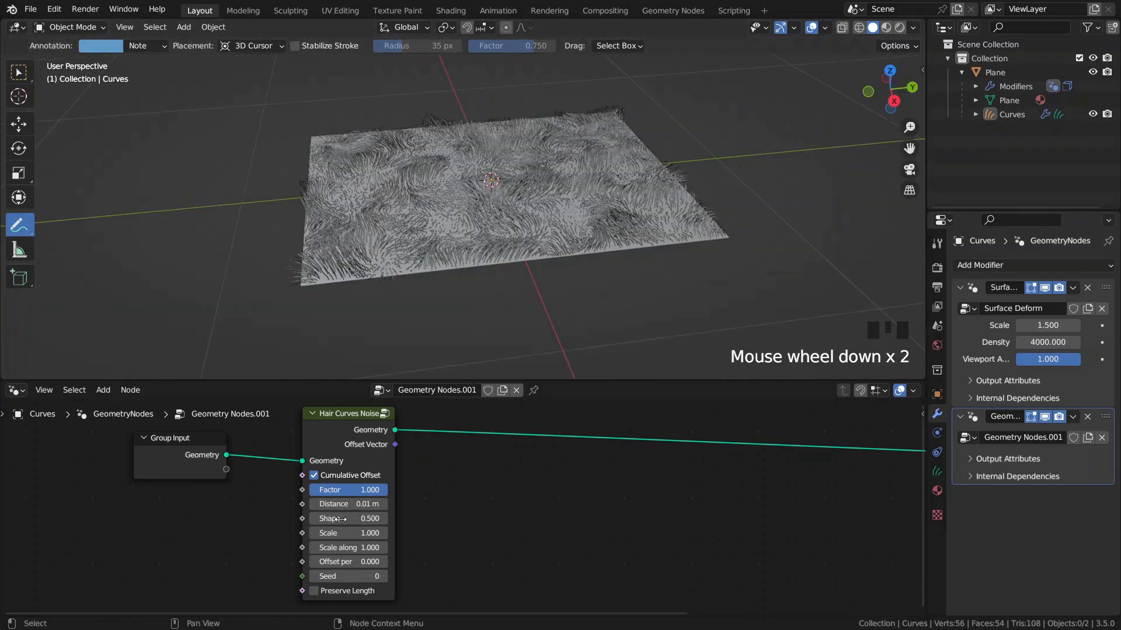
Try a Distance of 0.06 m on the Hair Curves Noise node and return it to 0.01 m
{"action": "mouse_move", "coordinate": [343, 505]}
{"action": "left_mouse_down", "text": "shift"}
{"action": "mouse_move", "coordinate": [356, 506]}
{"action": "mouse_move", "coordinate": [346, 507]}
{"action": "left_mouse_up", "text": "shift"}
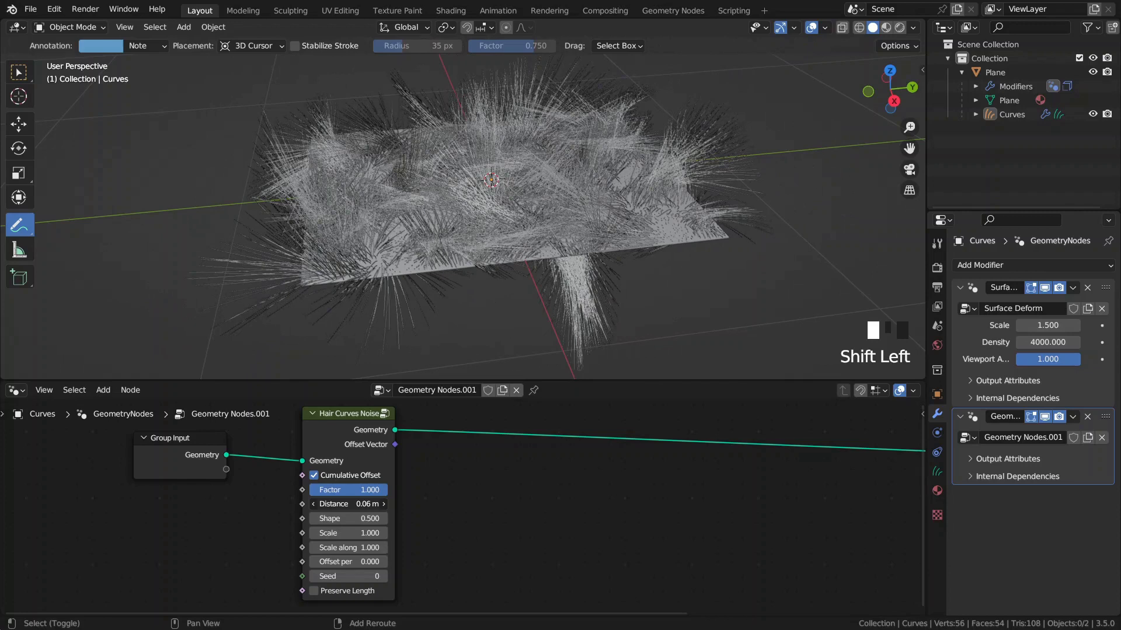
{"action": "left_click", "coordinate": [346, 507]}
{"action": "key", "text": "BackSpace"}
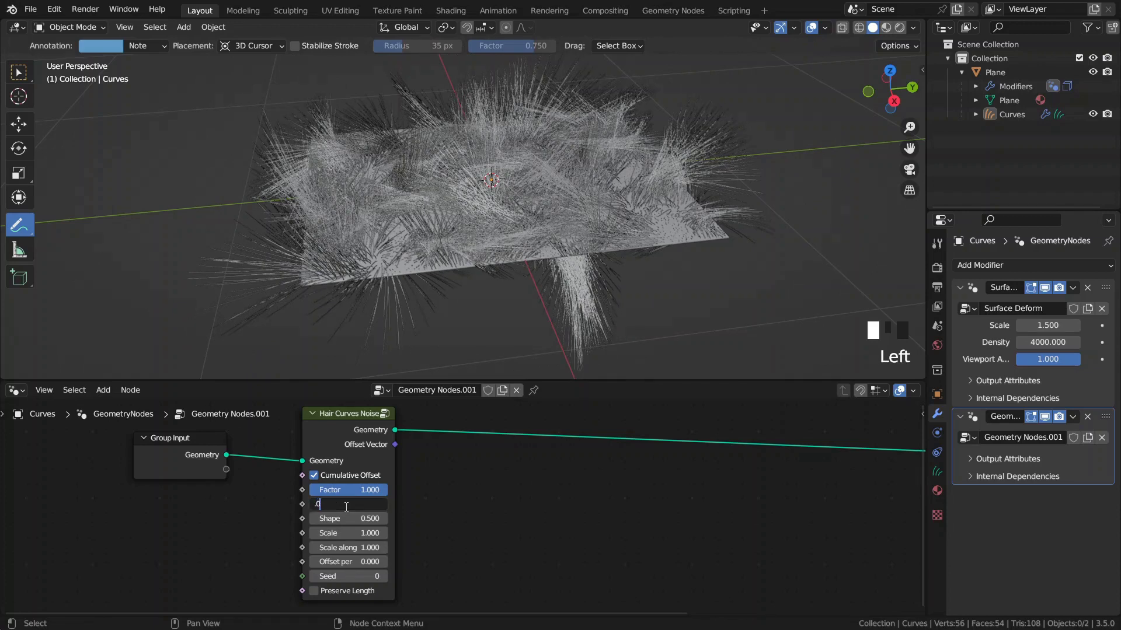
{"action": "key", "text": "Return"}
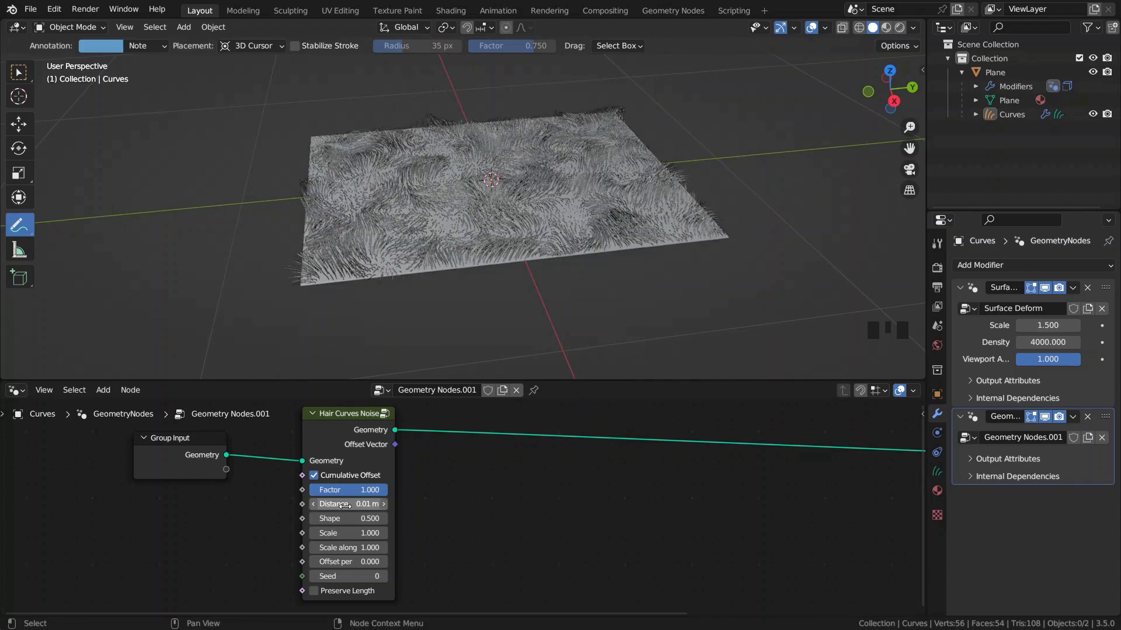
Enable Preserve Length on the Hair Curves Noise node and inspect the rug strands from a low angle
{"action": "left_click", "coordinate": [314, 590]}
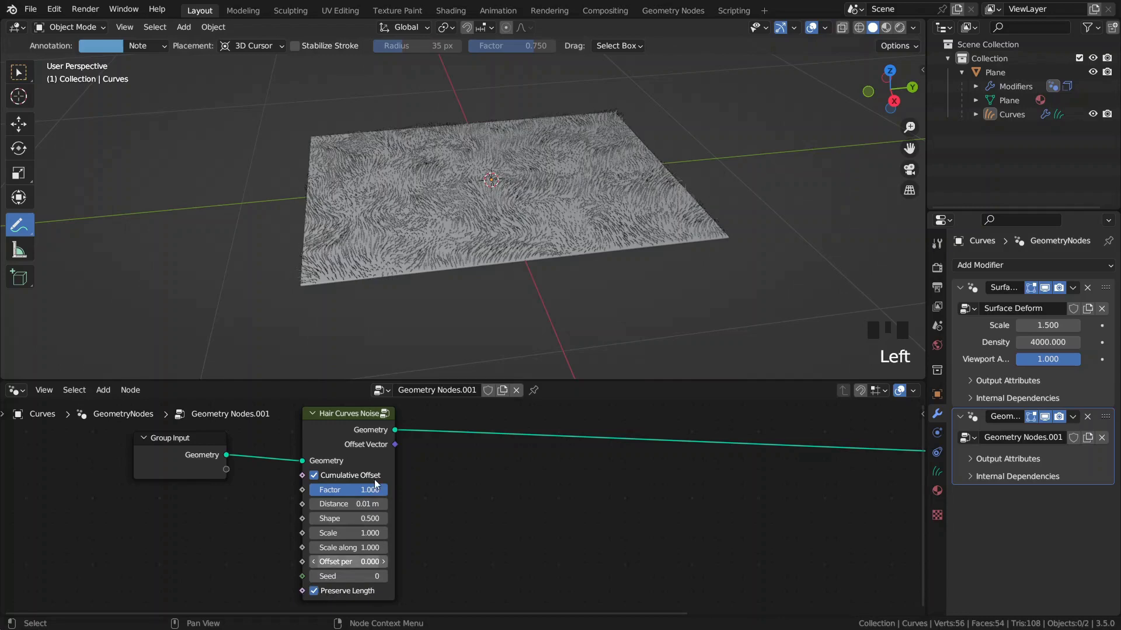
{"action": "scroll", "coordinate": [460, 261], "scroll_direction": "up", "scroll_amount": 2}
{"action": "scroll", "coordinate": [460, 261], "scroll_direction": "up", "scroll_amount": 1}
{"action": "scroll", "coordinate": [507, 235], "scroll_direction": "down", "scroll_amount": 1}
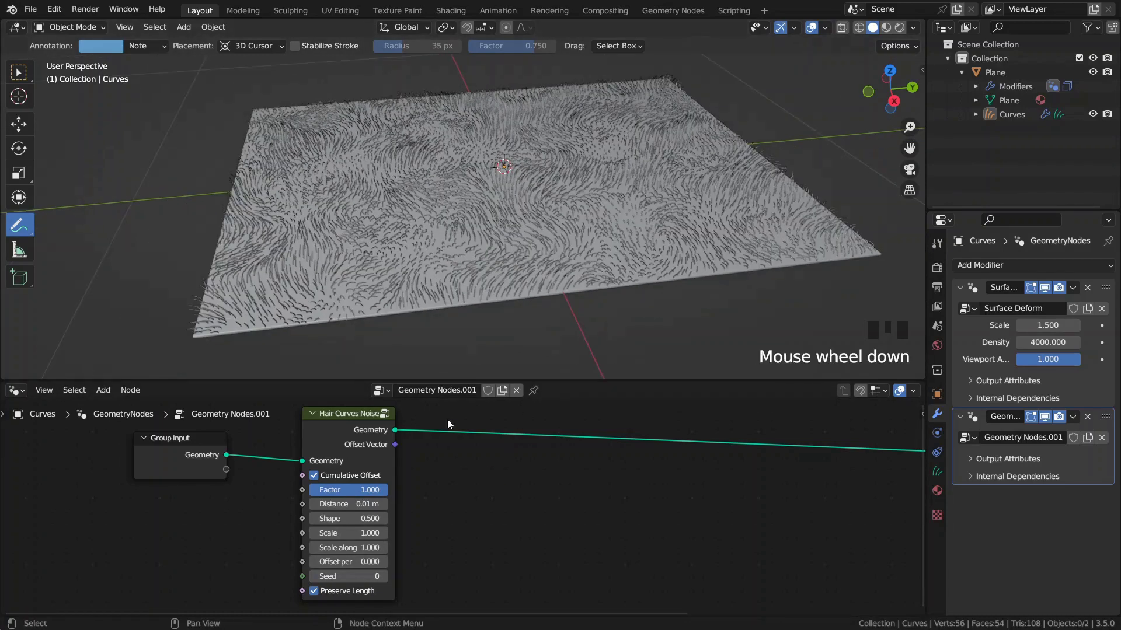
{"action": "middle_click_drag", "start_coordinate": [426, 336], "coordinate": [408, 267], "text": "shift"}
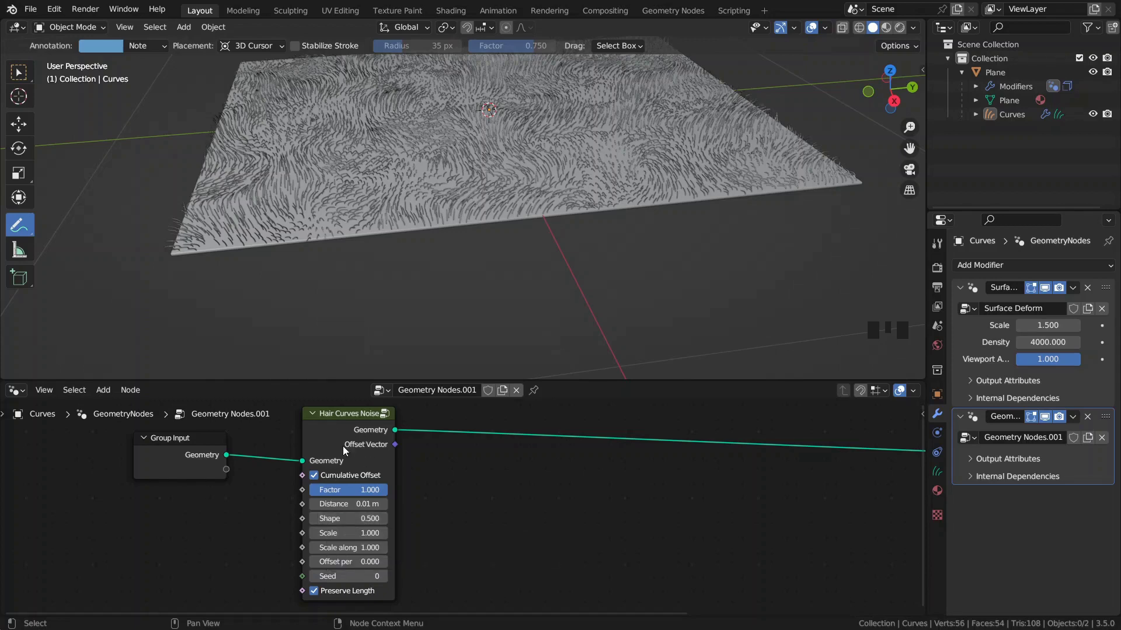
{"action": "middle_click_drag", "start_coordinate": [467, 308], "coordinate": [451, 287], "text": "shift"}
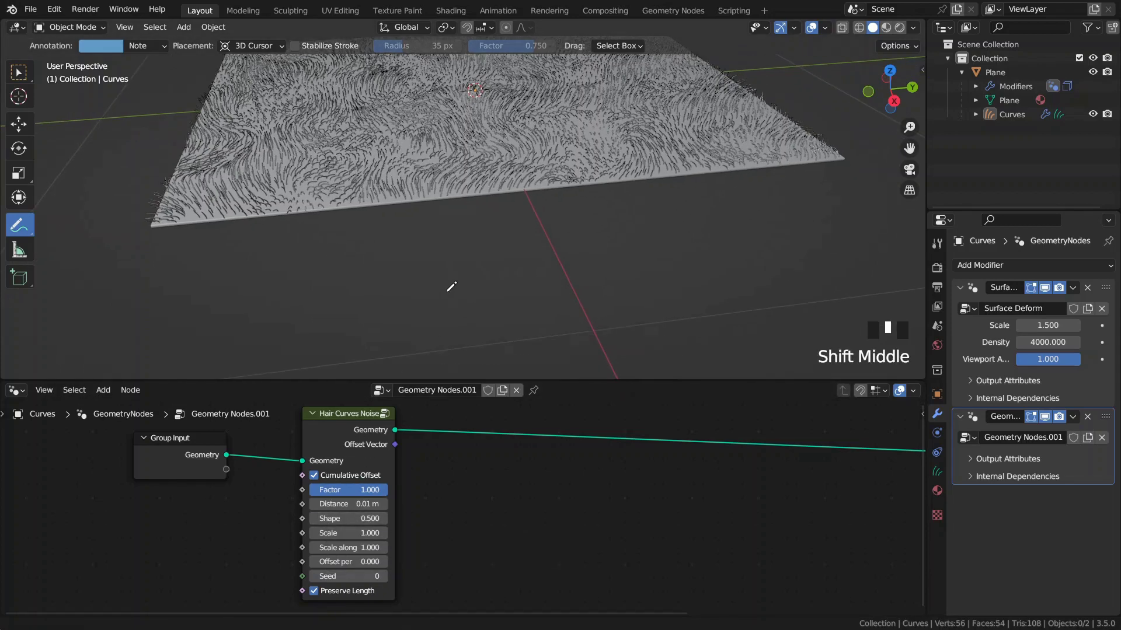
{"action": "middle_click_drag", "start_coordinate": [583, 270], "coordinate": [523, 217]}
{"action": "middle_click_drag", "start_coordinate": [528, 232], "coordinate": [517, 245]}
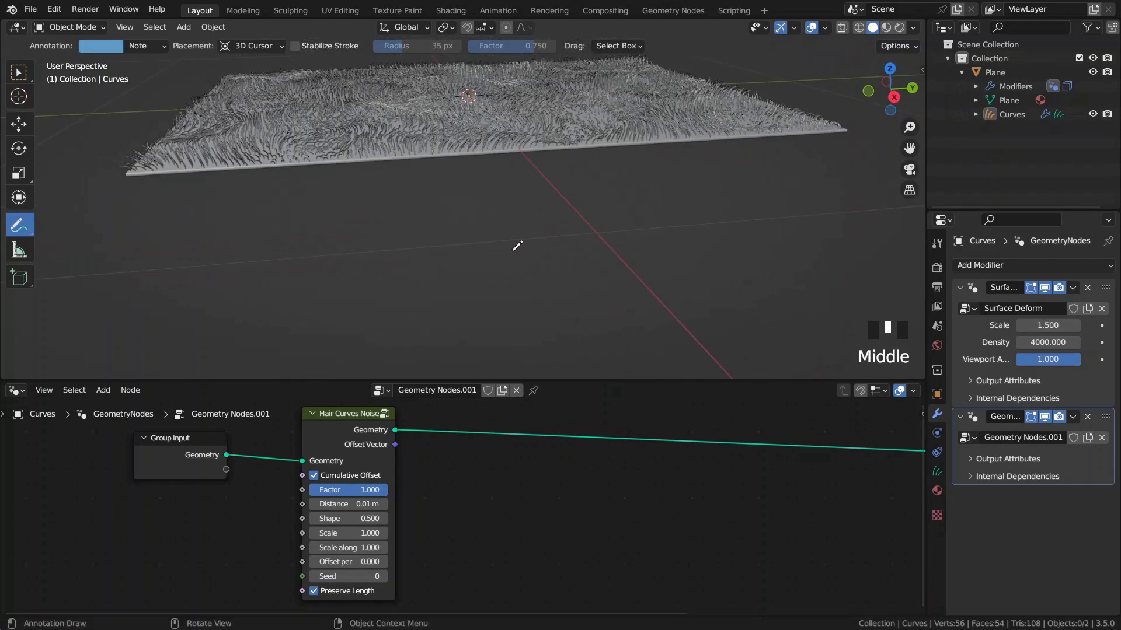
Annotate a straight strand in front of the rug and add an unconnected ColorRamp node beside the Hair Curves Noise node
{"action": "left_click_drag", "start_coordinate": [472, 186], "coordinate": [492, 349]}
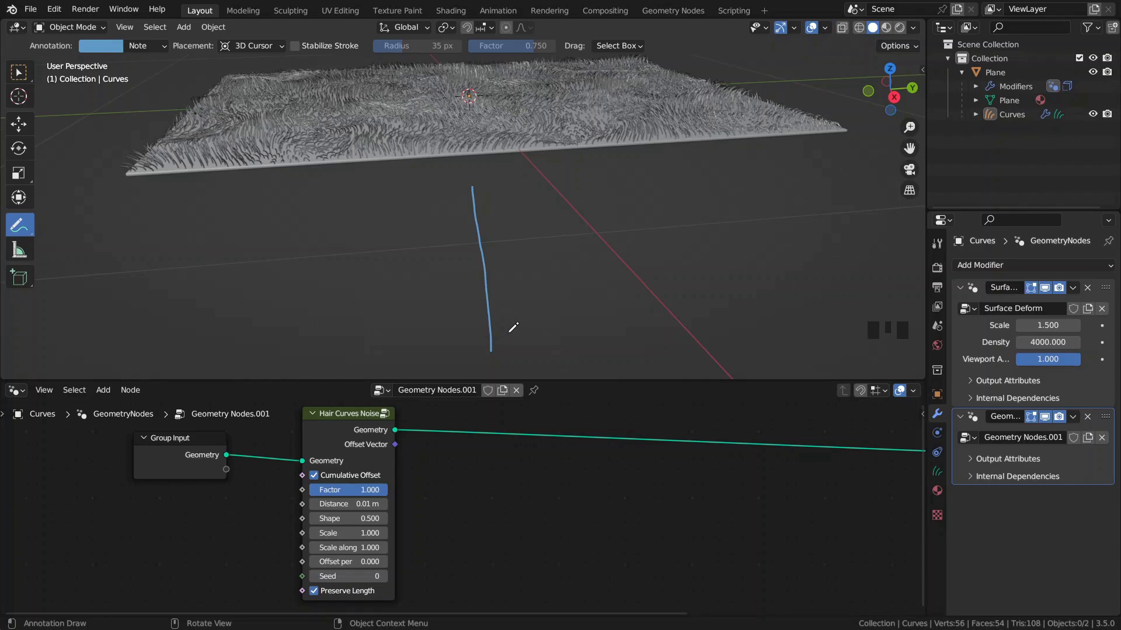
{"action": "key", "text": "space"}
{"action": "type", "text": "color ramp"}
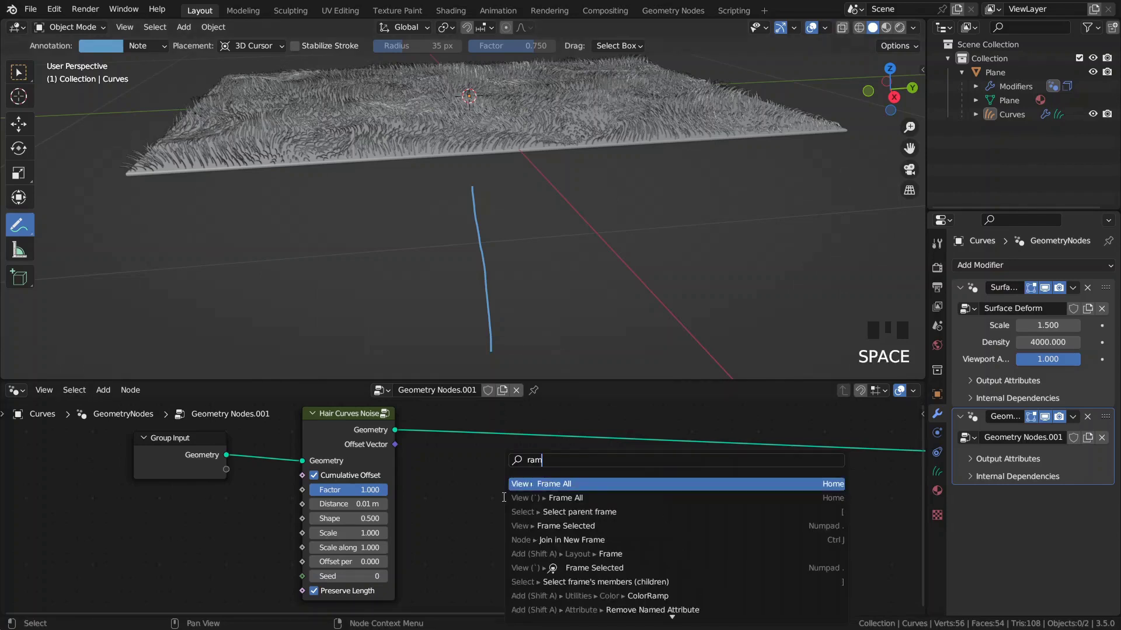
{"action": "key", "text": "Return"}
{"action": "left_click", "coordinate": [491, 459]}
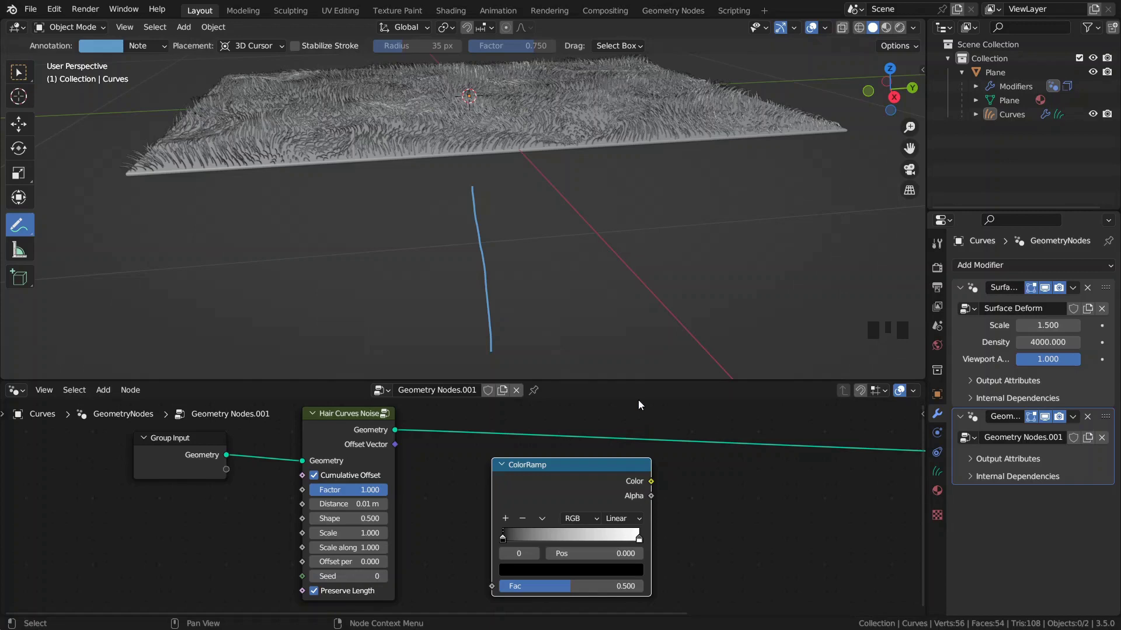
Set the noise Shape to 0, and annotate one strand with waves growing toward the tip and one evenly wavy strand
{"action": "left_click_drag", "start_coordinate": [594, 348], "coordinate": [605, 184]}
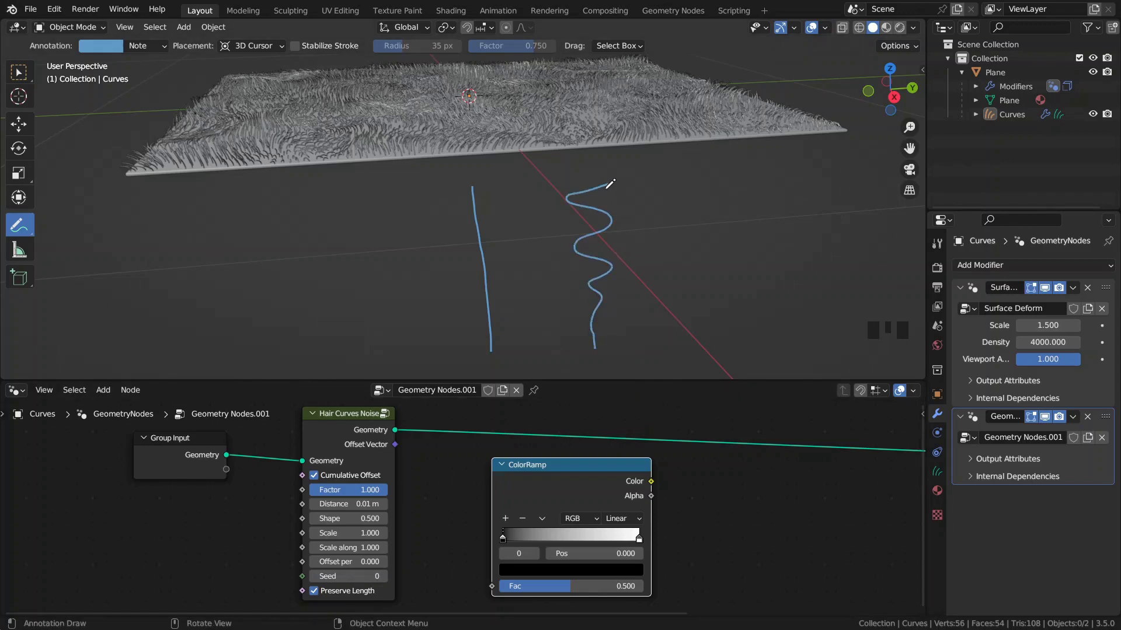
{"action": "left_click", "coordinate": [333, 517]}
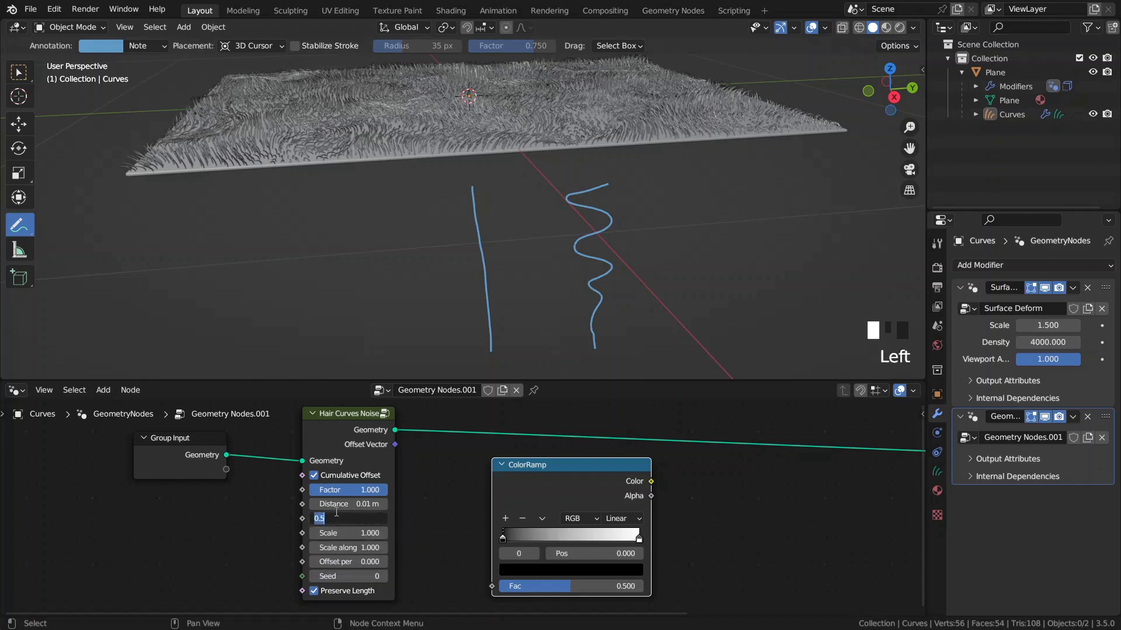
{"action": "type", "text": "0"}
{"action": "key", "text": "Return"}
{"action": "mouse_move", "coordinate": [703, 338]}
{"action": "left_mouse_down"}
{"action": "mouse_move", "coordinate": [708, 210]}
{"action": "mouse_move", "coordinate": [690, 186]}
{"action": "left_mouse_up"}
Set the noise Shape to -0.5 and annotate a fourth strand whose waves are strongest at the root
{"action": "left_click", "coordinate": [377, 517]}
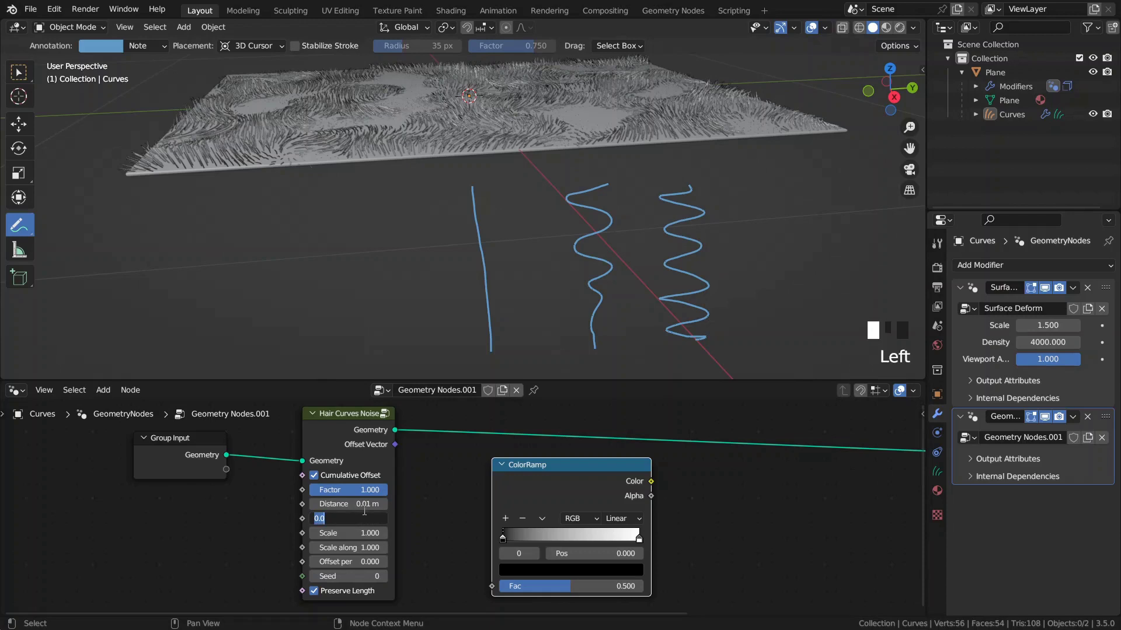
{"action": "key", "text": "BackSpace"}
{"action": "type", "text": "-.5"}
{"action": "key", "text": "Return"}
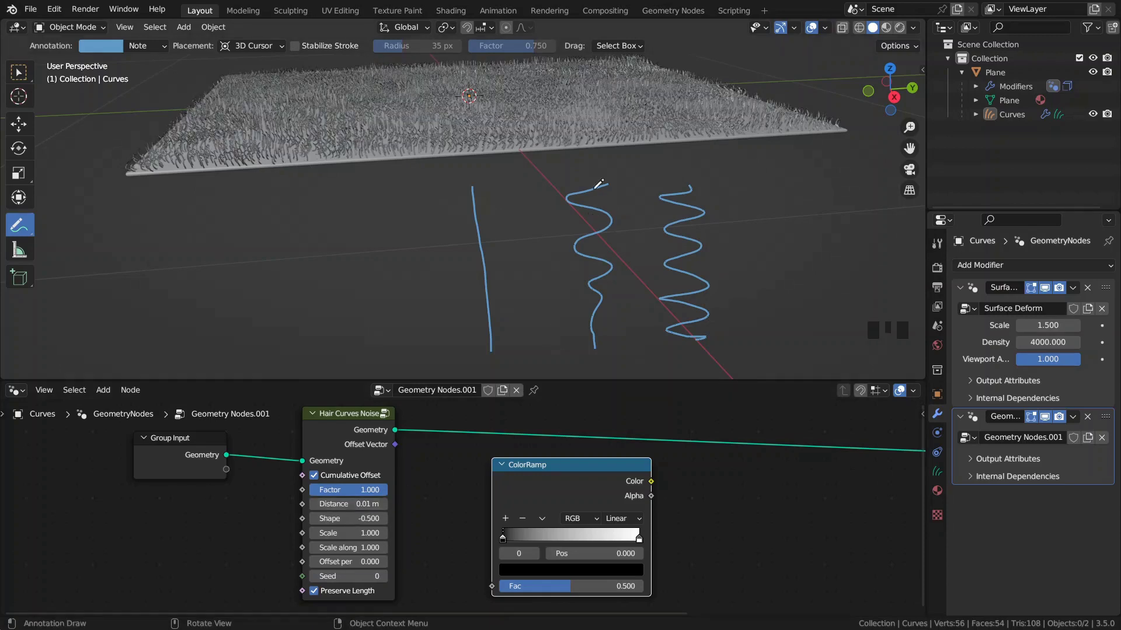
{"action": "mouse_move", "coordinate": [784, 185]}
{"action": "left_mouse_down"}
{"action": "mouse_move", "coordinate": [796, 254]}
{"action": "mouse_move", "coordinate": [763, 295]}
{"action": "mouse_move", "coordinate": [817, 328]}
{"action": "left_mouse_up"}
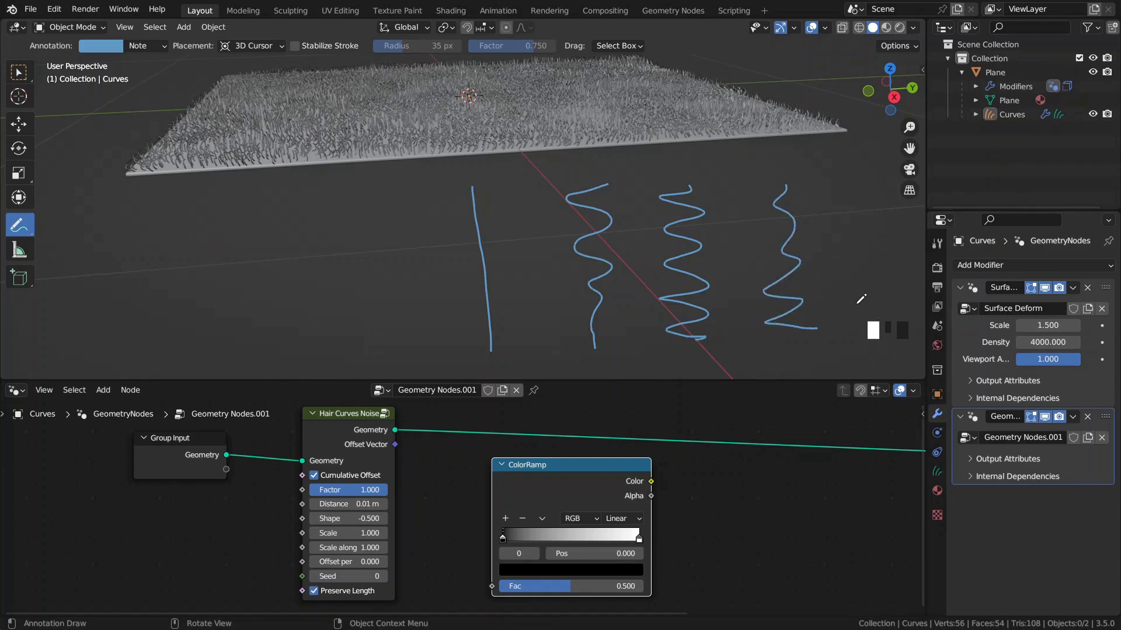
Reverse the ColorRamp gradient to run from white to black, and erase the last two wavy strand annotations
{"action": "left_click_drag", "start_coordinate": [502, 536], "coordinate": [566, 536]}
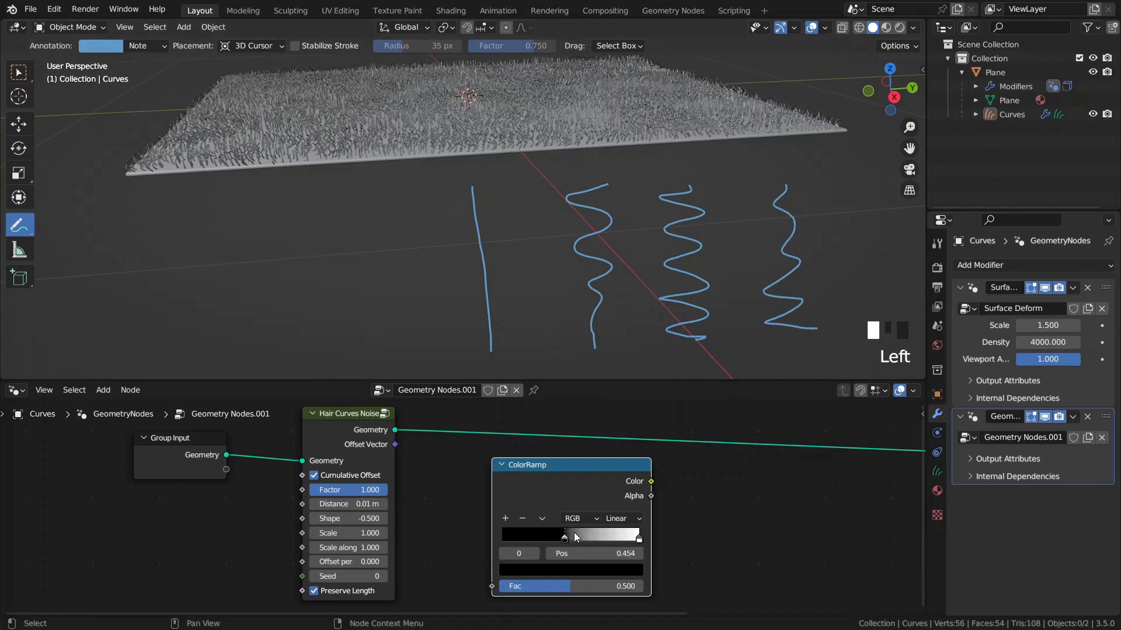
{"action": "left_click_drag", "start_coordinate": [640, 535], "coordinate": [663, 537]}
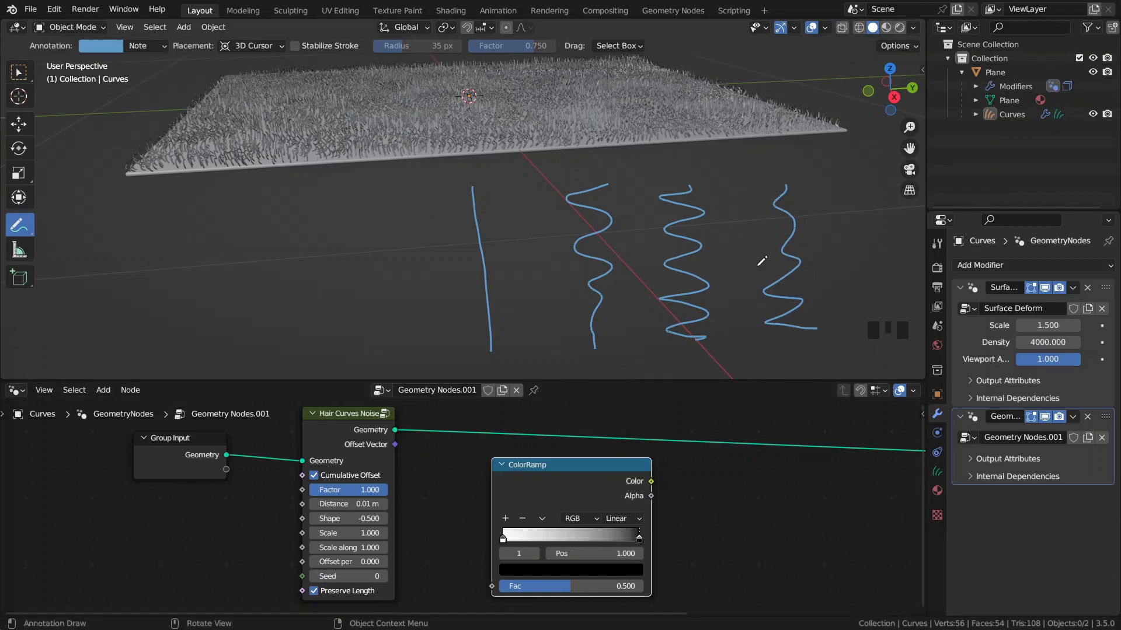
{"action": "mouse_move", "coordinate": [762, 261]}
{"action": "left_mouse_down", "text": "ctrl"}
{"action": "mouse_move", "coordinate": [795, 316]}
{"action": "mouse_move", "coordinate": [745, 341]}
{"action": "mouse_move", "coordinate": [677, 314]}
{"action": "left_mouse_up", "text": "ctrl"}
{"action": "left_click_drag", "start_coordinate": [691, 243], "coordinate": [681, 187], "text": "ctrl"}
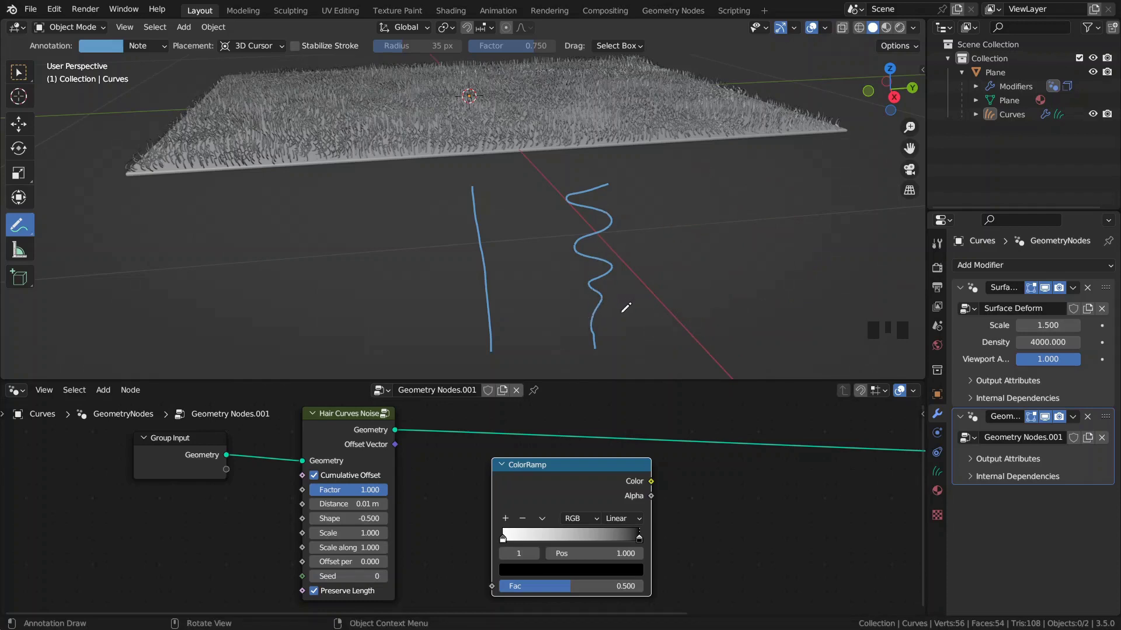
Set the noise Shape to 0.5, try 0.2 for comparison, and return it to 0.5
{"action": "left_click", "coordinate": [354, 520]}
{"action": "type", "text": "0.5"}
{"action": "key", "text": "Return"}
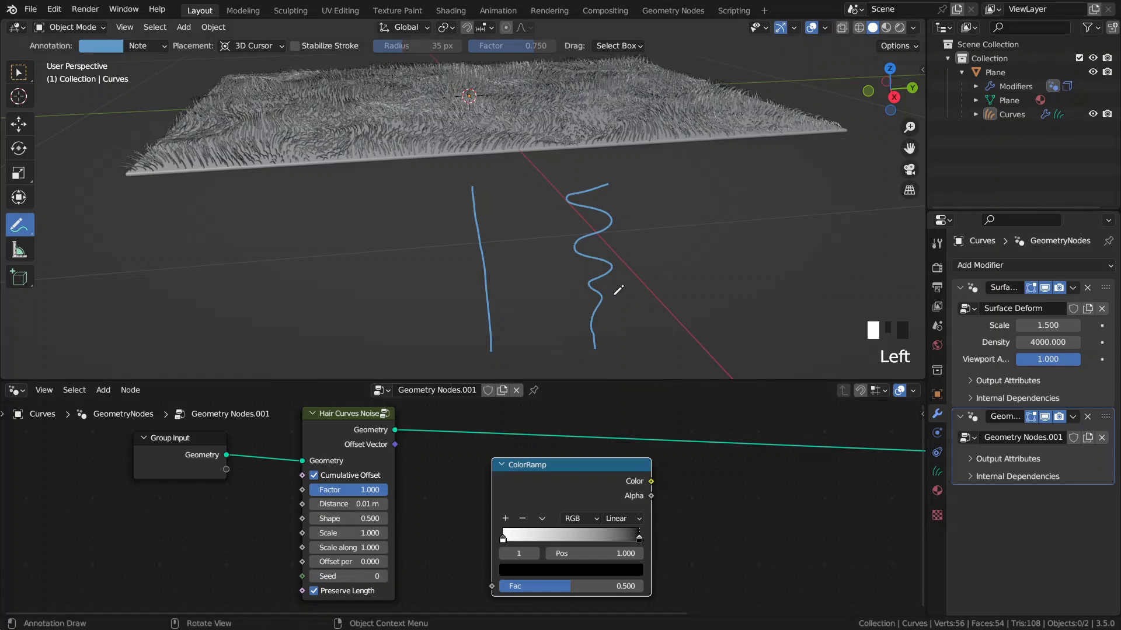
{"action": "left_click", "coordinate": [355, 518]}
{"action": "type", "text": "0.2"}
{"action": "key", "text": "Return"}
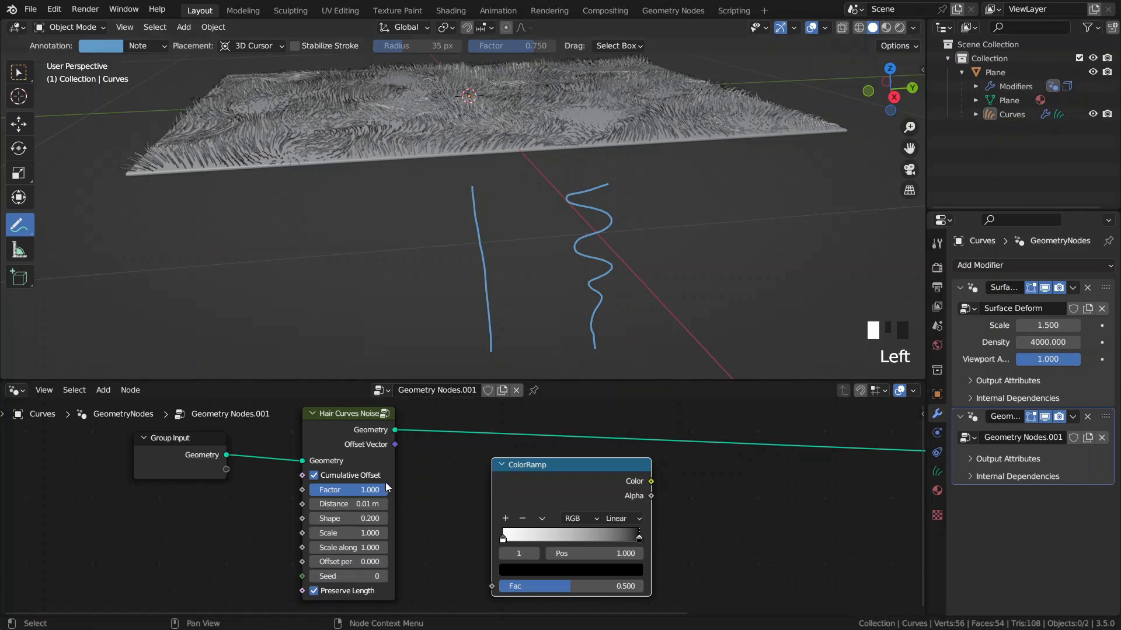
{"action": "double_click", "coordinate": [366, 517]}
{"action": "type", "text": ".5"}
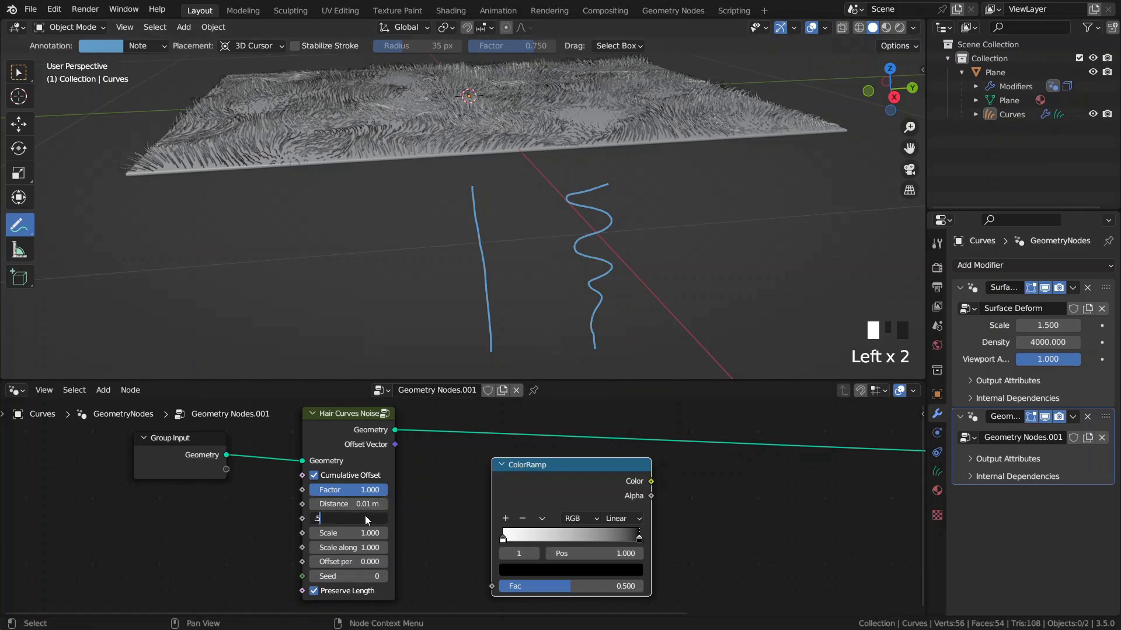
{"action": "key", "text": "Return"}
Erase the remaining strand annotations and delete the ColorRamp node
{"action": "mouse_move", "coordinate": [593, 349]}
{"action": "left_mouse_down", "text": "ctrl"}
{"action": "mouse_move", "coordinate": [590, 168]}
{"action": "mouse_move", "coordinate": [508, 253]}
{"action": "mouse_move", "coordinate": [496, 301]}
{"action": "left_mouse_up", "text": "ctrl"}
{"action": "key", "text": "x"}
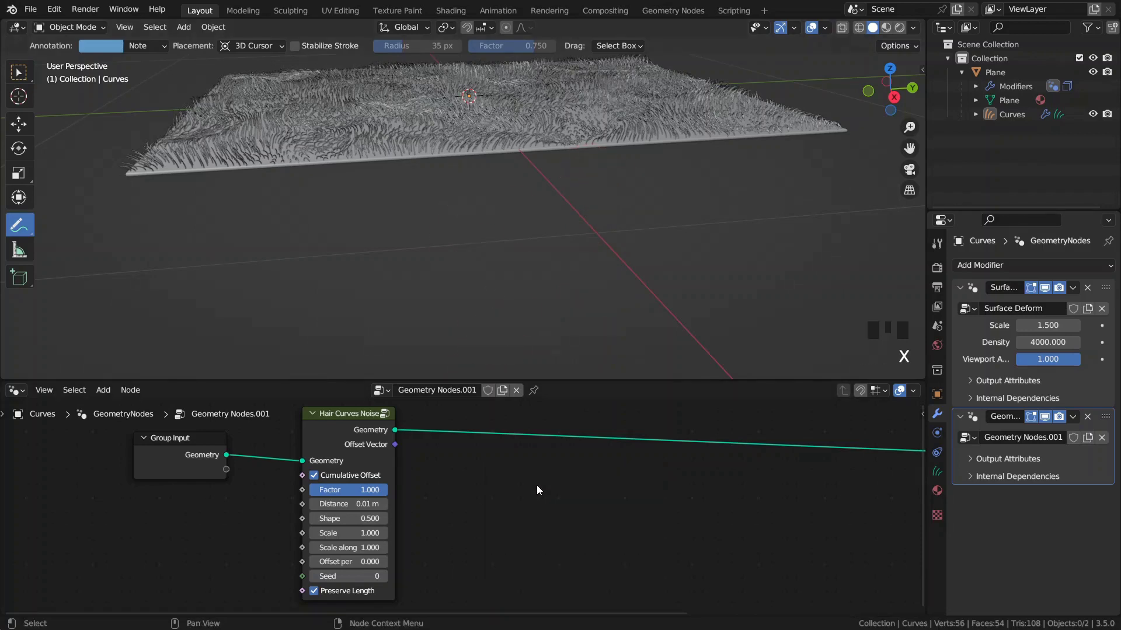
Annotate two arrows from the rug's near corner, one along each adjoining edge
{"action": "middle_click_drag", "start_coordinate": [397, 303], "coordinate": [459, 248]}
{"action": "scroll", "coordinate": [357, 245], "scroll_direction": "down", "scroll_amount": 2}
{"action": "scroll", "coordinate": [458, 248], "scroll_direction": "down", "scroll_amount": 2}
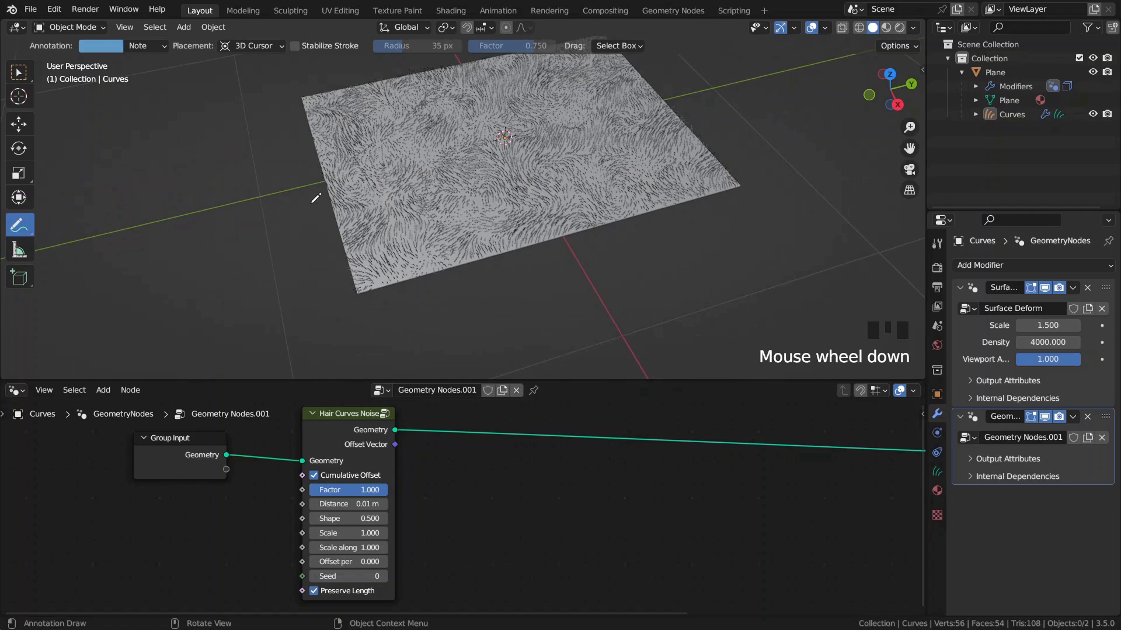
{"action": "mouse_move", "coordinate": [273, 176]}
{"action": "left_mouse_down"}
{"action": "mouse_move", "coordinate": [290, 174]}
{"action": "mouse_move", "coordinate": [298, 217]}
{"action": "mouse_move", "coordinate": [387, 305]}
{"action": "mouse_move", "coordinate": [527, 287]}
{"action": "mouse_move", "coordinate": [519, 319]}
{"action": "left_mouse_up"}
{"action": "middle_click_drag", "start_coordinate": [532, 201], "coordinate": [533, 212], "text": "shift"}
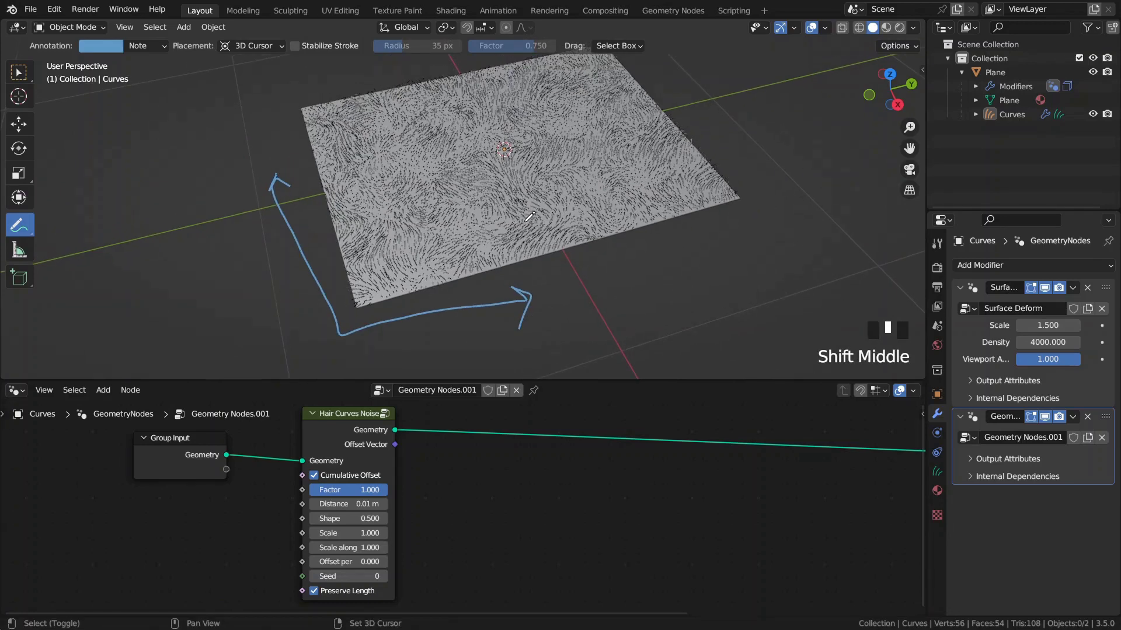
Try Scale values of 0.5, 5 and 3 on the Hair Curves Noise node
{"action": "left_click", "coordinate": [347, 536]}
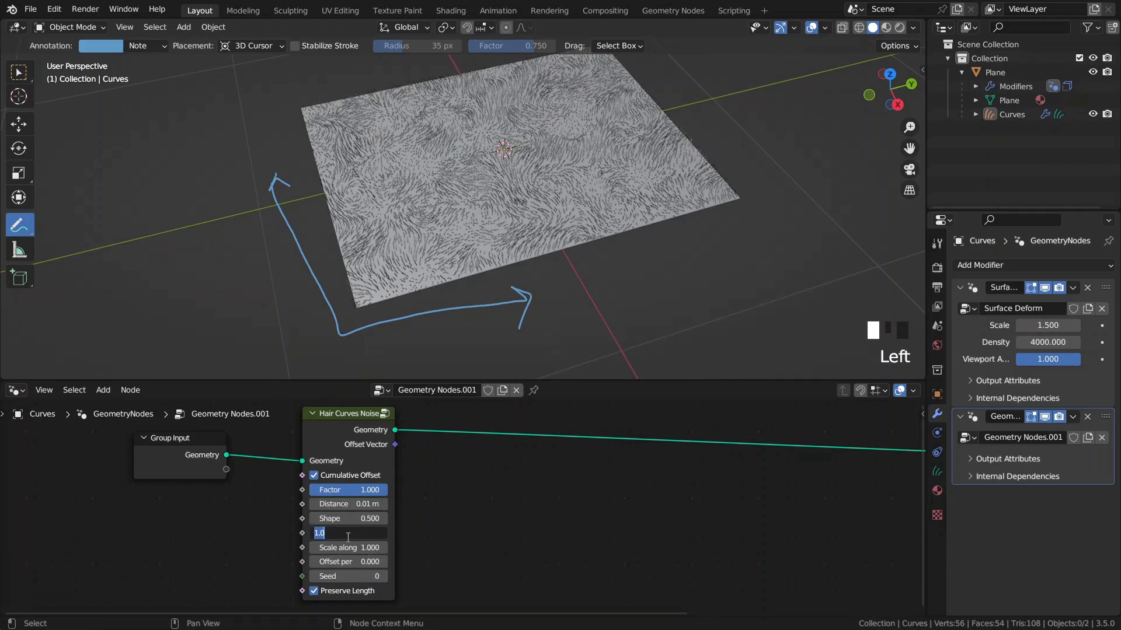
{"action": "type", "text": "0.5"}
{"action": "key", "text": "Return"}
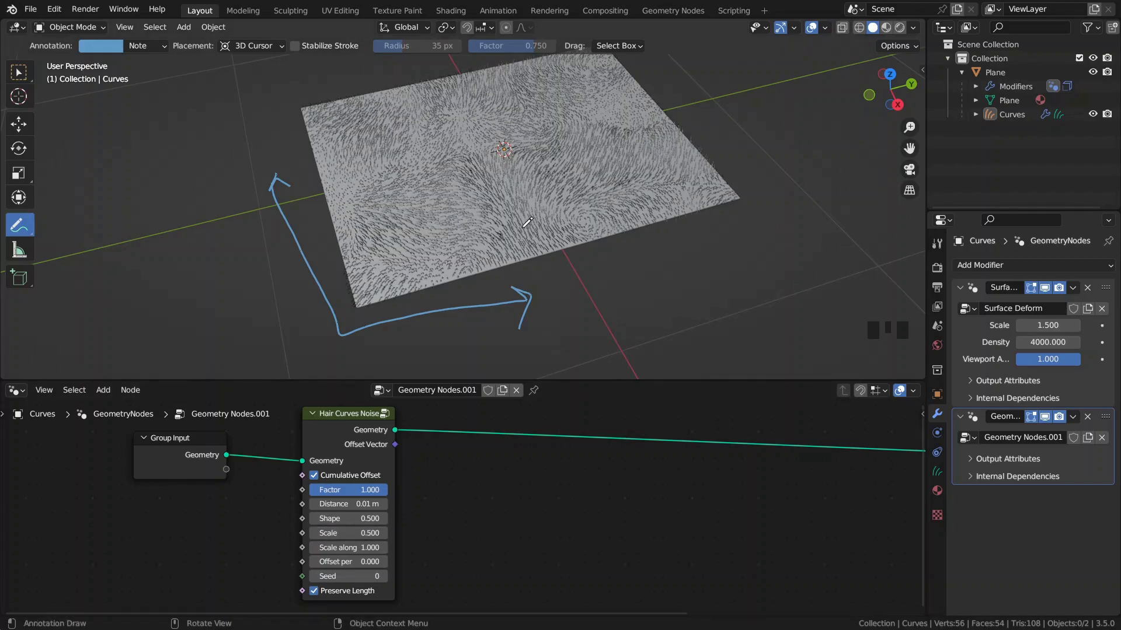
{"action": "middle_click_drag", "start_coordinate": [497, 321], "coordinate": [487, 343]}
{"action": "left_click", "coordinate": [349, 534]}
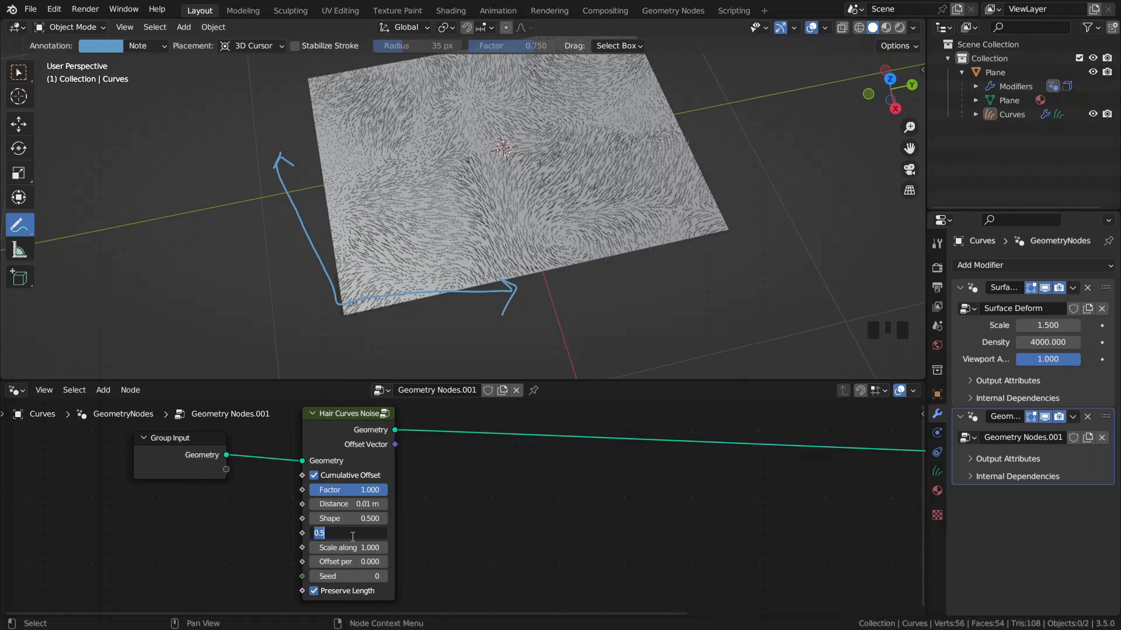
{"action": "type", "text": "5"}
{"action": "key", "text": "Return"}
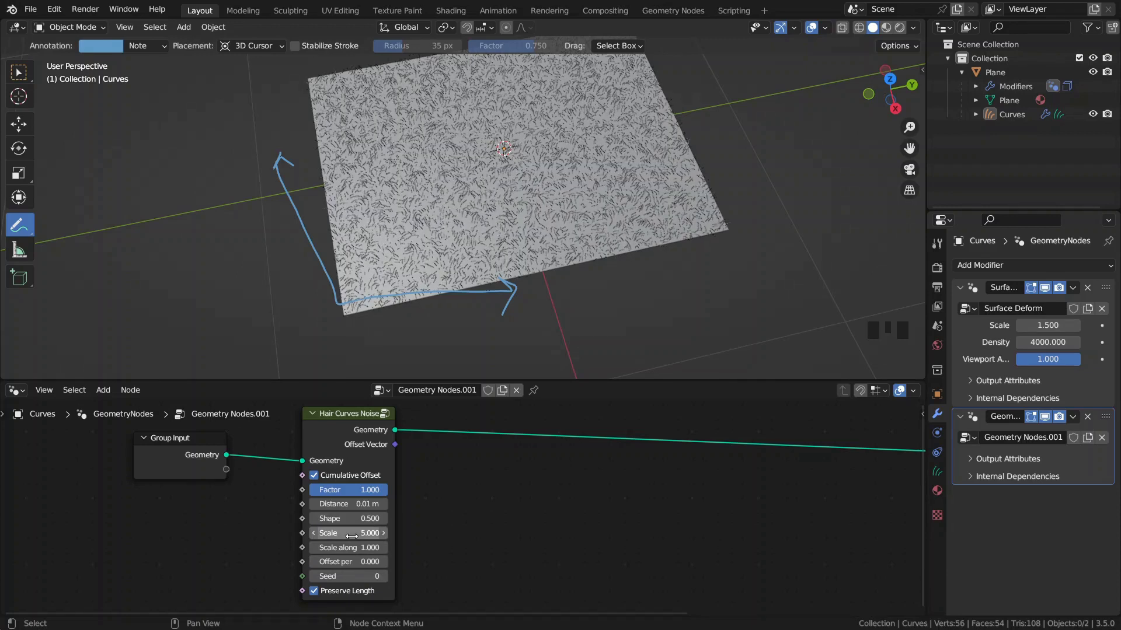
{"action": "left_click_drag", "start_coordinate": [352, 536], "coordinate": [333, 536]}
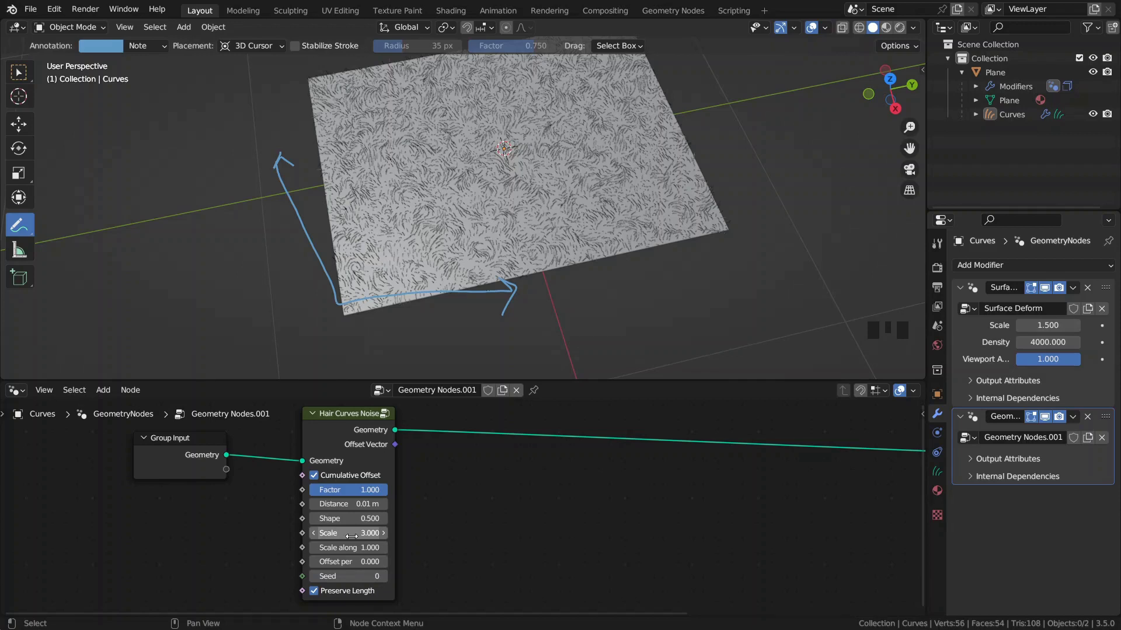
Set the Hair Curves Noise Scale to 0.7 and erase the arrow annotations along the rug's edges
{"action": "left_click", "coordinate": [352, 533]}
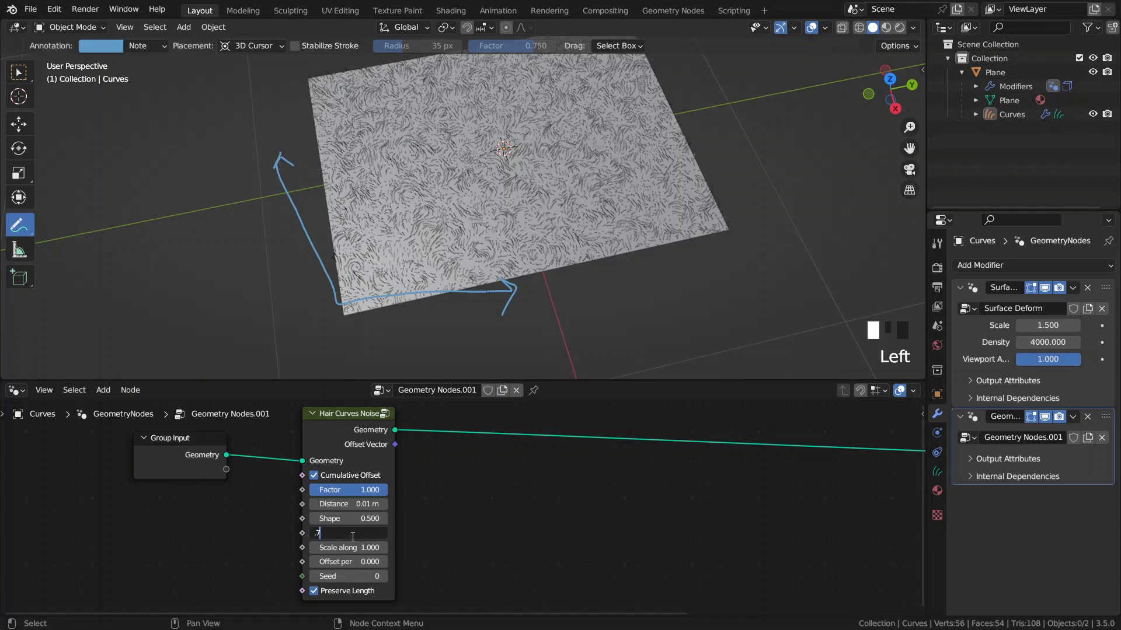
{"action": "type", "text": ".7"}
{"action": "key", "text": "Return"}
{"action": "middle_click_drag", "start_coordinate": [484, 330], "coordinate": [490, 318]}
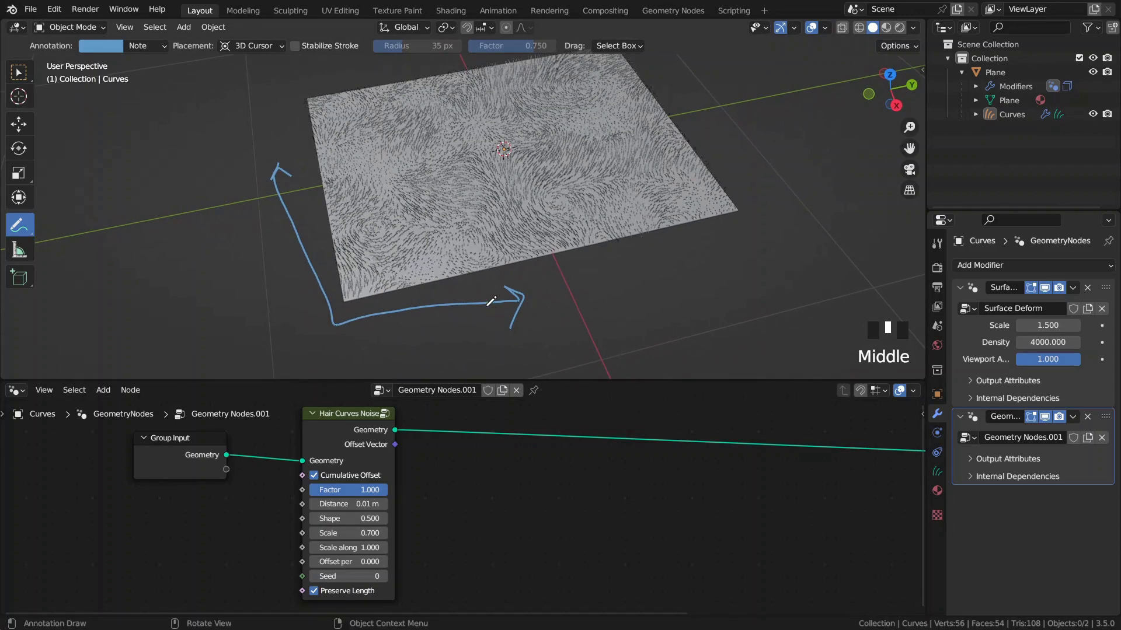
{"action": "mouse_move", "coordinate": [489, 323]}
{"action": "left_mouse_down", "text": "ctrl"}
{"action": "mouse_move", "coordinate": [430, 305]}
{"action": "mouse_move", "coordinate": [282, 192]}
{"action": "mouse_move", "coordinate": [315, 214]}
{"action": "left_mouse_up", "text": "ctrl"}
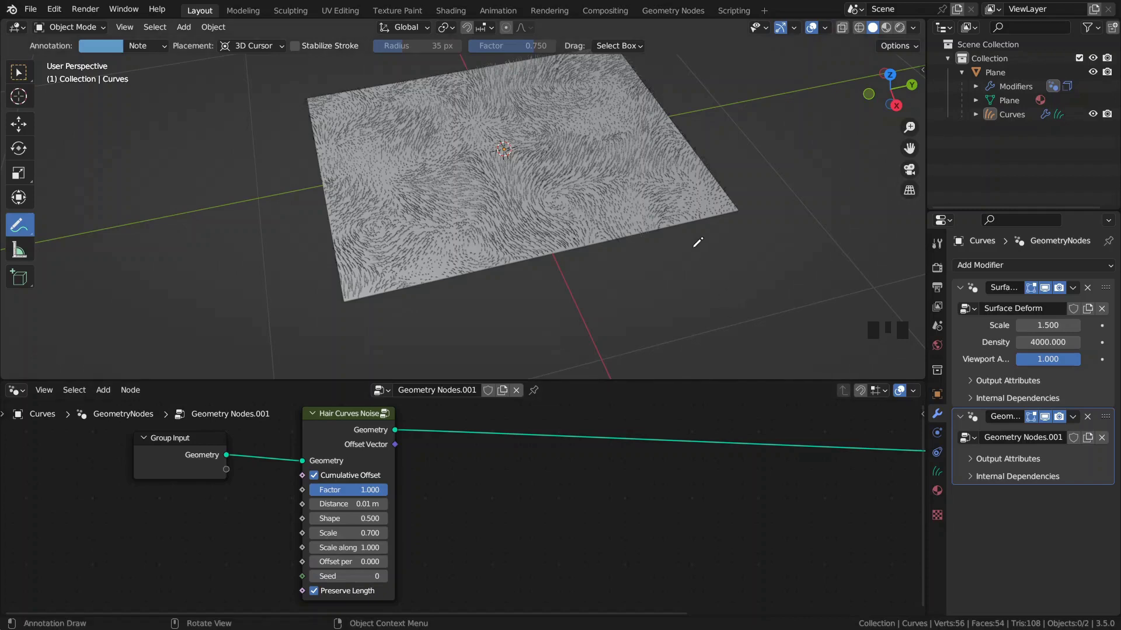
Annotate a gently curved strand and a tightly wavy strand beside the rug's near edge
{"action": "mouse_move", "coordinate": [705, 233]}
{"action": "left_mouse_down"}
{"action": "mouse_move", "coordinate": [720, 310]}
{"action": "mouse_move", "coordinate": [700, 343]}
{"action": "left_mouse_up"}
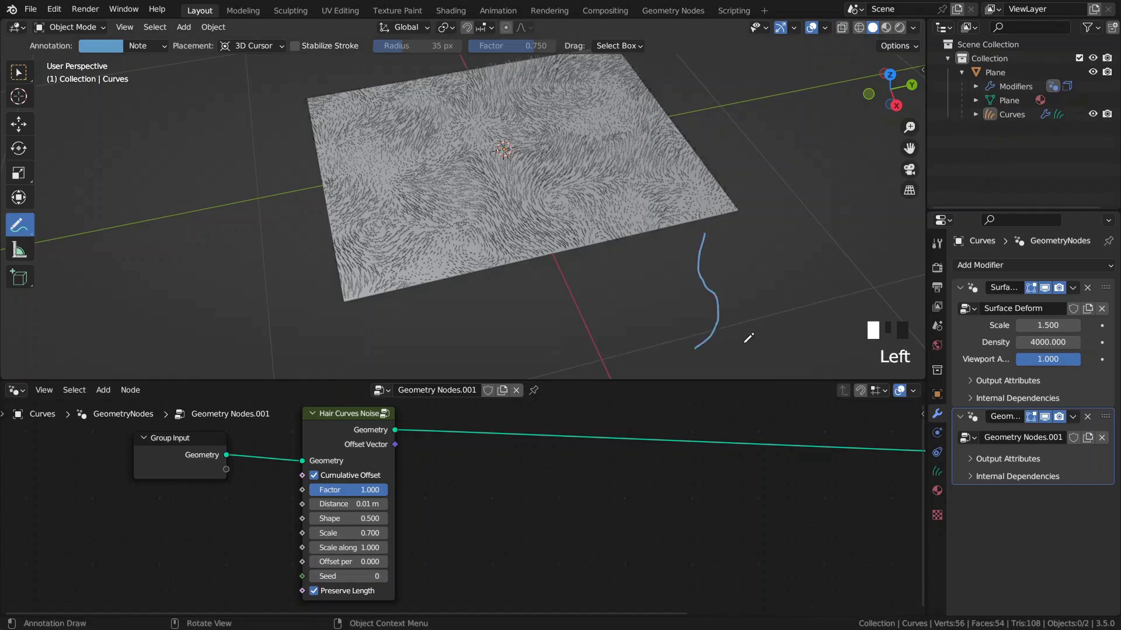
{"action": "left_click_drag", "start_coordinate": [768, 342], "coordinate": [766, 226]}
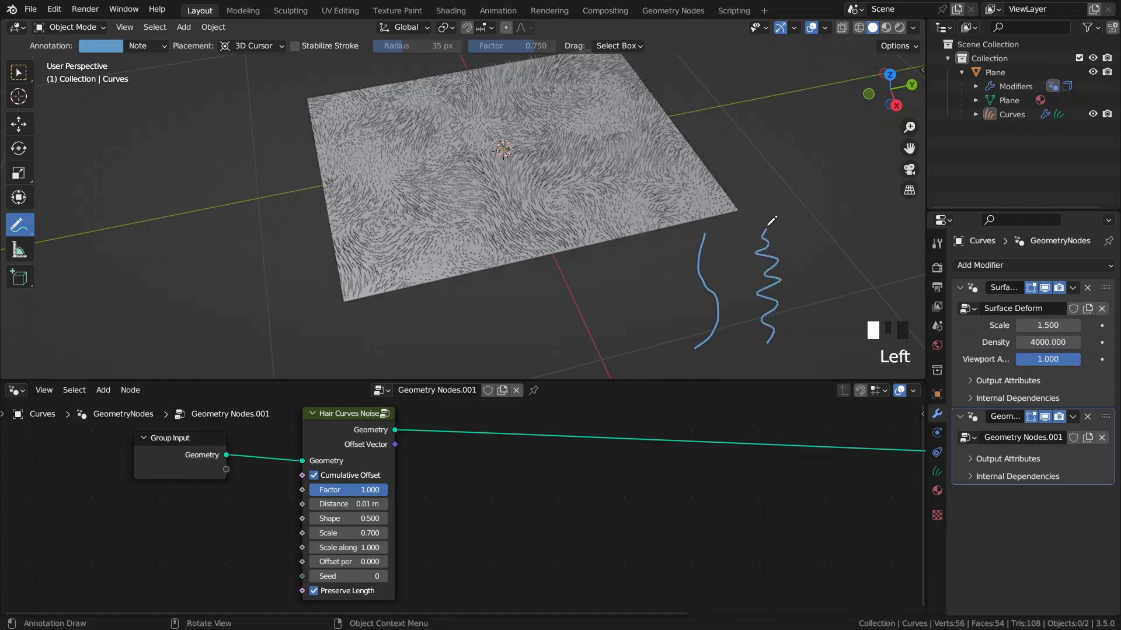
Erase the two strand annotations beside the rug and set the Hair Curves Noise node's Scale along Curve to 20
{"action": "mouse_move", "coordinate": [788, 269]}
{"action": "left_mouse_down", "text": "ctrl"}
{"action": "mouse_move", "coordinate": [751, 262]}
{"action": "mouse_move", "coordinate": [680, 338]}
{"action": "left_mouse_up", "text": "ctrl"}
{"action": "mouse_move", "coordinate": [681, 338]}
{"action": "middle_mouse_down"}
{"action": "mouse_move", "coordinate": [527, 244]}
{"action": "mouse_move", "coordinate": [489, 191]}
{"action": "mouse_move", "coordinate": [426, 210]}
{"action": "mouse_move", "coordinate": [493, 300]}
{"action": "middle_mouse_up"}
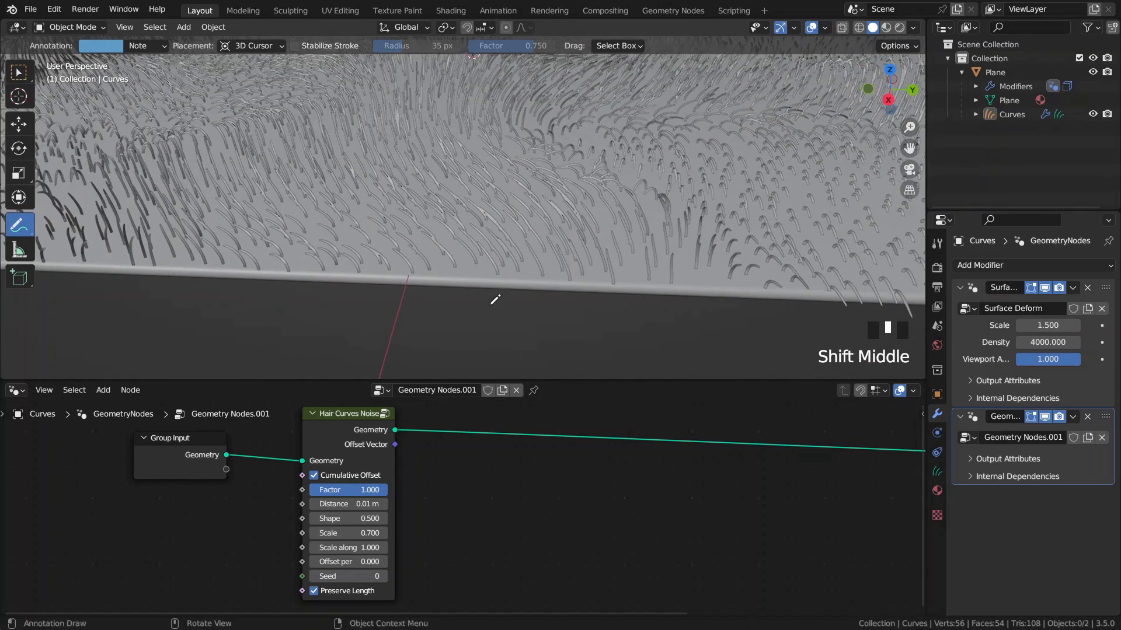
{"action": "left_click", "coordinate": [338, 547]}
{"action": "left_click_drag", "start_coordinate": [338, 547], "coordinate": [944, 547]}
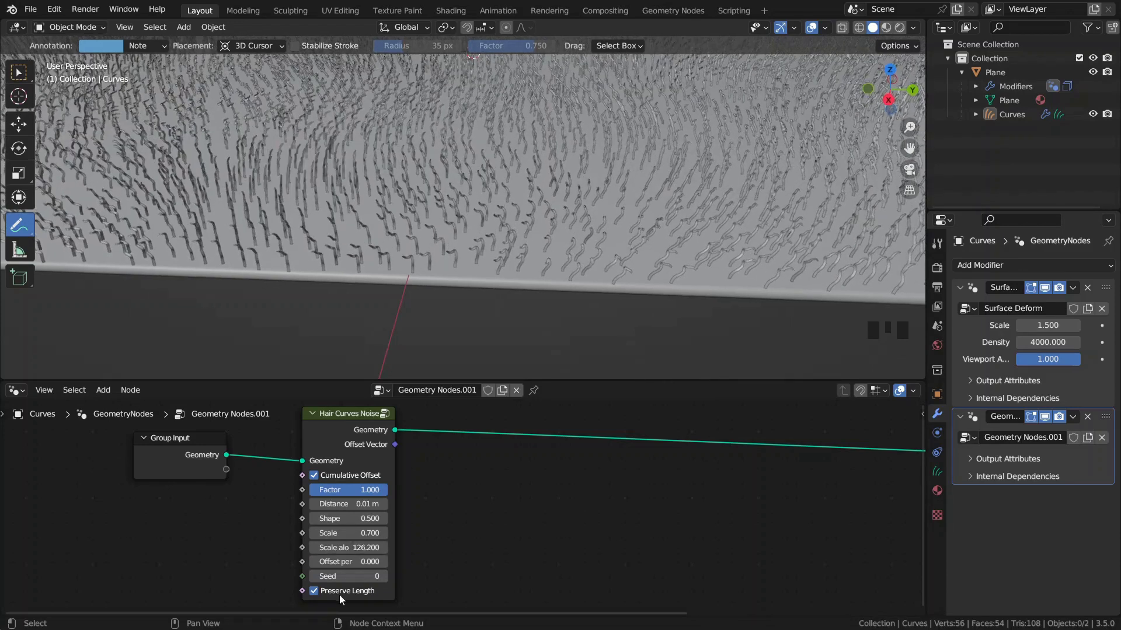
{"action": "left_click", "coordinate": [358, 549]}
{"action": "type", "text": "20"}
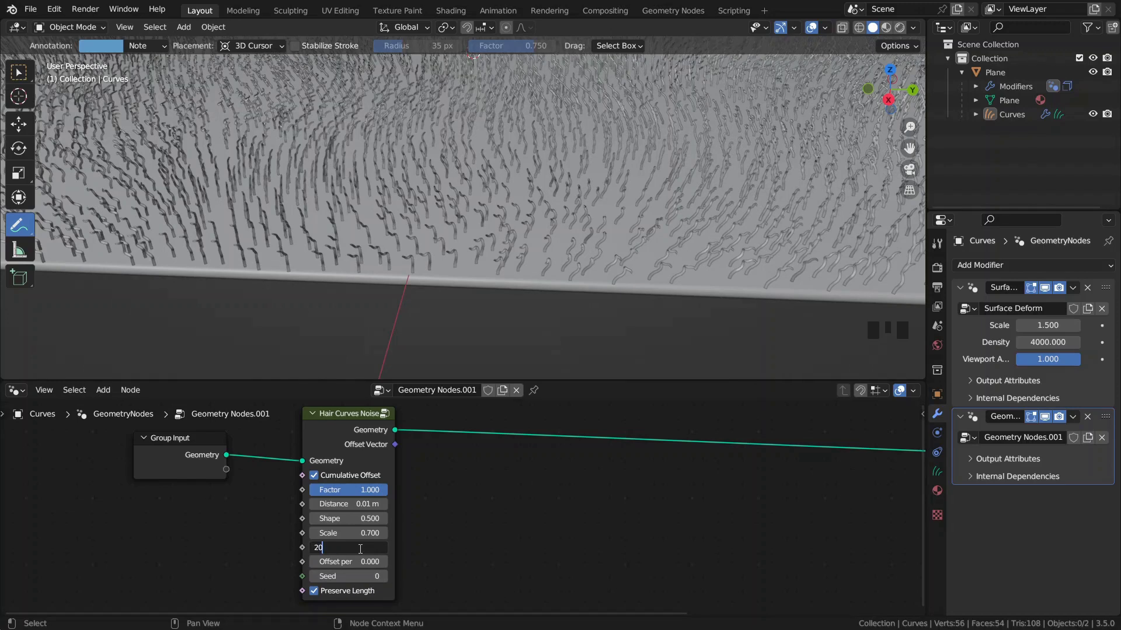
{"action": "key", "text": "Return"}
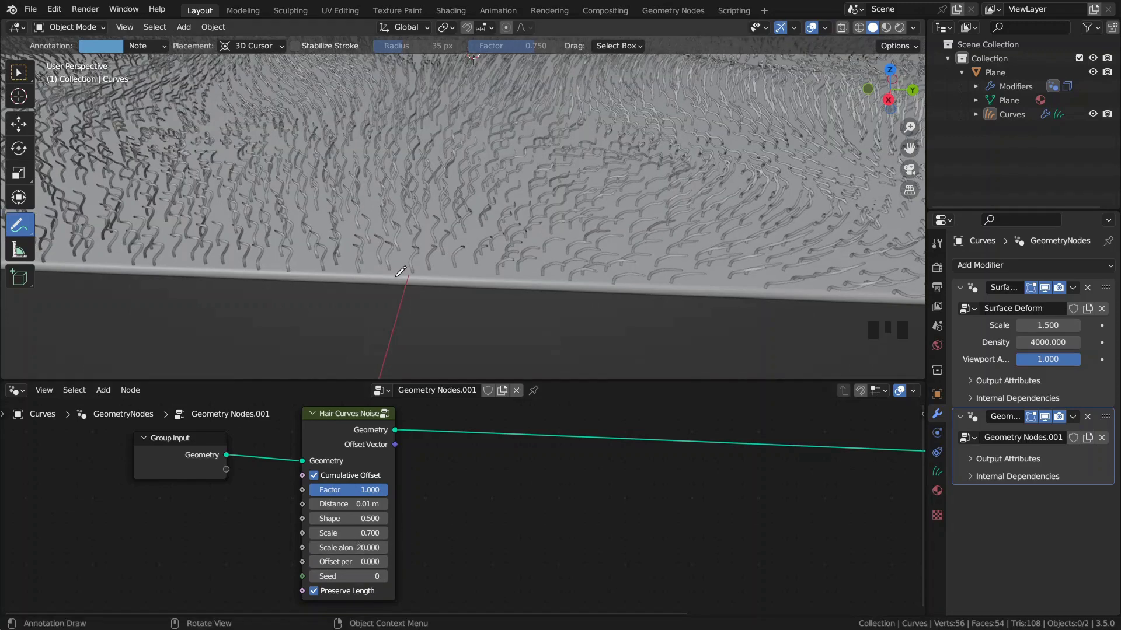
Widen the Hair Curves Noise node so that its setting names are shown in full
{"action": "mouse_move", "coordinate": [418, 287]}
{"action": "left_mouse_down"}
{"action": "mouse_move", "coordinate": [400, 221]}
{"action": "mouse_move", "coordinate": [387, 243]}
{"action": "mouse_move", "coordinate": [419, 270]}
{"action": "left_mouse_up"}
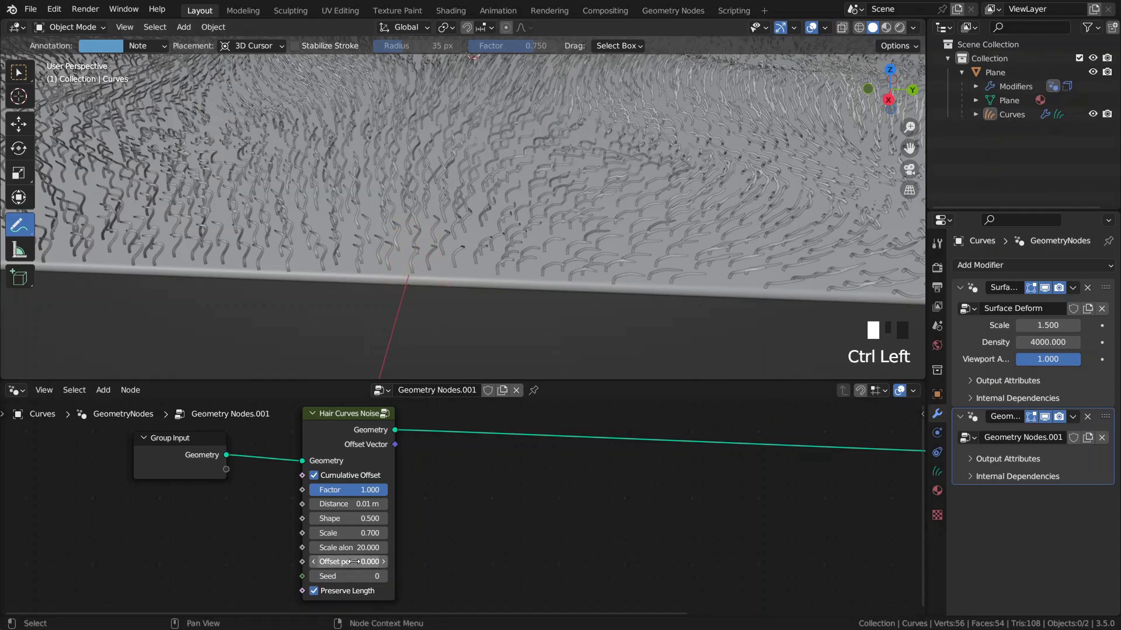
{"action": "left_click_drag", "start_coordinate": [395, 525], "coordinate": [425, 525]}
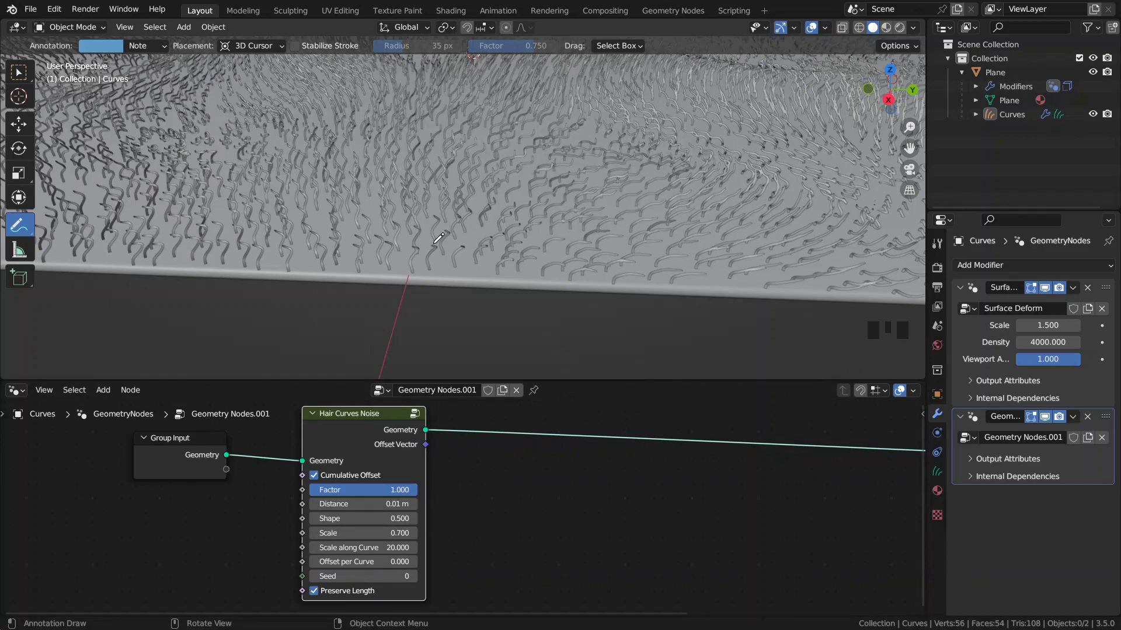
{"action": "scroll", "coordinate": [438, 238], "scroll_direction": "down", "scroll_amount": 2}
{"action": "middle_click_drag", "start_coordinate": [439, 238], "coordinate": [397, 350]}
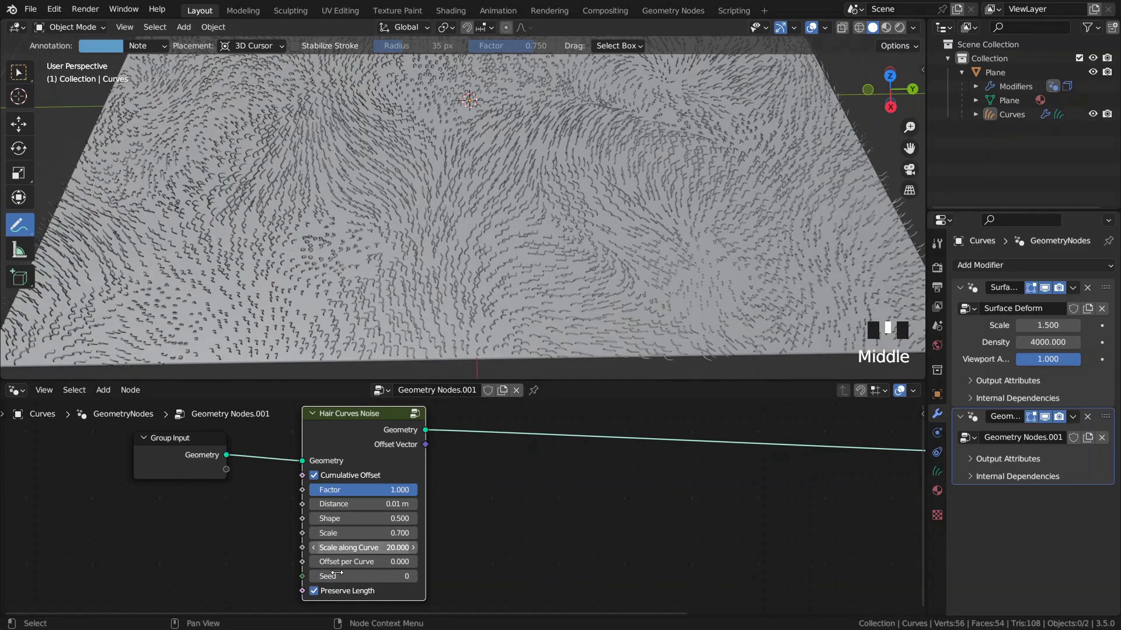
Try Offset per Curve values of 1.73, 0.005 and 0 on the Hair Curves Noise node
{"action": "left_click_drag", "start_coordinate": [358, 562], "coordinate": [528, 562], "text": "shift"}
{"action": "left_click", "coordinate": [365, 562]}
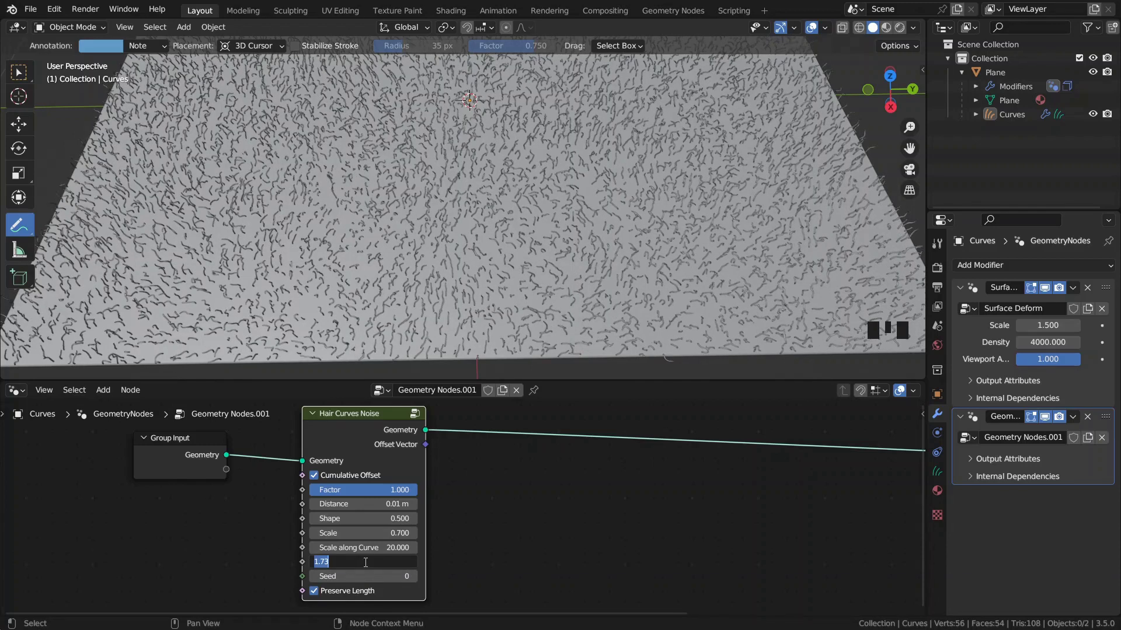
{"action": "type", "text": ".005"}
{"action": "key", "text": "Return"}
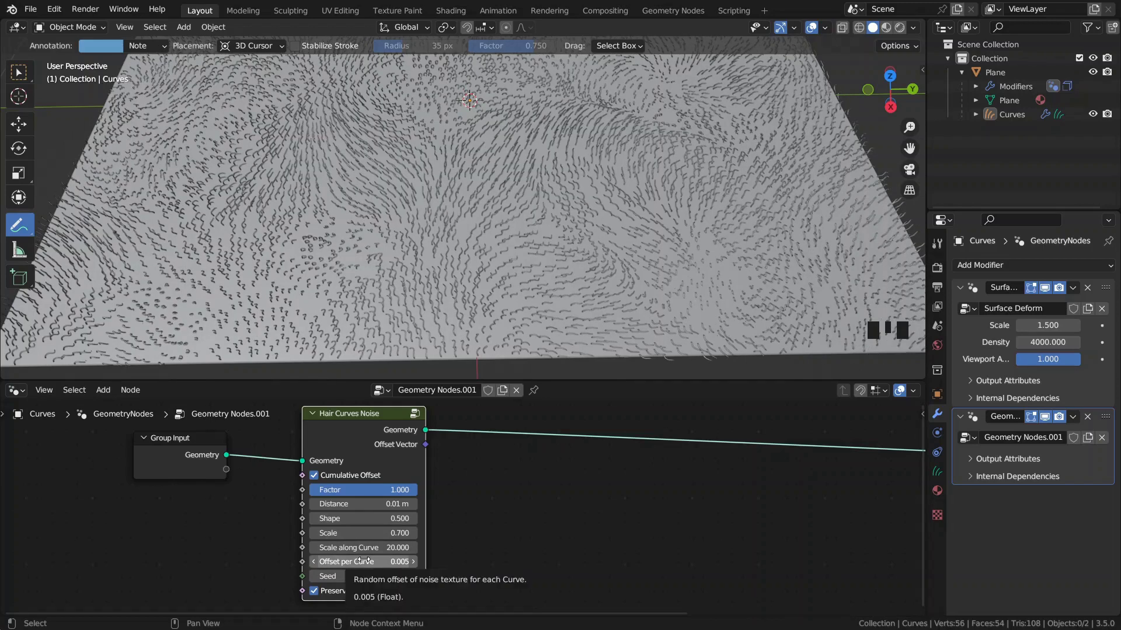
{"action": "mouse_move", "coordinate": [364, 560]}
{"action": "left_mouse_down", "text": "shift"}
{"action": "mouse_move", "coordinate": [382, 560]}
{"action": "mouse_move", "coordinate": [364, 561]}
{"action": "left_mouse_up", "text": "shift"}
{"action": "left_click", "coordinate": [364, 561]}
{"action": "type", "text": "0"}
{"action": "key", "text": "Return"}
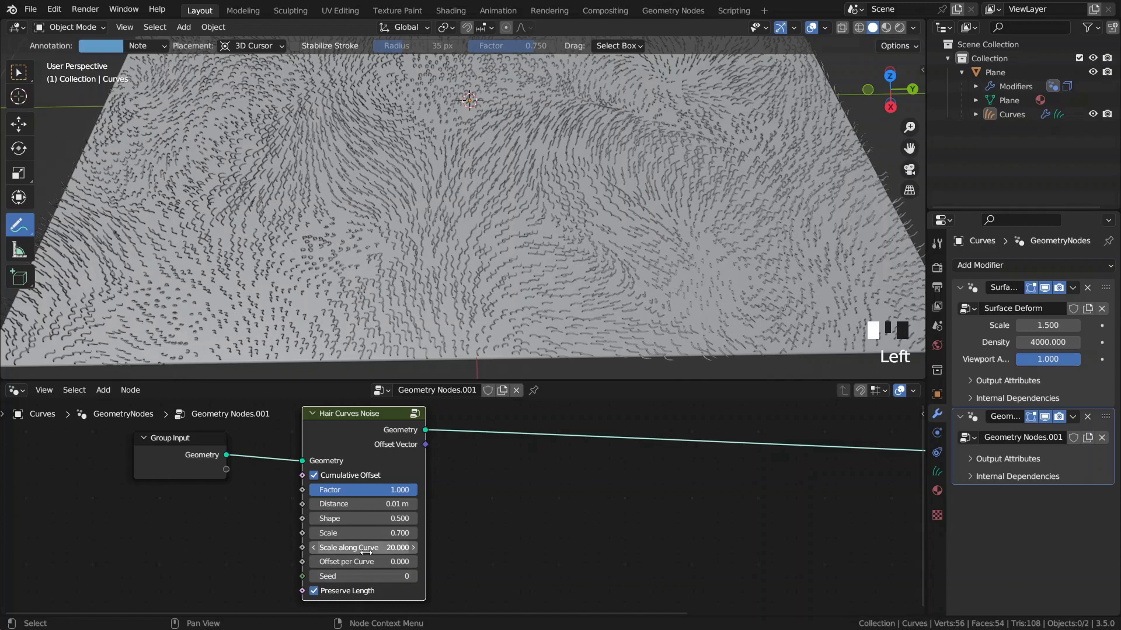
Set Offset per Curve to 0.05 on the Hair Curves Noise node
{"action": "double_click", "coordinate": [366, 548]}
{"action": "left_click", "coordinate": [376, 562]}
{"action": "type", "text": "0.05"}
{"action": "key", "text": "Return"}
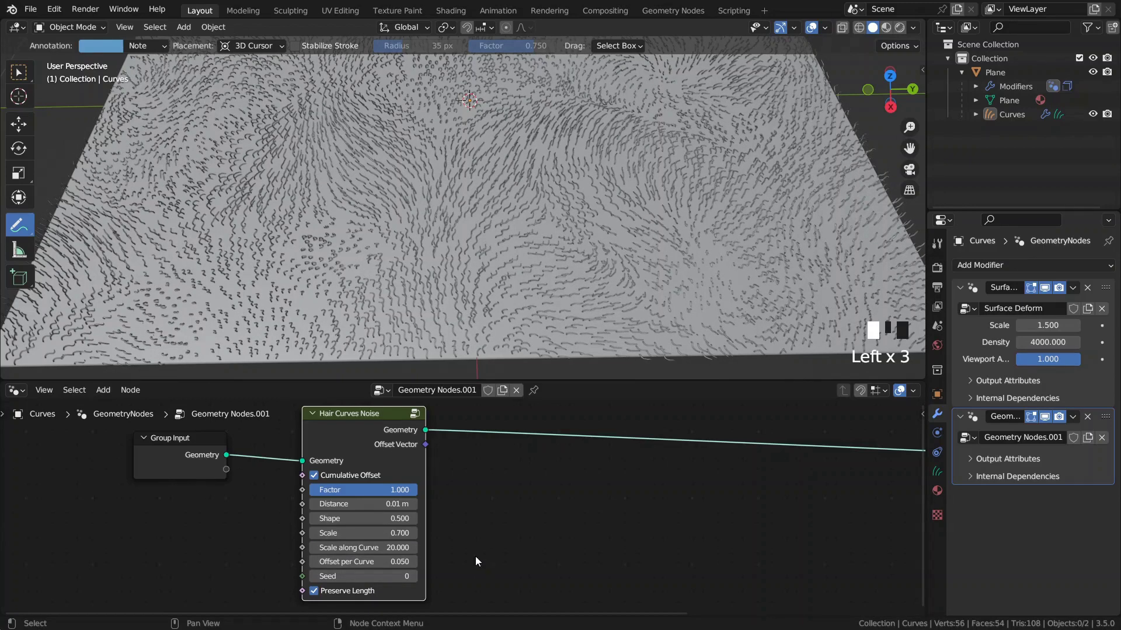
Annotate a vertical strand beside the rug's end with three control points marked along it
{"action": "middle_click_drag", "start_coordinate": [473, 498], "coordinate": [383, 522]}
{"action": "scroll", "coordinate": [299, 484], "scroll_direction": "down", "scroll_amount": 1}
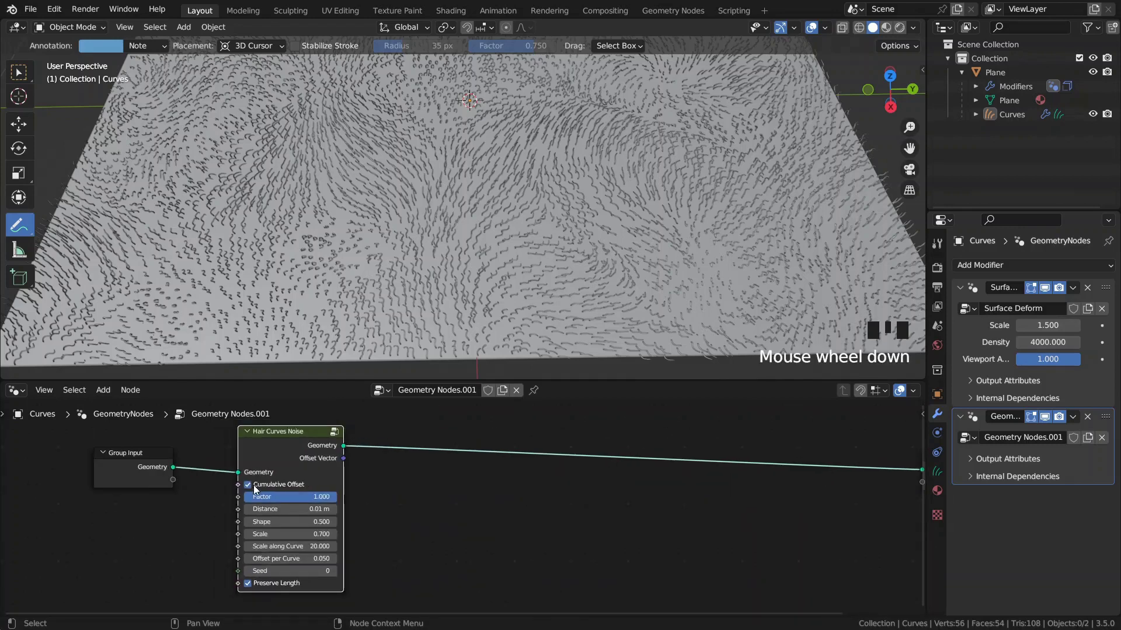
{"action": "scroll", "coordinate": [496, 239], "scroll_direction": "down", "scroll_amount": 2}
{"action": "middle_click_drag", "start_coordinate": [499, 240], "coordinate": [446, 171]}
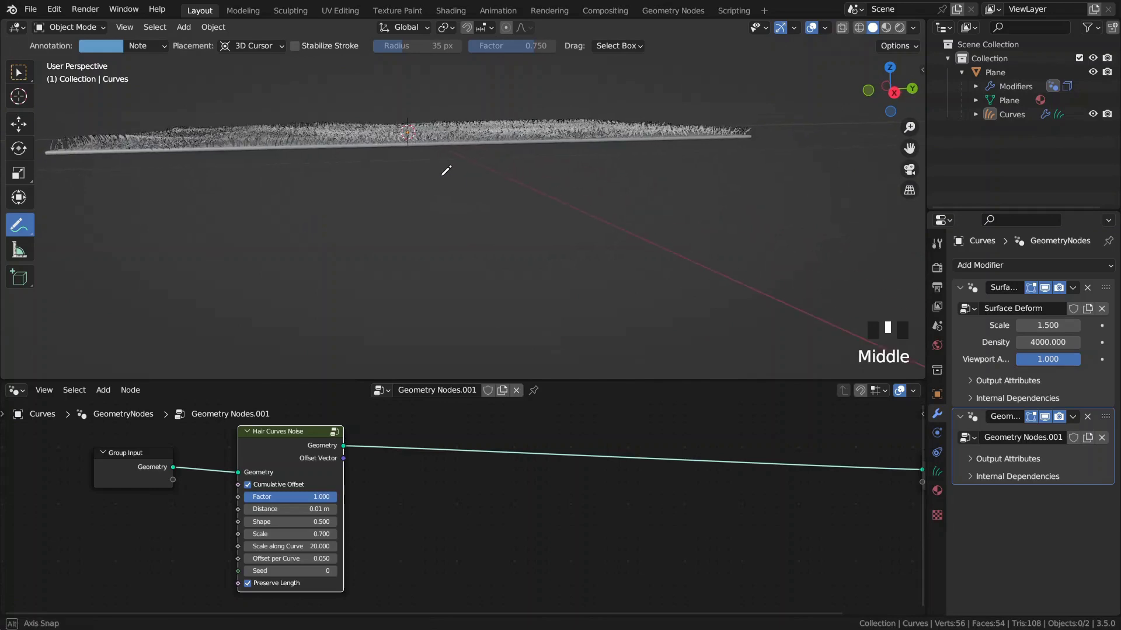
{"action": "middle_click", "coordinate": [446, 170]}
{"action": "middle_click_drag", "start_coordinate": [436, 250], "coordinate": [408, 248]}
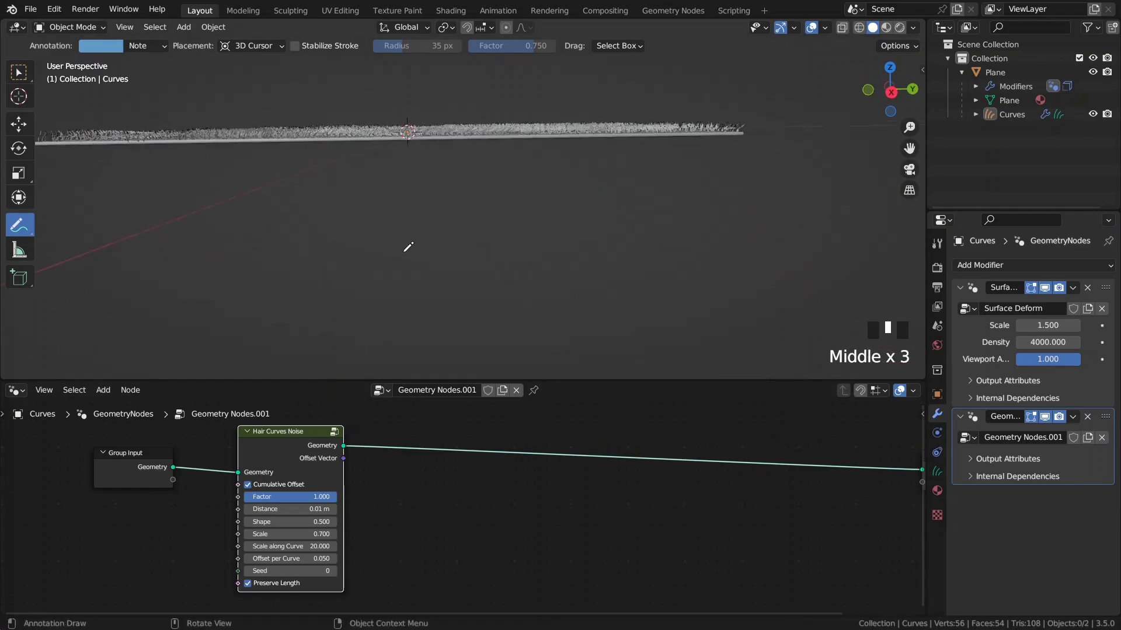
{"action": "middle_click_drag", "start_coordinate": [474, 153], "coordinate": [513, 125], "text": "shift"}
{"action": "left_click_drag", "start_coordinate": [510, 95], "coordinate": [514, 348]}
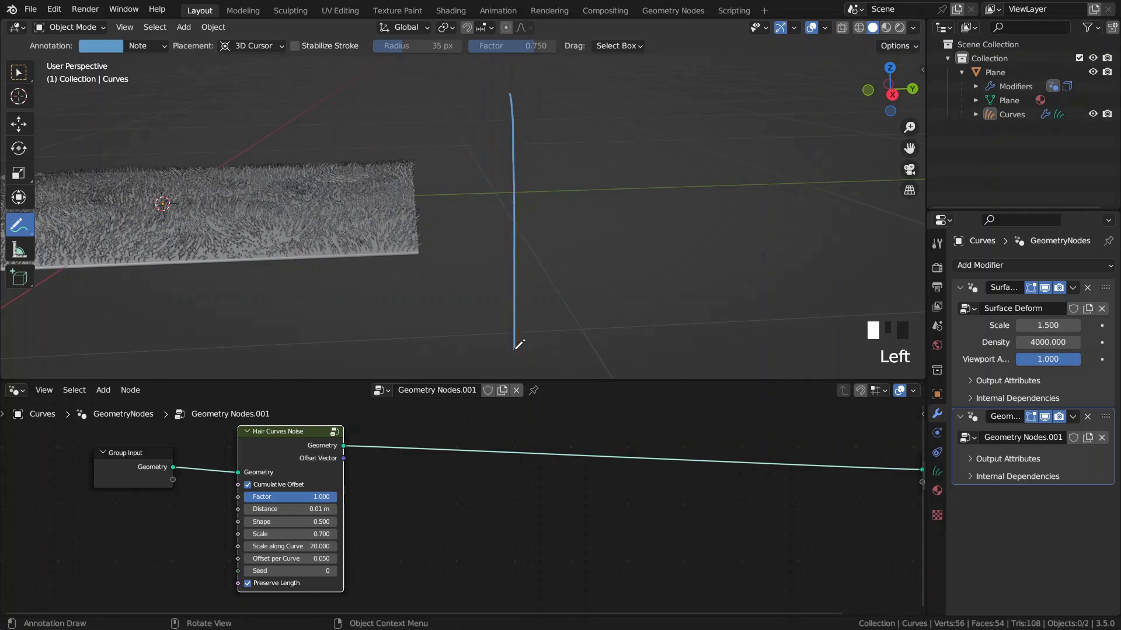
{"action": "left_click_drag", "start_coordinate": [517, 290], "coordinate": [513, 300]}
{"action": "mouse_move", "coordinate": [521, 241]}
{"action": "left_mouse_down"}
{"action": "mouse_move", "coordinate": [512, 248]}
{"action": "mouse_move", "coordinate": [512, 218]}
{"action": "left_mouse_up"}
{"action": "key", "text": "ctrl+z"}
{"action": "left_click_drag", "start_coordinate": [520, 145], "coordinate": [513, 153]}
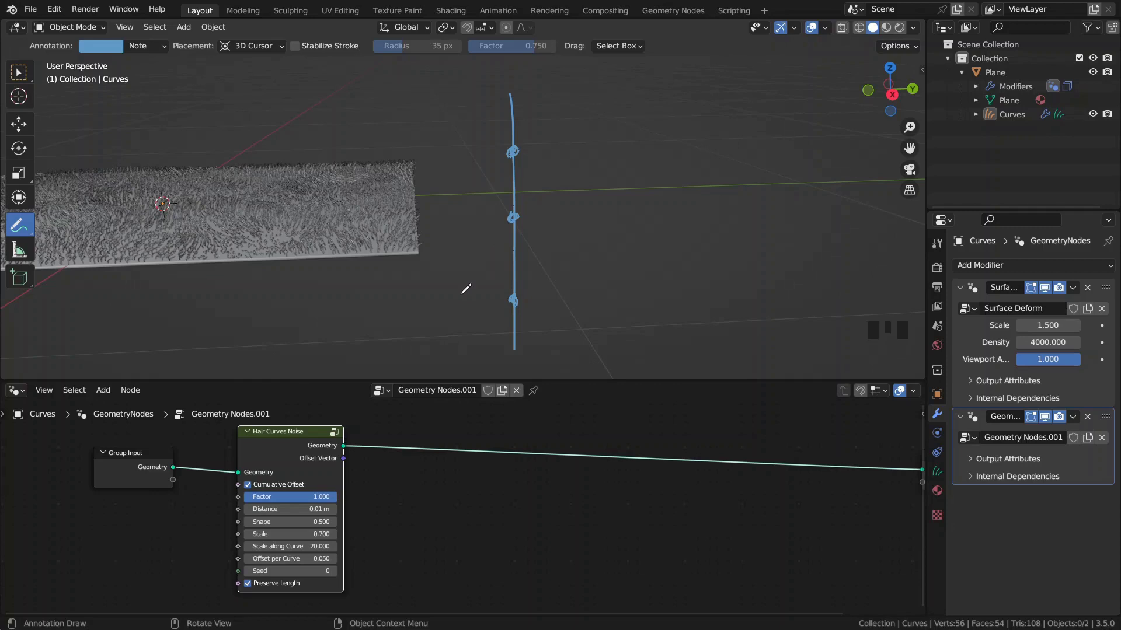
Label the annotated strand's three points 0.1, 0.2 and 0.1 from bottom to top
{"action": "left_click_drag", "start_coordinate": [458, 287], "coordinate": [500, 309]}
{"action": "left_click", "coordinate": [477, 307]}
{"action": "mouse_move", "coordinate": [453, 211]}
{"action": "left_mouse_down"}
{"action": "mouse_move", "coordinate": [445, 201]}
{"action": "mouse_move", "coordinate": [493, 229]}
{"action": "left_mouse_up"}
{"action": "key", "text": "ctrl+z"}
{"action": "left_click", "coordinate": [460, 223]}
{"action": "left_click_drag", "start_coordinate": [452, 126], "coordinate": [490, 154]}
{"action": "left_click", "coordinate": [470, 149]}
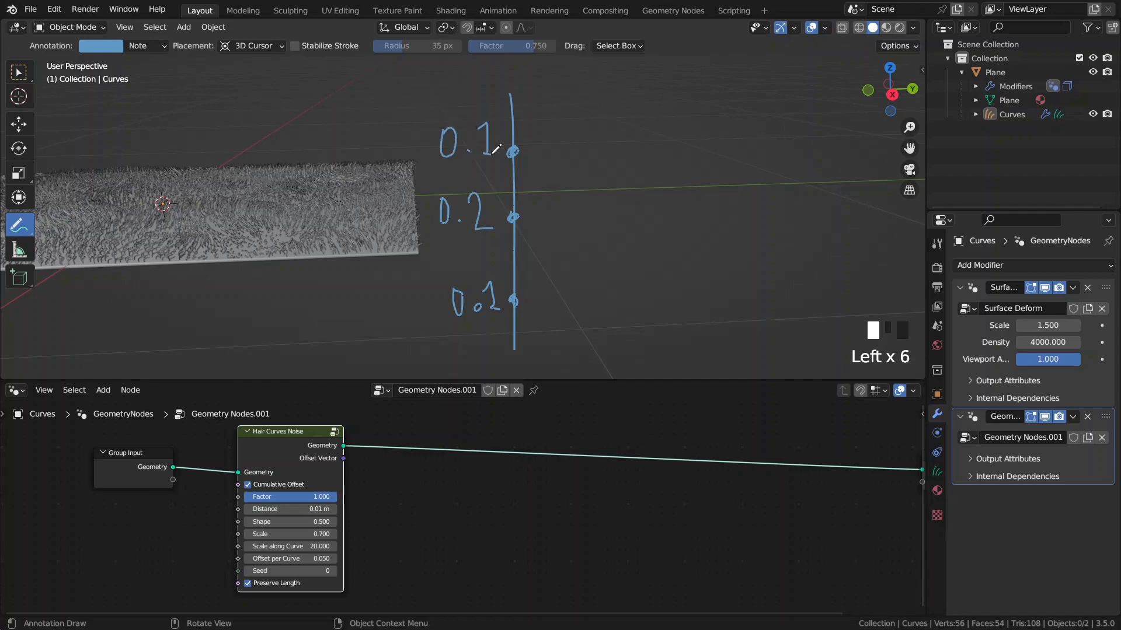
Annotate an arrow pointing at each of the three offset labels beside the strand
{"action": "mouse_move", "coordinate": [382, 304]}
{"action": "left_mouse_down"}
{"action": "mouse_move", "coordinate": [419, 303]}
{"action": "mouse_move", "coordinate": [407, 315]}
{"action": "left_mouse_up"}
{"action": "left_click_drag", "start_coordinate": [384, 214], "coordinate": [408, 229]}
{"action": "left_click_drag", "start_coordinate": [379, 149], "coordinate": [413, 150]}
{"action": "mouse_move", "coordinate": [403, 142]}
{"action": "left_mouse_down"}
{"action": "mouse_move", "coordinate": [413, 150]}
{"action": "mouse_move", "coordinate": [404, 161]}
{"action": "left_mouse_up"}
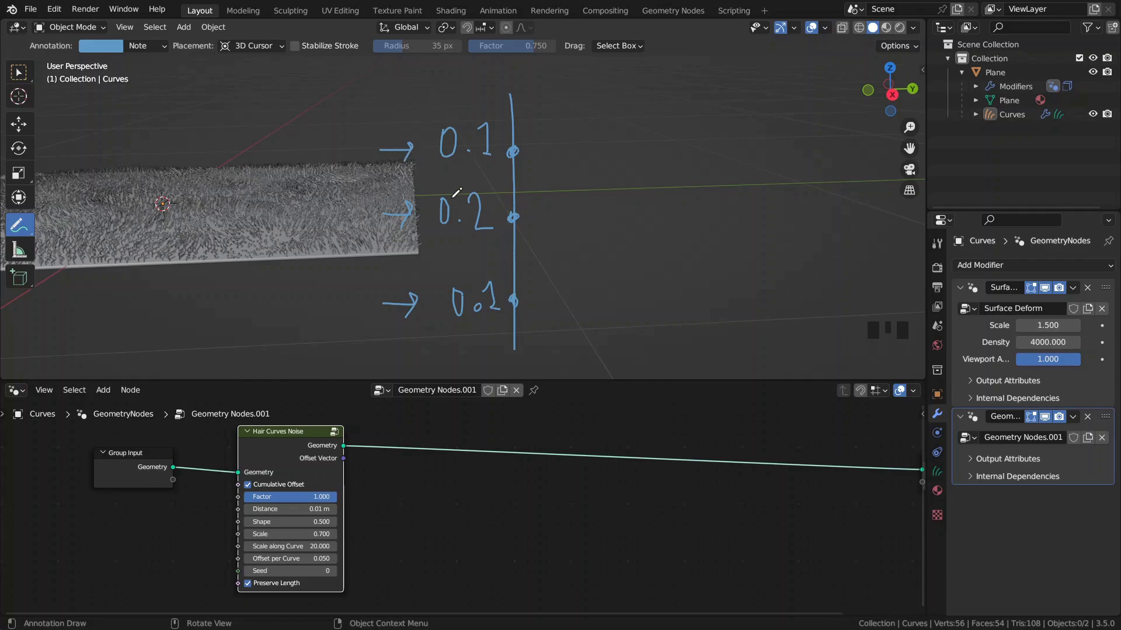
Annotate the cumulatively offset strand, rising outward from the vertical strand's base through three marked points
{"action": "left_click_drag", "start_coordinate": [514, 350], "coordinate": [562, 307]}
{"action": "mouse_move", "coordinate": [570, 306]}
{"action": "left_mouse_down"}
{"action": "mouse_move", "coordinate": [696, 216]}
{"action": "mouse_move", "coordinate": [566, 308]}
{"action": "left_mouse_up"}
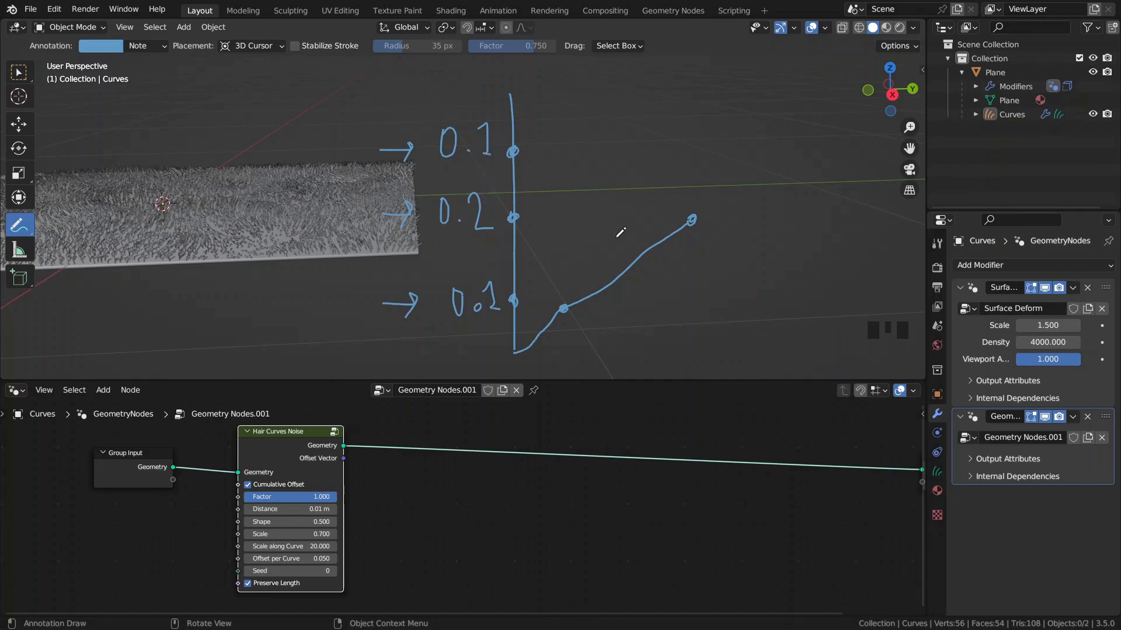
{"action": "left_click_drag", "start_coordinate": [692, 220], "coordinate": [748, 155]}
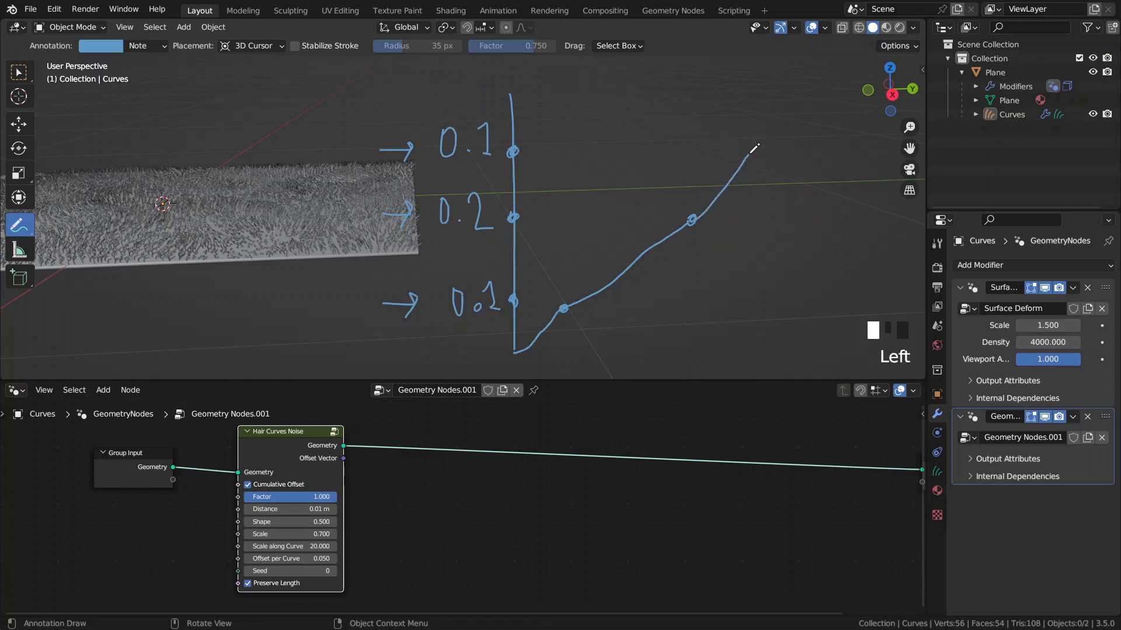
{"action": "left_click_drag", "start_coordinate": [751, 157], "coordinate": [748, 150]}
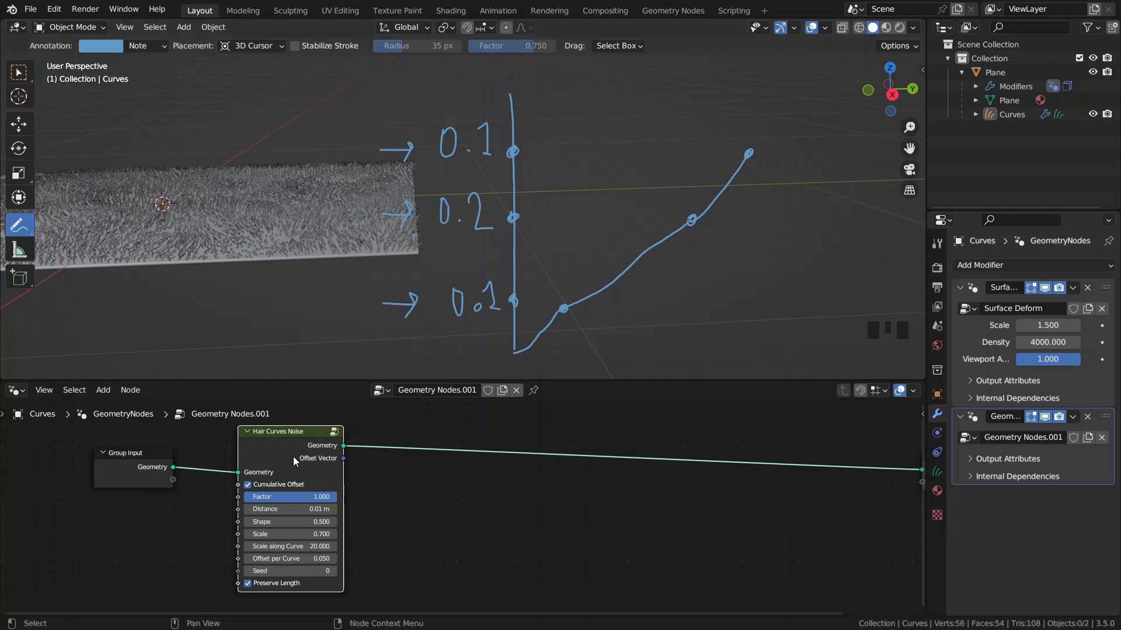
Disable Cumulative Offset and annotate a second strand that branches from the first offset point, bends outward and returns inward at its tip
{"action": "left_click", "coordinate": [248, 485]}
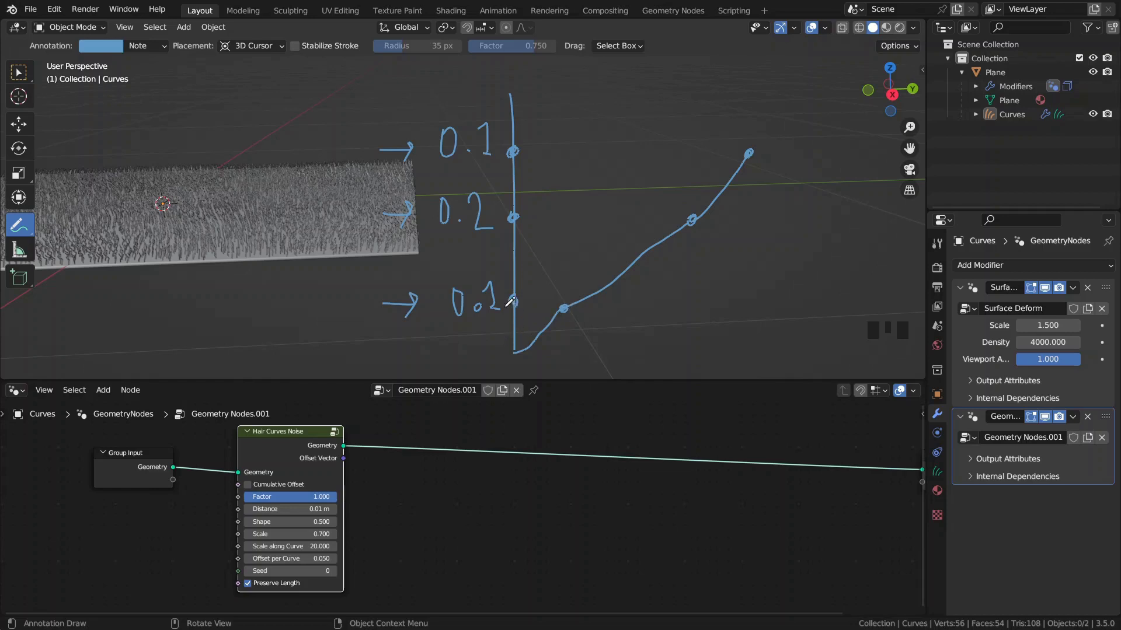
{"action": "left_click", "coordinate": [565, 305]}
{"action": "left_click_drag", "start_coordinate": [567, 303], "coordinate": [632, 221]}
{"action": "left_click_drag", "start_coordinate": [624, 223], "coordinate": [575, 138]}
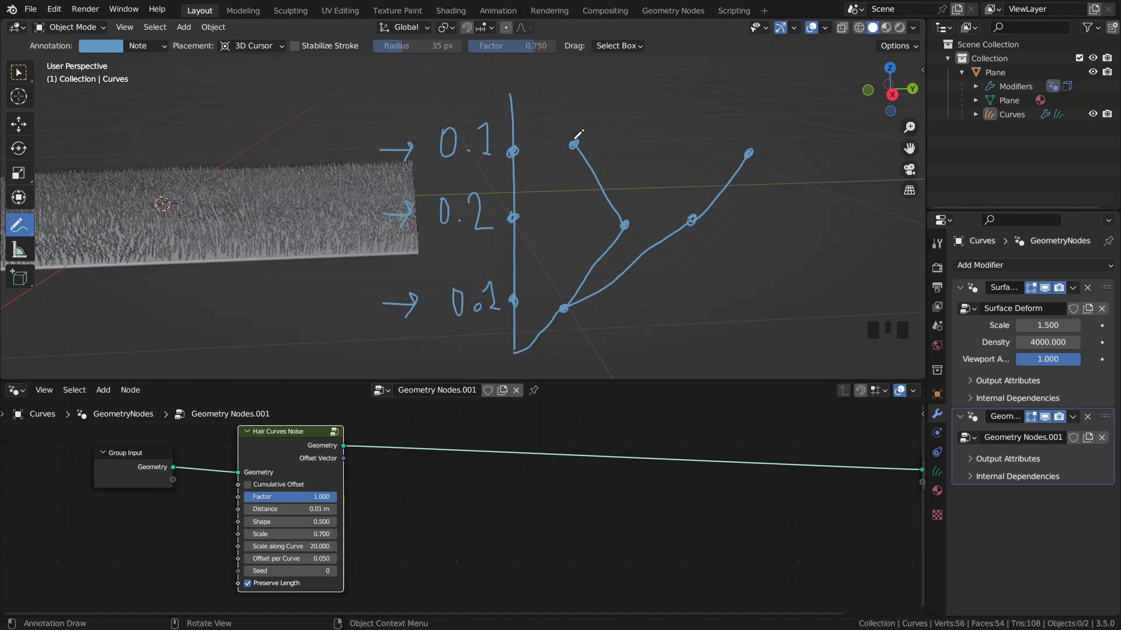
Erase the strand diagram annotations and bring the whole rug back into view
{"action": "mouse_move", "coordinate": [748, 179]}
{"action": "left_mouse_down", "text": "ctrl"}
{"action": "mouse_move", "coordinate": [505, 142]}
{"action": "mouse_move", "coordinate": [601, 262]}
{"action": "left_mouse_up", "text": "ctrl"}
{"action": "mouse_move", "coordinate": [455, 230]}
{"action": "middle_mouse_down"}
{"action": "mouse_move", "coordinate": [405, 252]}
{"action": "mouse_move", "coordinate": [586, 242]}
{"action": "mouse_move", "coordinate": [575, 249]}
{"action": "middle_mouse_up"}
{"action": "middle_click_drag", "start_coordinate": [575, 248], "coordinate": [606, 250], "text": "shift"}
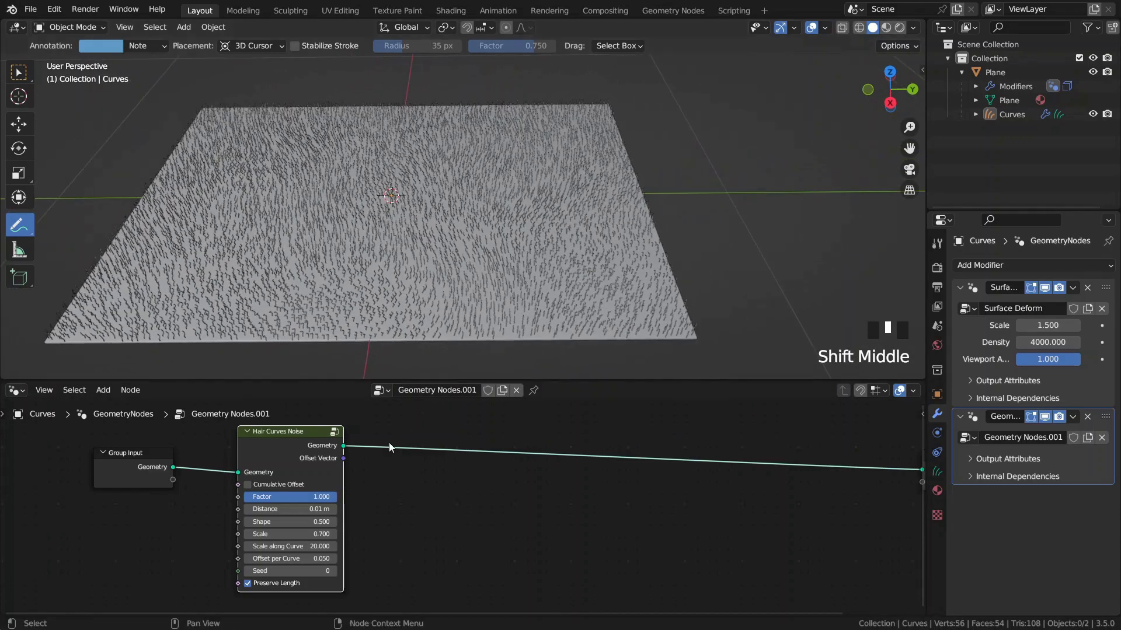
Duplicate the Hair Curves Noise node and insert the copy into the geometry link after the original
{"action": "left_click", "coordinate": [286, 450]}
{"action": "key", "text": "shift+d"}
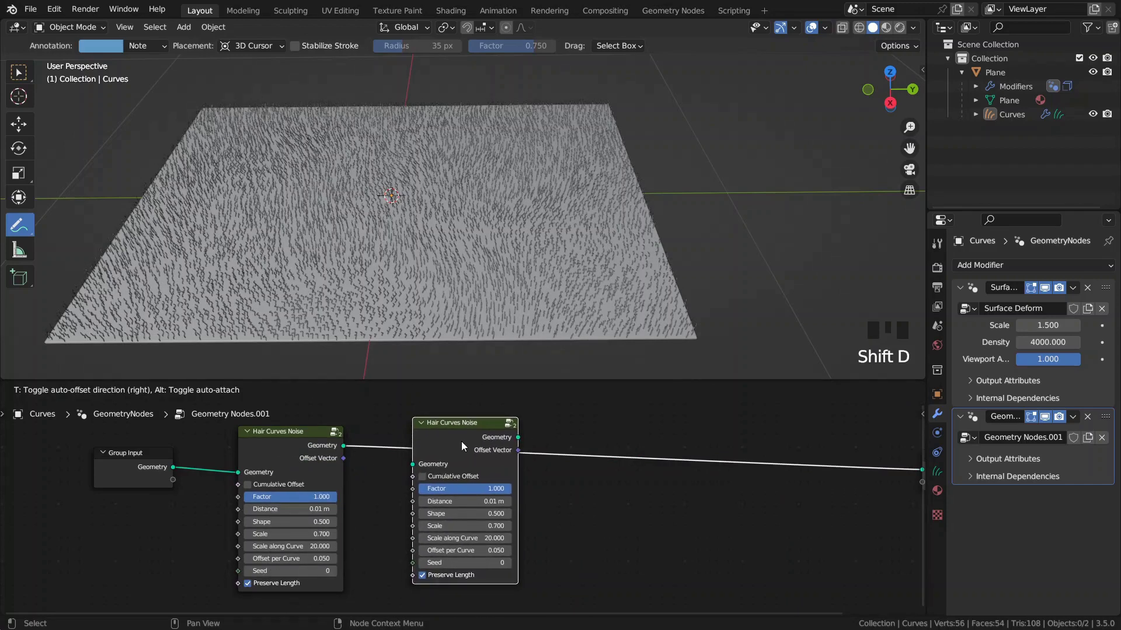
{"action": "left_click", "coordinate": [461, 441]}
Set the duplicated Hair Curves Noise node's Distance to 0.004 m, Scale to 2 and Scale along Curve to 1
{"action": "middle_click_drag", "start_coordinate": [434, 309], "coordinate": [452, 320]}
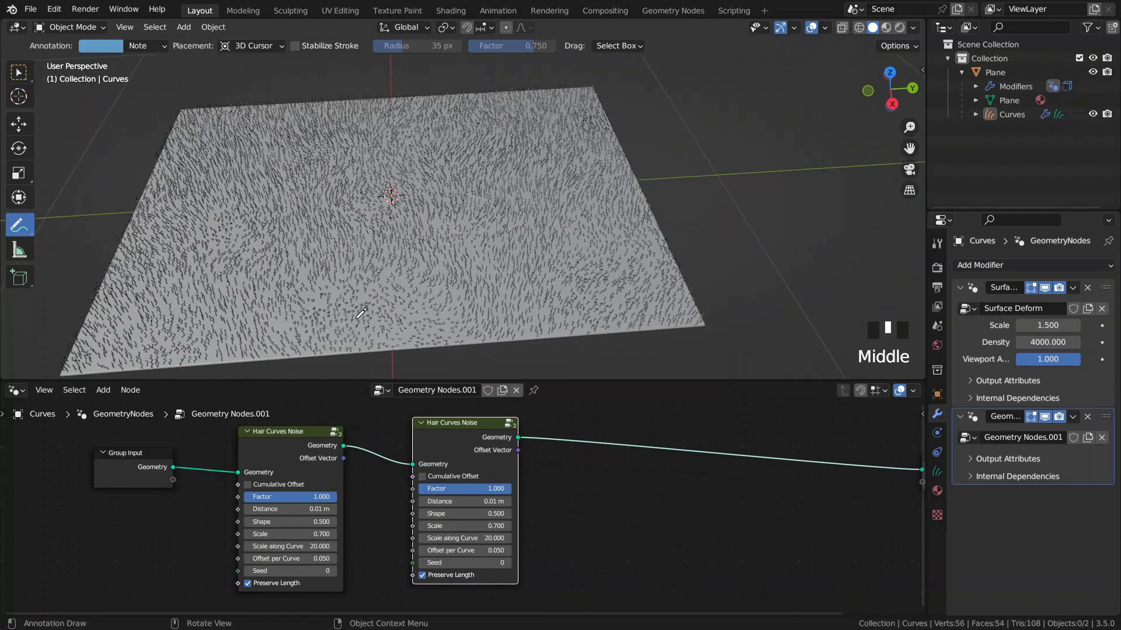
{"action": "left_click", "coordinate": [442, 501]}
{"action": "key", "text": "BackSpace"}
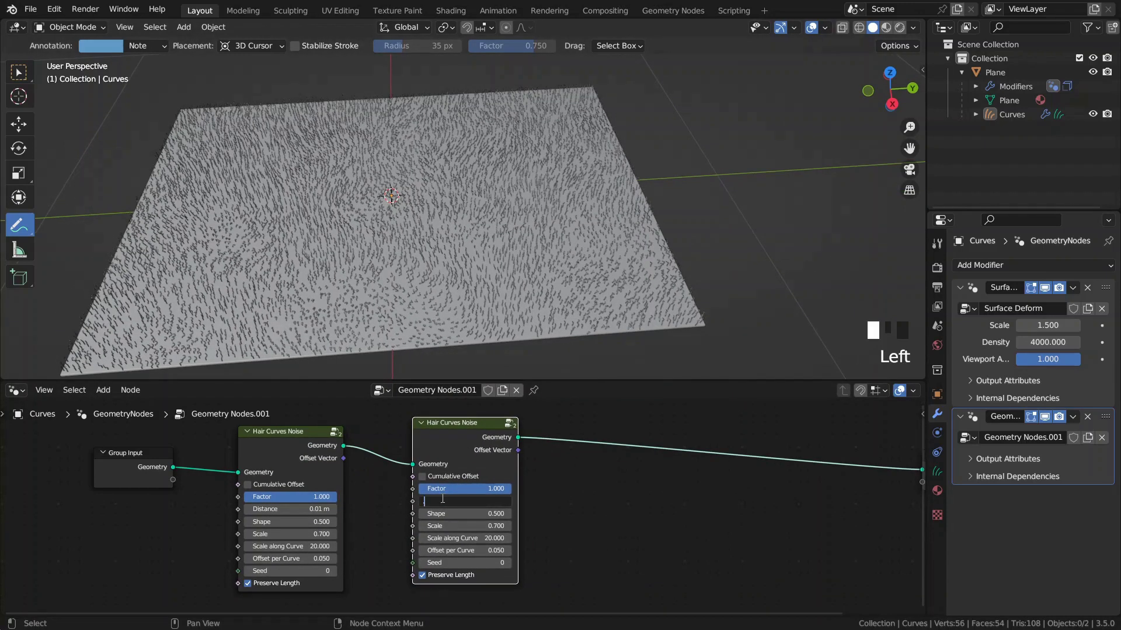
{"action": "type", "text": ".004"}
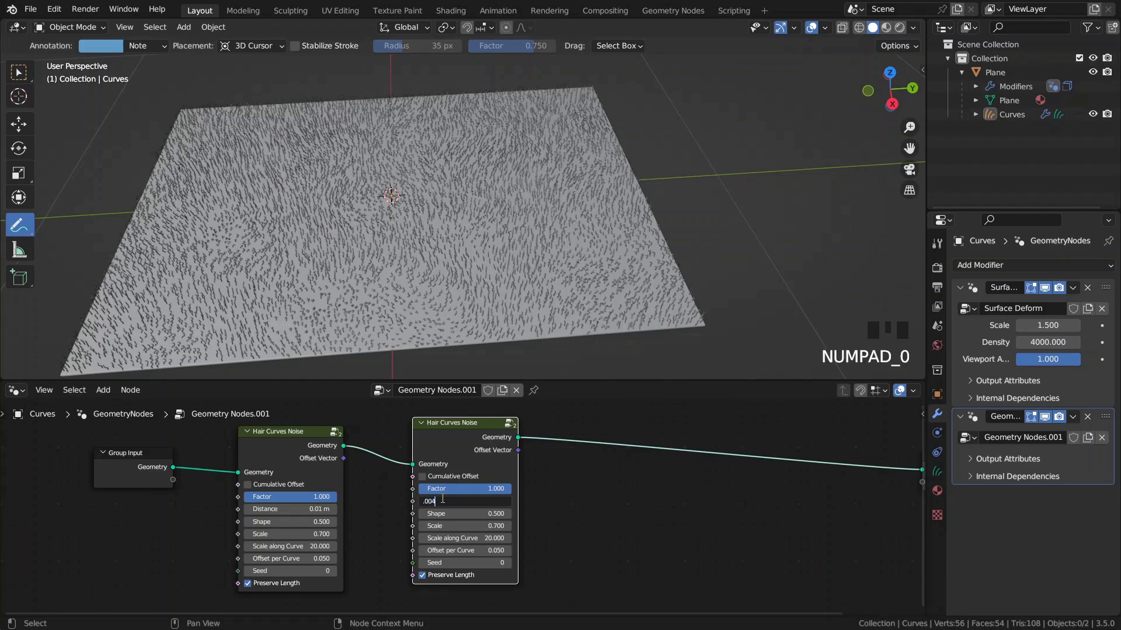
{"action": "key", "text": "Return"}
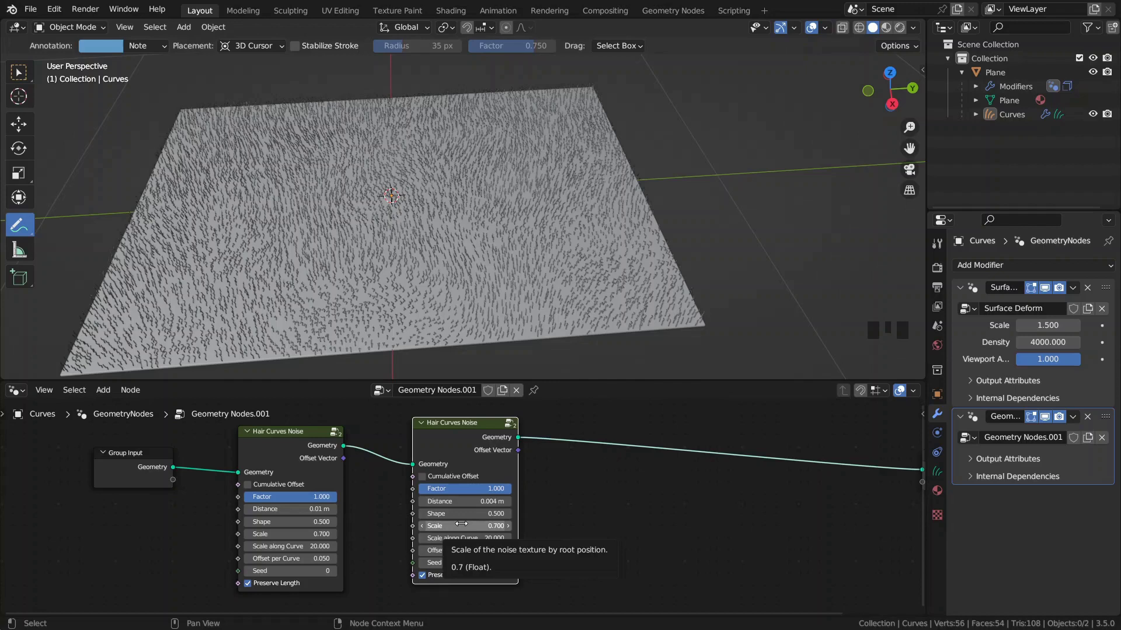
{"action": "mouse_move", "coordinate": [461, 524]}
{"action": "left_mouse_down"}
{"action": "mouse_move", "coordinate": [490, 524]}
{"action": "mouse_move", "coordinate": [464, 524]}
{"action": "left_mouse_up"}
{"action": "left_click", "coordinate": [477, 537]}
{"action": "type", "text": "1"}
{"action": "key", "text": "Return"}
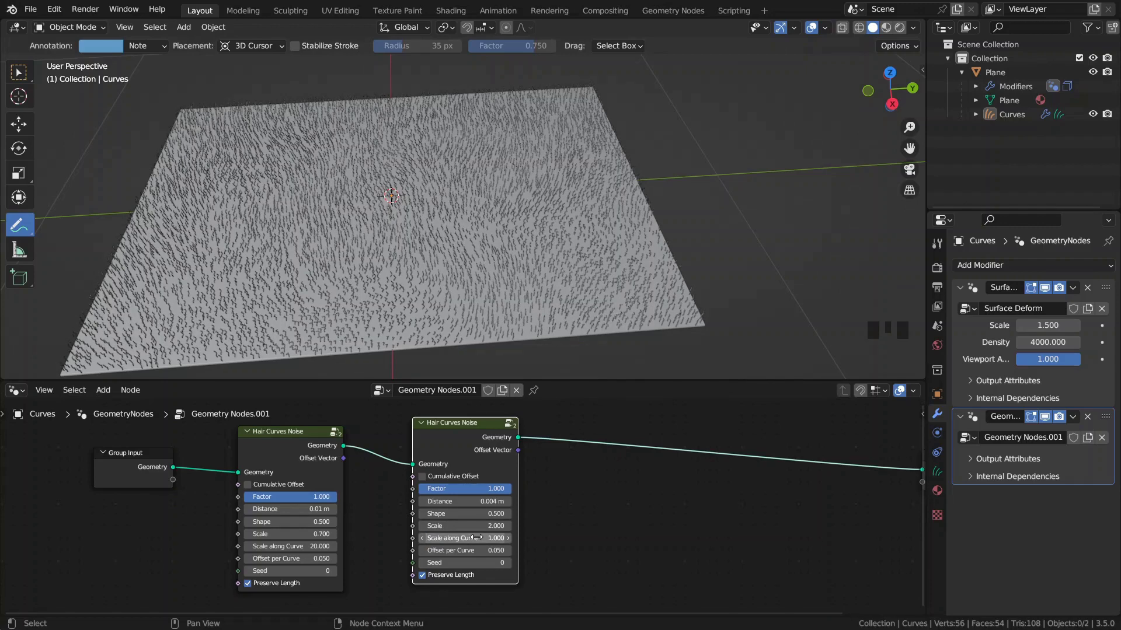
Enable Cumulative Offset on both Hair Curves Noise nodes and set the second node's Seed to 5
{"action": "left_click", "coordinate": [248, 484]}
{"action": "left_click", "coordinate": [248, 484]}
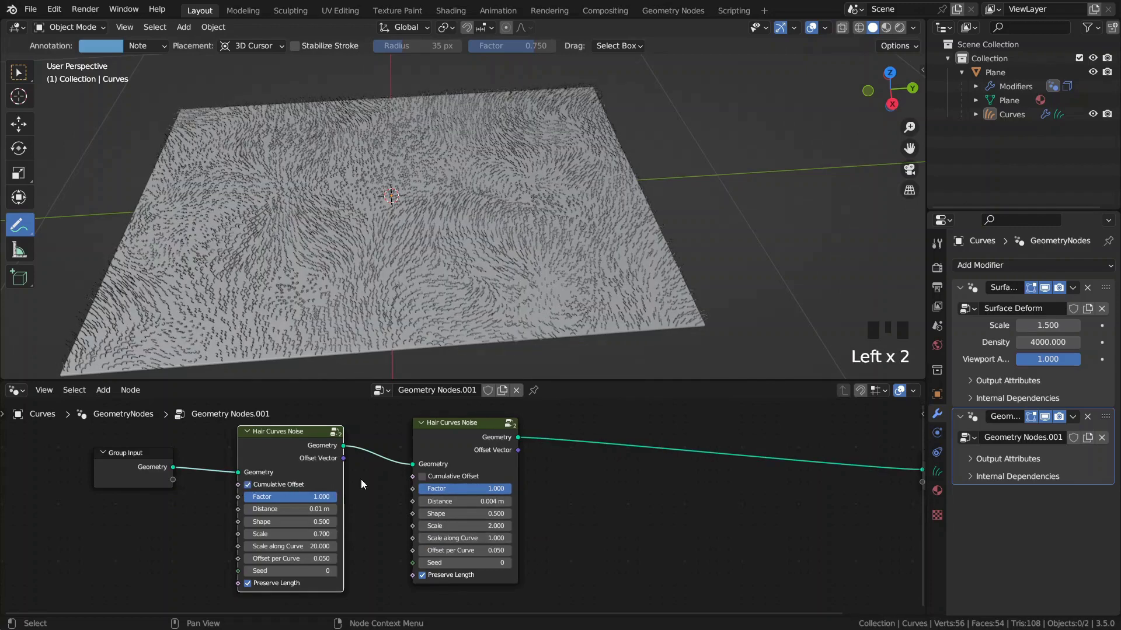
{"action": "left_click", "coordinate": [426, 475]}
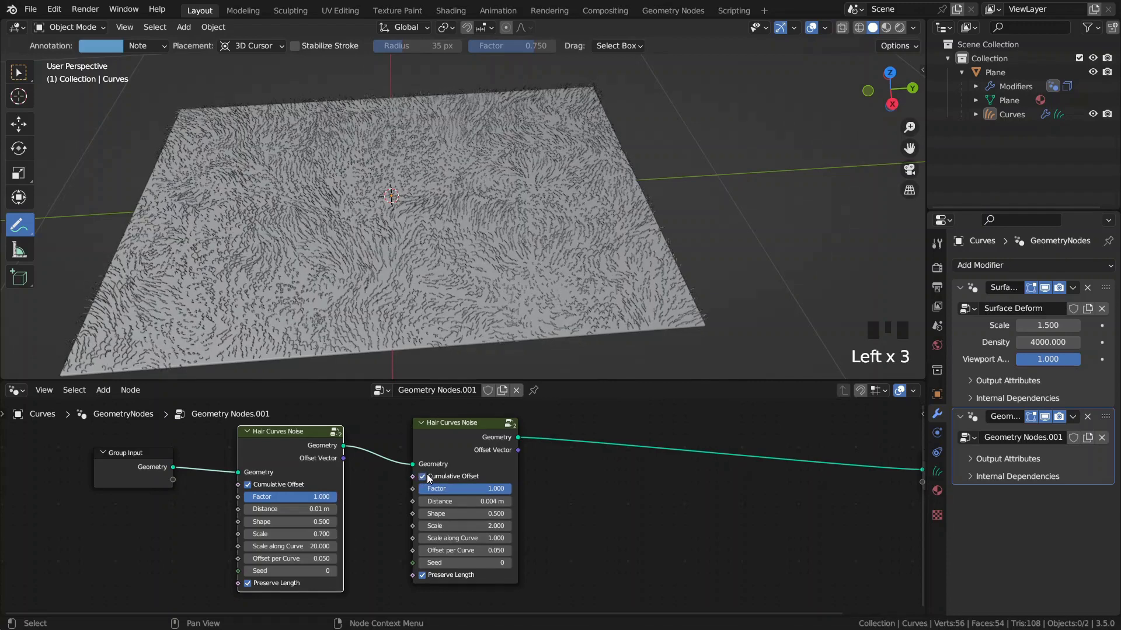
{"action": "left_click", "coordinate": [459, 563]}
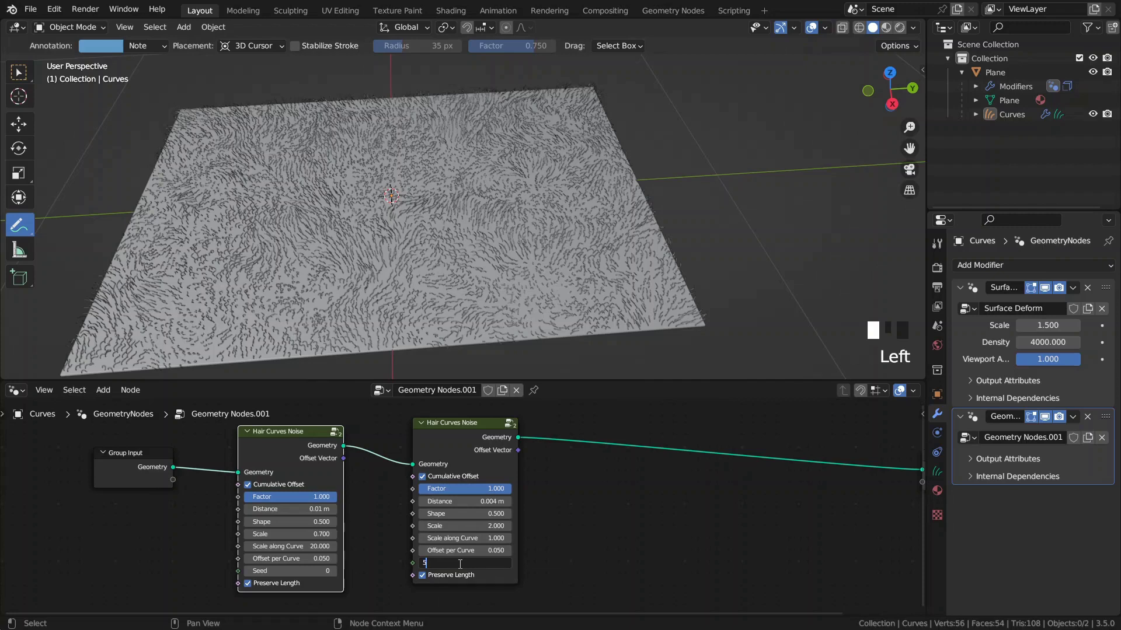
{"action": "key", "text": "Return"}
Mute and unmute the second Hair Curves Noise node repeatedly to compare its effect on the rug
{"action": "middle_click_drag", "start_coordinate": [495, 244], "coordinate": [528, 292]}
{"action": "left_click", "coordinate": [452, 443]}
{"action": "key", "text": "m"}
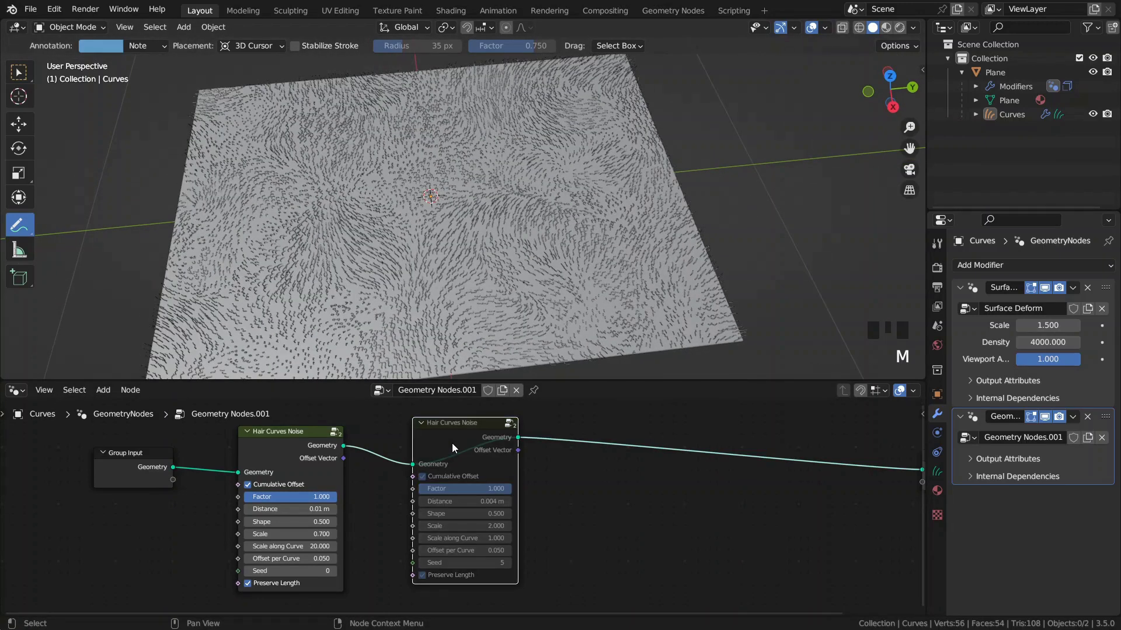
{"action": "key", "text": "m"}
{"action": "key", "text": "m"}
{"action": "key", "text": "m"}
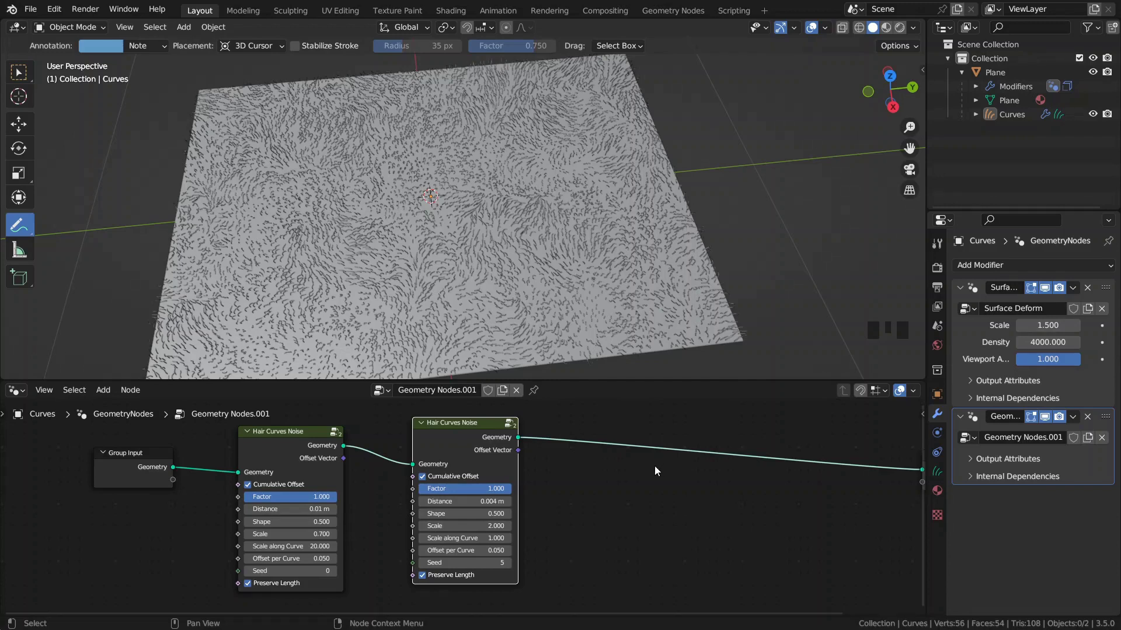
Insert a Clump Hair Curves node between the second Hair Curves Noise node and the Group Output
{"action": "middle_click_drag", "start_coordinate": [671, 475], "coordinate": [432, 484]}
{"action": "left_click_drag", "start_coordinate": [733, 485], "coordinate": [860, 454]}
{"action": "key", "text": "space"}
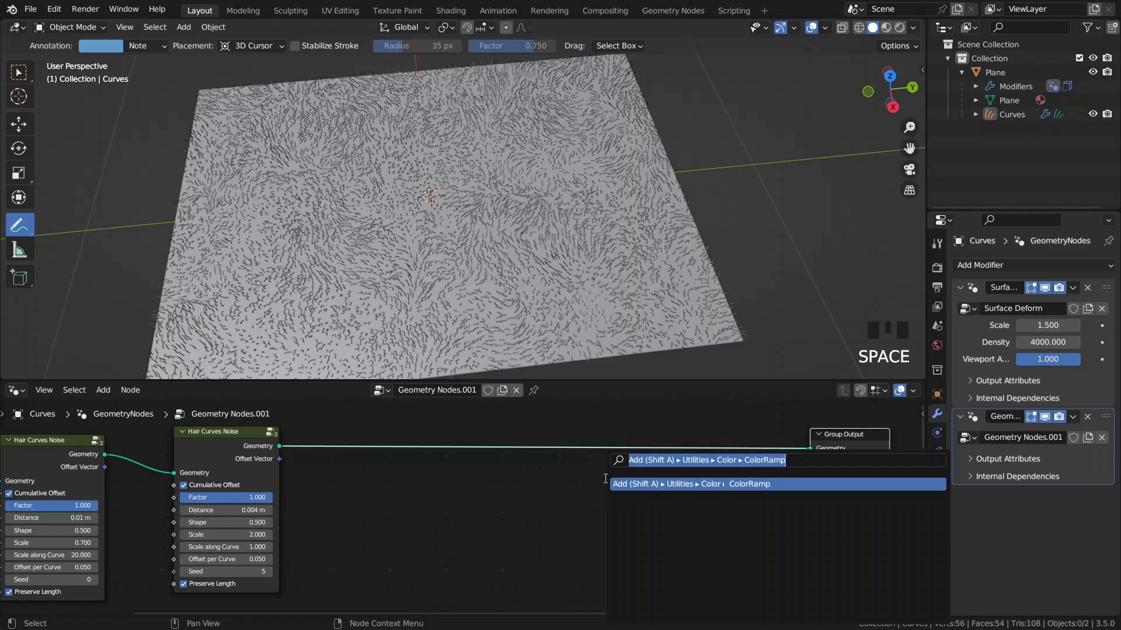
{"action": "key", "text": "shift+a"}
{"action": "mouse_move", "coordinate": [506, 478]}
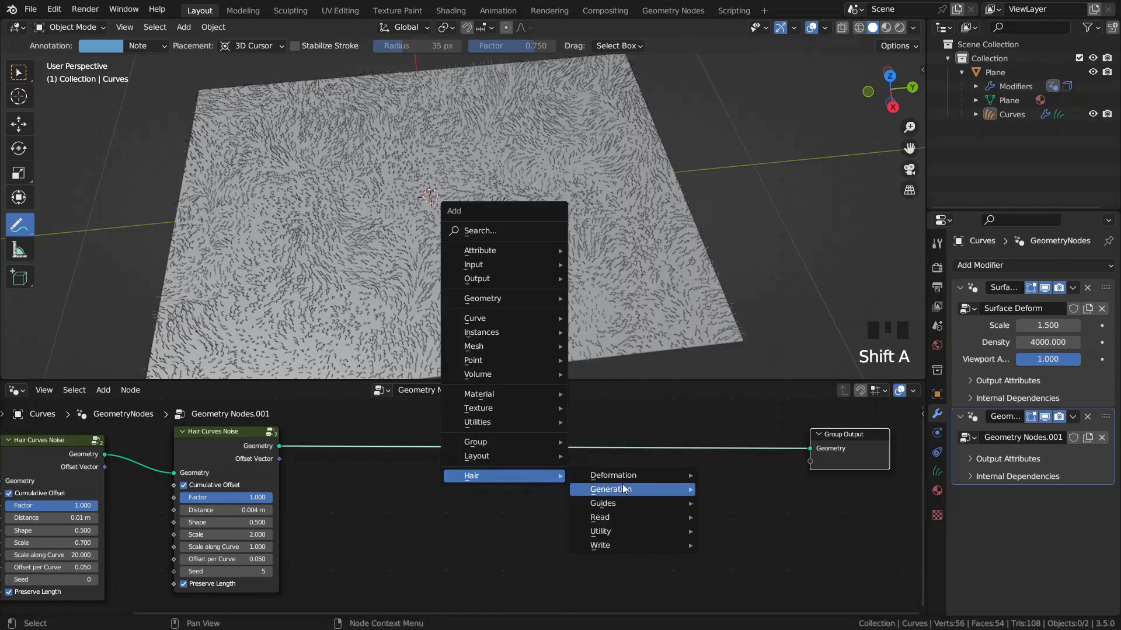
{"action": "mouse_move", "coordinate": [628, 503]}
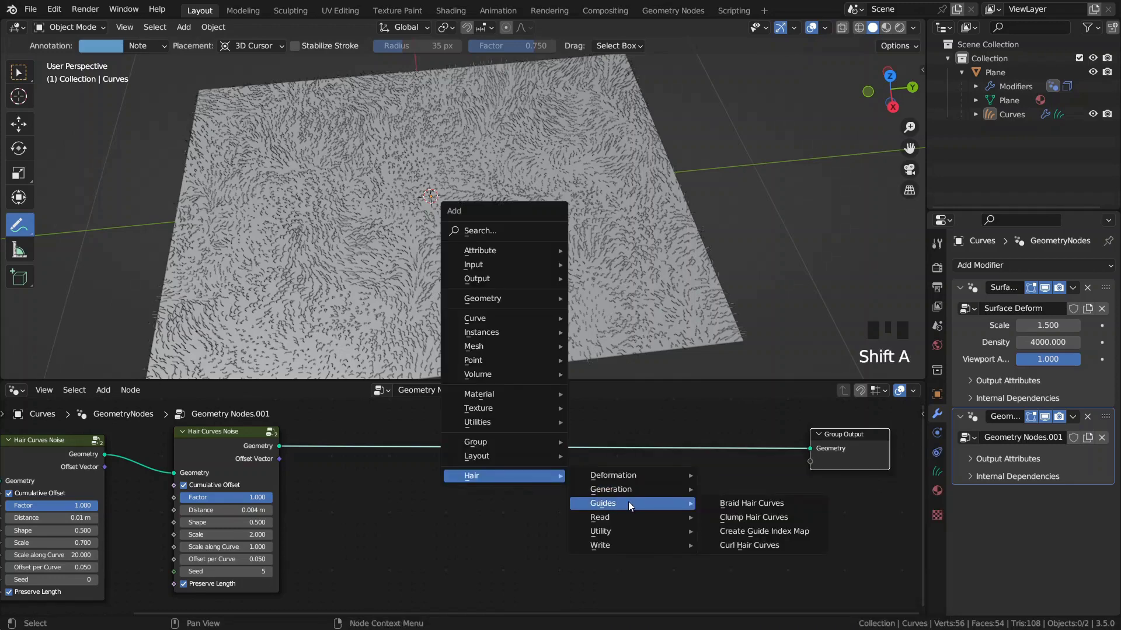
{"action": "left_click", "coordinate": [762, 516]}
{"action": "left_click", "coordinate": [673, 428]}
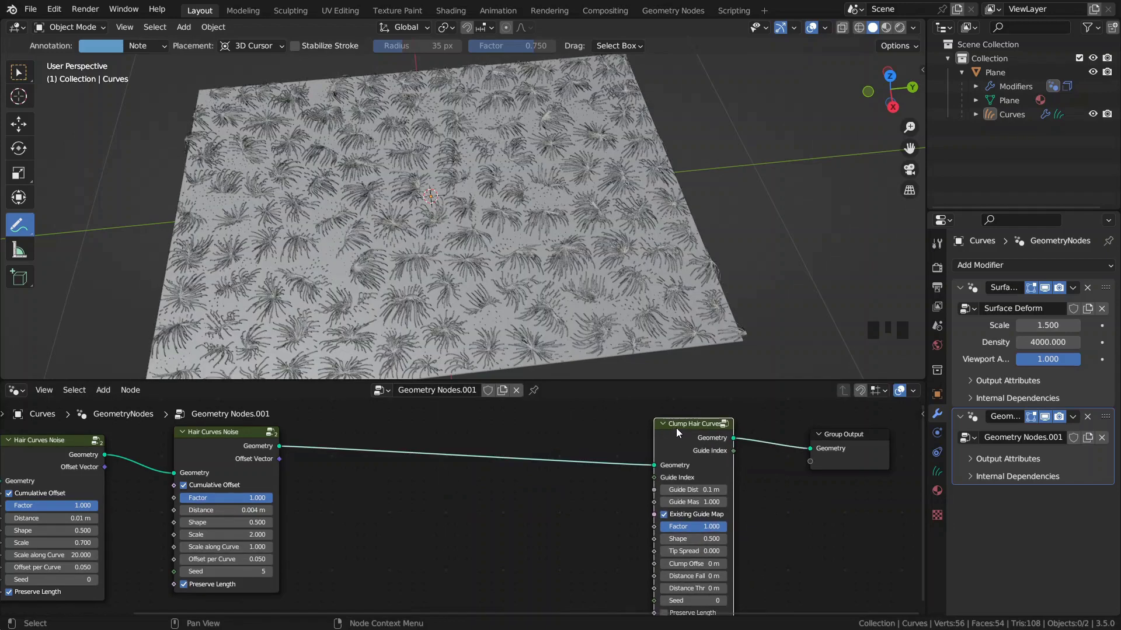
Sketch five annotation curves beside the rug, fanning down from one shared tip to illustrate a clump
{"action": "middle_click_drag", "start_coordinate": [554, 312], "coordinate": [514, 231], "text": "shift"}
{"action": "scroll", "coordinate": [548, 256], "scroll_direction": "up", "scroll_amount": 1}
{"action": "middle_click_drag", "start_coordinate": [666, 477], "coordinate": [484, 488]}
{"action": "scroll", "coordinate": [622, 439], "scroll_direction": "up", "scroll_amount": 3}
{"action": "scroll", "coordinate": [484, 487], "scroll_direction": "up", "scroll_amount": 2}
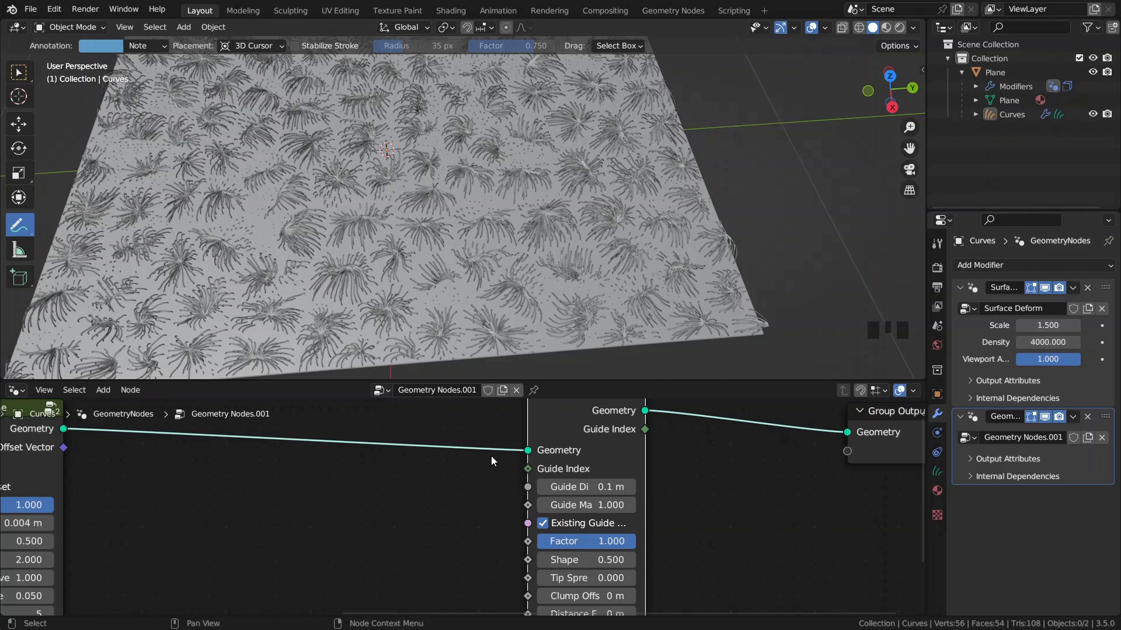
{"action": "scroll", "coordinate": [575, 275], "scroll_direction": "down", "scroll_amount": 2}
{"action": "middle_click_drag", "start_coordinate": [555, 221], "coordinate": [438, 241], "text": "shift"}
{"action": "left_click_drag", "start_coordinate": [712, 197], "coordinate": [719, 313]}
{"action": "mouse_move", "coordinate": [711, 198]}
{"action": "left_mouse_down"}
{"action": "mouse_move", "coordinate": [681, 248]}
{"action": "mouse_move", "coordinate": [673, 310]}
{"action": "left_mouse_up"}
{"action": "mouse_move", "coordinate": [710, 199]}
{"action": "left_mouse_down"}
{"action": "mouse_move", "coordinate": [630, 281]}
{"action": "mouse_move", "coordinate": [629, 329]}
{"action": "left_mouse_up"}
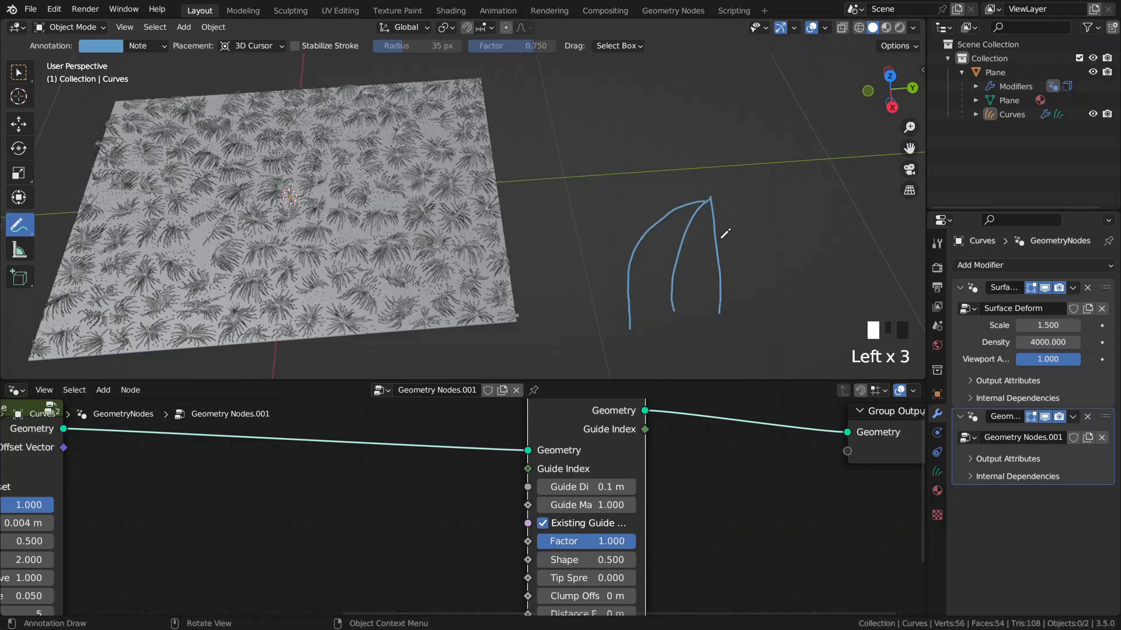
{"action": "left_click_drag", "start_coordinate": [710, 200], "coordinate": [770, 317]}
{"action": "mouse_move", "coordinate": [712, 198]}
{"action": "left_mouse_down"}
{"action": "mouse_move", "coordinate": [791, 233]}
{"action": "mouse_move", "coordinate": [811, 317]}
{"action": "left_mouse_up"}
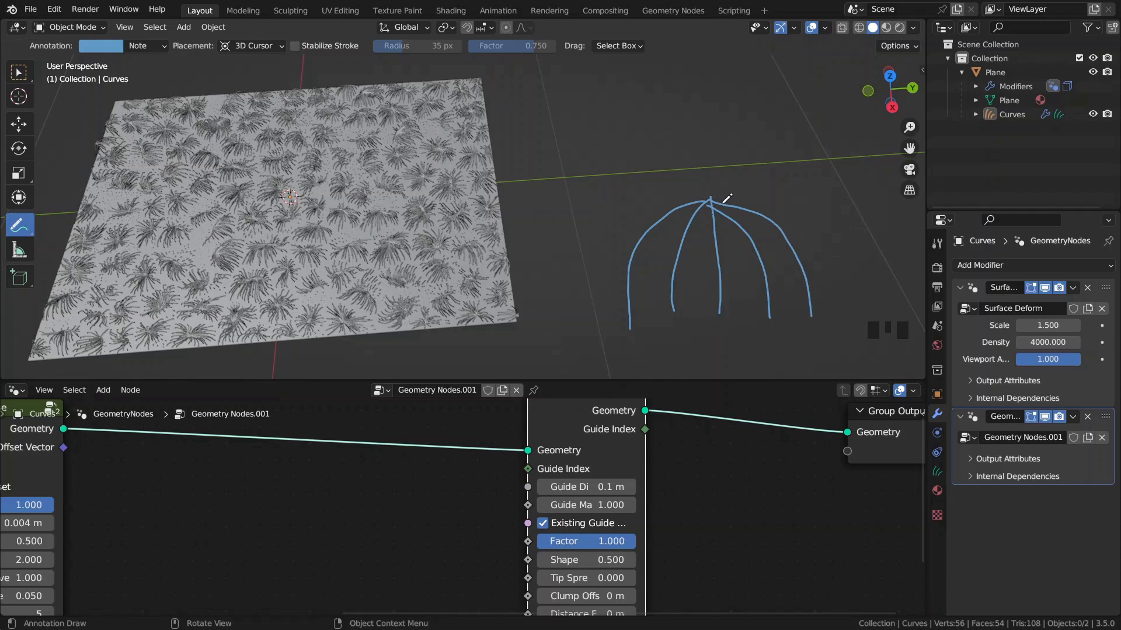
Erase the fan-shaped clump annotation beside the rug
{"action": "middle_click_drag", "start_coordinate": [538, 213], "coordinate": [605, 211], "text": "shift"}
{"action": "middle_click_drag", "start_coordinate": [525, 236], "coordinate": [476, 202], "text": "ctrl"}
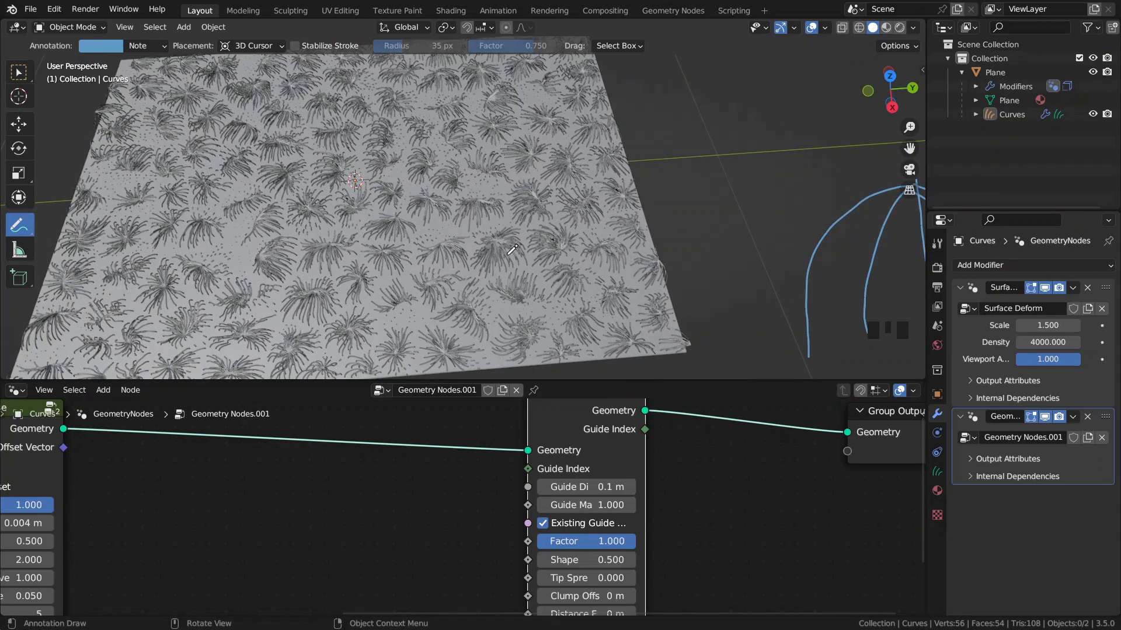
{"action": "scroll", "coordinate": [787, 233], "scroll_direction": "down", "scroll_amount": 2}
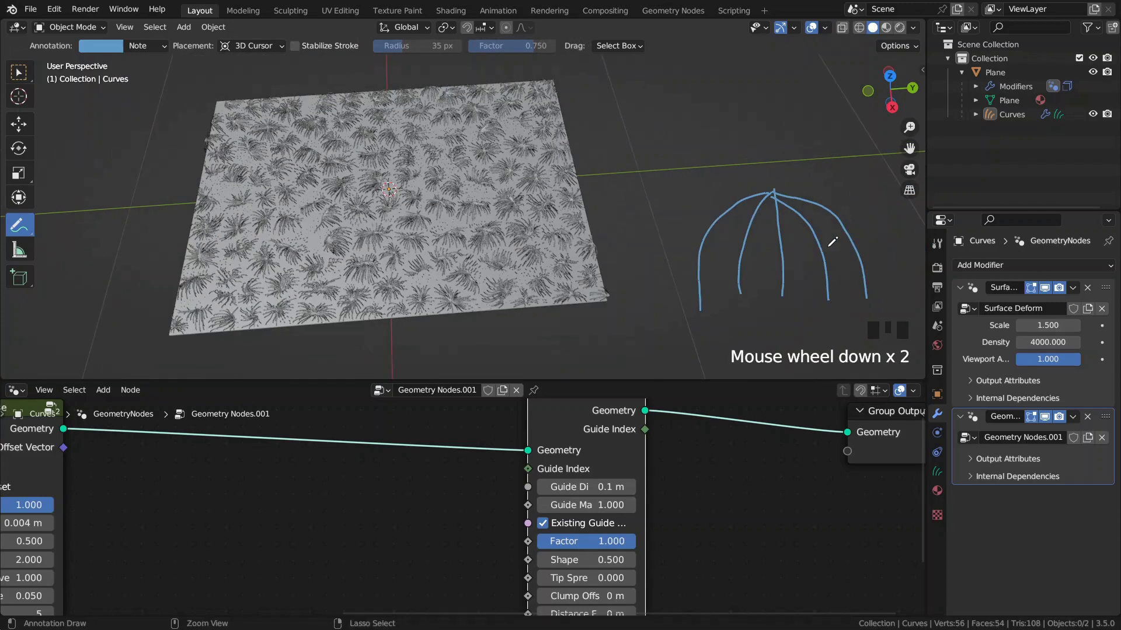
{"action": "mouse_move", "coordinate": [838, 257]}
{"action": "left_mouse_down", "text": "ctrl"}
{"action": "mouse_move", "coordinate": [776, 208]}
{"action": "mouse_move", "coordinate": [741, 200]}
{"action": "mouse_move", "coordinate": [696, 273]}
{"action": "left_mouse_up", "text": "ctrl"}
{"action": "middle_click_drag", "start_coordinate": [573, 255], "coordinate": [506, 245]}
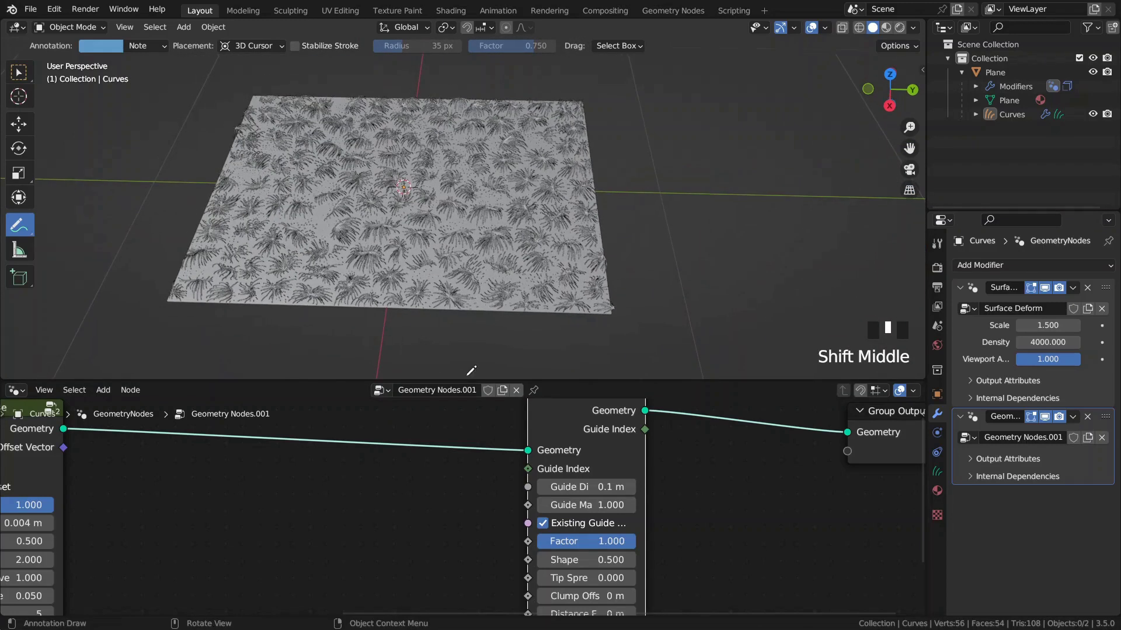
{"action": "scroll", "coordinate": [523, 482], "scroll_direction": "up", "scroll_amount": 3}
{"action": "scroll", "coordinate": [670, 489], "scroll_direction": "down", "scroll_amount": 3}
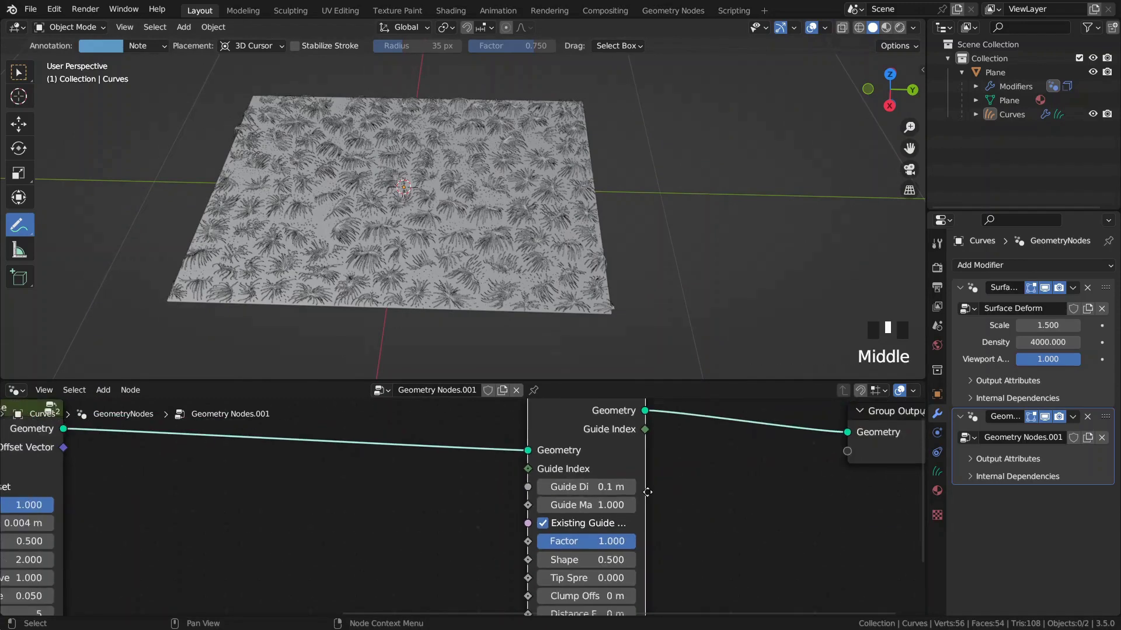
Widen the Clump Hair Curves node and set its Guide Mask to 0.1
{"action": "middle_click_drag", "start_coordinate": [670, 491], "coordinate": [606, 491]}
{"action": "left_click", "coordinate": [605, 490]}
{"action": "left_click_drag", "start_coordinate": [604, 490], "coordinate": [657, 486]}
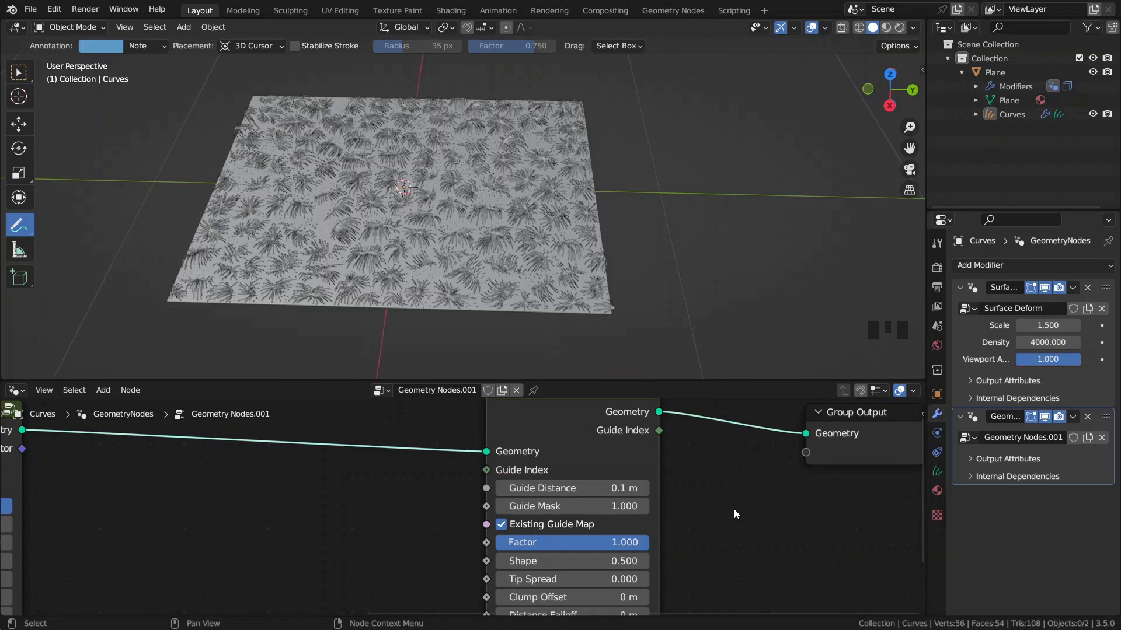
{"action": "left_click", "coordinate": [609, 505]}
{"action": "type", "text": ".1"}
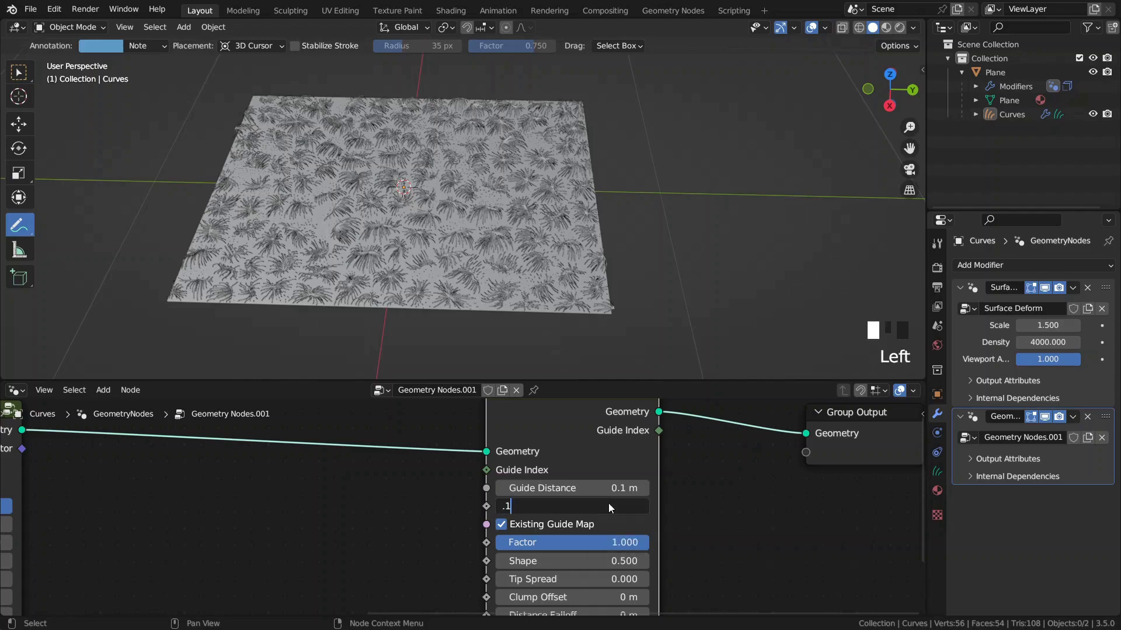
{"action": "key", "text": "Return"}
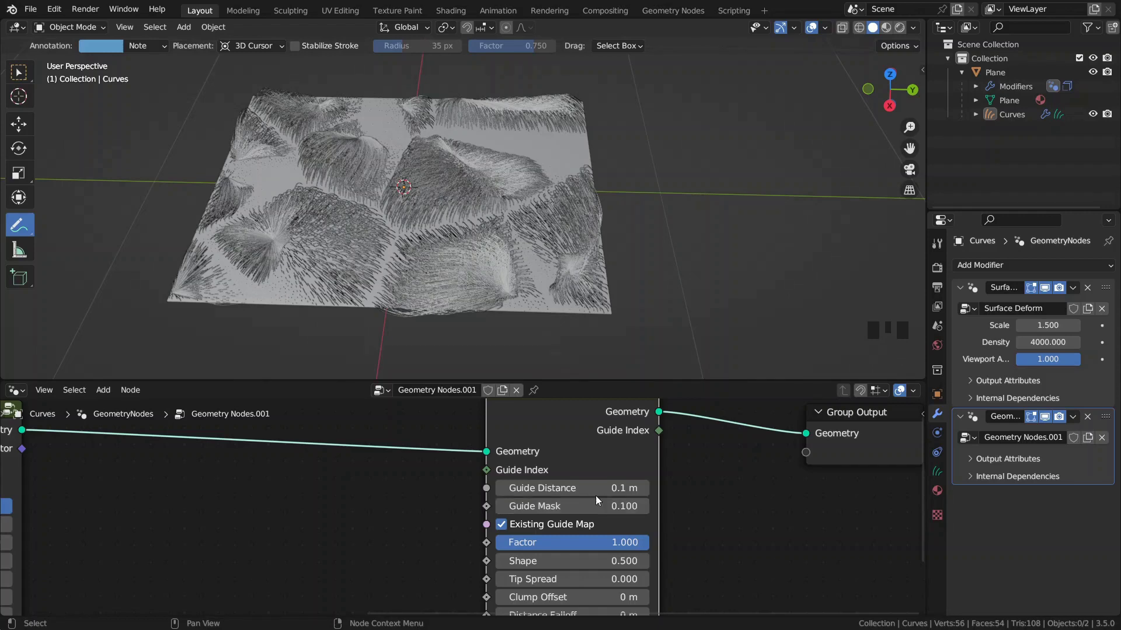
Set the Clump Hair Curves node's Guide Distance to 0.02 m
{"action": "left_click", "coordinate": [591, 493]}
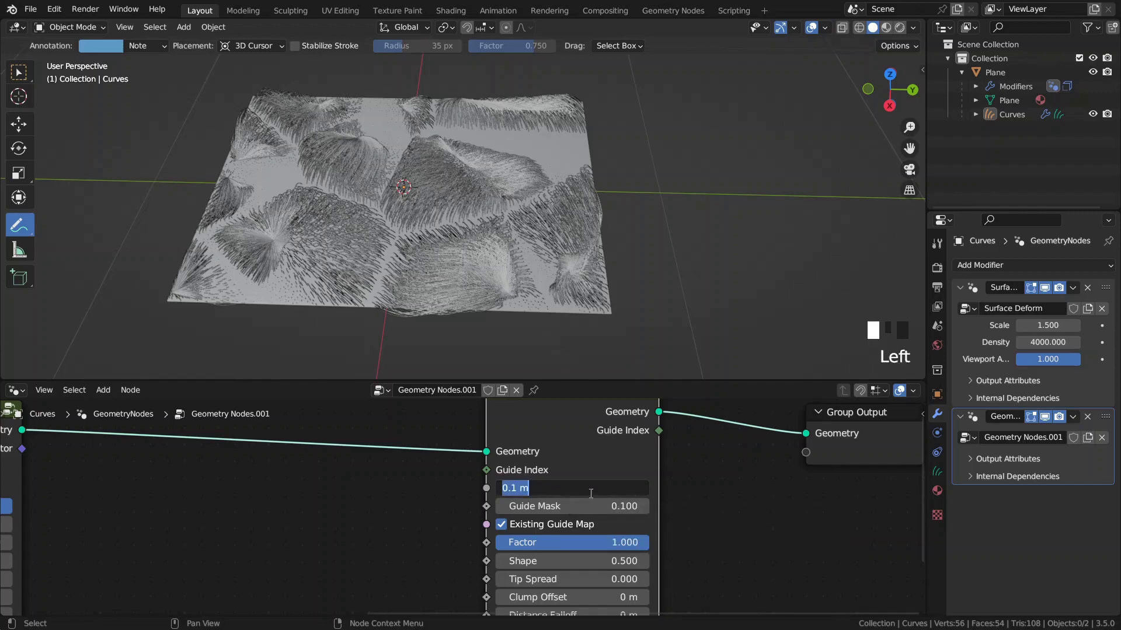
{"action": "key", "text": "BackSpace"}
{"action": "type", "text": "0.02"}
{"action": "key", "text": "Return"}
Annotate six spaced, roughly vertical strokes beside the rug to represent individual hairs
{"action": "middle_click_drag", "start_coordinate": [640, 297], "coordinate": [483, 299], "text": "shift"}
{"action": "left_click_drag", "start_coordinate": [540, 144], "coordinate": [550, 285]}
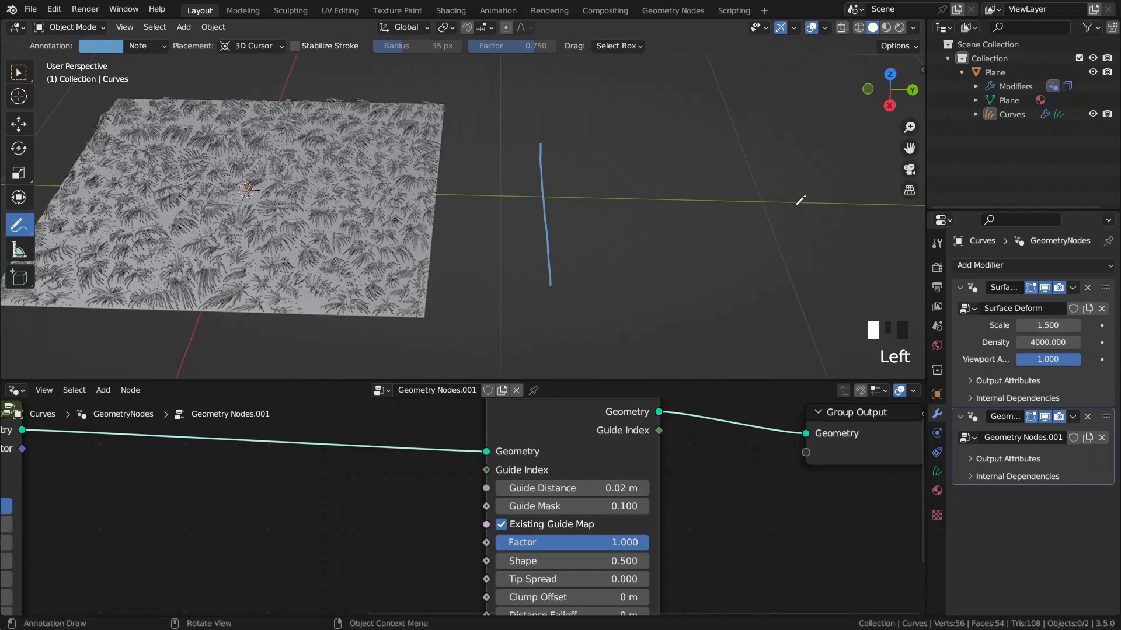
{"action": "left_click_drag", "start_coordinate": [838, 139], "coordinate": [855, 278]}
{"action": "left_click_drag", "start_coordinate": [781, 151], "coordinate": [794, 242]}
{"action": "left_click_drag", "start_coordinate": [724, 153], "coordinate": [731, 261]}
{"action": "left_click_drag", "start_coordinate": [651, 163], "coordinate": [654, 260]}
{"action": "left_click_drag", "start_coordinate": [594, 163], "coordinate": [606, 277]}
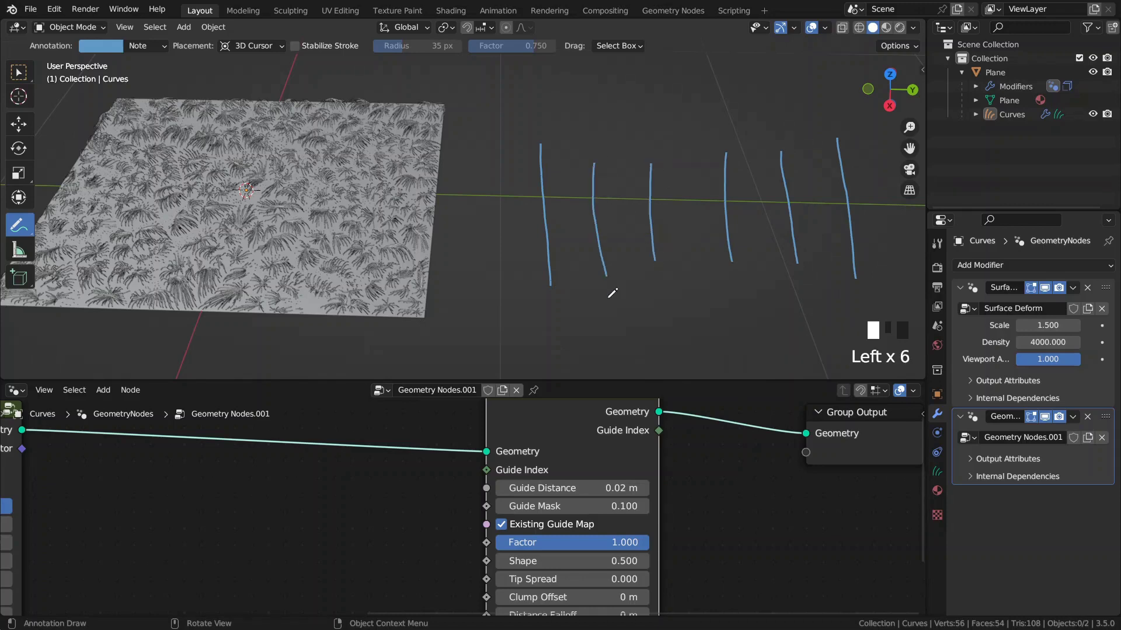
Annotate a dimension line spanning the six strokes and label it 0.02
{"action": "middle_click_drag", "start_coordinate": [823, 317], "coordinate": [773, 302], "text": "shift"}
{"action": "mouse_move", "coordinate": [810, 281]}
{"action": "left_mouse_down"}
{"action": "mouse_move", "coordinate": [813, 296]}
{"action": "mouse_move", "coordinate": [500, 308]}
{"action": "mouse_move", "coordinate": [496, 327]}
{"action": "left_mouse_up"}
{"action": "middle_click_drag", "start_coordinate": [637, 306], "coordinate": [629, 286], "text": "shift"}
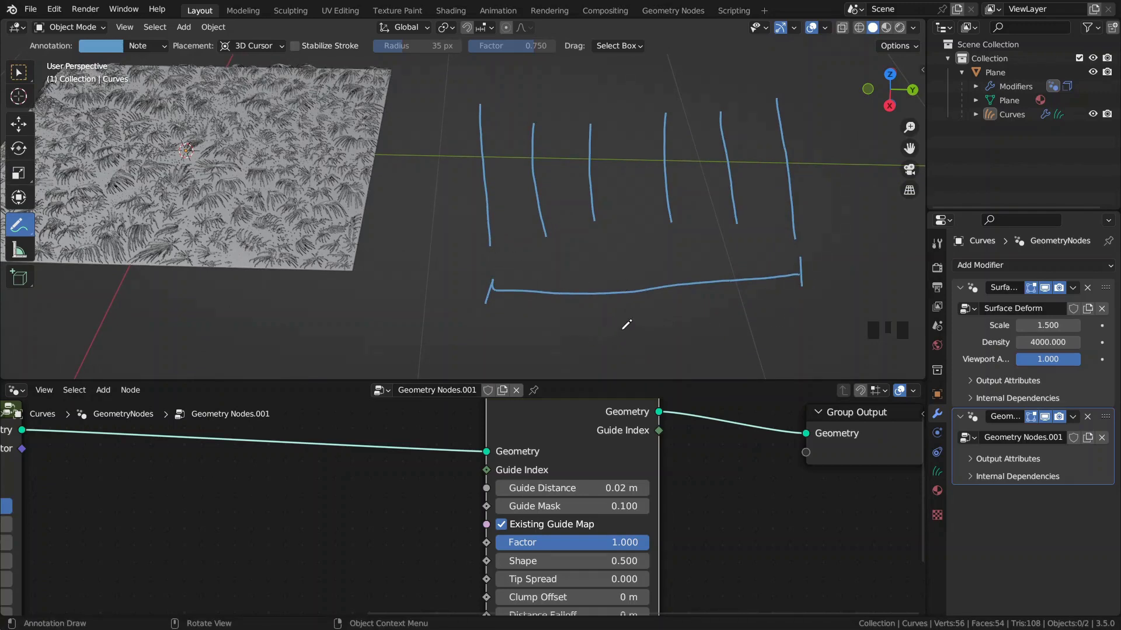
{"action": "mouse_move", "coordinate": [617, 318]}
{"action": "left_mouse_down"}
{"action": "mouse_move", "coordinate": [689, 319]}
{"action": "mouse_move", "coordinate": [679, 342]}
{"action": "mouse_move", "coordinate": [704, 338]}
{"action": "left_mouse_up"}
{"action": "left_click", "coordinate": [646, 341]}
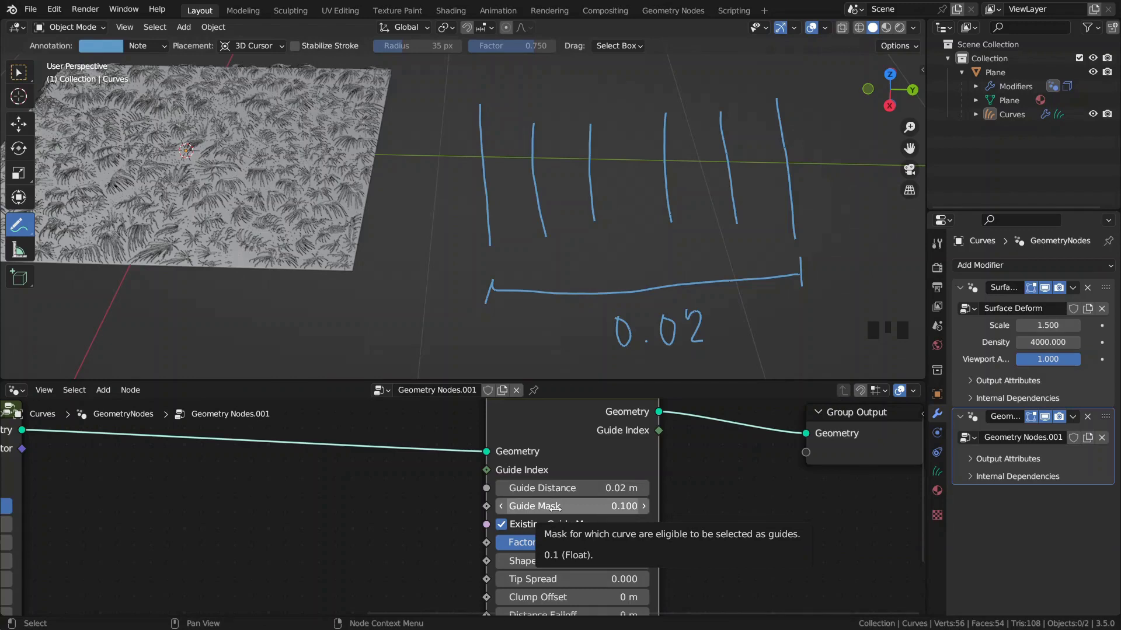
Erase the hair strokes and the labelled dimension line beside the rug
{"action": "middle_click_drag", "start_coordinate": [350, 241], "coordinate": [410, 255], "text": "shift"}
{"action": "mouse_move", "coordinate": [850, 306]}
{"action": "left_mouse_down", "text": "ctrl"}
{"action": "mouse_move", "coordinate": [650, 350]}
{"action": "mouse_move", "coordinate": [639, 320]}
{"action": "mouse_move", "coordinate": [872, 204]}
{"action": "mouse_move", "coordinate": [811, 108]}
{"action": "mouse_move", "coordinate": [633, 172]}
{"action": "mouse_move", "coordinate": [580, 251]}
{"action": "mouse_move", "coordinate": [593, 262]}
{"action": "left_mouse_up", "text": "ctrl"}
{"action": "middle_click_drag", "start_coordinate": [473, 248], "coordinate": [583, 262], "text": "shift"}
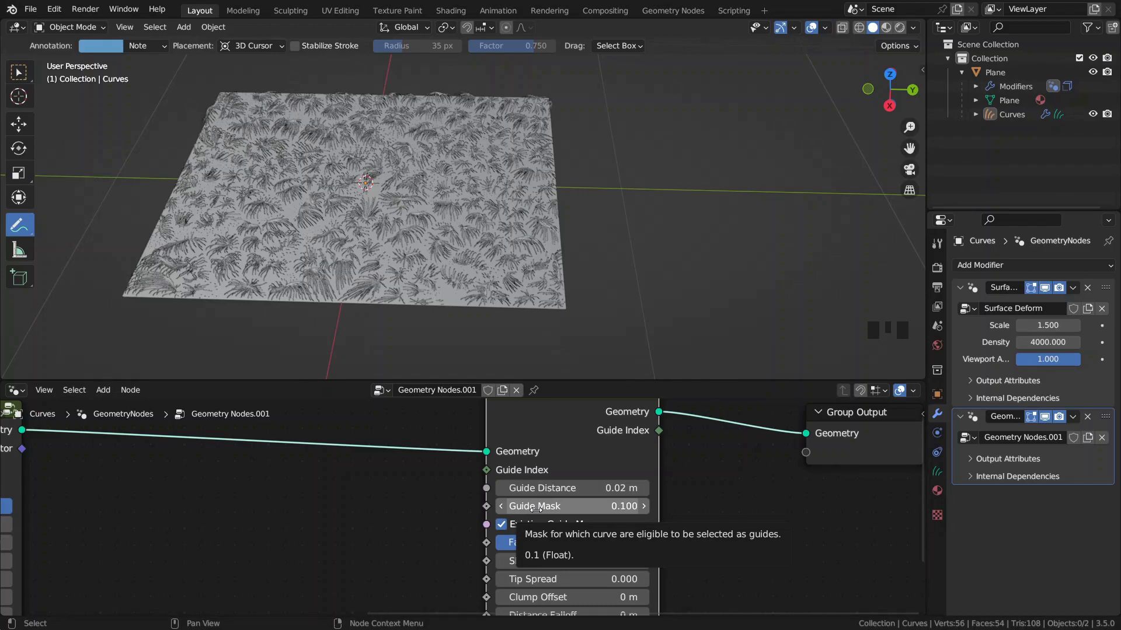
Set the Clump Hair Curves node's Guide Distance to 0.002 m
{"action": "left_click", "coordinate": [582, 489]}
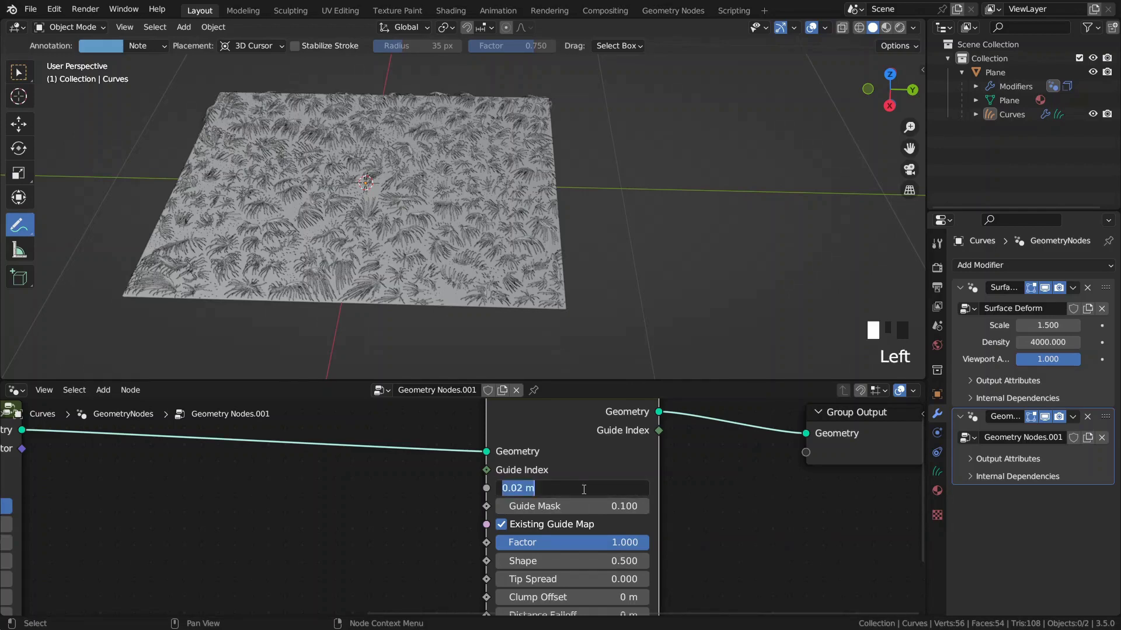
{"action": "type", "text": "0.002"}
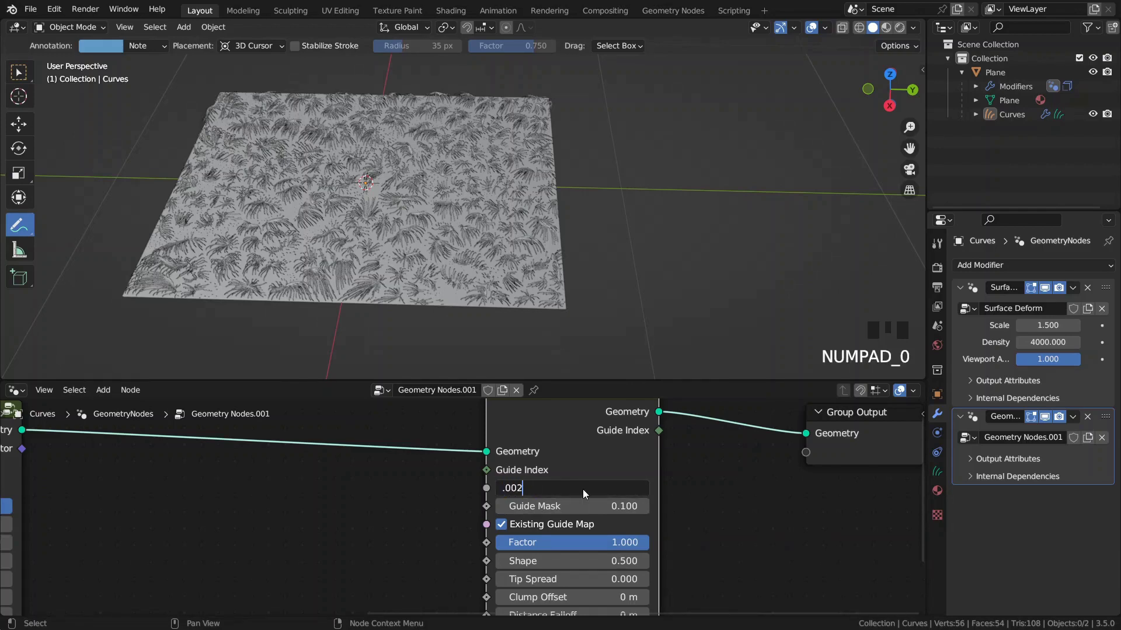
{"action": "key", "text": "Return"}
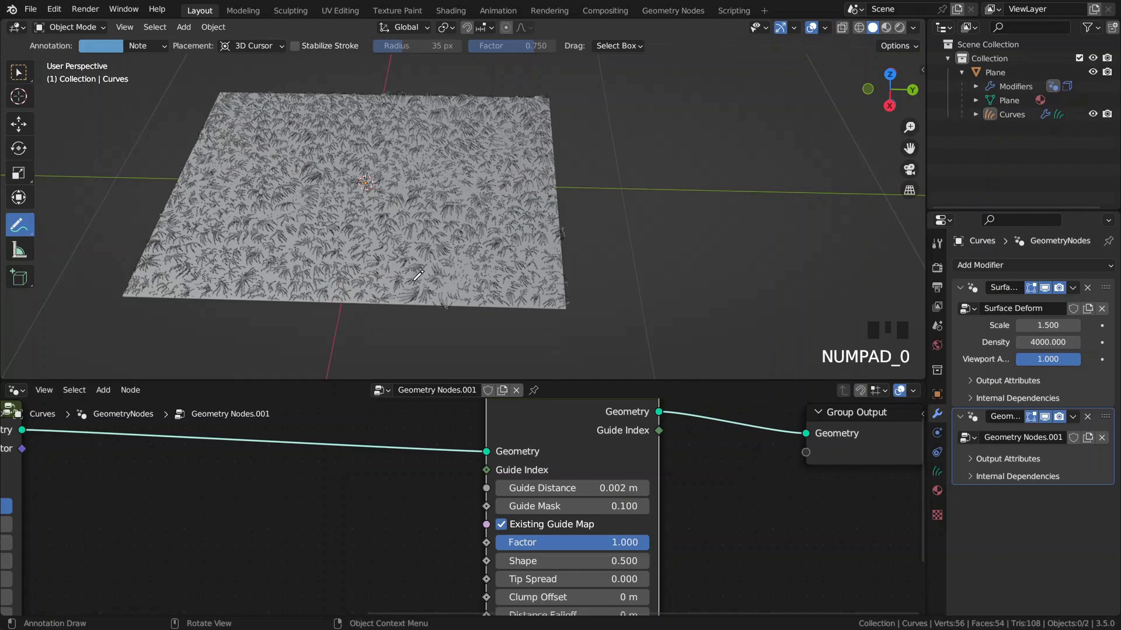
{"action": "scroll", "coordinate": [465, 284], "scroll_direction": "up", "scroll_amount": 4}
{"action": "middle_click_drag", "start_coordinate": [465, 284], "coordinate": [509, 225], "text": "shift"}
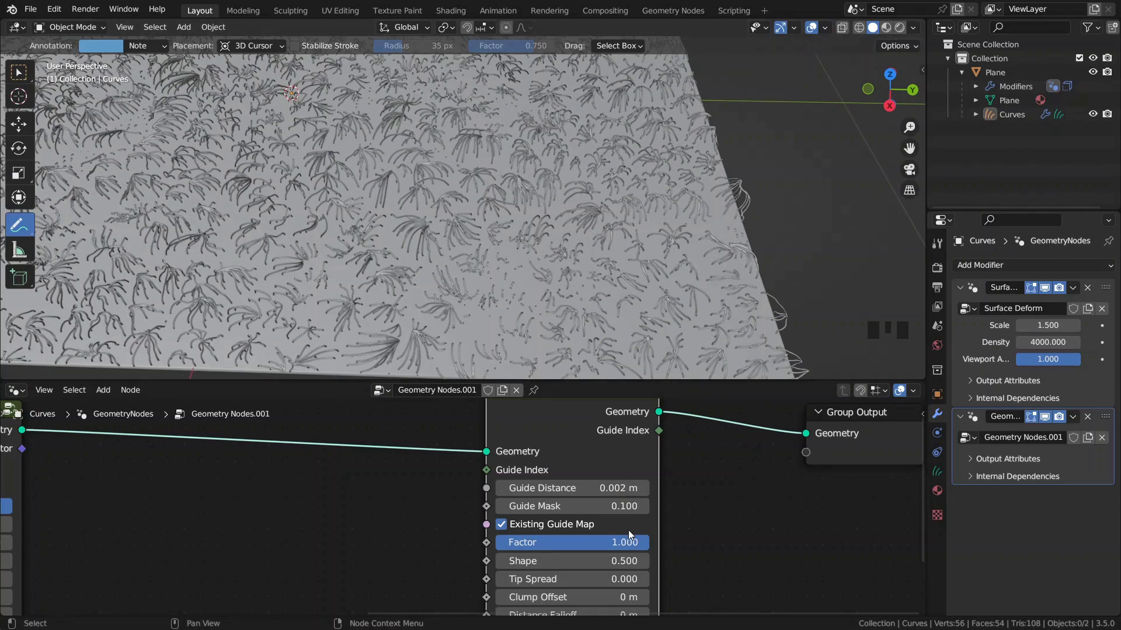
Annotate a dome-shaped clump of curves rising from a ground line to one tip, with a horizontal line across the tip
{"action": "middle_click_drag", "start_coordinate": [654, 531], "coordinate": [650, 486]}
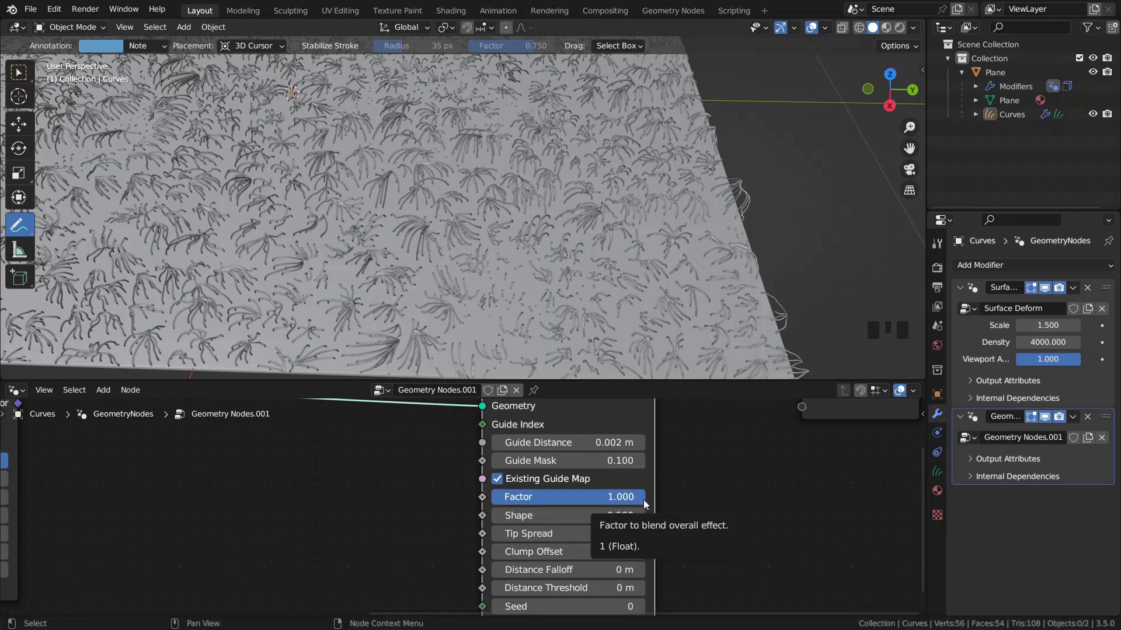
{"action": "middle_click_drag", "start_coordinate": [661, 541], "coordinate": [678, 504]}
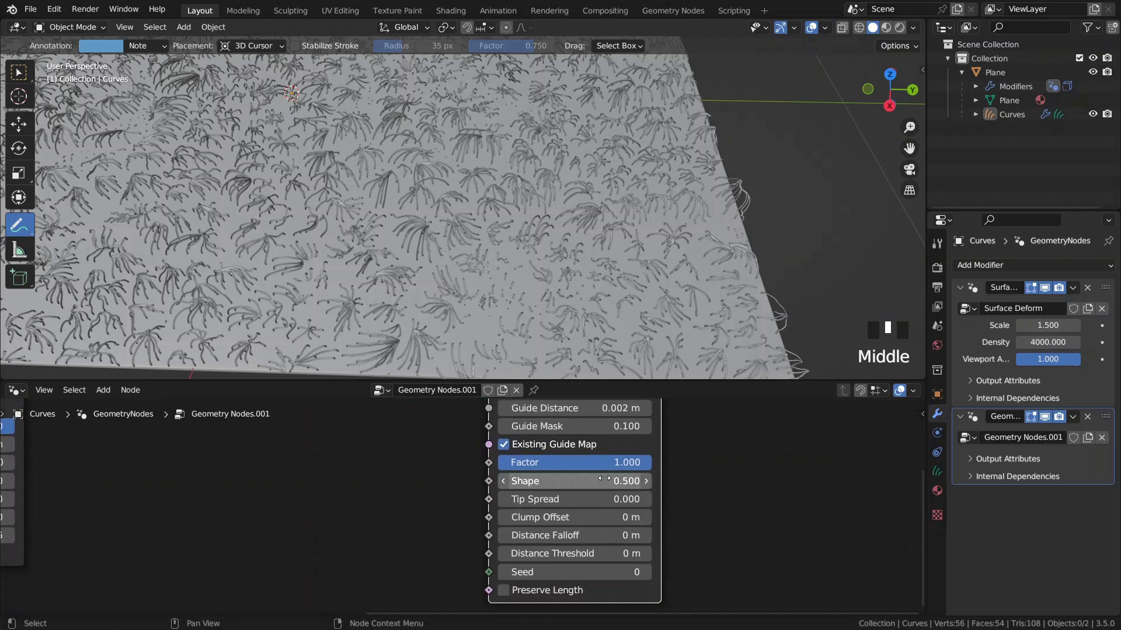
{"action": "middle_click_drag", "start_coordinate": [610, 324], "coordinate": [436, 304], "text": "shift"}
{"action": "left_click", "coordinate": [20, 225]}
{"action": "mouse_move", "coordinate": [583, 300]}
{"action": "left_mouse_down"}
{"action": "mouse_move", "coordinate": [670, 216]}
{"action": "mouse_move", "coordinate": [619, 298]}
{"action": "mouse_move", "coordinate": [670, 216]}
{"action": "mouse_move", "coordinate": [669, 294]}
{"action": "left_mouse_up"}
{"action": "left_click_drag", "start_coordinate": [670, 218], "coordinate": [693, 293]}
{"action": "mouse_move", "coordinate": [669, 218]}
{"action": "left_mouse_down"}
{"action": "mouse_move", "coordinate": [733, 288]}
{"action": "mouse_move", "coordinate": [782, 289]}
{"action": "mouse_move", "coordinate": [564, 298]}
{"action": "left_mouse_up"}
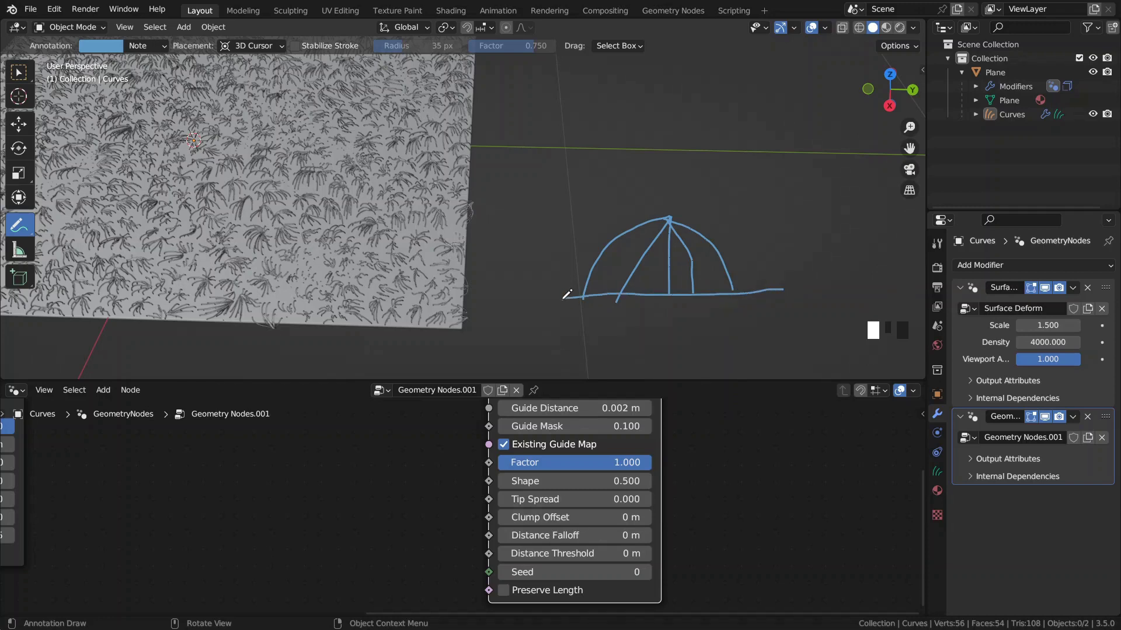
{"action": "left_click_drag", "start_coordinate": [570, 217], "coordinate": [744, 219]}
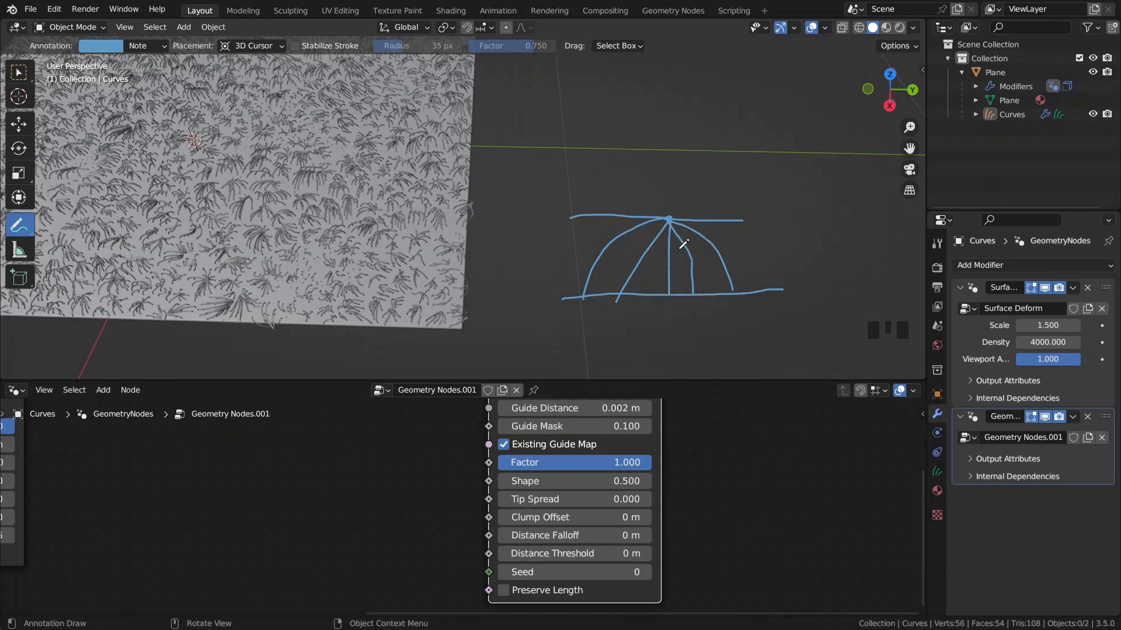
Annotate an arrow from the dome-shaped clump to a second clump of inward-bending curves, and loop around that clump's middle
{"action": "middle_click_drag", "start_coordinate": [751, 262], "coordinate": [555, 263], "text": "shift"}
{"action": "mouse_move", "coordinate": [584, 261]}
{"action": "left_mouse_down"}
{"action": "mouse_move", "coordinate": [643, 250]}
{"action": "mouse_move", "coordinate": [637, 276]}
{"action": "mouse_move", "coordinate": [754, 205]}
{"action": "left_mouse_up"}
{"action": "left_click_drag", "start_coordinate": [751, 274], "coordinate": [758, 207]}
{"action": "mouse_move", "coordinate": [770, 275]}
{"action": "left_mouse_down"}
{"action": "mouse_move", "coordinate": [764, 210]}
{"action": "mouse_move", "coordinate": [774, 211]}
{"action": "left_mouse_up"}
{"action": "left_click_drag", "start_coordinate": [839, 267], "coordinate": [789, 209]}
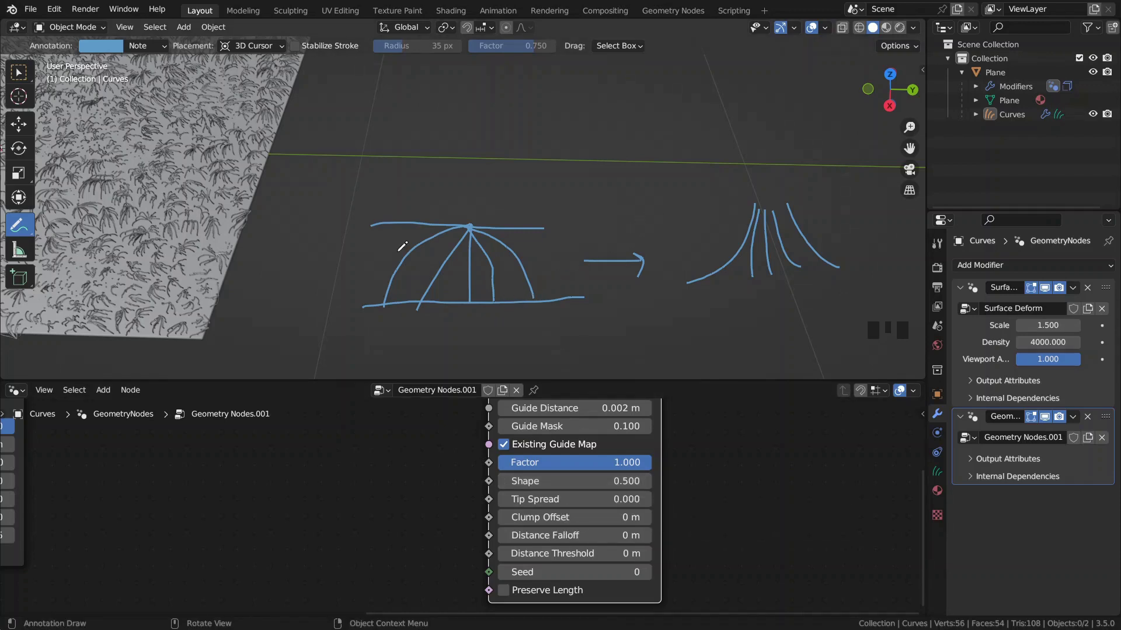
{"action": "mouse_move", "coordinate": [609, 192]}
{"action": "left_mouse_down"}
{"action": "mouse_move", "coordinate": [600, 179]}
{"action": "mouse_move", "coordinate": [608, 110]}
{"action": "mouse_move", "coordinate": [594, 89]}
{"action": "left_mouse_up"}
{"action": "mouse_move", "coordinate": [654, 176]}
{"action": "left_mouse_down", "text": "ctrl"}
{"action": "mouse_move", "coordinate": [600, 113]}
{"action": "mouse_move", "coordinate": [588, 193]}
{"action": "mouse_move", "coordinate": [599, 170]}
{"action": "left_mouse_up", "text": "ctrl"}
{"action": "mouse_move", "coordinate": [838, 230]}
{"action": "left_mouse_down"}
{"action": "mouse_move", "coordinate": [758, 247]}
{"action": "mouse_move", "coordinate": [846, 225]}
{"action": "mouse_move", "coordinate": [830, 230]}
{"action": "left_mouse_up"}
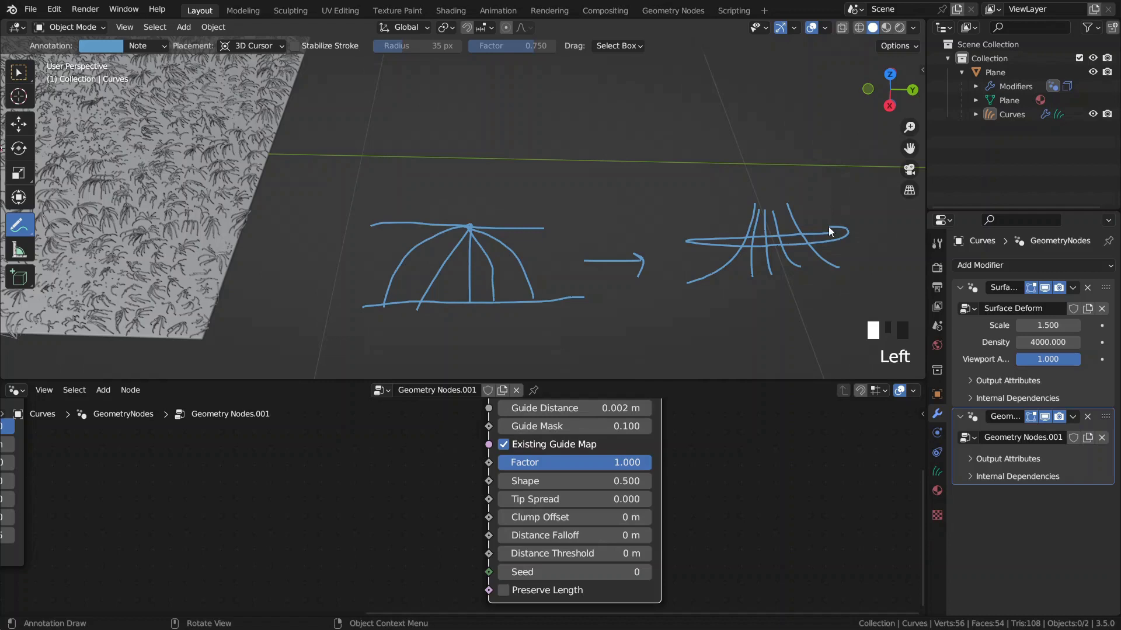
Set the Clump Hair Curves node's Shape to 0.15 and erase the annotation sketches beside the rug
{"action": "left_click", "coordinate": [583, 481]}
{"action": "type", "text": ".15"}
{"action": "key", "text": "Return"}
{"action": "mouse_move", "coordinate": [639, 260]}
{"action": "left_mouse_down", "text": "ctrl"}
{"action": "mouse_move", "coordinate": [785, 255]}
{"action": "mouse_move", "coordinate": [475, 237]}
{"action": "left_mouse_up", "text": "ctrl"}
{"action": "middle_click_drag", "start_coordinate": [475, 238], "coordinate": [461, 265], "text": "ctrl"}
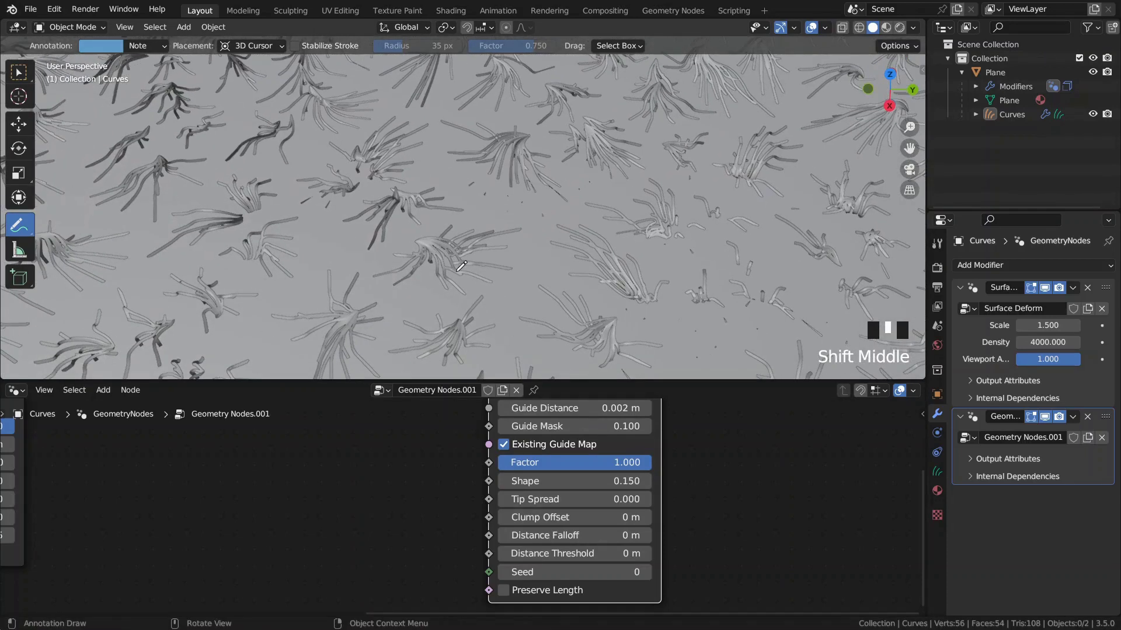
Compare the clump shapes by setting Shape to 0.5 and returning it to 0.15
{"action": "left_click", "coordinate": [587, 478]}
{"action": "type", "text": ".5"}
{"action": "key", "text": "Return"}
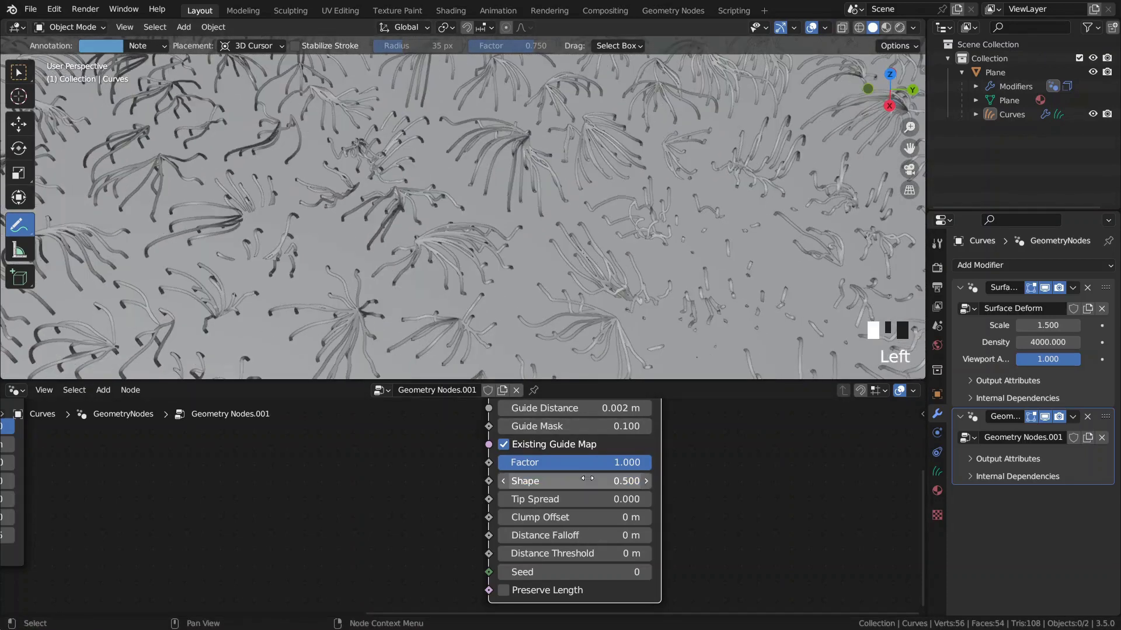
{"action": "double_click", "coordinate": [587, 479]}
{"action": "type", "text": ".15"}
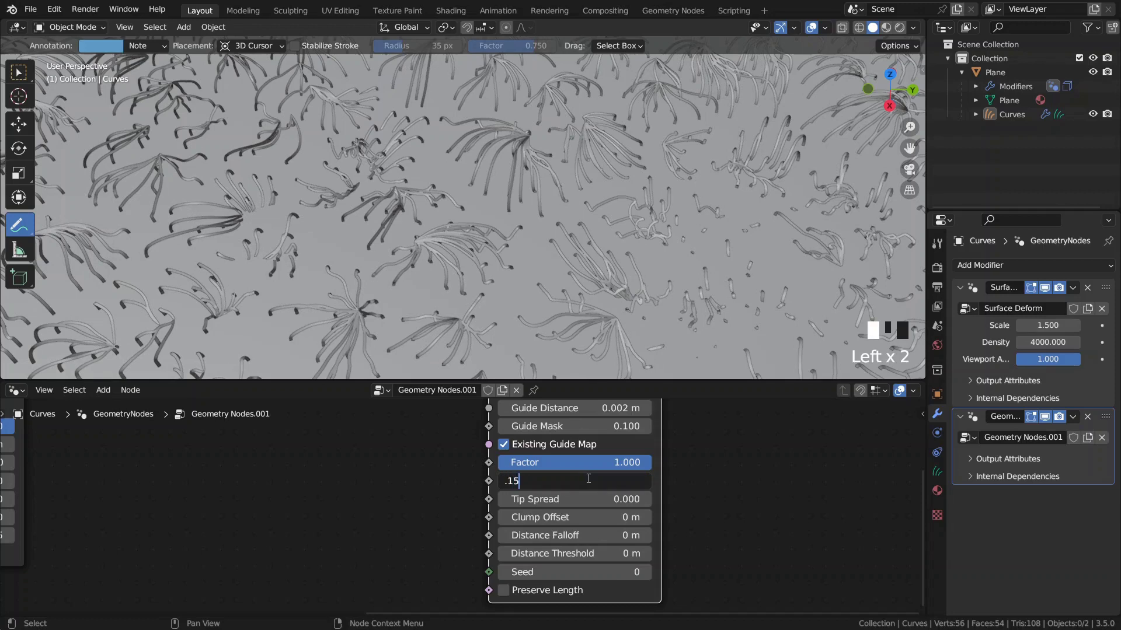
{"action": "key", "text": "Return"}
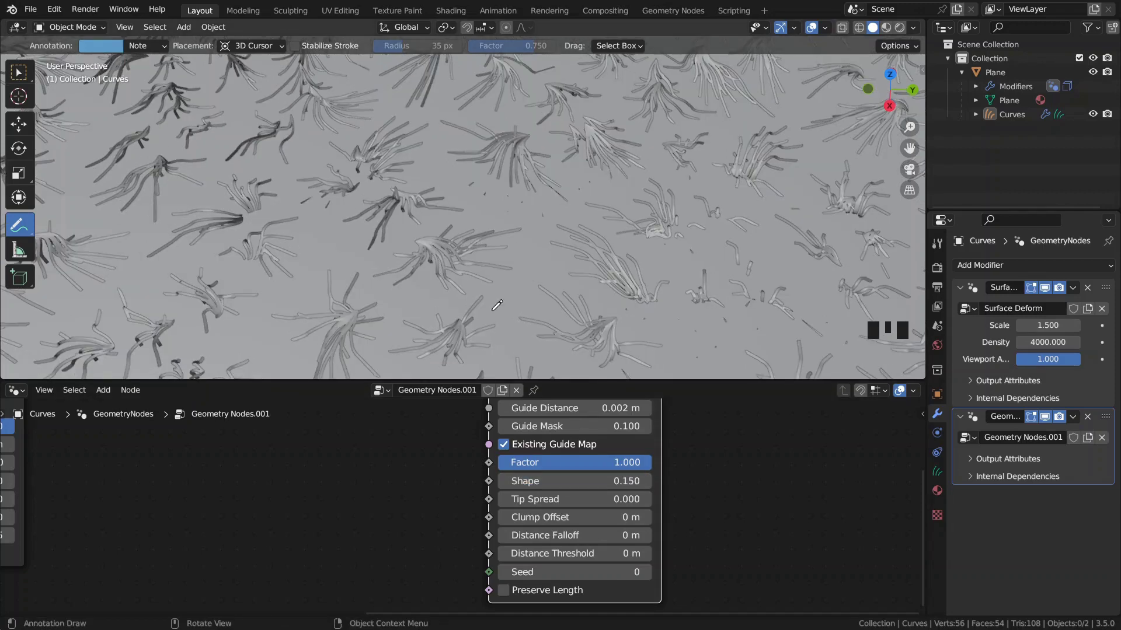
{"action": "scroll", "coordinate": [554, 499], "scroll_direction": "down", "scroll_amount": 1}
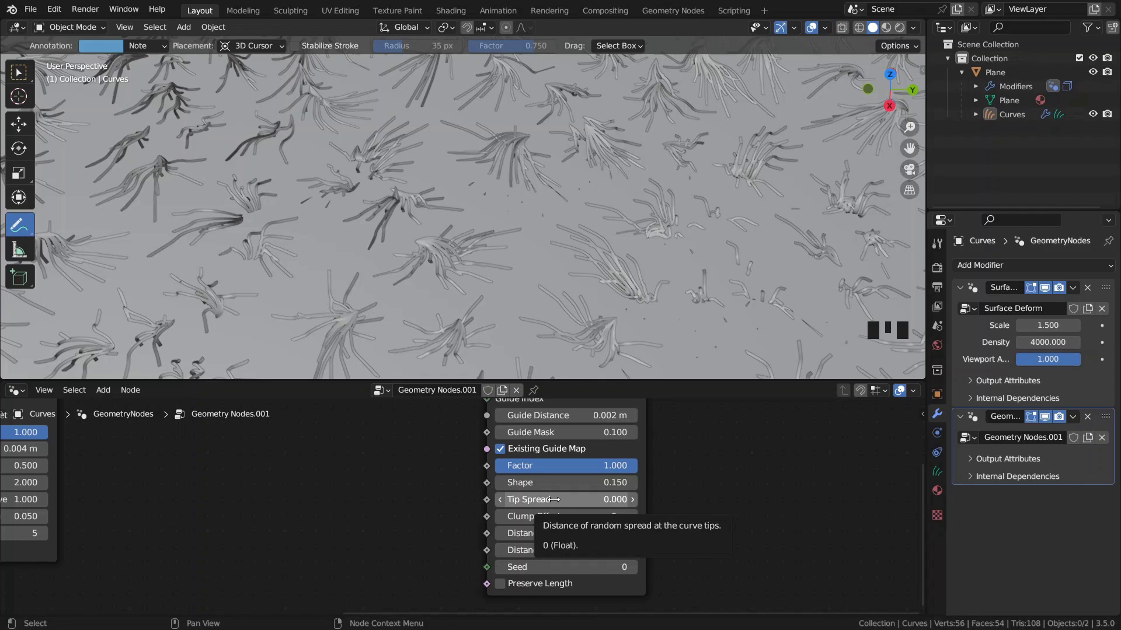
Set the Clump Hair Curves node's Tip Spread to 0.005
{"action": "left_click", "coordinate": [554, 499]}
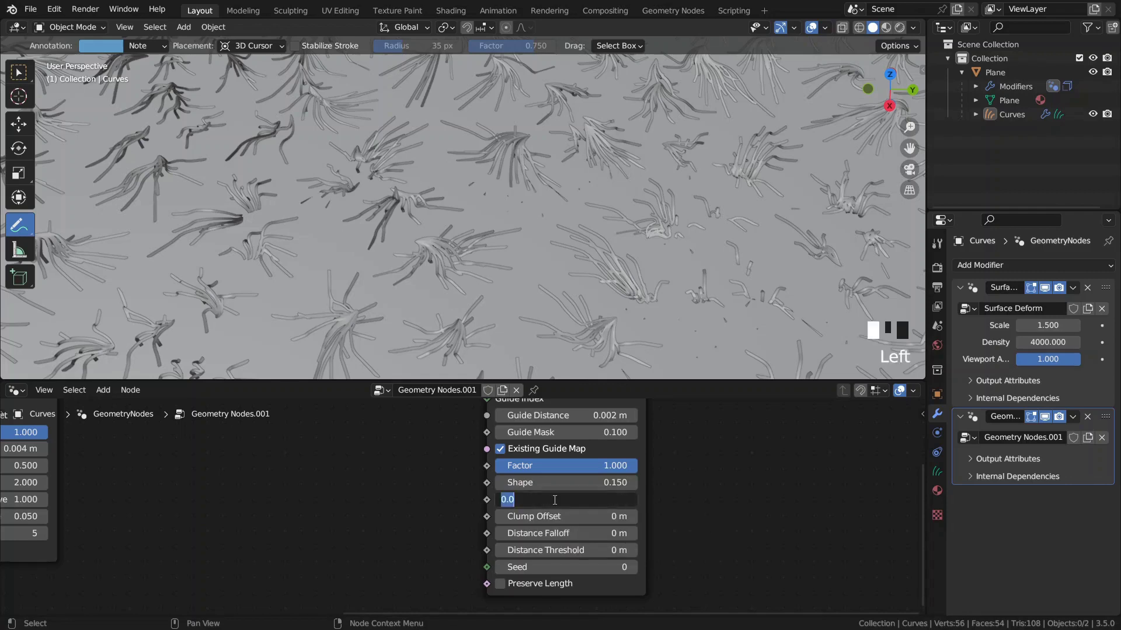
{"action": "type", "text": ".005"}
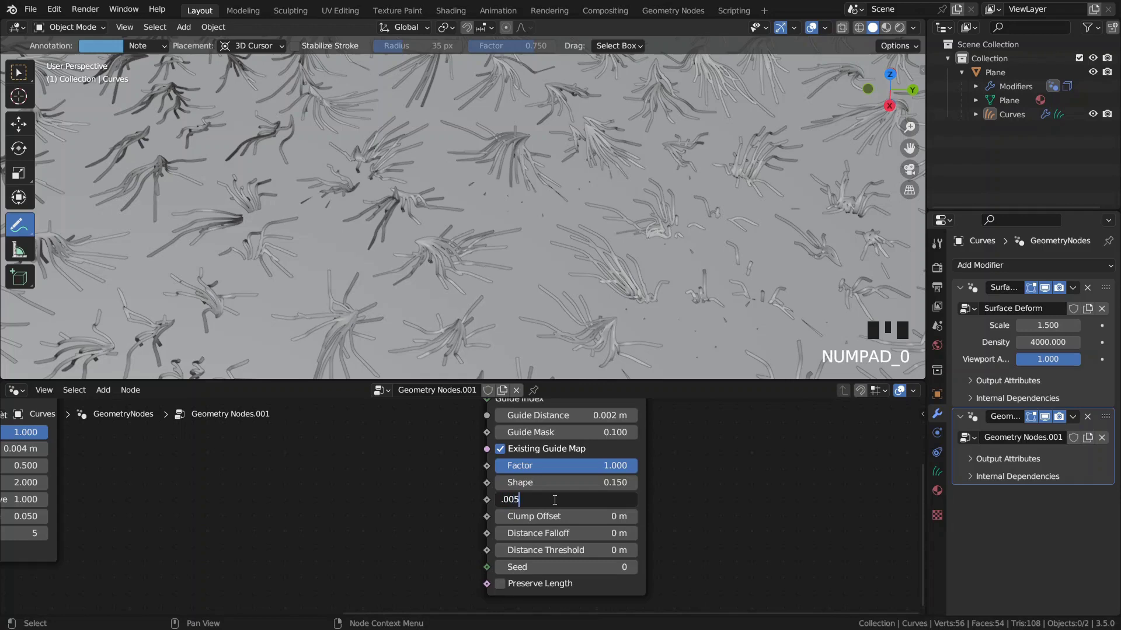
{"action": "key", "text": "Return"}
Compare the clump tips by setting Tip Spread to 0.003 and returning it to 0.005
{"action": "left_click", "coordinate": [554, 499]}
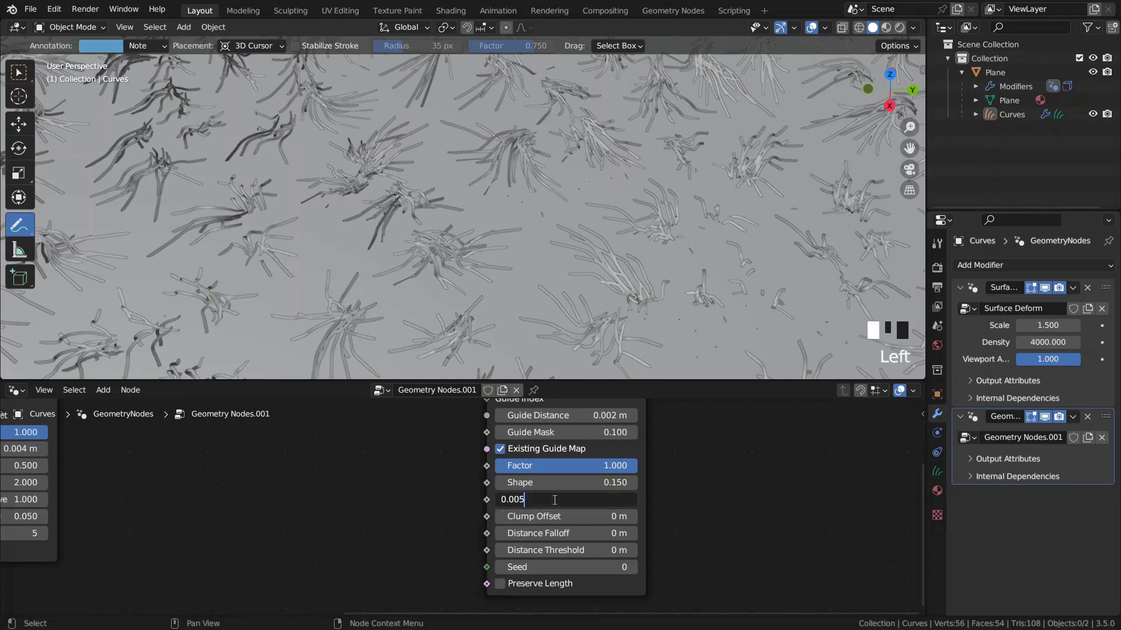
{"action": "key", "text": "BackSpace"}
{"action": "type", "text": "3"}
{"action": "key", "text": "Return"}
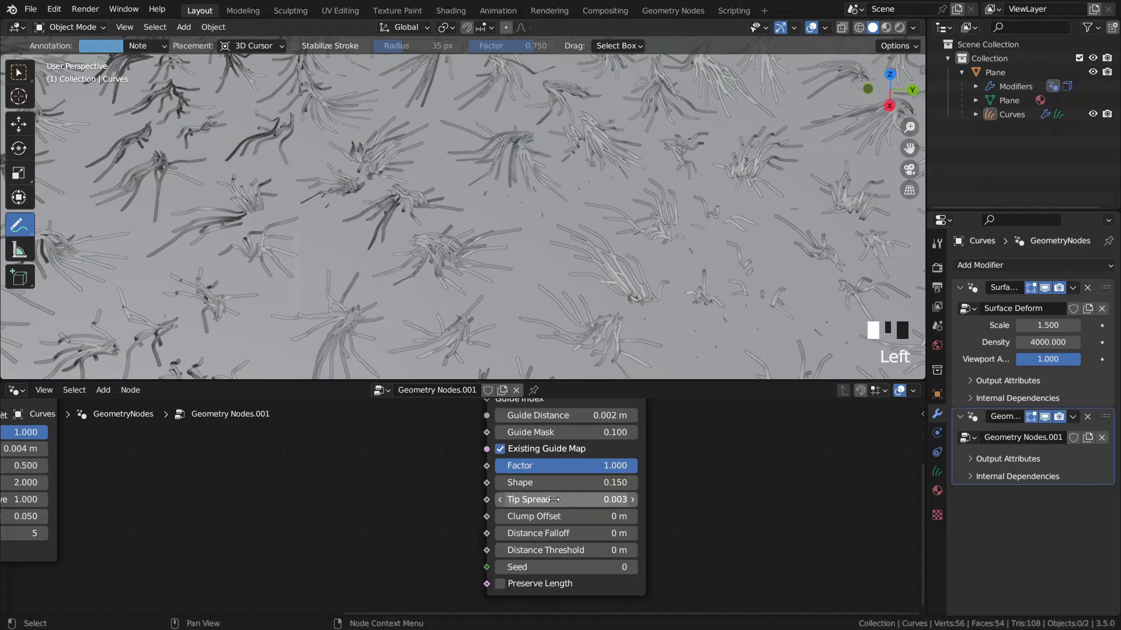
{"action": "left_click", "coordinate": [555, 500]}
{"action": "left_click", "coordinate": [554, 501]}
{"action": "key", "text": "BackSpace"}
{"action": "type", "text": "5"}
{"action": "key", "text": "Return"}
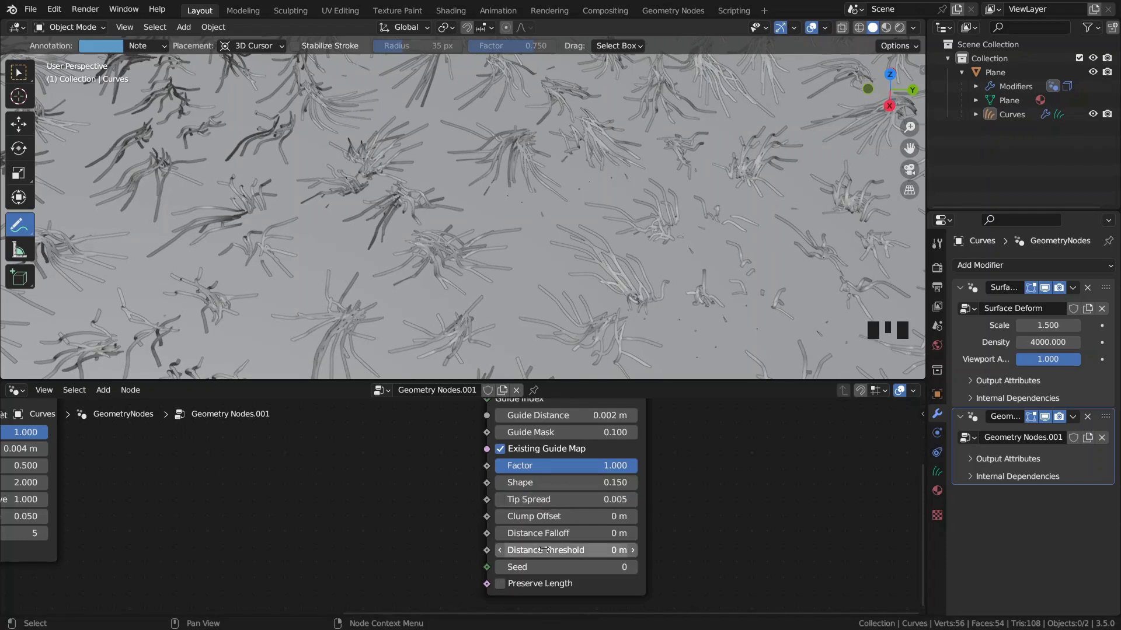
Set the Clump Hair Curves node's Clump Offset to 0.002 m
{"action": "left_click", "coordinate": [572, 517]}
{"action": "key", "text": "BackSpace"}
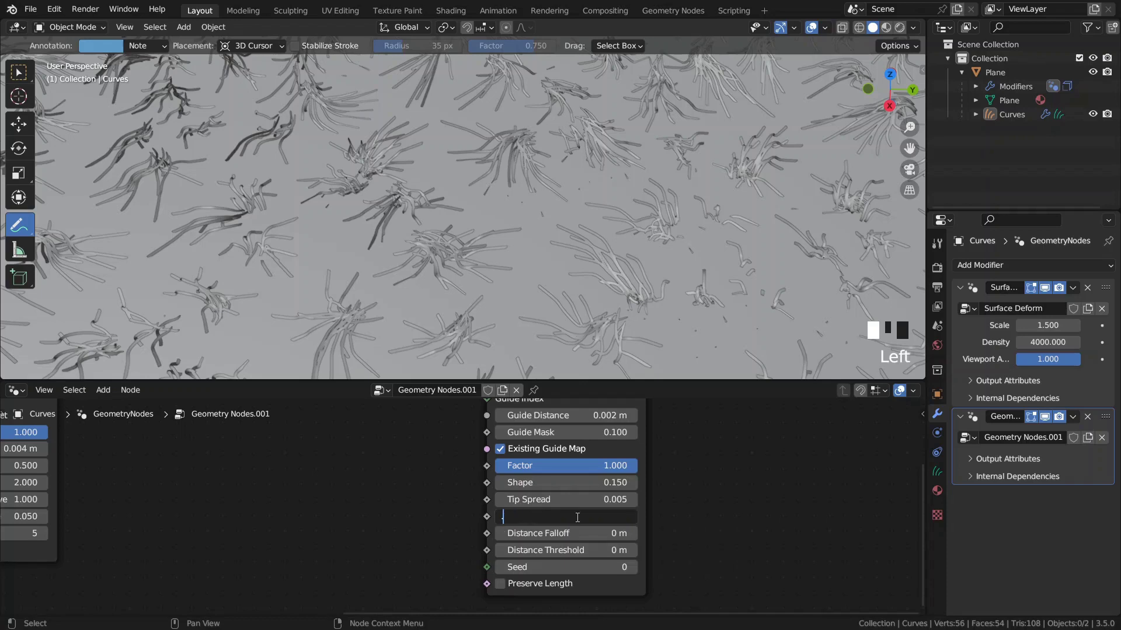
{"action": "type", "text": ".002"}
{"action": "key", "text": "Return"}
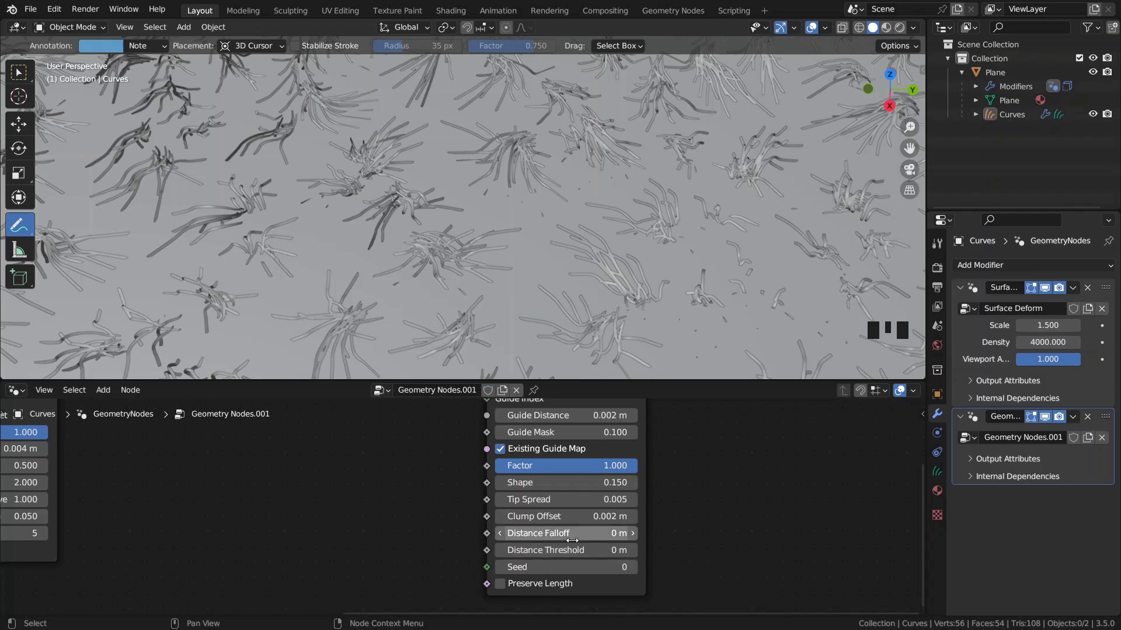
Try a Distance Falloff of 0.001 m on the Clump Hair Curves node and inspect the rug
{"action": "key", "text": "shift"}
{"action": "mouse_move", "coordinate": [571, 537]}
{"action": "left_mouse_down", "text": "shift"}
{"action": "mouse_move", "coordinate": [629, 537]}
{"action": "mouse_move", "coordinate": [571, 537]}
{"action": "left_mouse_up", "text": "shift"}
{"action": "left_click", "coordinate": [571, 538]}
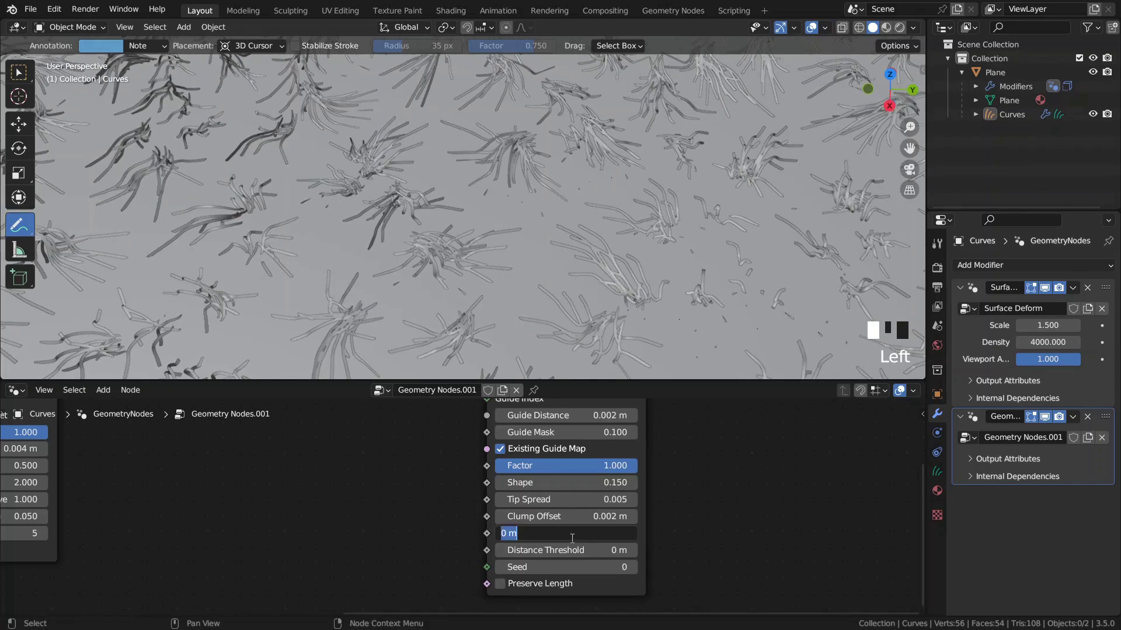
{"action": "type", "text": ".001"}
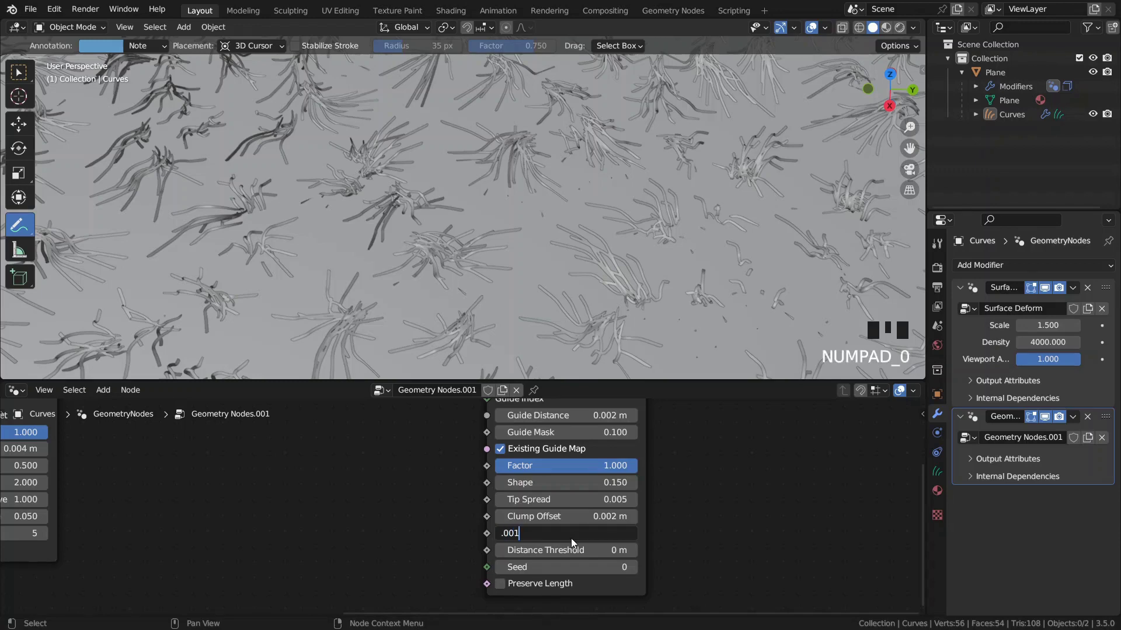
{"action": "key", "text": "Return"}
{"action": "scroll", "coordinate": [554, 280], "scroll_direction": "down", "scroll_amount": 3}
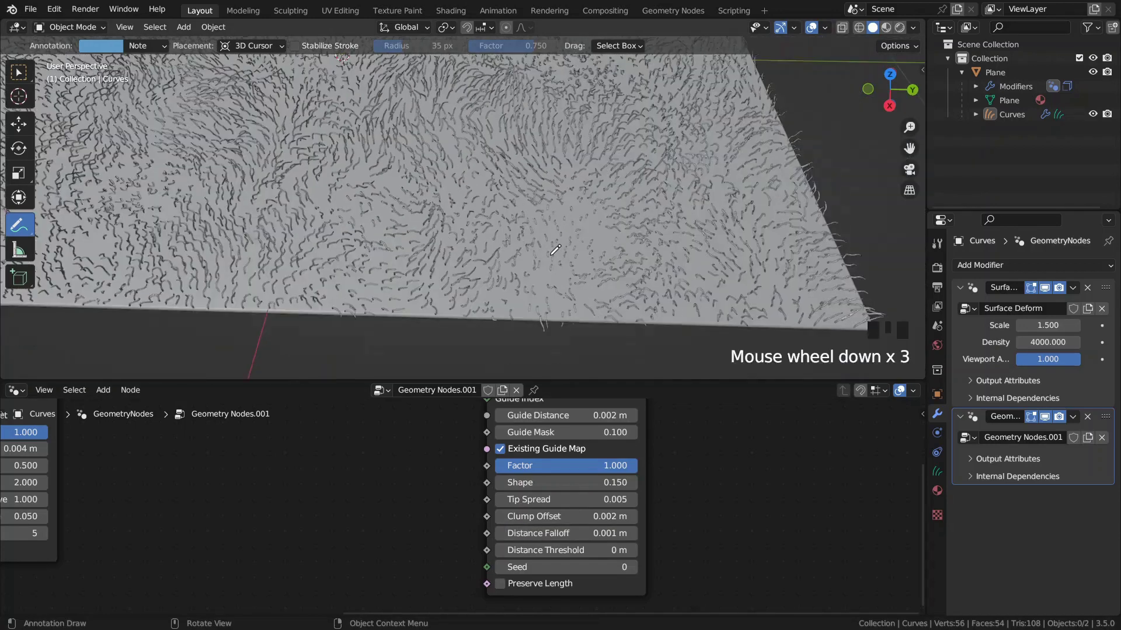
{"action": "scroll", "coordinate": [557, 260], "scroll_direction": "up", "scroll_amount": 2}
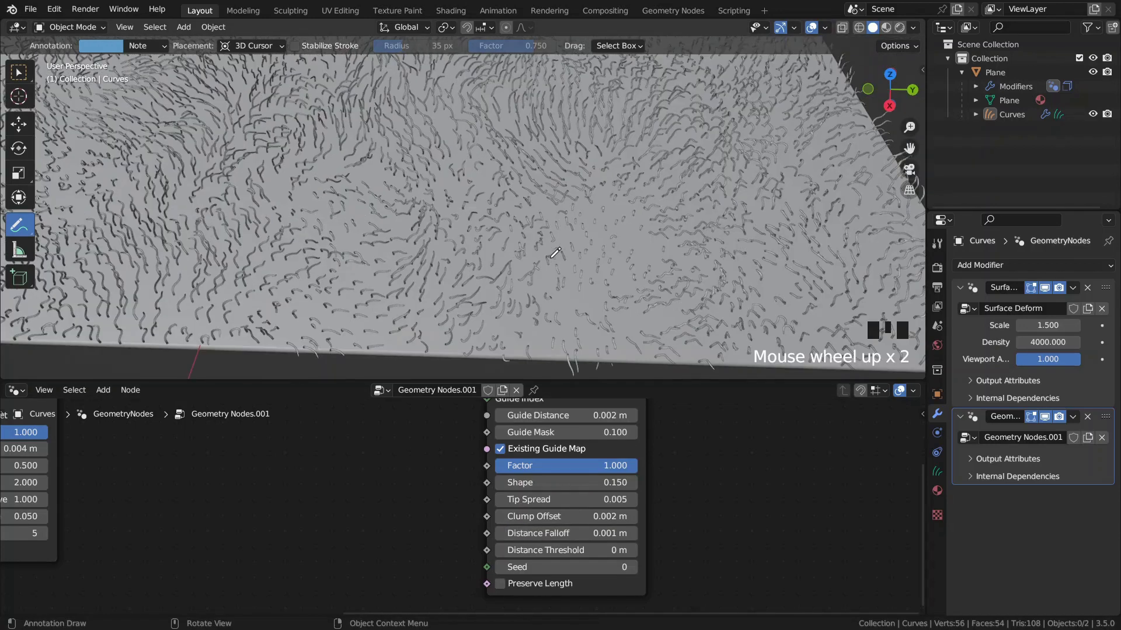
Try a Distance Falloff of 0.06 m on the Clump Hair Curves node
{"action": "key", "text": "shift"}
{"action": "left_click_drag", "start_coordinate": [566, 534], "coordinate": [539, 539], "text": "shift"}
{"action": "key", "text": "shift"}
{"action": "left_click", "coordinate": [565, 538]}
{"action": "type", "text": ".06"}
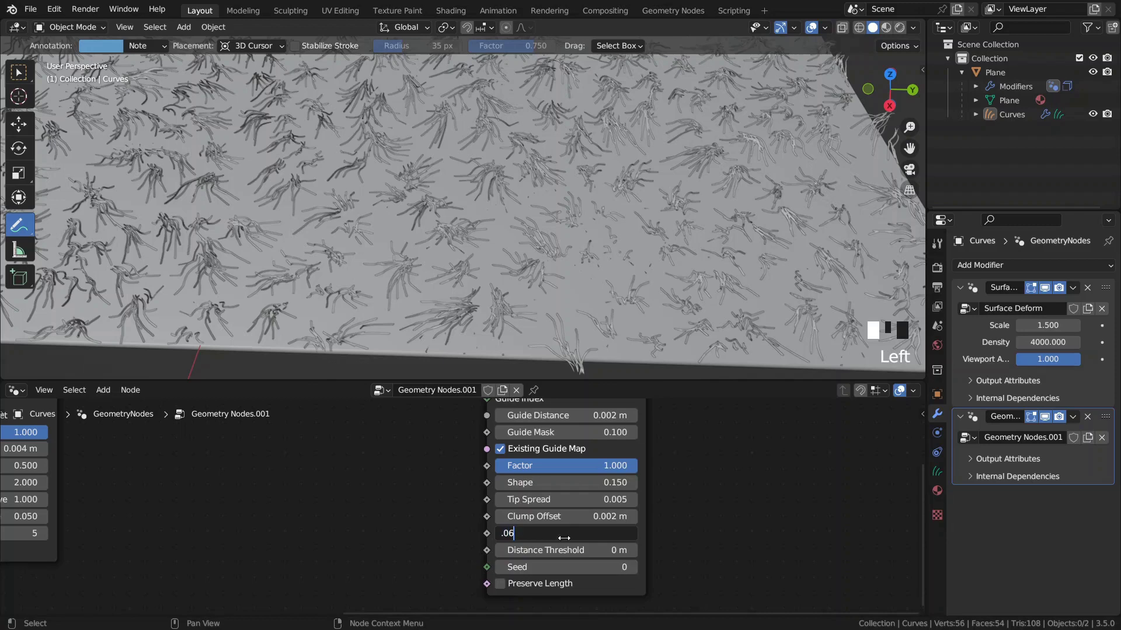
{"action": "key", "text": "Return"}
{"action": "mouse_move", "coordinate": [562, 356]}
{"action": "middle_mouse_down", "text": "ctrl"}
{"action": "mouse_move", "coordinate": [560, 303]}
{"action": "mouse_move", "coordinate": [549, 347]}
{"action": "middle_mouse_up", "text": "ctrl"}
Set the Clump Hair Curves node's Distance Falloff to 0.08 m and check the clumps across the rug
{"action": "left_click", "coordinate": [564, 533]}
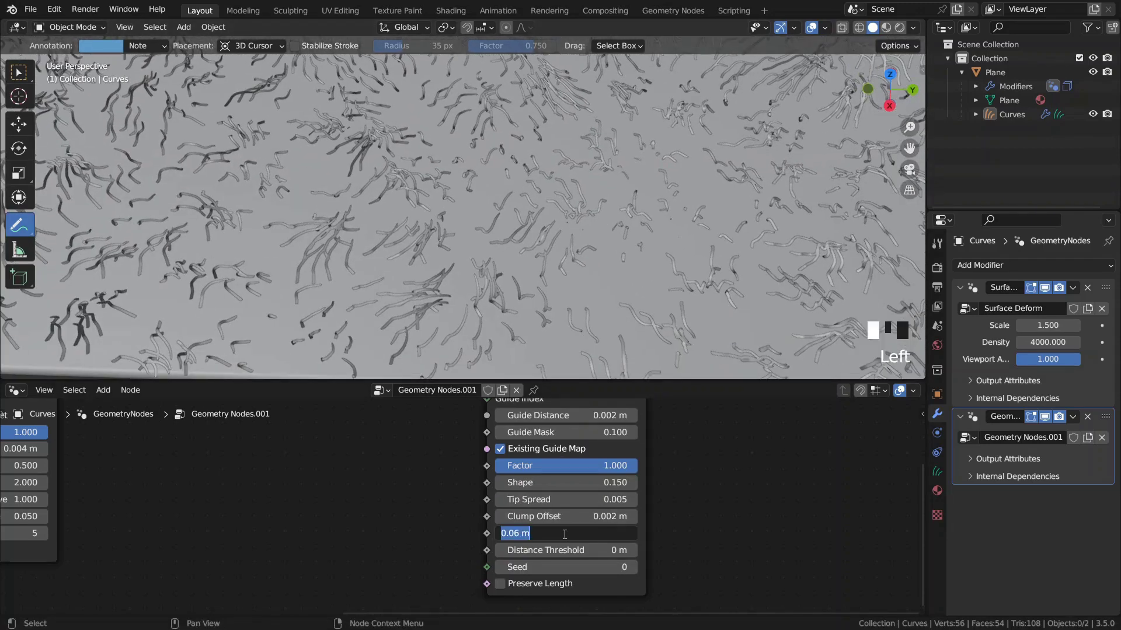
{"action": "type", "text": ".08"}
{"action": "key", "text": "Return"}
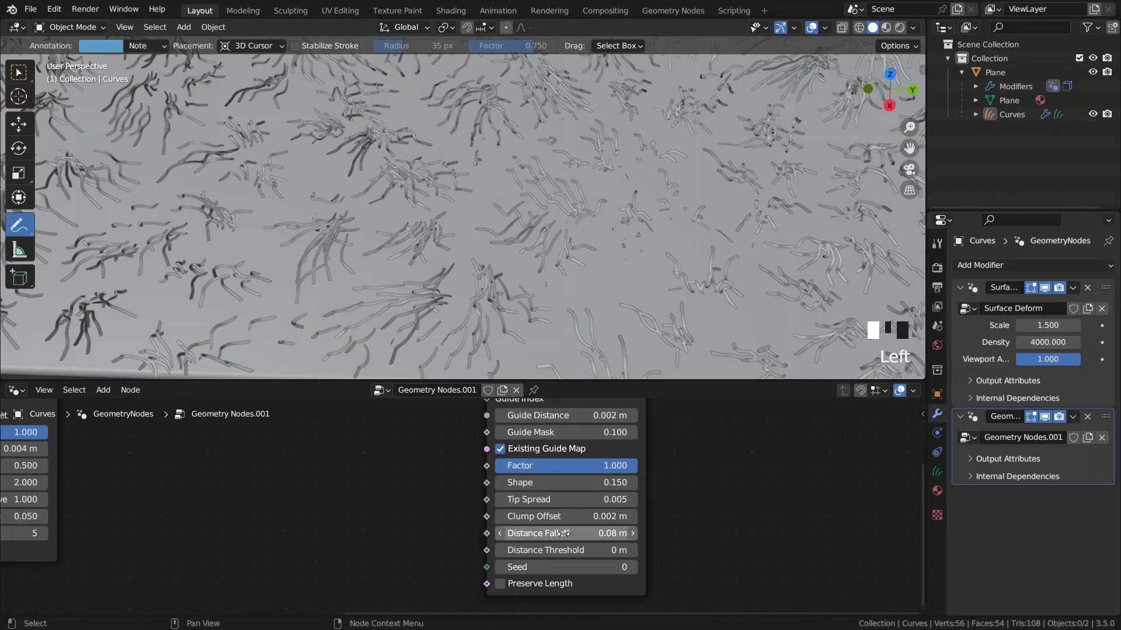
{"action": "mouse_move", "coordinate": [432, 449]}
{"action": "middle_mouse_down"}
{"action": "mouse_move", "coordinate": [423, 514]}
{"action": "mouse_move", "coordinate": [446, 434]}
{"action": "middle_mouse_up"}
{"action": "scroll", "coordinate": [489, 252], "scroll_direction": "down", "scroll_amount": 4}
{"action": "scroll", "coordinate": [489, 252], "scroll_direction": "up", "scroll_amount": 2}
{"action": "middle_click_drag", "start_coordinate": [484, 217], "coordinate": [496, 259], "text": "shift"}
{"action": "scroll", "coordinate": [485, 241], "scroll_direction": "down", "scroll_amount": 1}
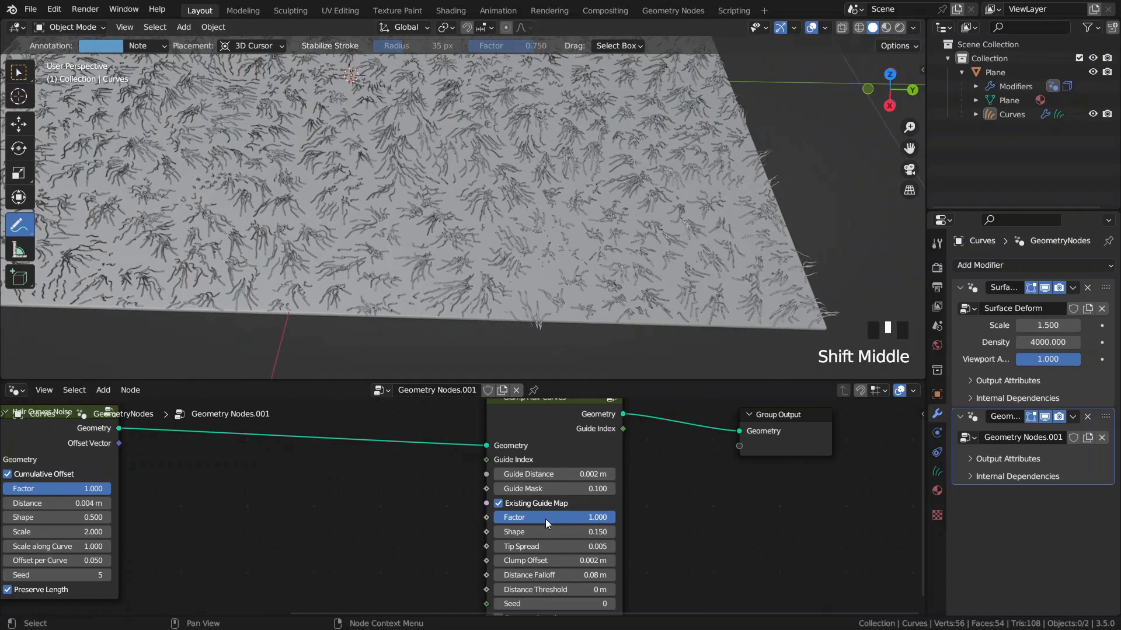
Add a Random Value node between the second Hair Curves Noise node and the Clump Hair Curves node
{"action": "middle_click_drag", "start_coordinate": [329, 546], "coordinate": [410, 521]}
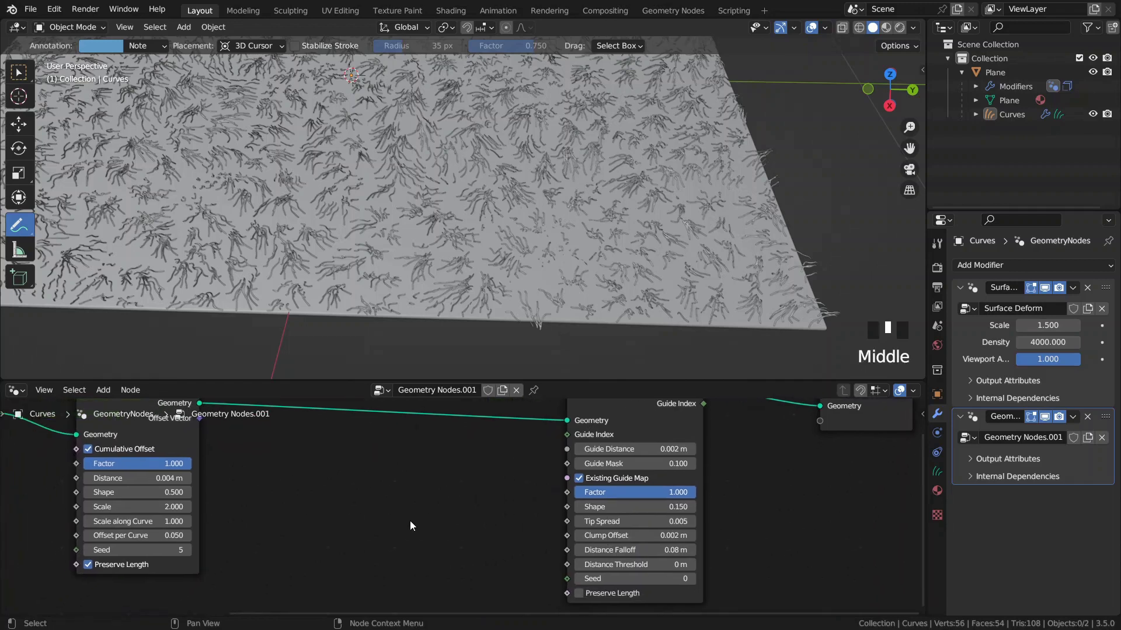
{"action": "key", "text": "space"}
{"action": "type", "text": "ranodm"}
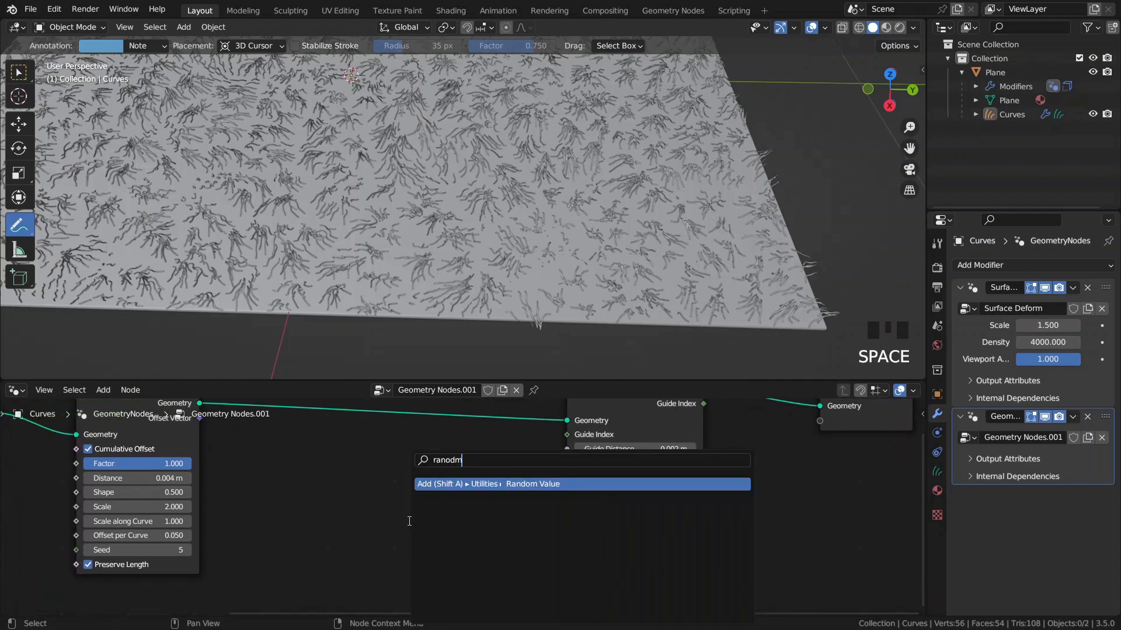
{"action": "key", "text": "Return"}
{"action": "left_click", "coordinate": [376, 480]}
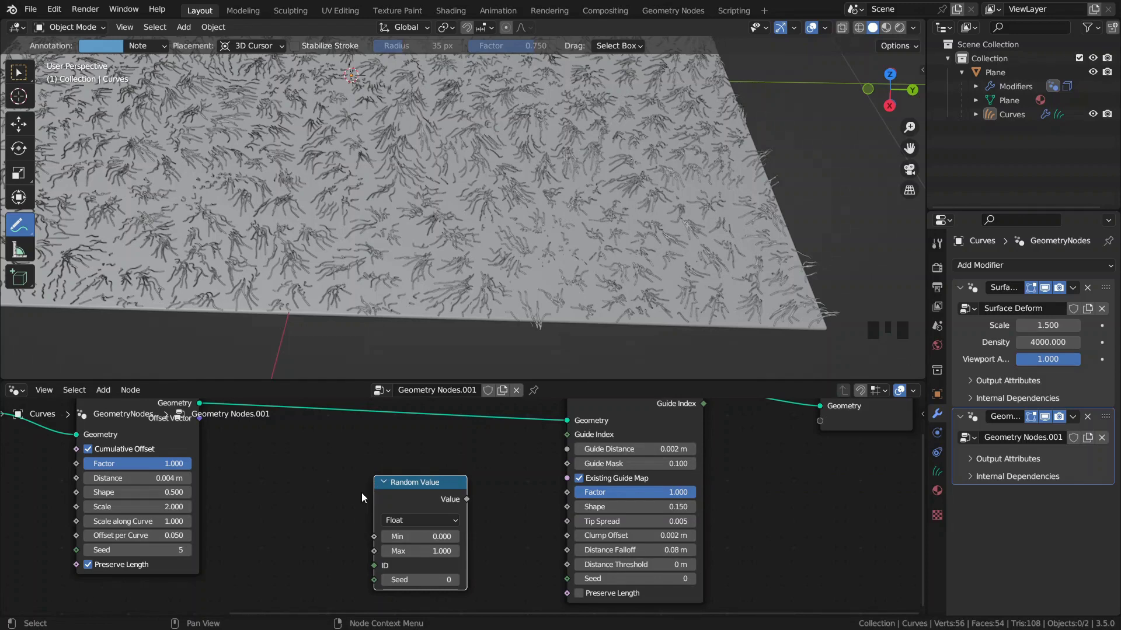
Add a Curve Info node and connect its Curve Index output to the Random Value node's ID input
{"action": "middle_click_drag", "start_coordinate": [362, 493], "coordinate": [401, 526]}
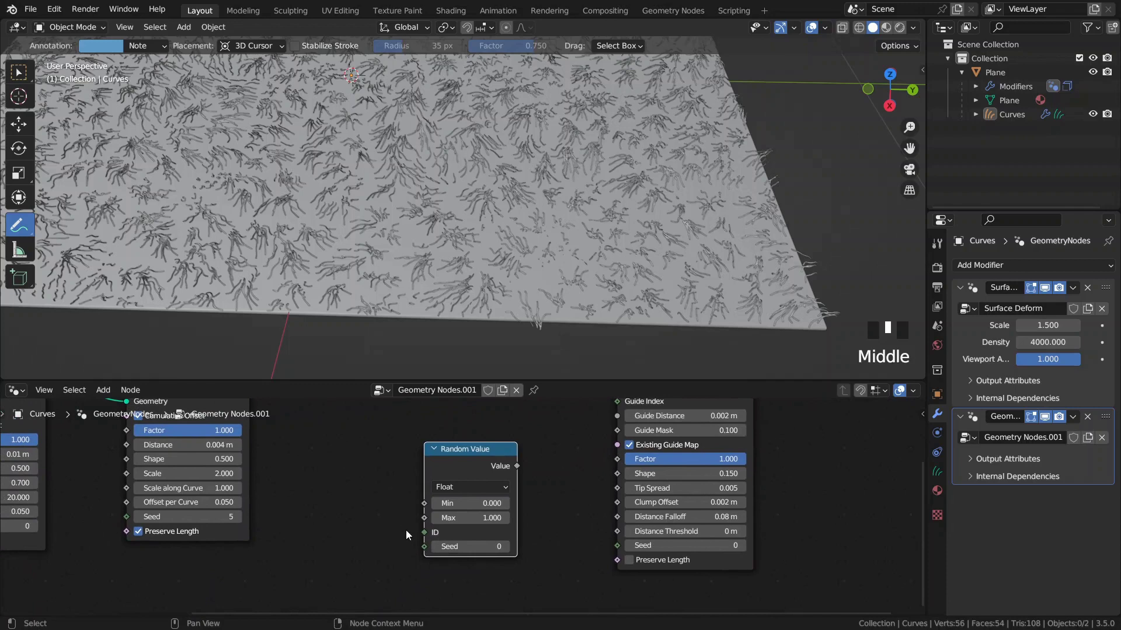
{"action": "key", "text": "shift+a"}
{"action": "mouse_move", "coordinate": [424, 533]}
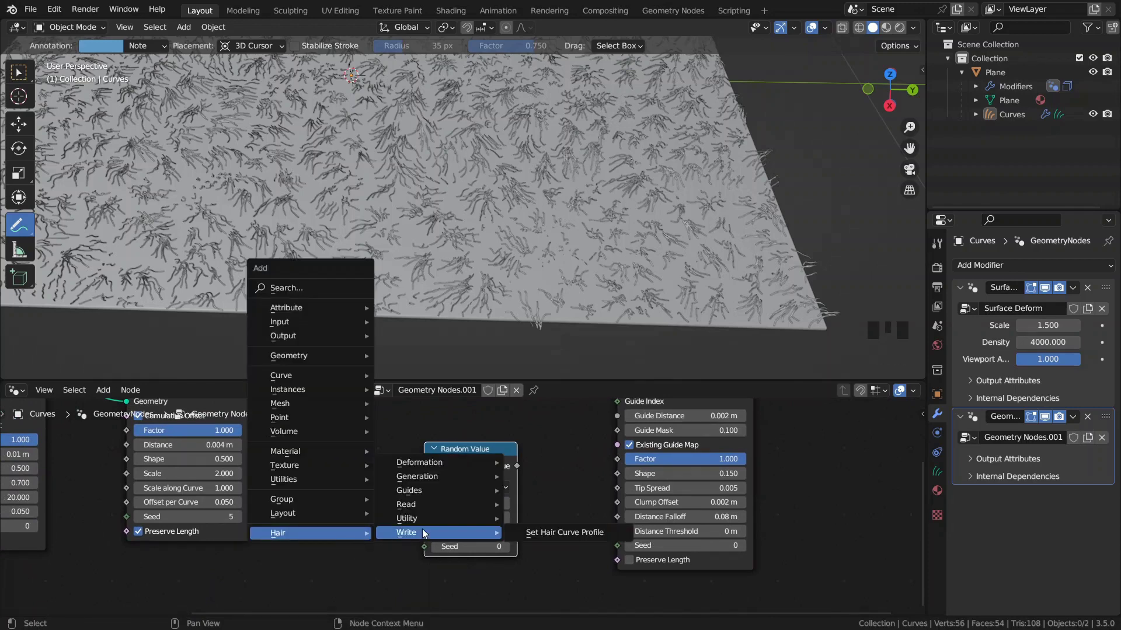
{"action": "mouse_move", "coordinate": [433, 505]}
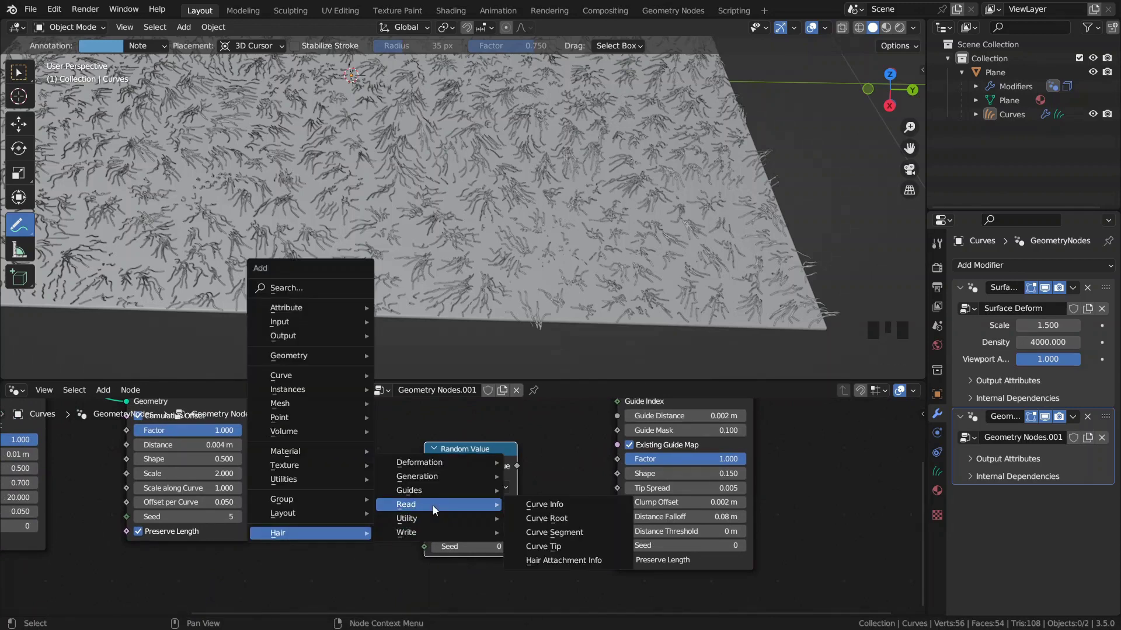
{"action": "left_click", "coordinate": [527, 505]}
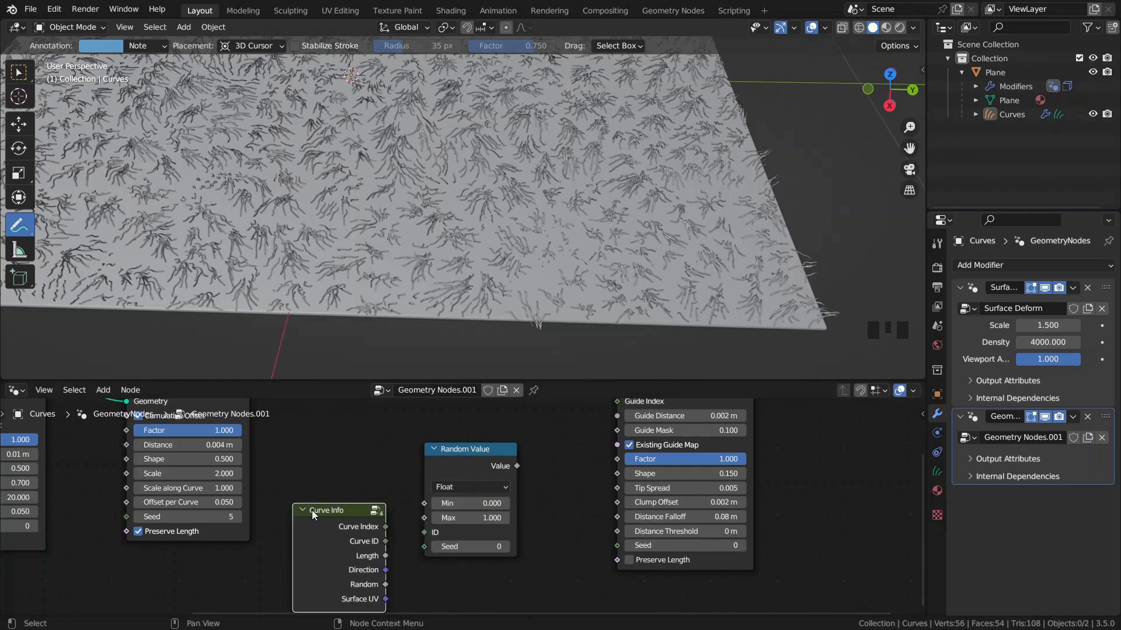
{"action": "left_click", "coordinate": [291, 536]}
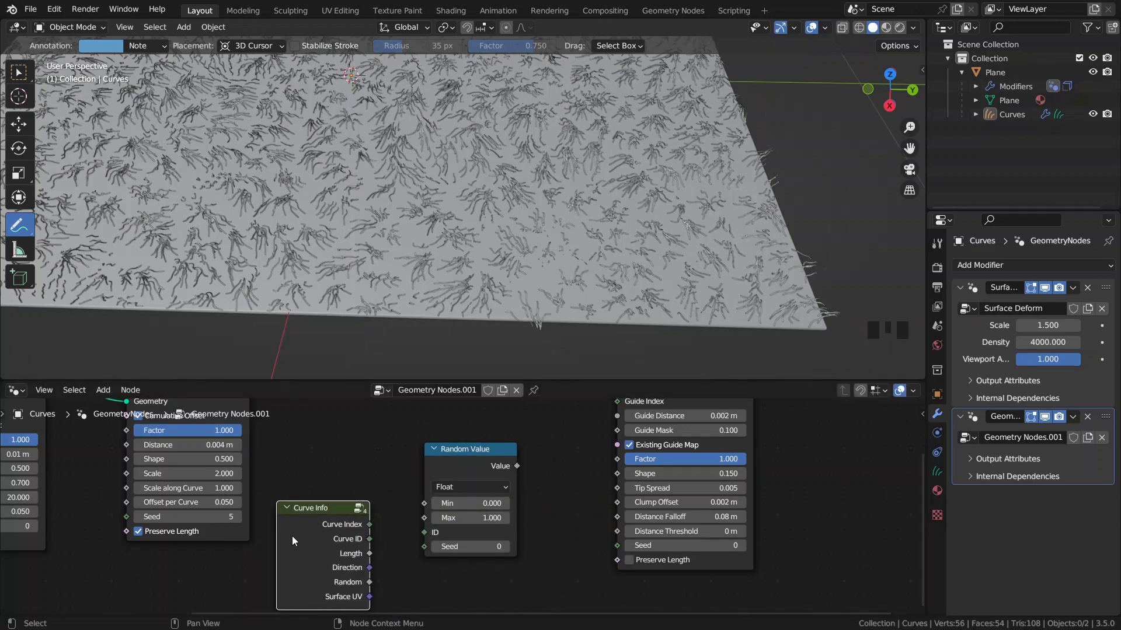
{"action": "left_click_drag", "start_coordinate": [369, 524], "coordinate": [425, 538]}
Hide the Curve Info node's unused outputs and move the node below the second Hair Curves Noise node
{"action": "left_click", "coordinate": [305, 544]}
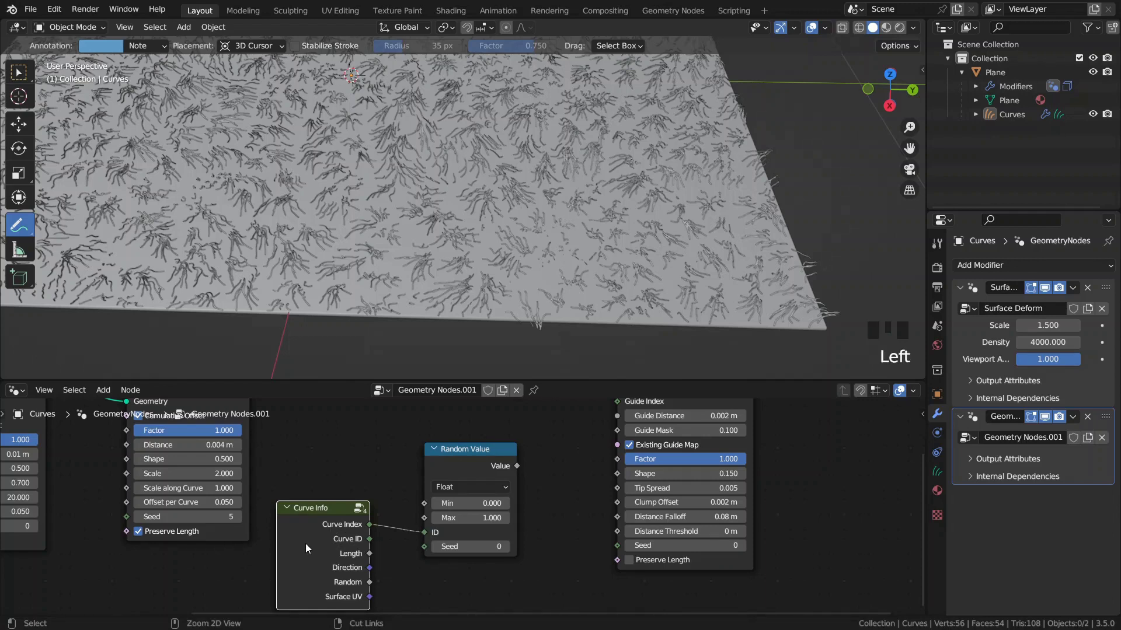
{"action": "key", "text": "ctrl+h"}
{"action": "key", "text": "ctrl+h"}
{"action": "key", "text": "ctrl+h"}
{"action": "key", "text": "ctrl+h"}
{"action": "key", "text": "ctrl+h"}
{"action": "left_click_drag", "start_coordinate": [317, 526], "coordinate": [219, 587]}
{"action": "middle_click_drag", "start_coordinate": [262, 566], "coordinate": [309, 550]}
Set the Random Value node's Seed to 12 and arrange it beside the Curve Info node
{"action": "left_click_drag", "start_coordinate": [485, 464], "coordinate": [369, 533]}
{"action": "middle_click_drag", "start_coordinate": [502, 520], "coordinate": [504, 510]}
{"action": "left_click_drag", "start_coordinate": [404, 594], "coordinate": [418, 594]}
{"action": "middle_click_drag", "start_coordinate": [471, 498], "coordinate": [569, 490]}
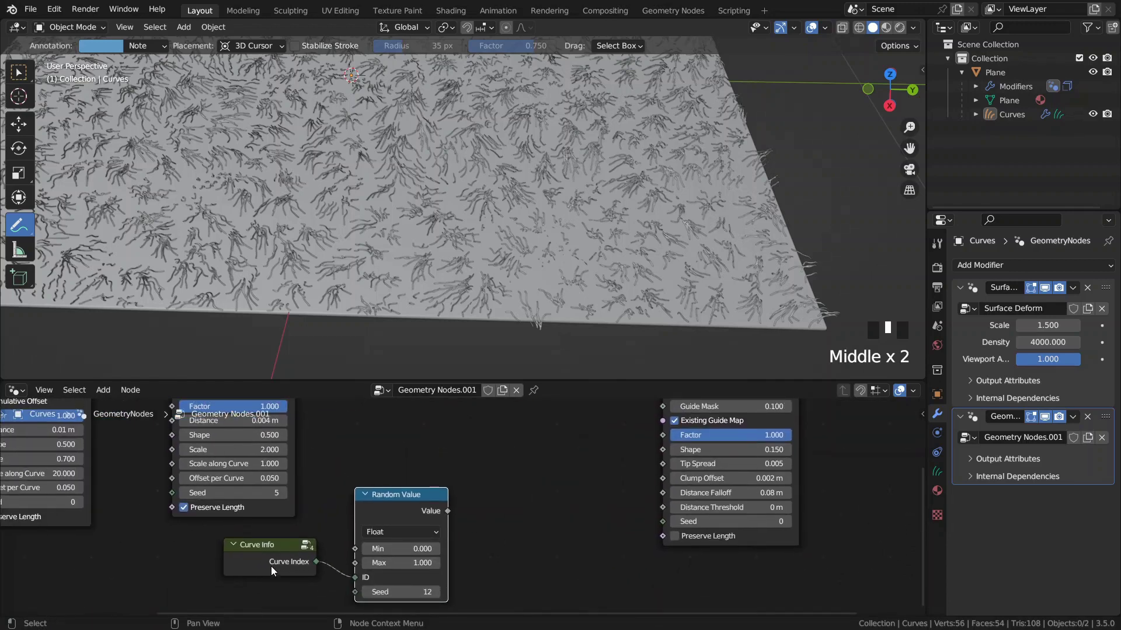
{"action": "left_click_drag", "start_coordinate": [277, 563], "coordinate": [258, 568]}
{"action": "left_click_drag", "start_coordinate": [398, 515], "coordinate": [384, 516]}
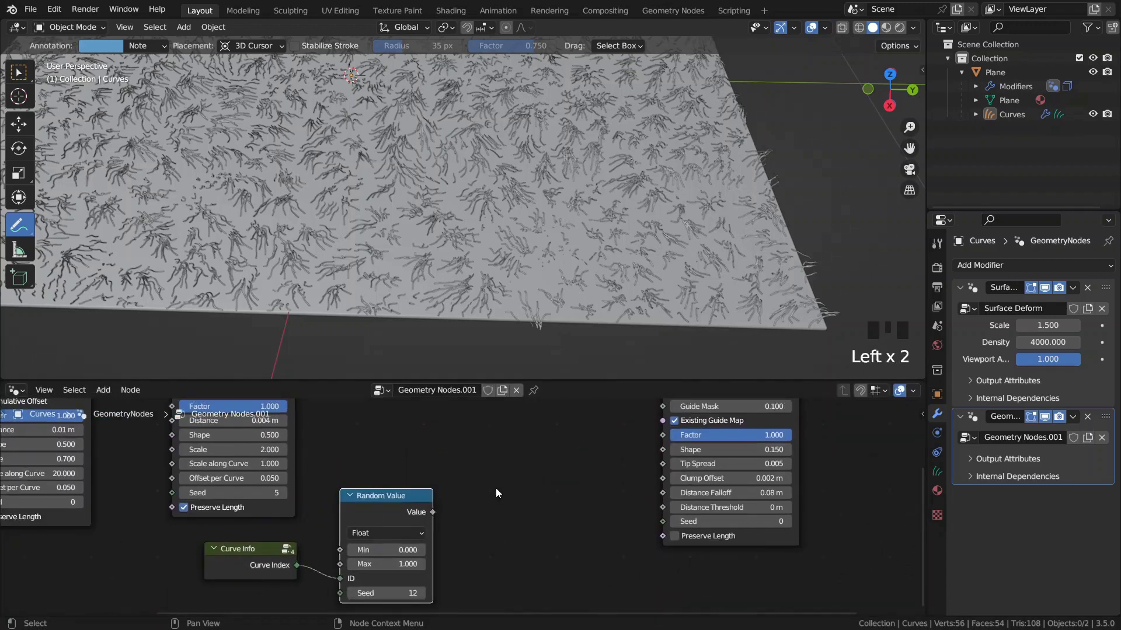
Preview the Random Value output on the clumped hair geometry through a Viewer node placed below Group Output
{"action": "middle_click_drag", "start_coordinate": [401, 525], "coordinate": [336, 537]}
{"action": "left_click", "coordinate": [336, 537], "text": "ctrl+shift"}
{"action": "middle_click_drag", "start_coordinate": [507, 559], "coordinate": [321, 586]}
{"action": "left_click_drag", "start_coordinate": [320, 586], "coordinate": [759, 530]}
{"action": "middle_click_drag", "start_coordinate": [611, 496], "coordinate": [577, 554]}
{"action": "left_click", "coordinate": [493, 464], "text": "ctrl+shift"}
{"action": "middle_click_drag", "start_coordinate": [499, 544], "coordinate": [575, 499]}
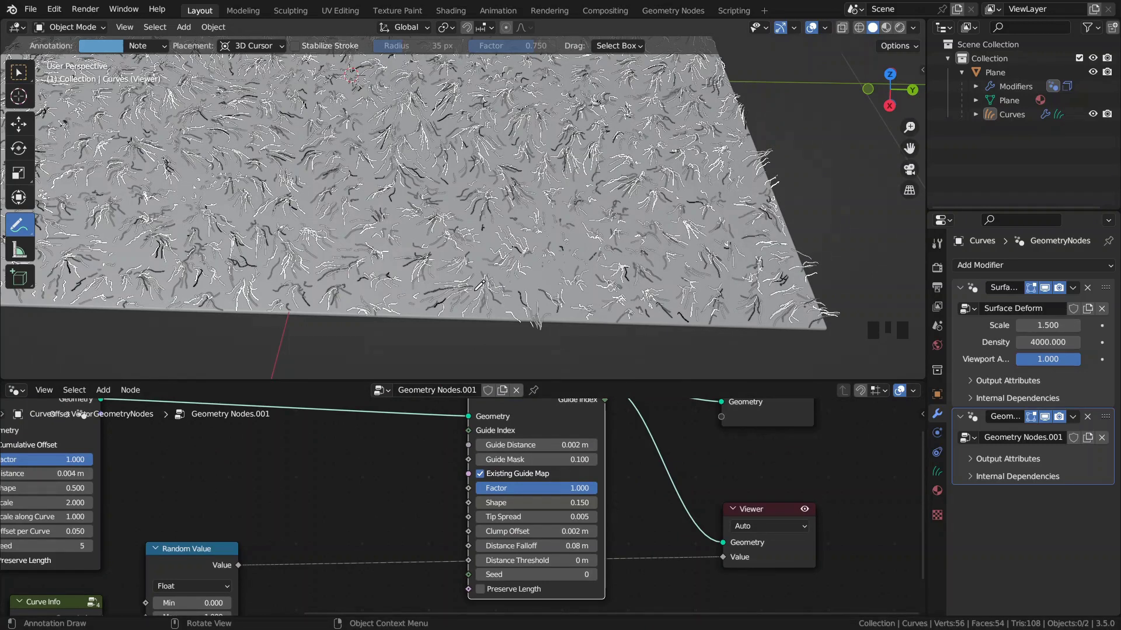
Insert a Map Range node on the link between Random Value and Viewer, and position it beside Random Value
{"action": "middle_click_drag", "start_coordinate": [363, 457], "coordinate": [362, 513]}
{"action": "key", "text": "space"}
{"action": "type", "text": "map"}
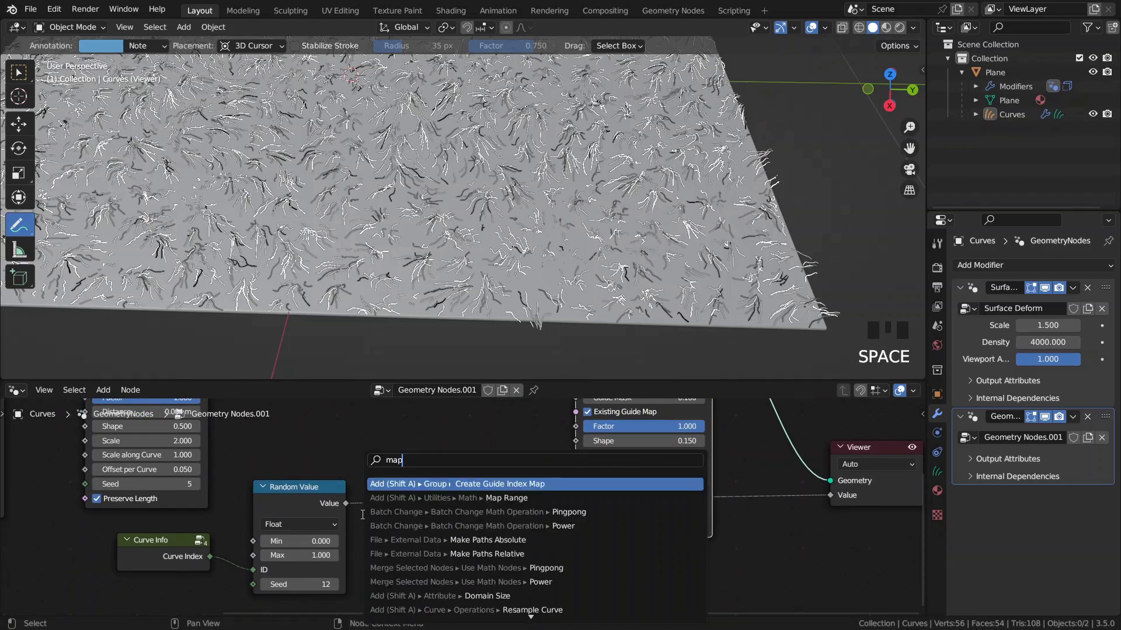
{"action": "type", "text": " range"}
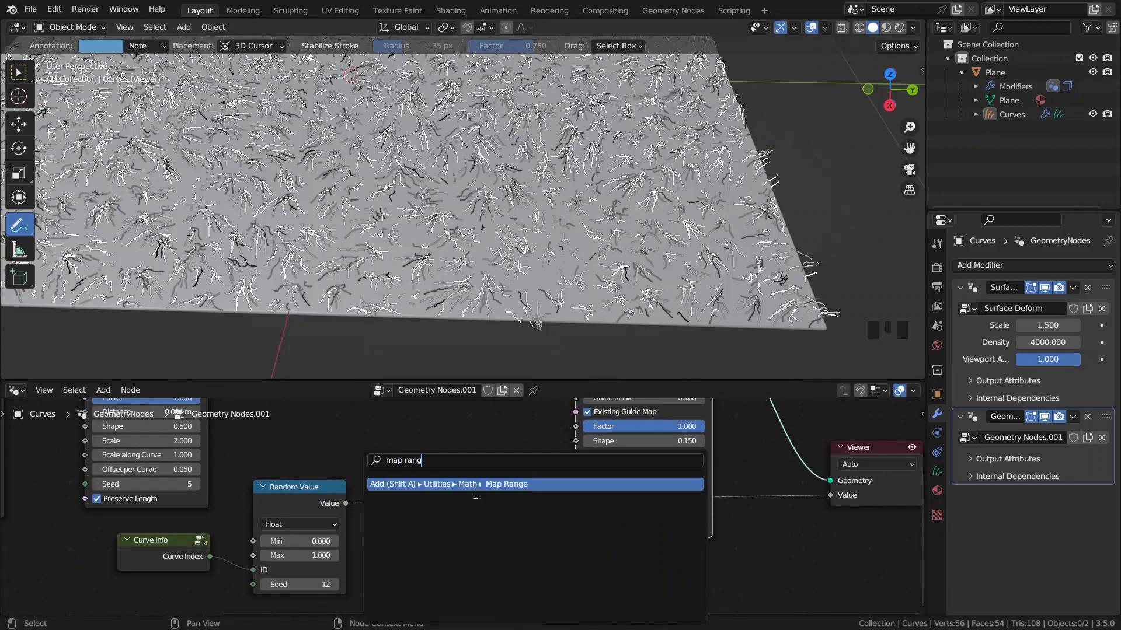
{"action": "left_click", "coordinate": [473, 488]}
{"action": "left_click", "coordinate": [396, 468]}
{"action": "middle_click_drag", "start_coordinate": [478, 572], "coordinate": [420, 510]}
{"action": "middle_click_drag", "start_coordinate": [489, 439], "coordinate": [447, 502]}
{"action": "middle_click_drag", "start_coordinate": [520, 412], "coordinate": [507, 497]}
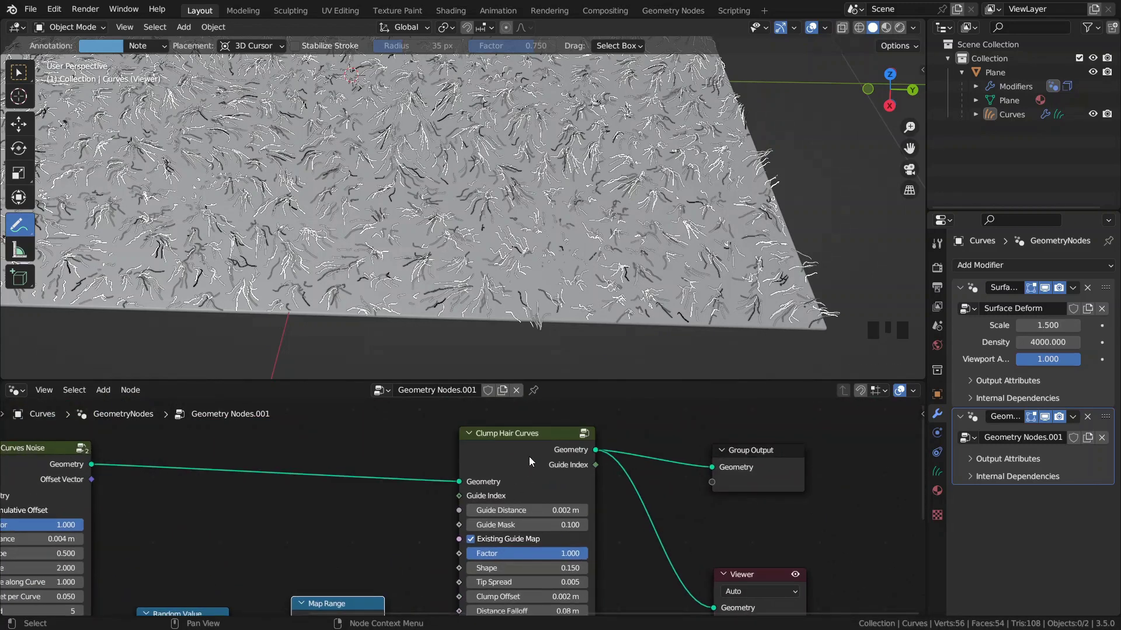
{"action": "middle_click_drag", "start_coordinate": [325, 614], "coordinate": [408, 503]}
{"action": "left_click", "coordinate": [408, 508]}
{"action": "left_click_drag", "start_coordinate": [408, 508], "coordinate": [403, 513]}
Set the Map Range node's From Min to 0.2
{"action": "middle_click_drag", "start_coordinate": [405, 592], "coordinate": [393, 518]}
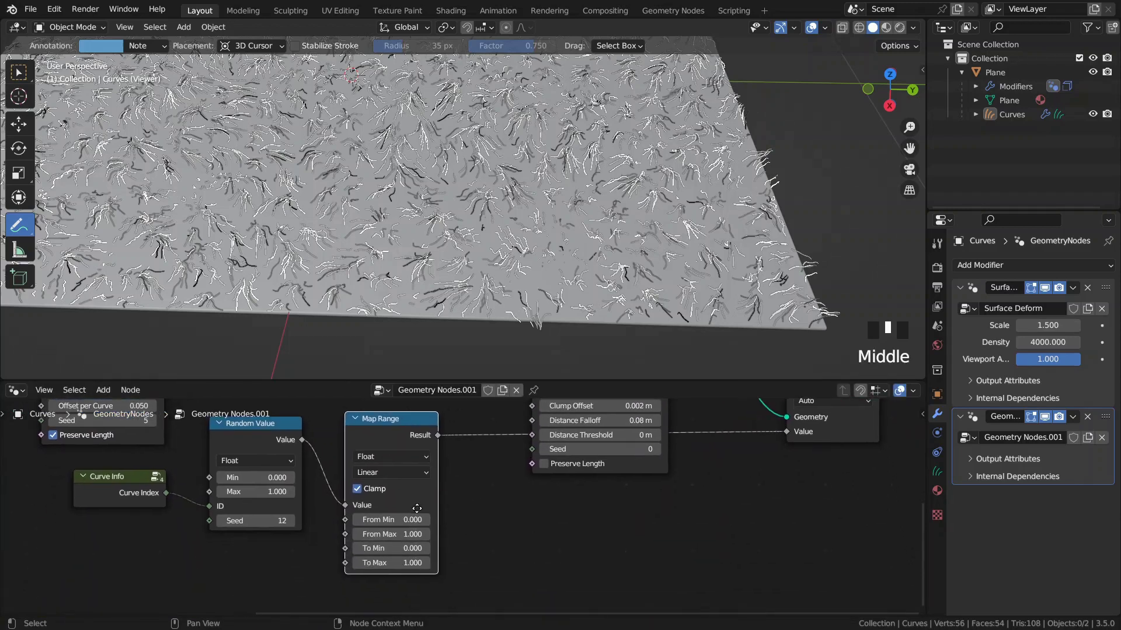
{"action": "left_click", "coordinate": [393, 518]}
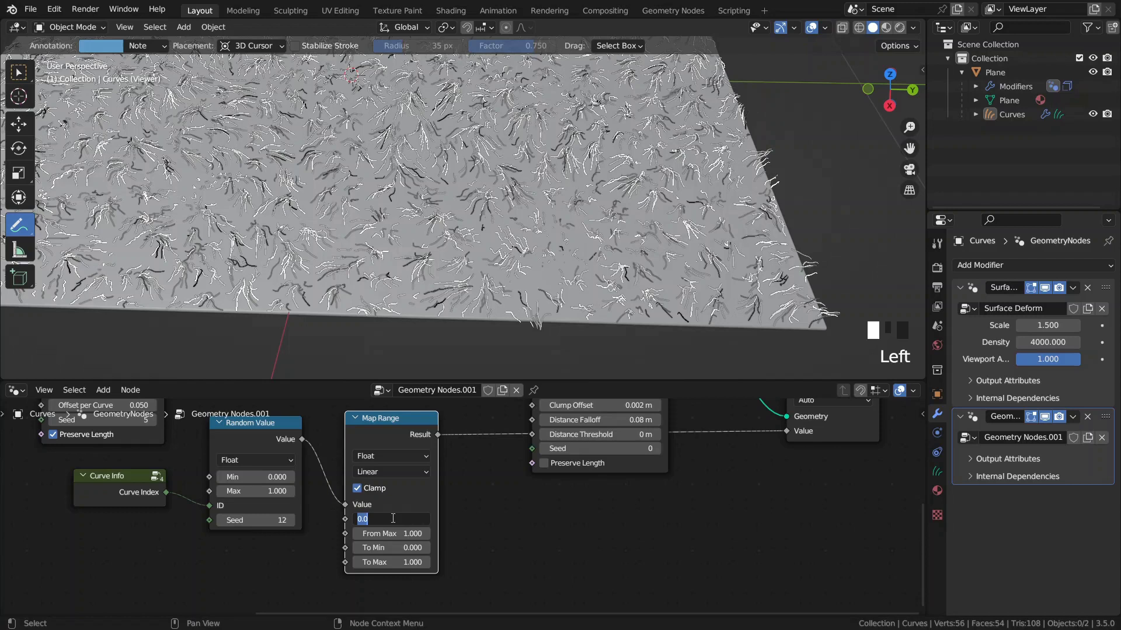
{"action": "type", "text": ".2"}
{"action": "key", "text": "Return"}
Add a ColorRamp node beside Map Range and connect the Random Value output to its Fac input
{"action": "key", "text": "space"}
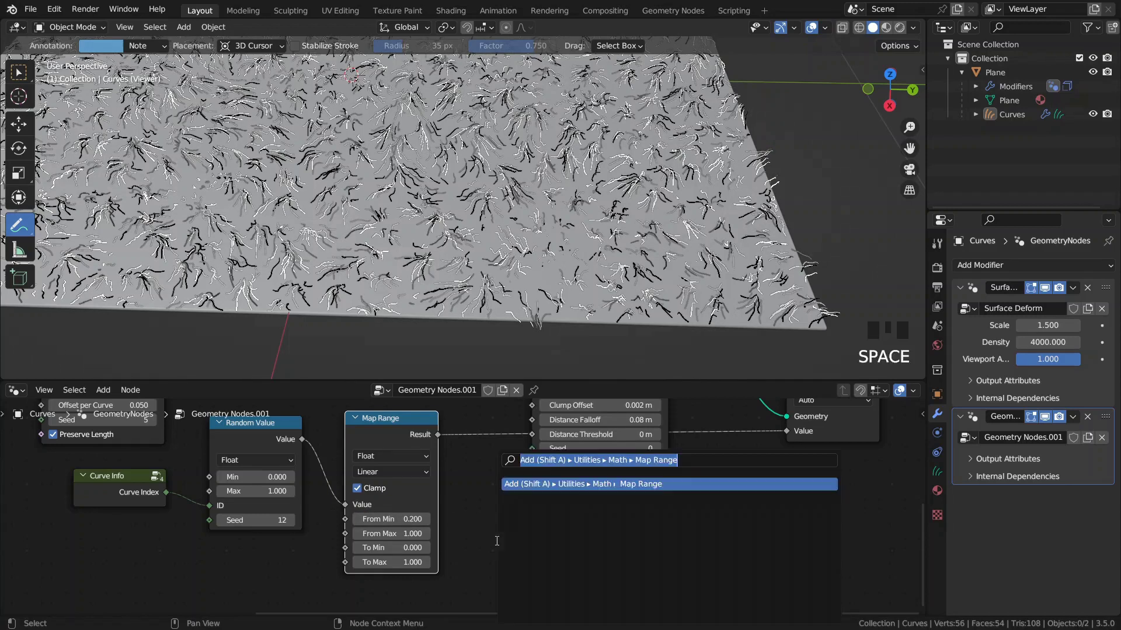
{"action": "type", "text": "ramp"}
{"action": "key", "text": "Return"}
{"action": "left_click", "coordinate": [502, 510]}
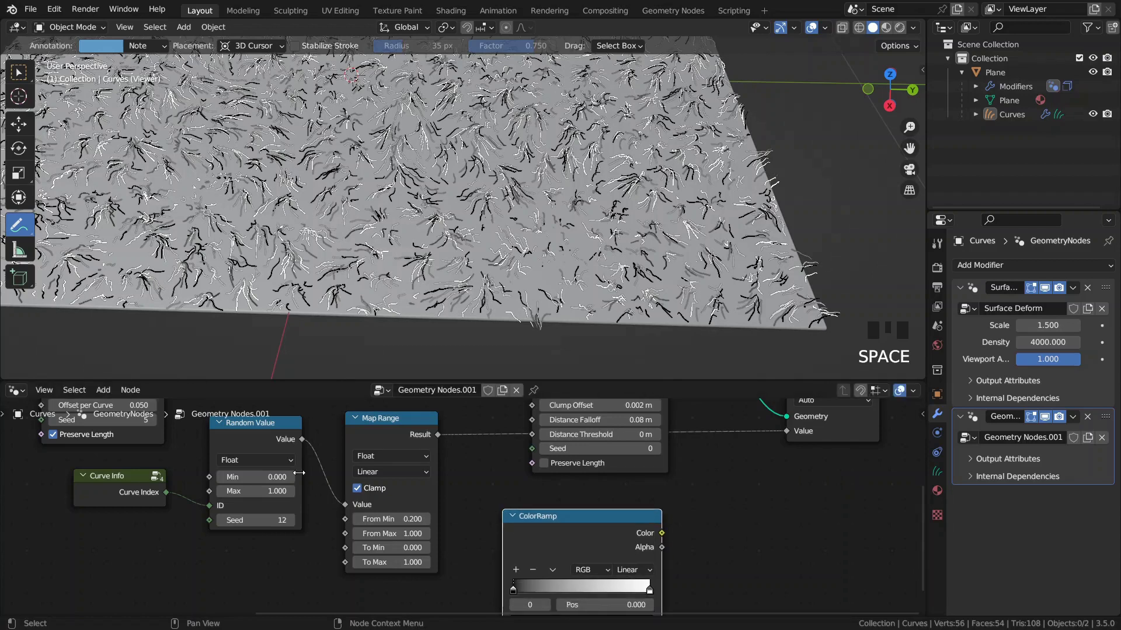
{"action": "left_click_drag", "start_coordinate": [305, 446], "coordinate": [505, 527]}
{"action": "middle_click_drag", "start_coordinate": [457, 438], "coordinate": [445, 508]}
{"action": "left_click_drag", "start_coordinate": [530, 503], "coordinate": [511, 493]}
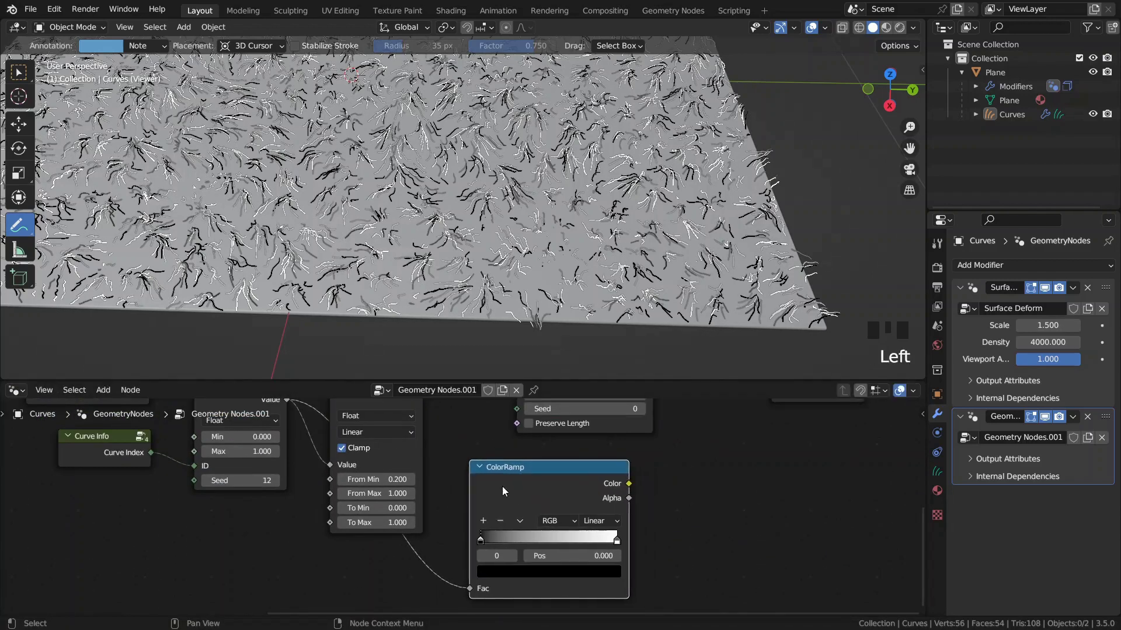
Move the ColorRamp's black stop to position 0.2
{"action": "middle_click_drag", "start_coordinate": [464, 462], "coordinate": [426, 497]}
{"action": "left_click_drag", "start_coordinate": [446, 579], "coordinate": [462, 581]}
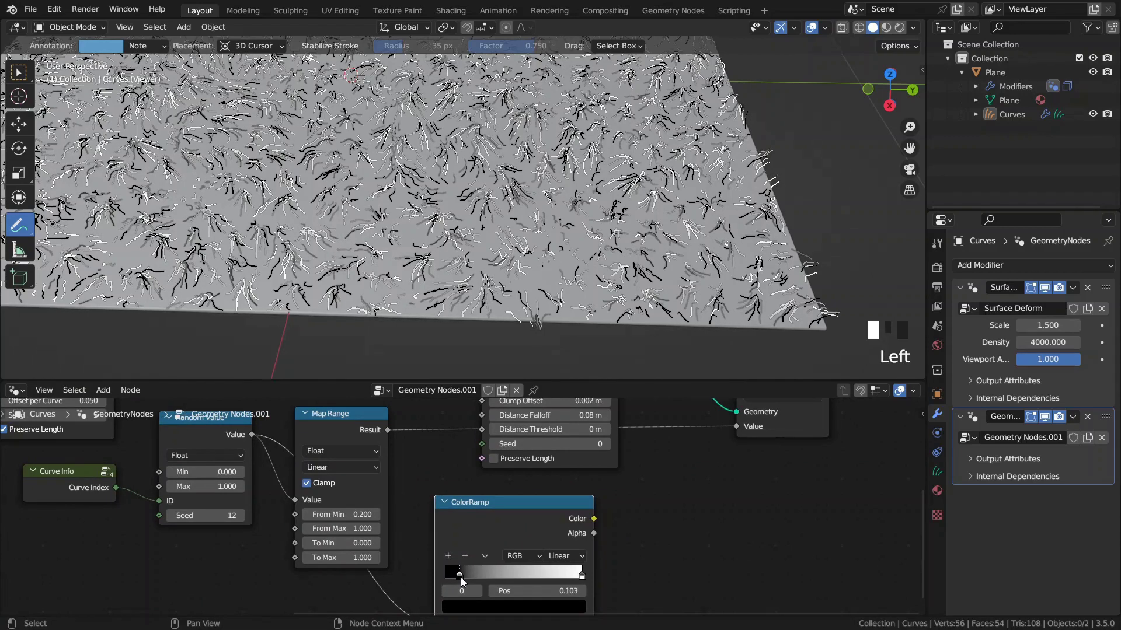
{"action": "double_click", "coordinate": [543, 590]}
{"action": "type", "text": "0.2"}
{"action": "key", "text": "Return"}
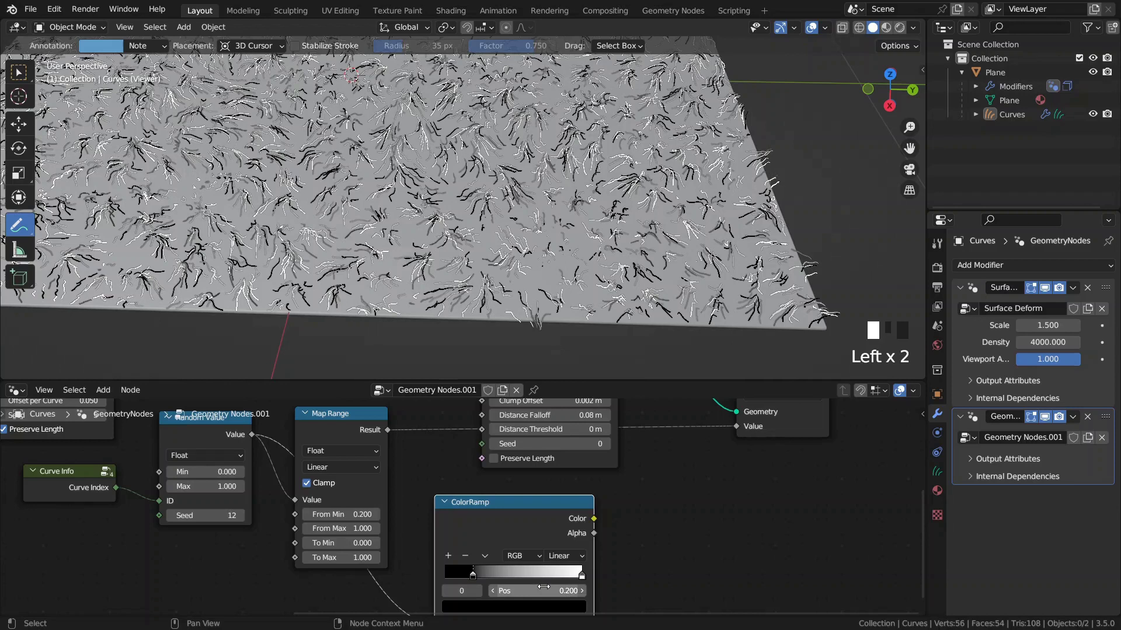
Set the Map Range node's To Min to 0.5
{"action": "left_click", "coordinate": [346, 542]}
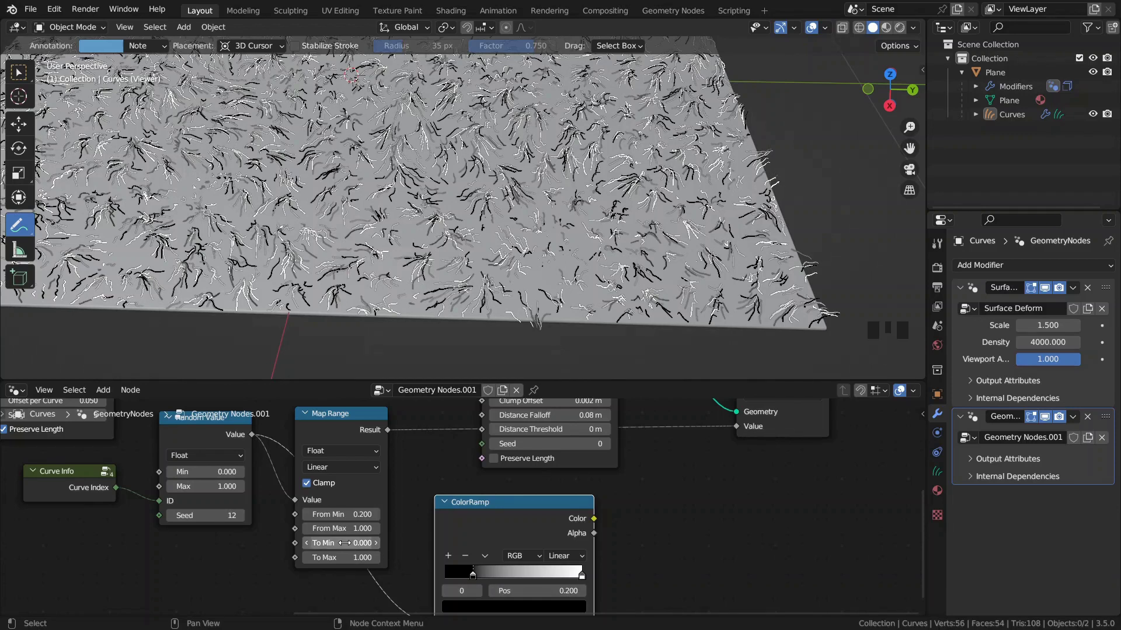
{"action": "type", "text": "0.5"}
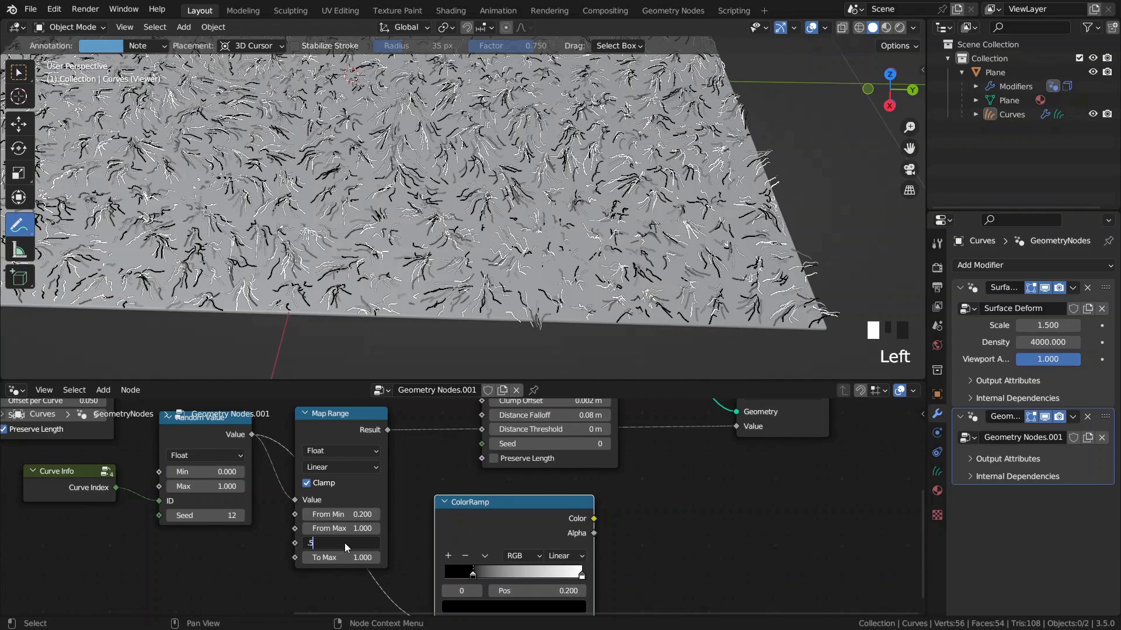
{"action": "key", "text": "Return"}
Brighten the ColorRamp's black stop by setting its colour value to 0.5
{"action": "left_click", "coordinate": [453, 568]}
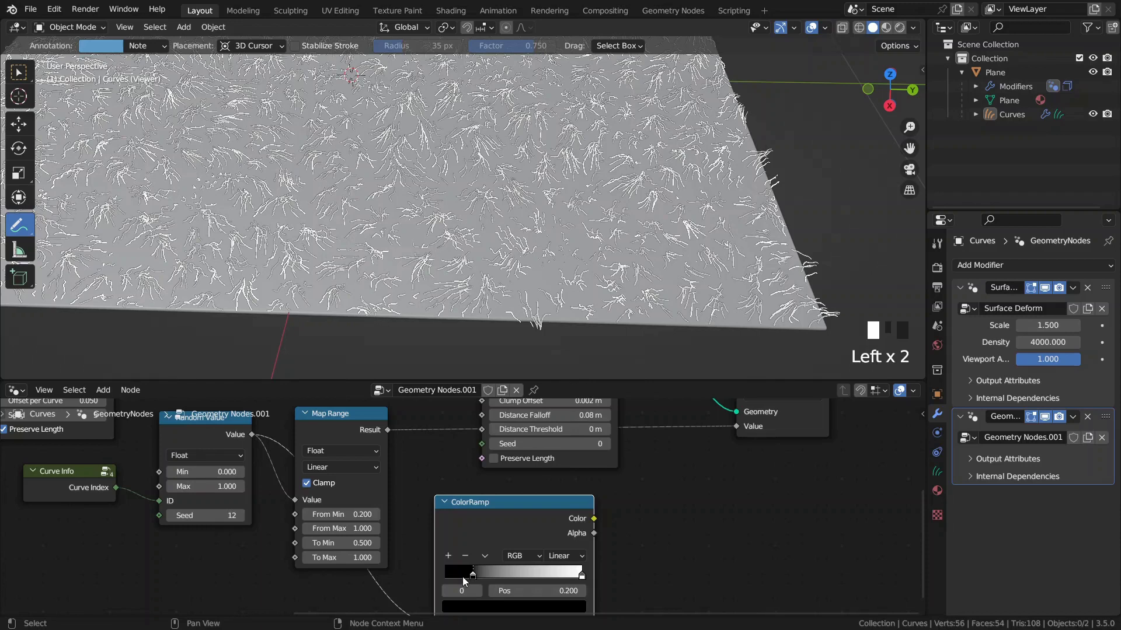
{"action": "middle_click_drag", "start_coordinate": [491, 590], "coordinate": [492, 581]}
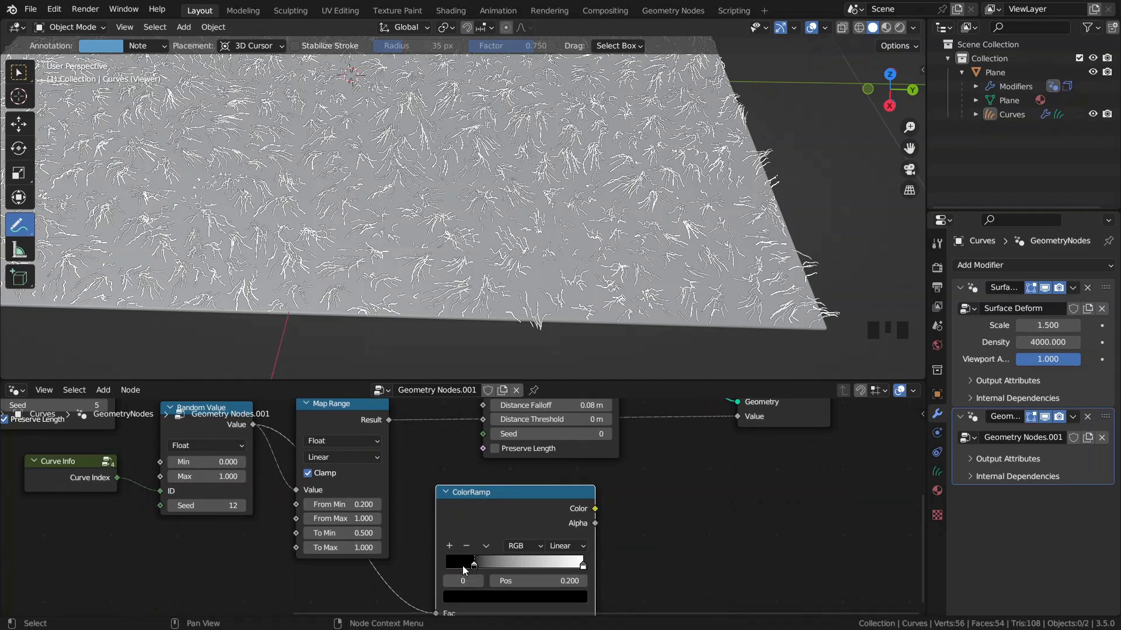
{"action": "left_click", "coordinate": [517, 597]}
{"action": "left_click", "coordinate": [499, 561]}
{"action": "type", "text": ".5"}
{"action": "key", "text": "Return"}
Connect the ColorRamp's Color output to the Viewer's Value input
{"action": "middle_click_drag", "start_coordinate": [676, 510], "coordinate": [686, 531]}
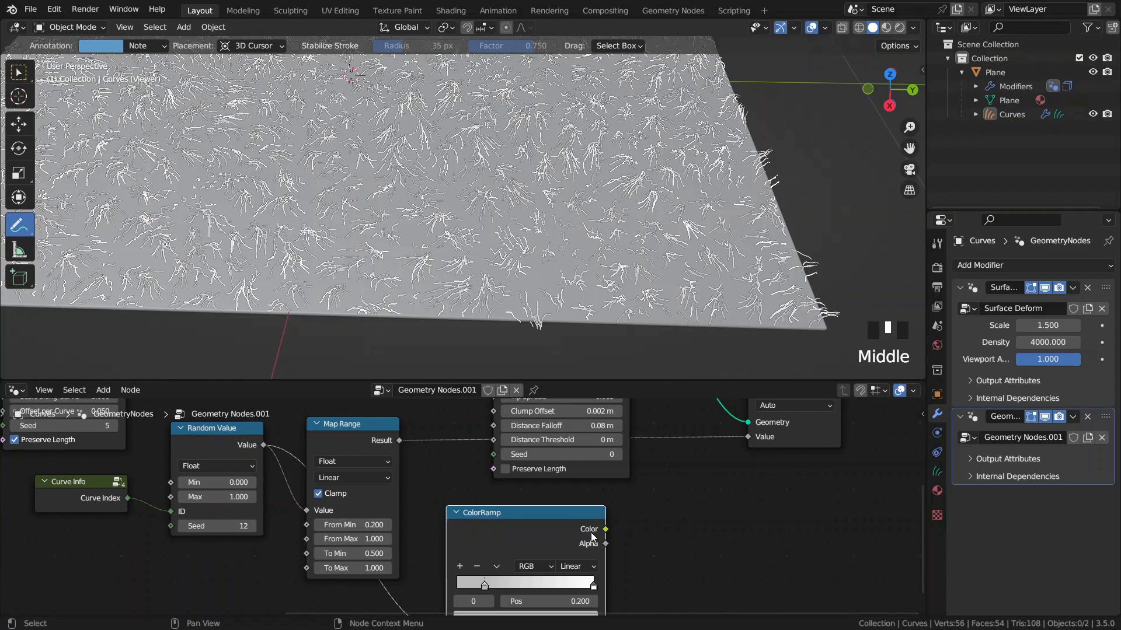
{"action": "middle_click_drag", "start_coordinate": [592, 538], "coordinate": [590, 561]}
{"action": "left_click_drag", "start_coordinate": [590, 554], "coordinate": [735, 461]}
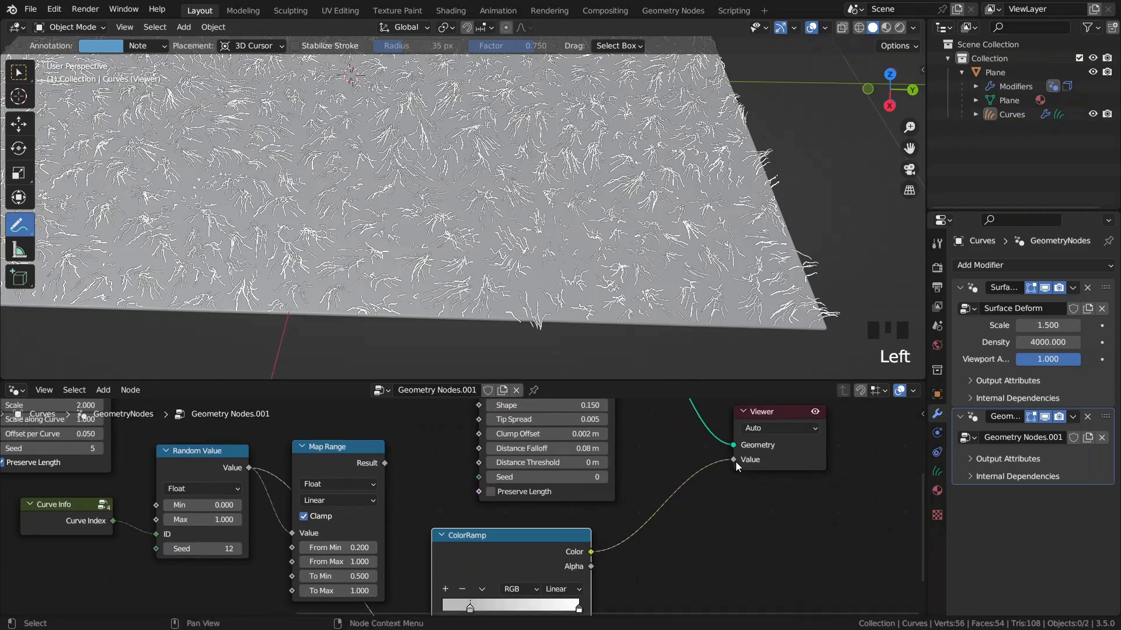
Dissolve the ColorRamp node from the tree and preview the Map Range result through the Viewer
{"action": "left_click", "coordinate": [482, 569]}
{"action": "key", "text": "ctrl+x"}
{"action": "middle_click_drag", "start_coordinate": [378, 451], "coordinate": [388, 482]}
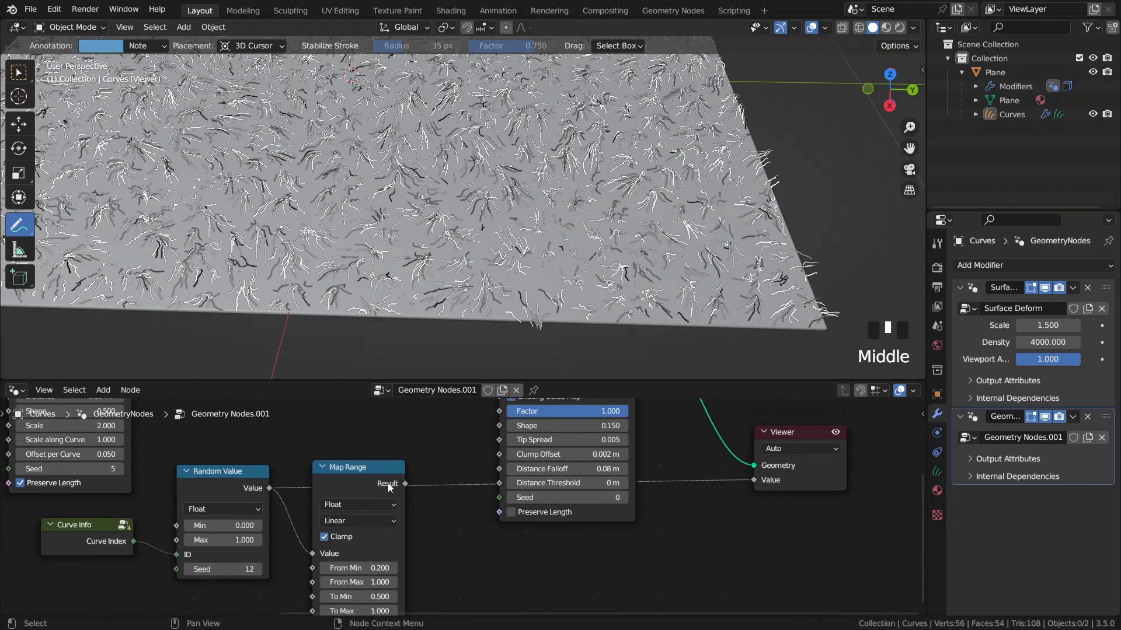
{"action": "left_click", "coordinate": [368, 482], "text": "ctrl+shift"}
Set the Map Range node's To Min to 0
{"action": "middle_click_drag", "start_coordinate": [412, 537], "coordinate": [433, 492]}
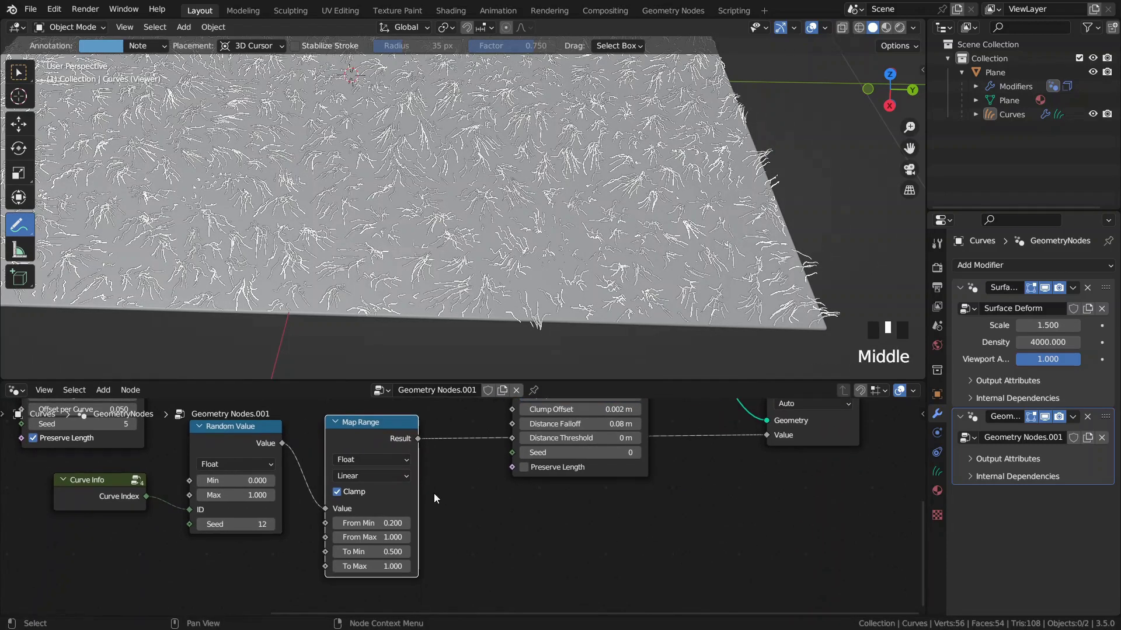
{"action": "left_click", "coordinate": [374, 551]}
{"action": "type", "text": "0"}
{"action": "key", "text": "Return"}
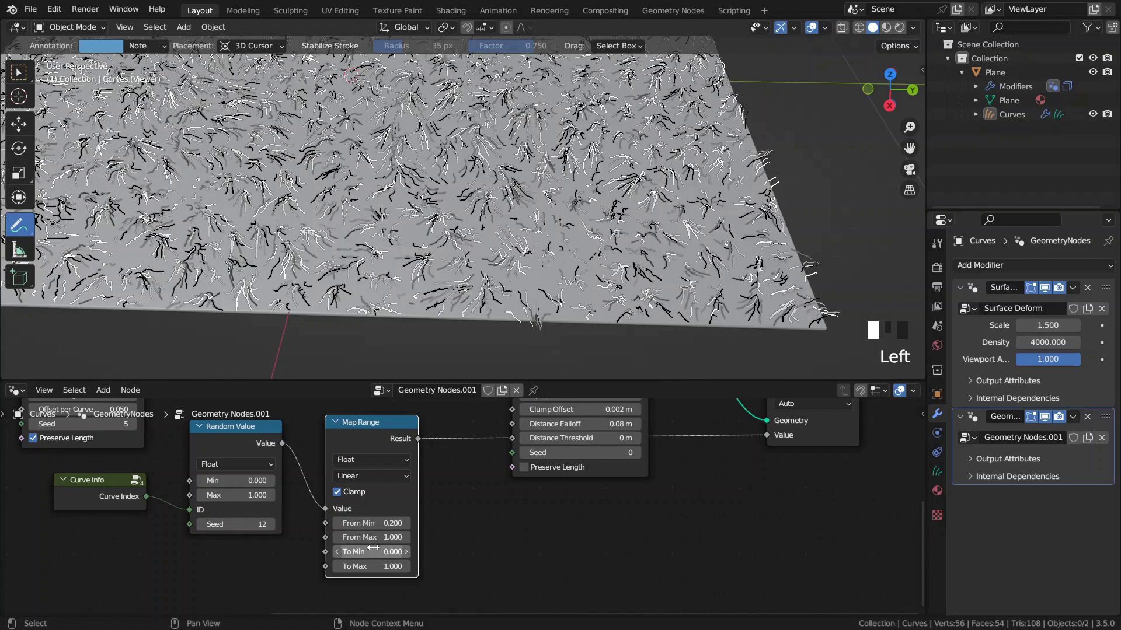
Delete the Viewer node from the hair curves node tree
{"action": "middle_click_drag", "start_coordinate": [489, 431], "coordinate": [350, 556]}
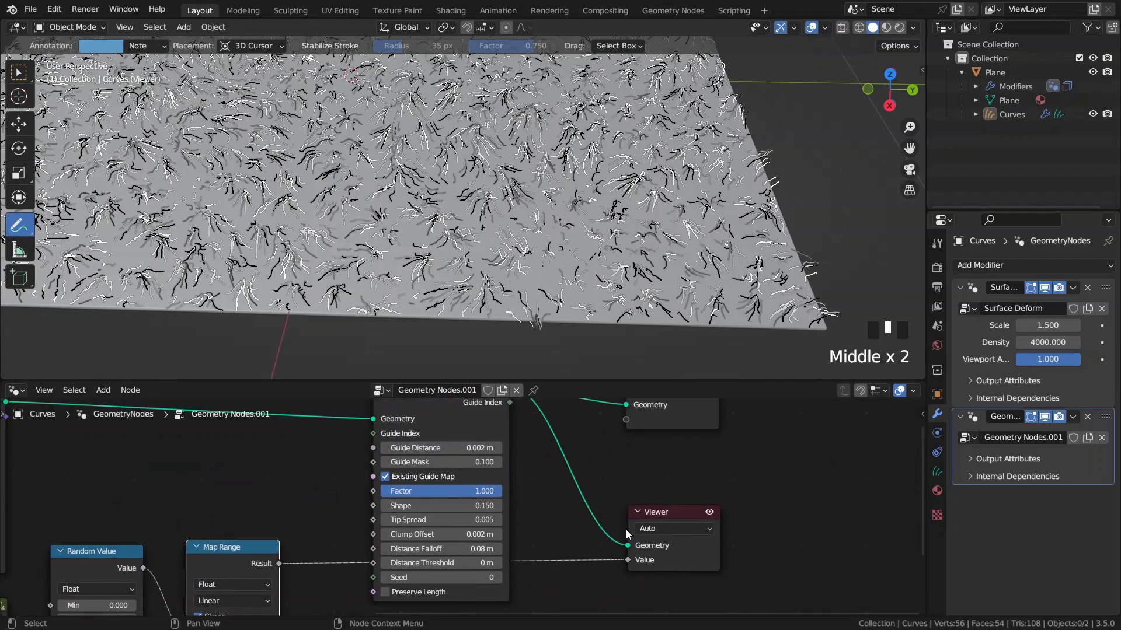
{"action": "left_click", "coordinate": [686, 552]}
{"action": "key", "text": "x"}
Connect the Map Range Result output to the Factor input of Clump Hair Curves
{"action": "scroll", "coordinate": [525, 262], "scroll_direction": "down", "scroll_amount": 2}
{"action": "middle_click_drag", "start_coordinate": [525, 262], "coordinate": [533, 275], "text": "shift"}
{"action": "middle_click_drag", "start_coordinate": [333, 497], "coordinate": [354, 561]}
{"action": "left_click_drag", "start_coordinate": [345, 572], "coordinate": [432, 501]}
{"action": "middle_click_drag", "start_coordinate": [445, 260], "coordinate": [469, 283], "text": "shift"}
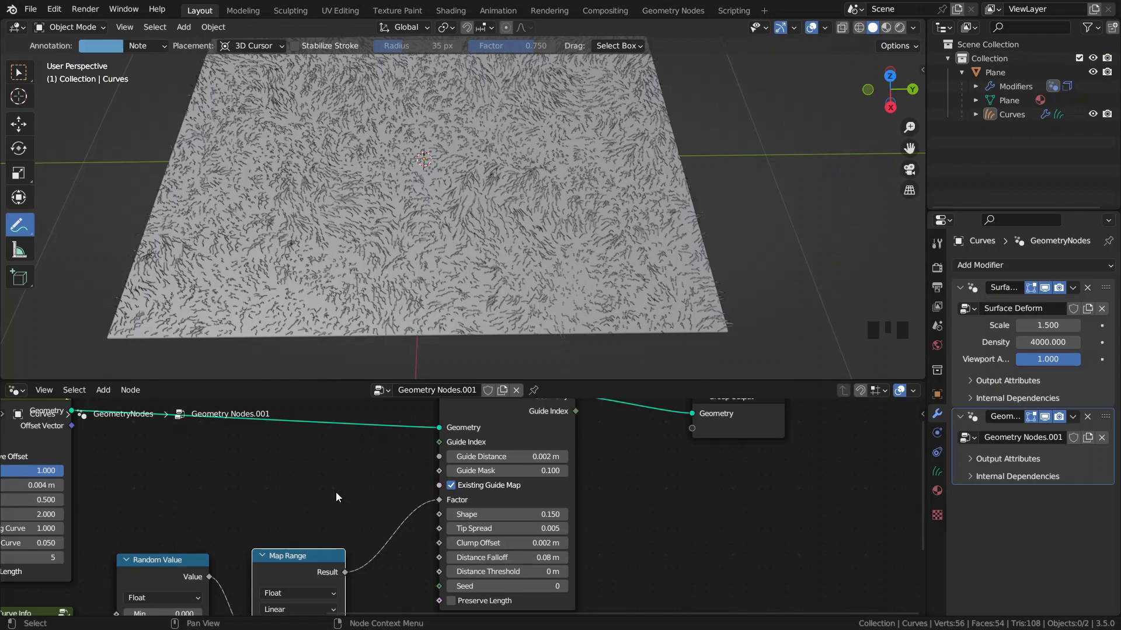
{"action": "middle_click_drag", "start_coordinate": [336, 496], "coordinate": [463, 503]}
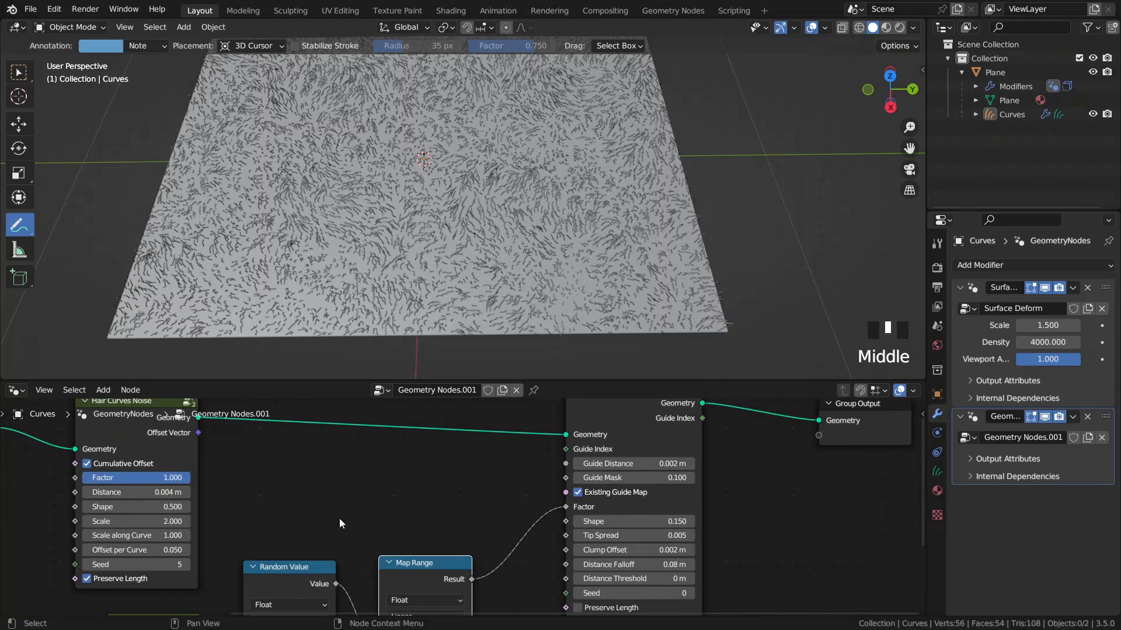
{"action": "middle_click_drag", "start_coordinate": [345, 516], "coordinate": [383, 465]}
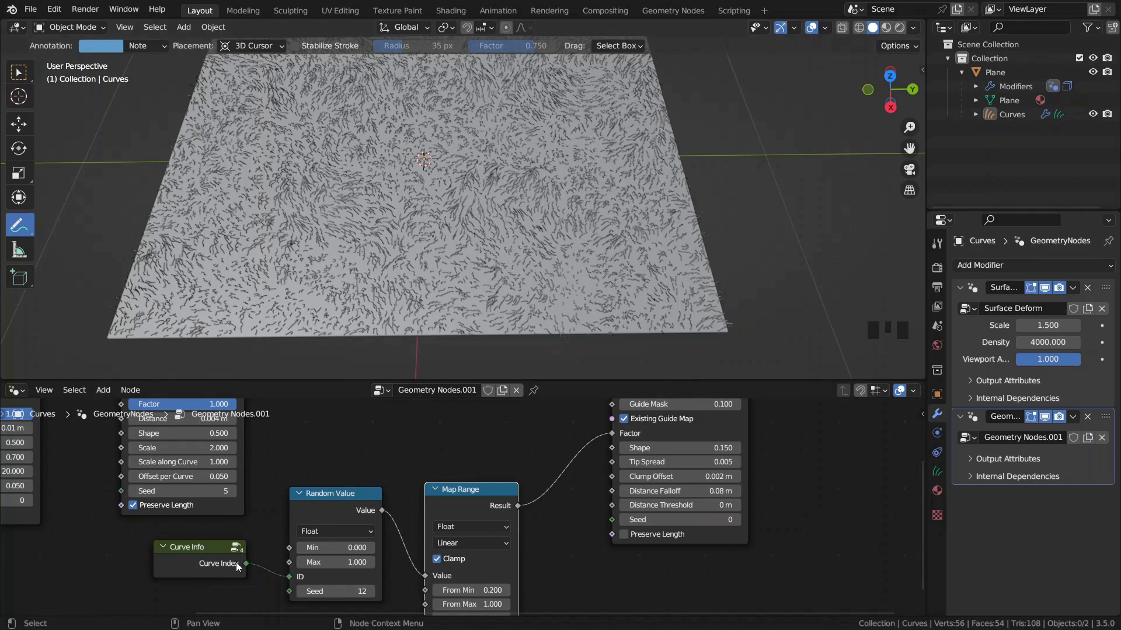
{"action": "middle_click_drag", "start_coordinate": [384, 447], "coordinate": [277, 526]}
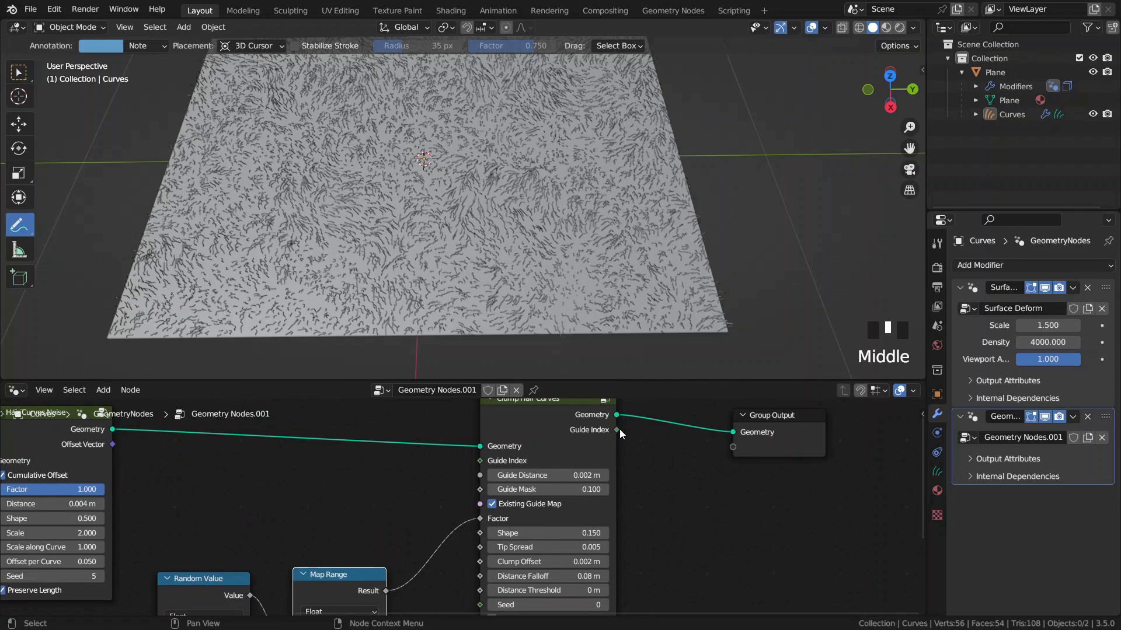
{"action": "left_click_drag", "start_coordinate": [617, 430], "coordinate": [369, 494]}
{"action": "right_click", "coordinate": [370, 495]}
Add a Create Guide Index Map node between the second Hair Curves Noise node and Clump Hair Curves, leaving it unconnected
{"action": "middle_click_drag", "start_coordinate": [362, 466], "coordinate": [410, 514]}
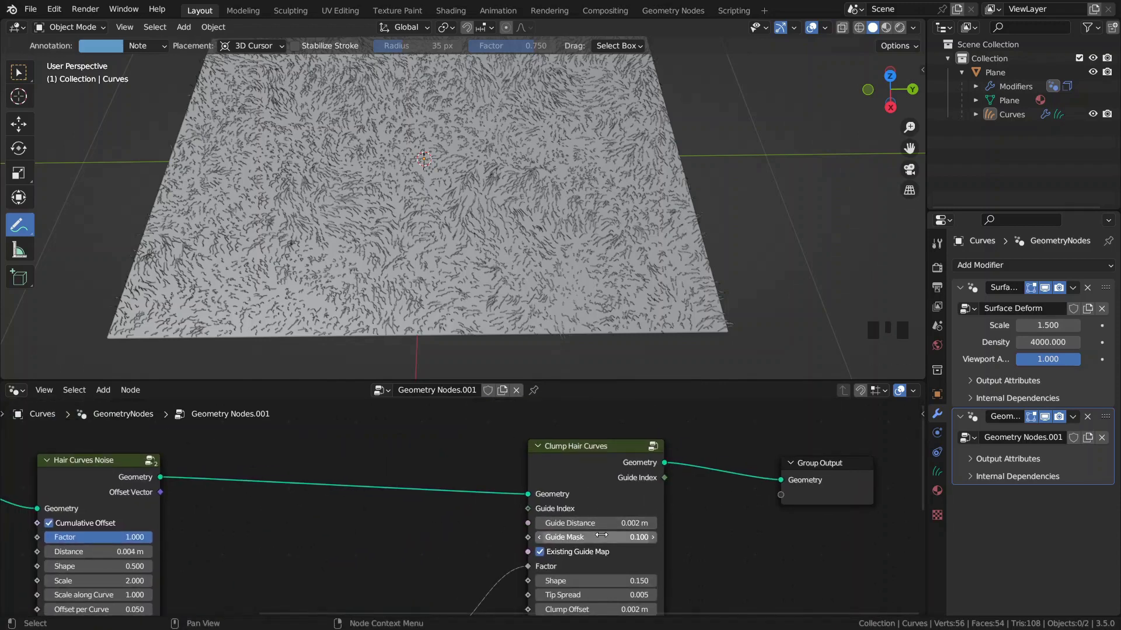
{"action": "left_click", "coordinate": [597, 467]}
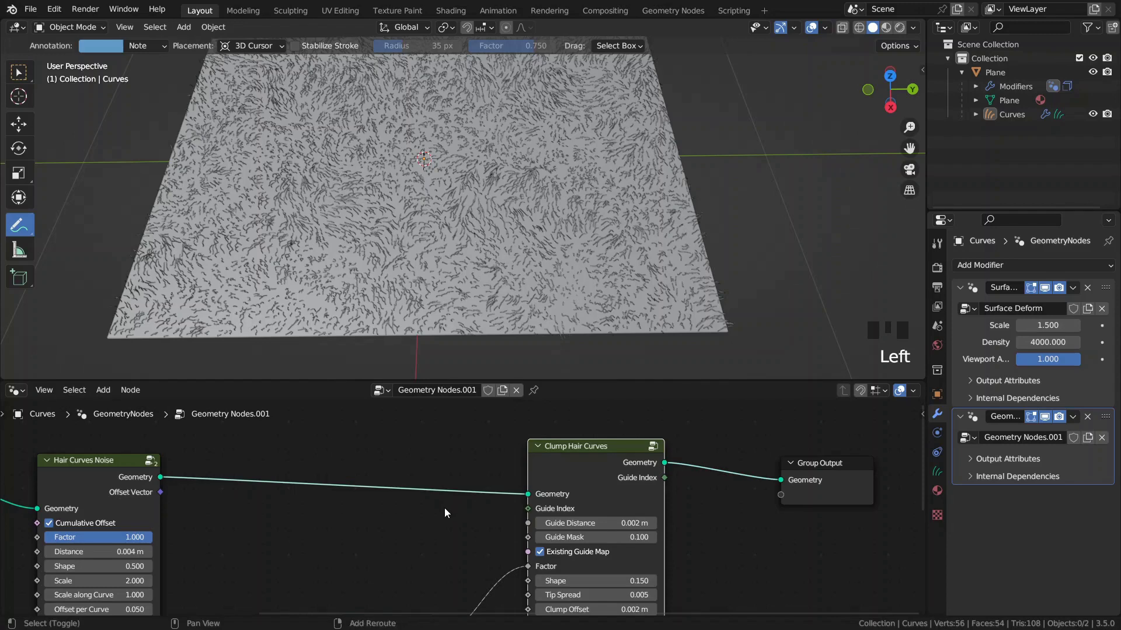
{"action": "key", "text": "shift+a"}
{"action": "mouse_move", "coordinate": [444, 507]}
{"action": "mouse_move", "coordinate": [523, 536]}
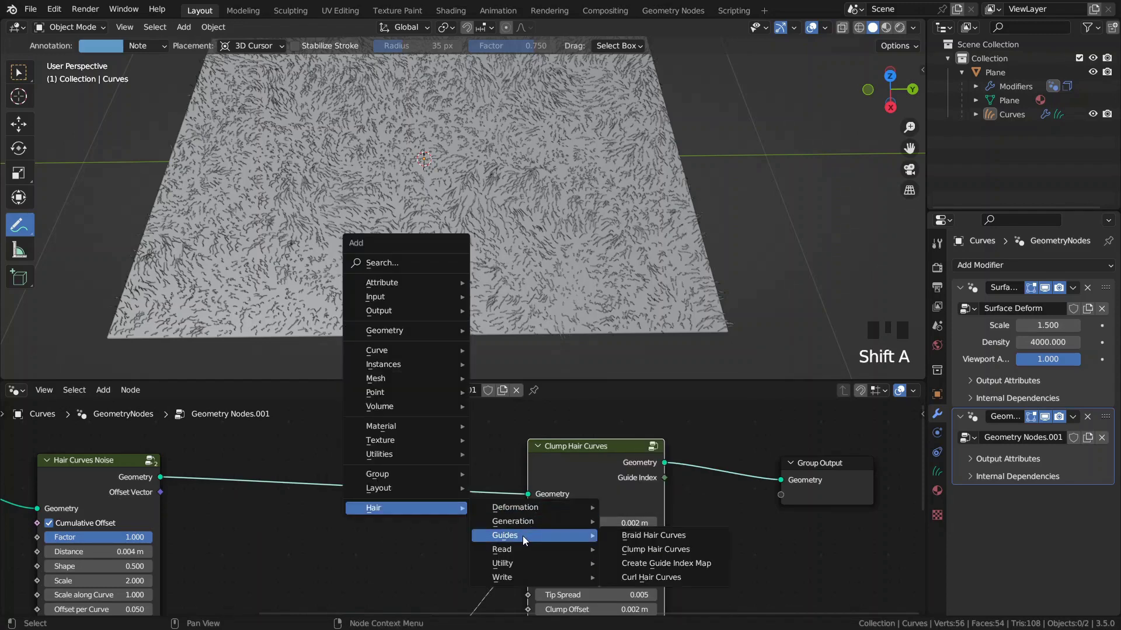
{"action": "left_click", "coordinate": [668, 566]}
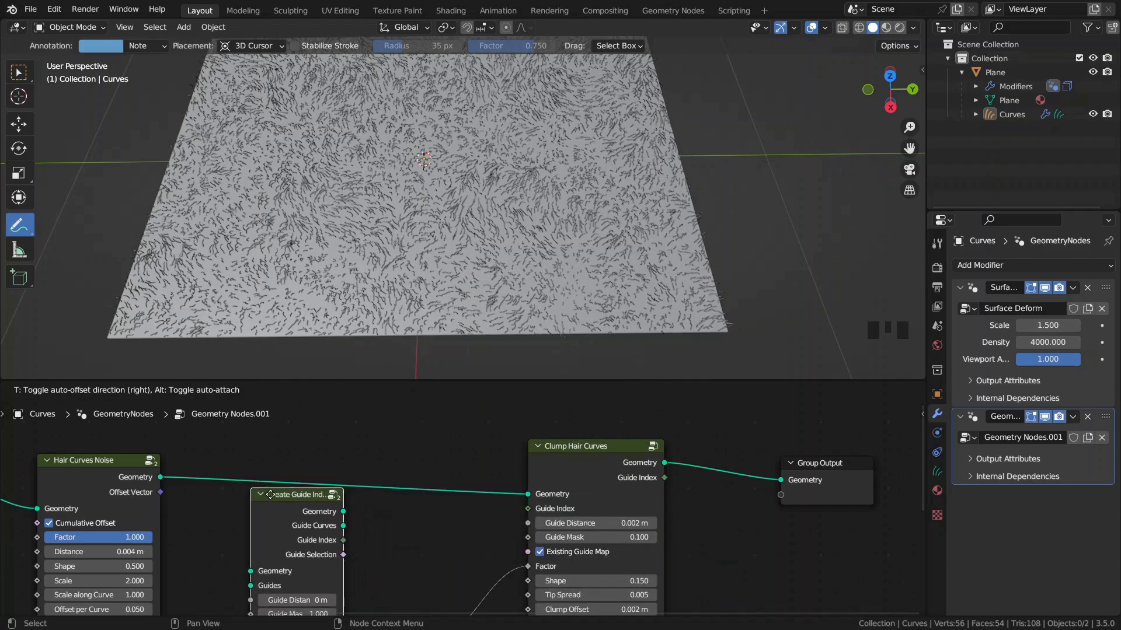
{"action": "left_click", "coordinate": [279, 441]}
{"action": "middle_click_drag", "start_coordinate": [366, 485], "coordinate": [398, 473]}
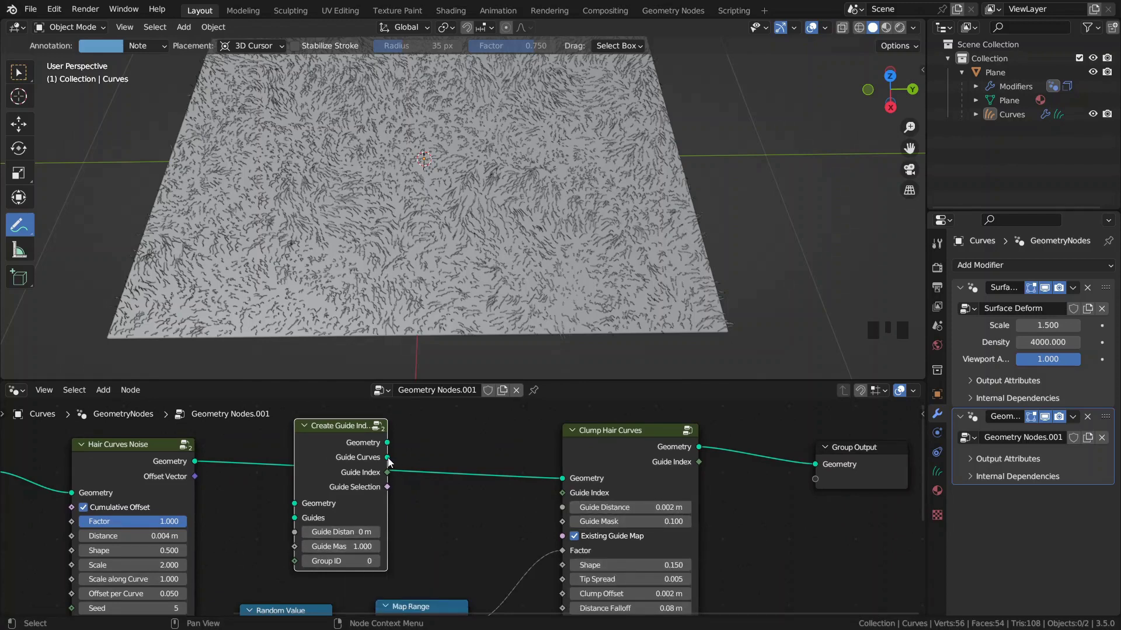
Connect the Create Guide Index Map node's Guide Index output to the Guide Index input of Clump Hair Curves
{"action": "left_click_drag", "start_coordinate": [387, 472], "coordinate": [562, 509]}
{"action": "middle_click_drag", "start_coordinate": [400, 488], "coordinate": [489, 424]}
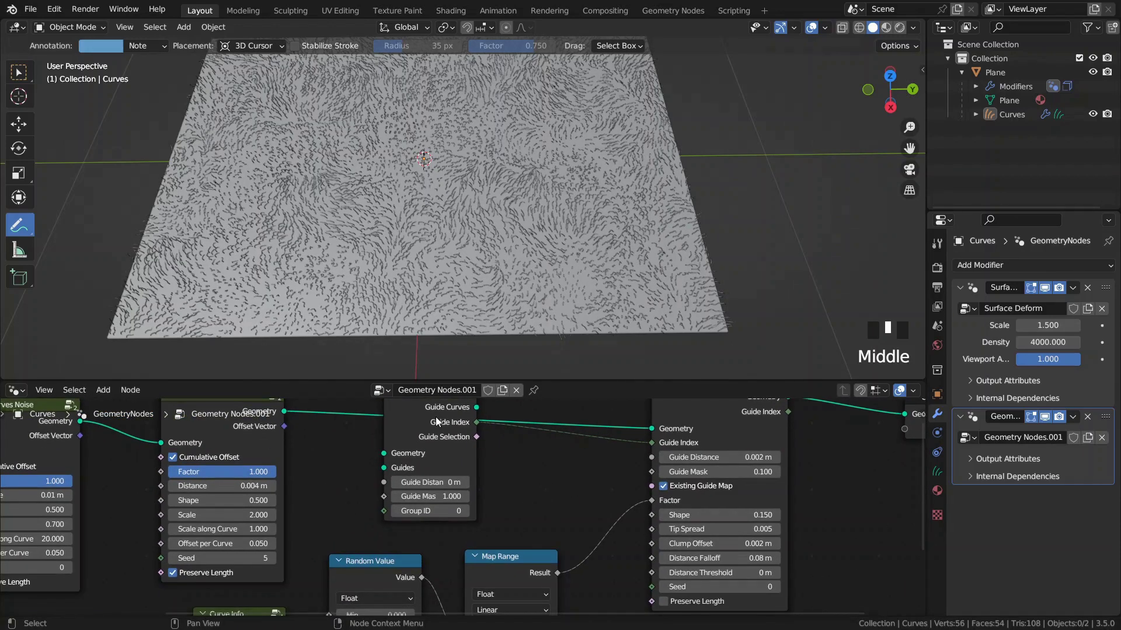
{"action": "left_click_drag", "start_coordinate": [477, 422], "coordinate": [331, 533]}
Remove the Create Guide Index Map node from the tree
{"action": "middle_click_drag", "start_coordinate": [373, 443], "coordinate": [354, 599]}
{"action": "left_click", "coordinate": [391, 463]}
{"action": "key", "text": "ctrl+x"}
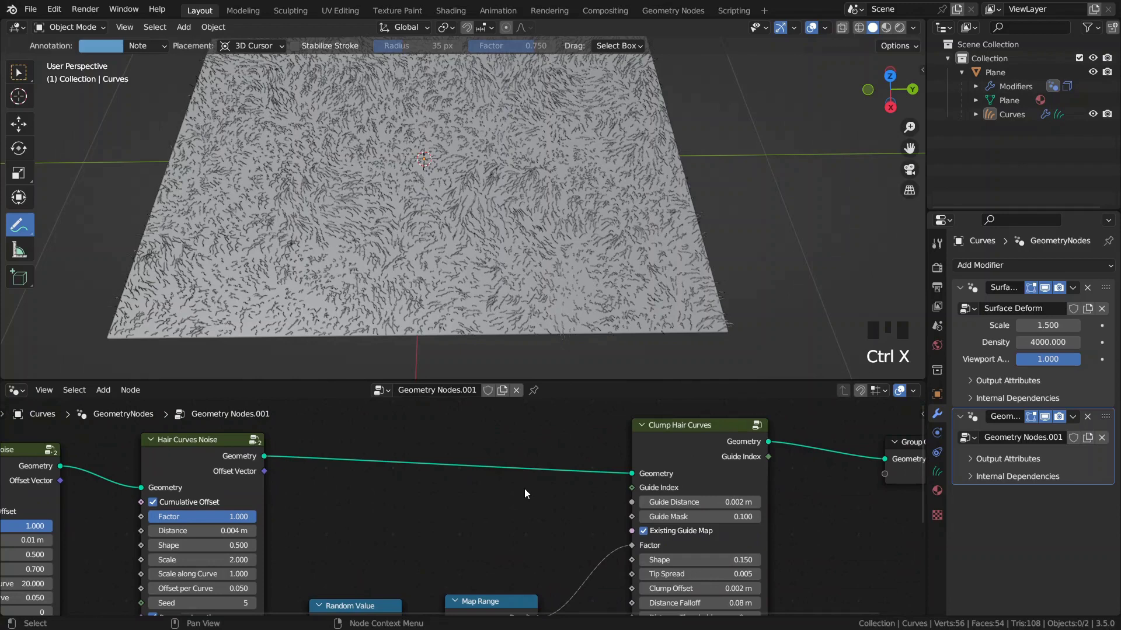
Set the Density of the curves' Surface Deform modifier to 40000
{"action": "middle_click_drag", "start_coordinate": [550, 482], "coordinate": [426, 589]}
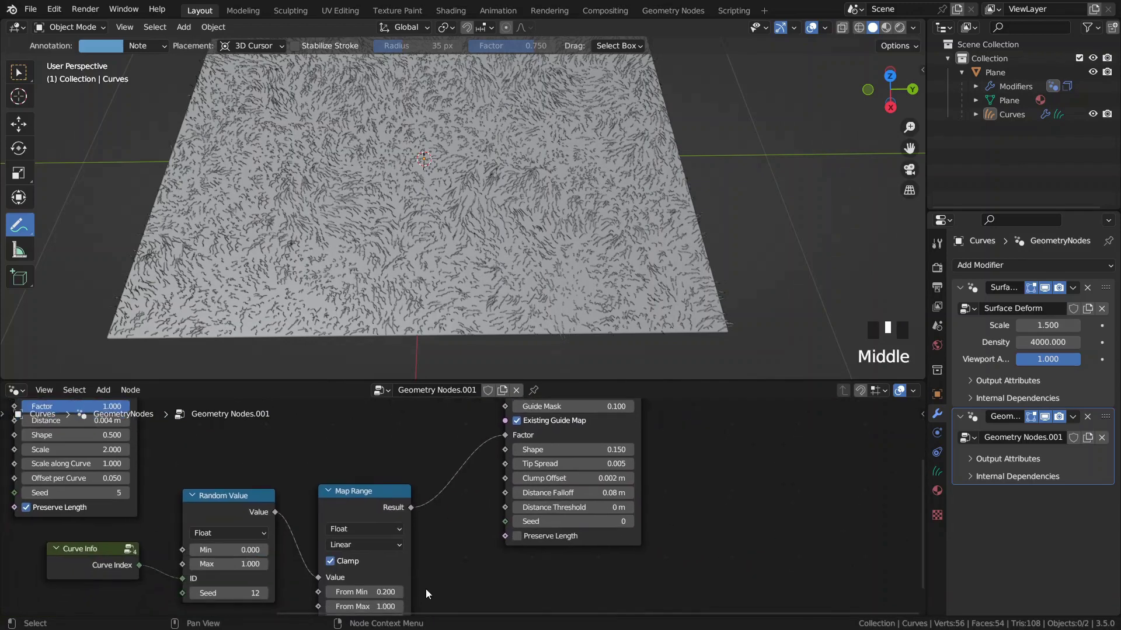
{"action": "left_click", "coordinate": [1050, 343]}
{"action": "left_click", "coordinate": [1026, 340]}
{"action": "type", "text": "0"}
{"action": "key", "text": "Return"}
Set the Density of the curves' Surface Deform modifier to 80000
{"action": "left_click", "coordinate": [1034, 342]}
{"action": "left_click", "coordinate": [1019, 342]}
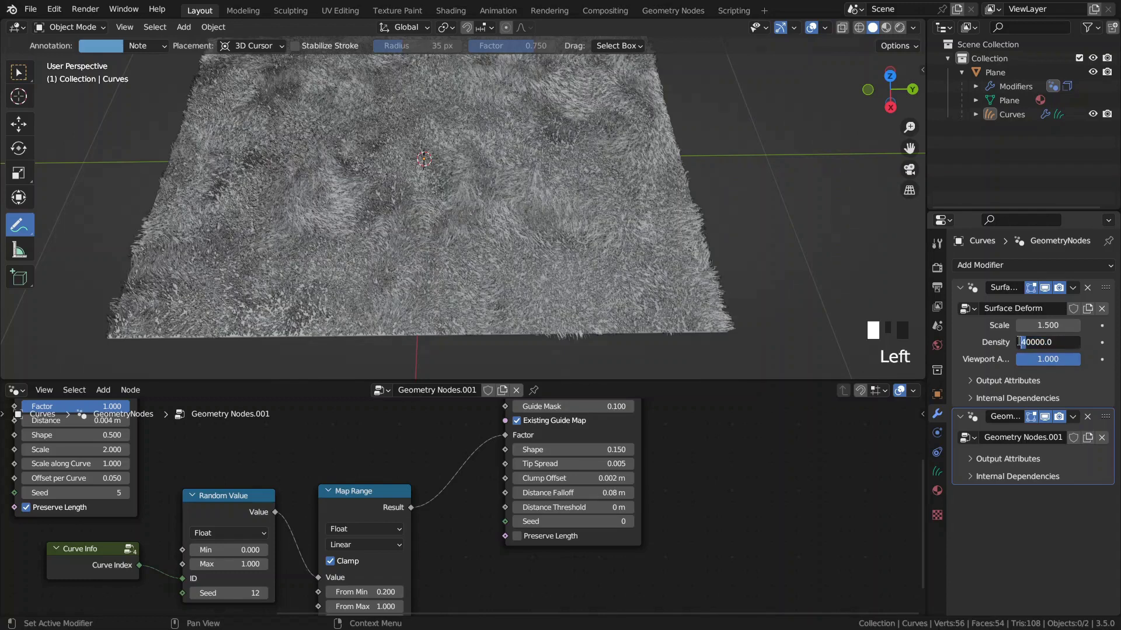
{"action": "key", "text": "Delete"}
{"action": "type", "text": "8"}
{"action": "key", "text": "Return"}
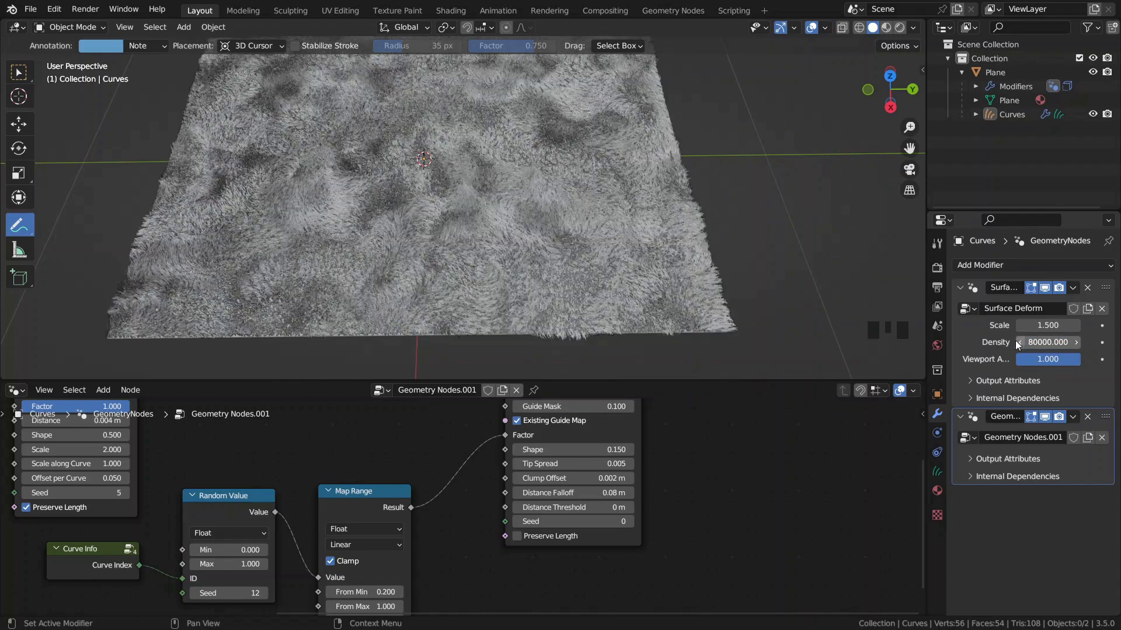
Examine the coloured rug from a lower angle in Material Preview shading and return to Solid shading
{"action": "middle_click_drag", "start_coordinate": [539, 201], "coordinate": [823, 91]}
{"action": "left_click", "coordinate": [886, 28]}
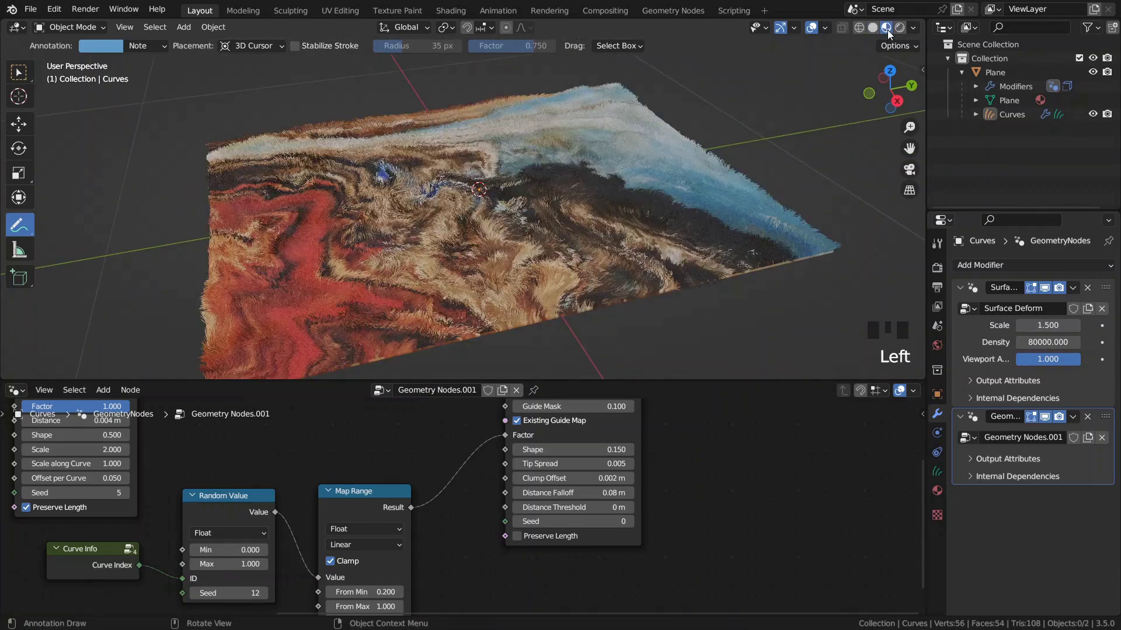
{"action": "middle_click_drag", "start_coordinate": [496, 280], "coordinate": [535, 266]}
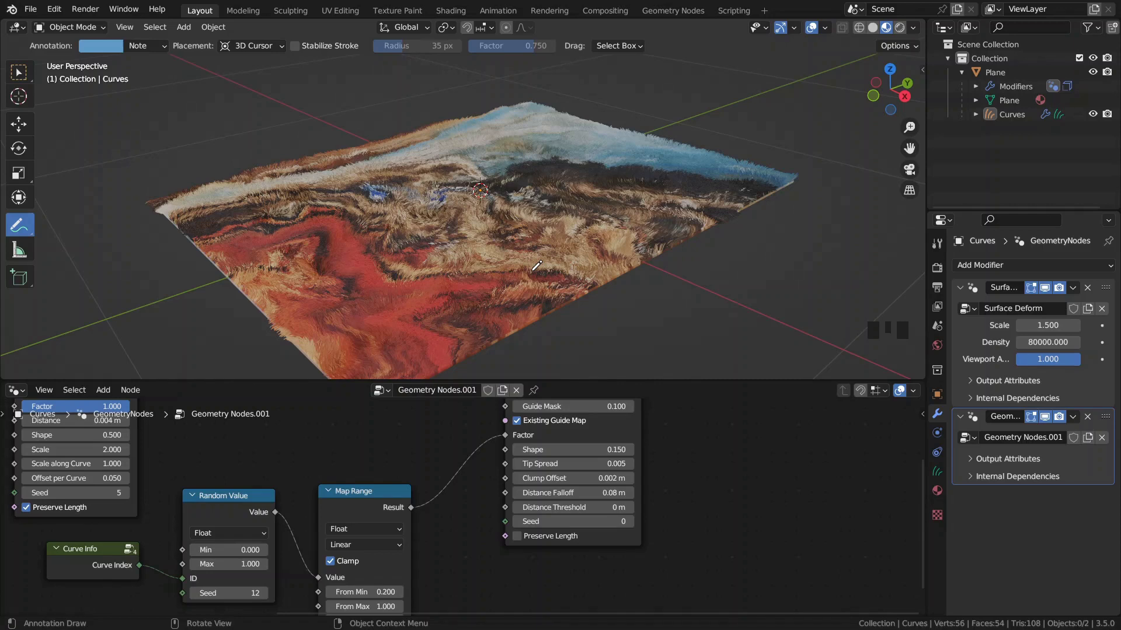
{"action": "key", "text": "z"}
{"action": "left_click", "coordinate": [633, 270]}
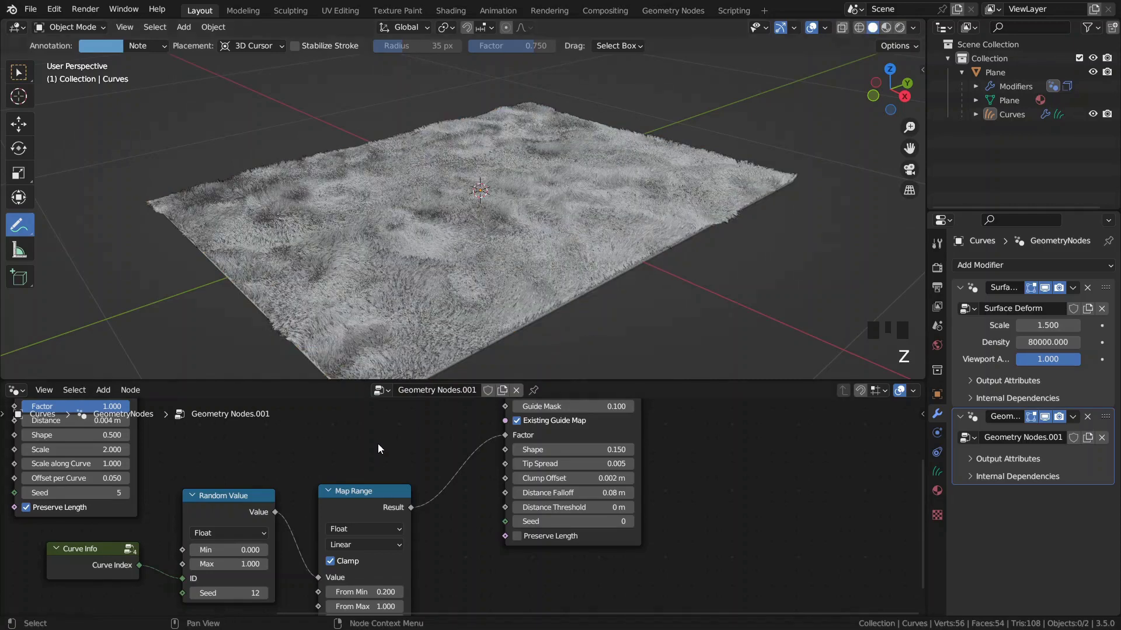
Load the image rugs4.jpg into the Image Info node of the Plane's geometry nodes
{"action": "scroll", "coordinate": [385, 435], "scroll_direction": "down", "scroll_amount": 4}
{"action": "scroll", "coordinate": [385, 435], "scroll_direction": "down", "scroll_amount": 1}
{"action": "left_click", "coordinate": [1005, 70]}
{"action": "middle_click_drag", "start_coordinate": [455, 506], "coordinate": [472, 478]}
{"action": "scroll", "coordinate": [367, 490], "scroll_direction": "up", "scroll_amount": 8}
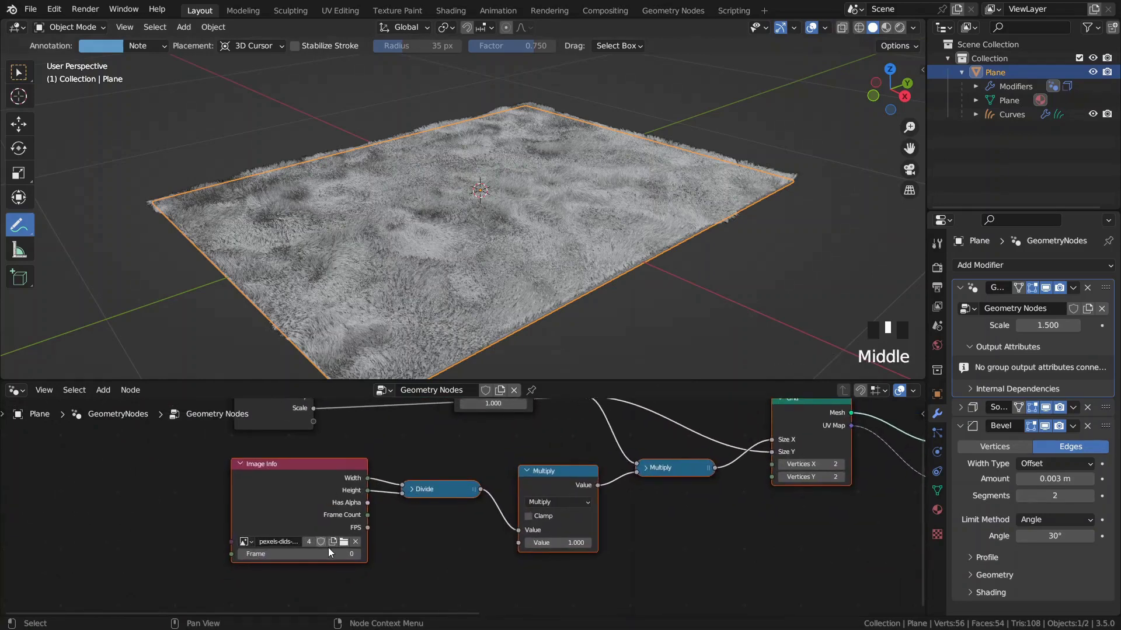
{"action": "left_click", "coordinate": [345, 542]}
{"action": "double_click", "coordinate": [665, 232]}
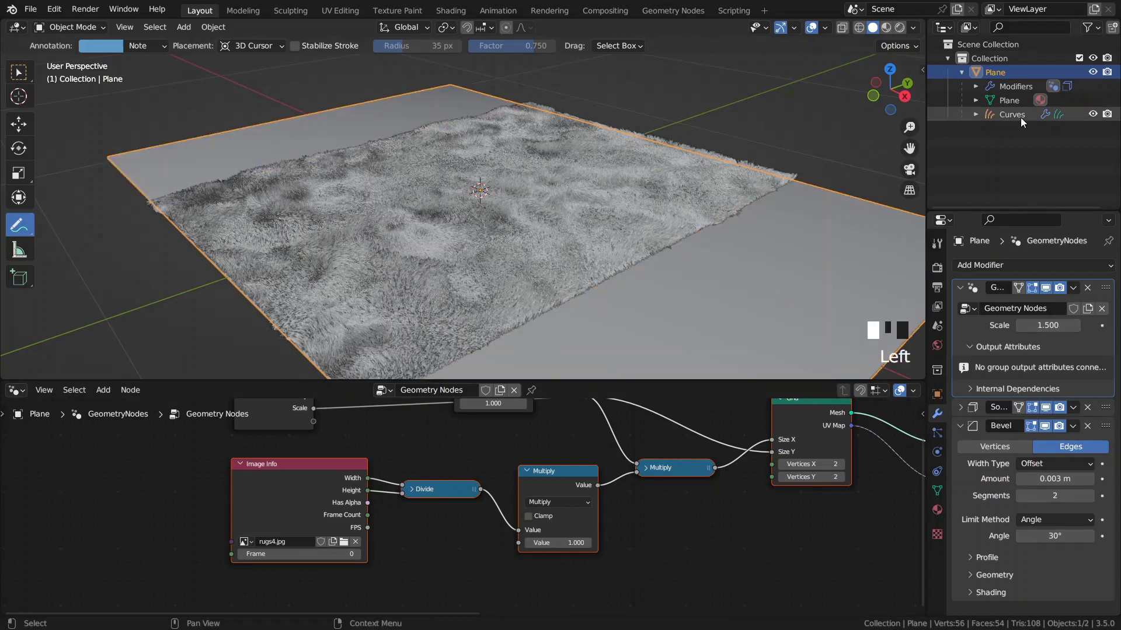
Reduce the viewport amount of the Curves object's Surface Deform modifier to 0.1
{"action": "left_click", "coordinate": [1020, 118]}
{"action": "left_click", "coordinate": [1058, 359]}
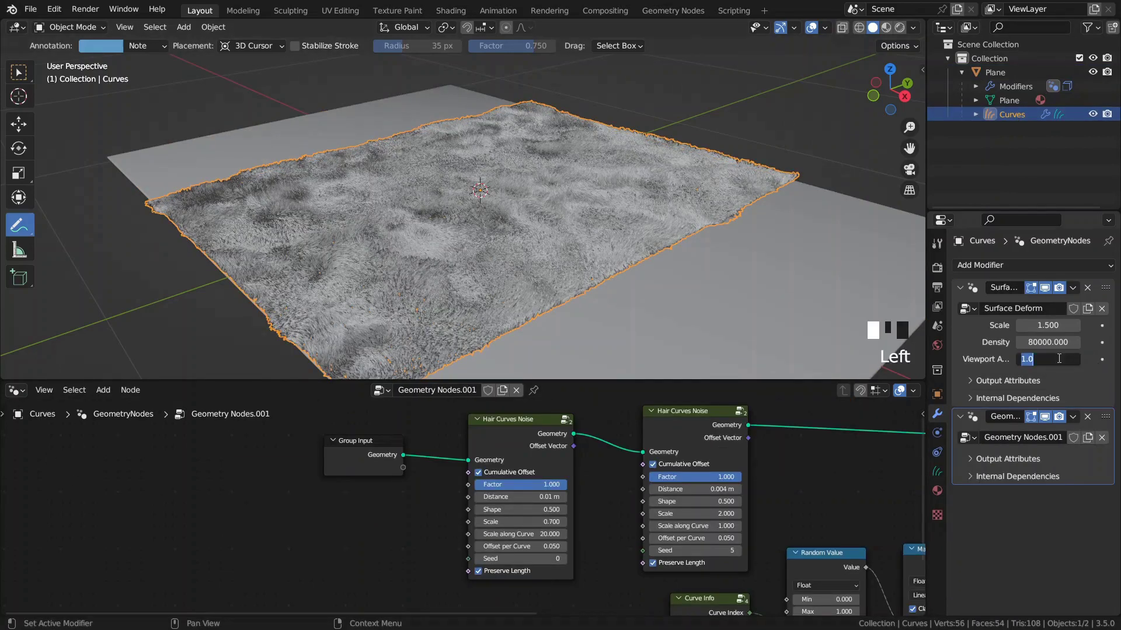
{"action": "type", "text": ".1"}
{"action": "key", "text": "Return"}
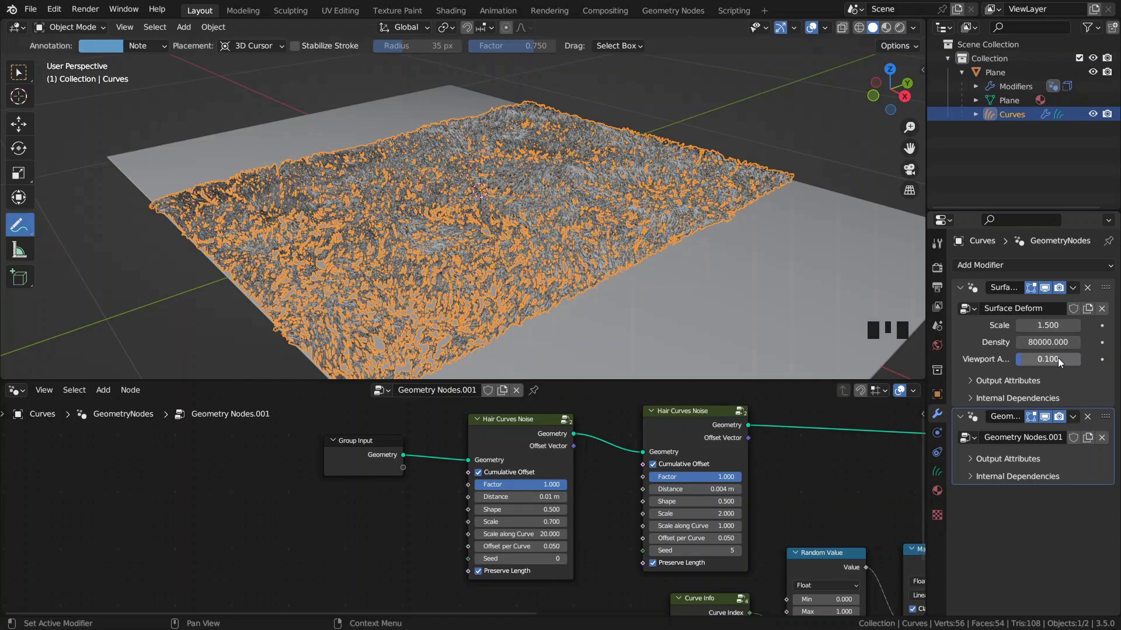
Switch from the Annotate tool to the Select Box tool and deselect the hair curves
{"action": "key", "text": "w"}
{"action": "left_click", "coordinate": [790, 200]}
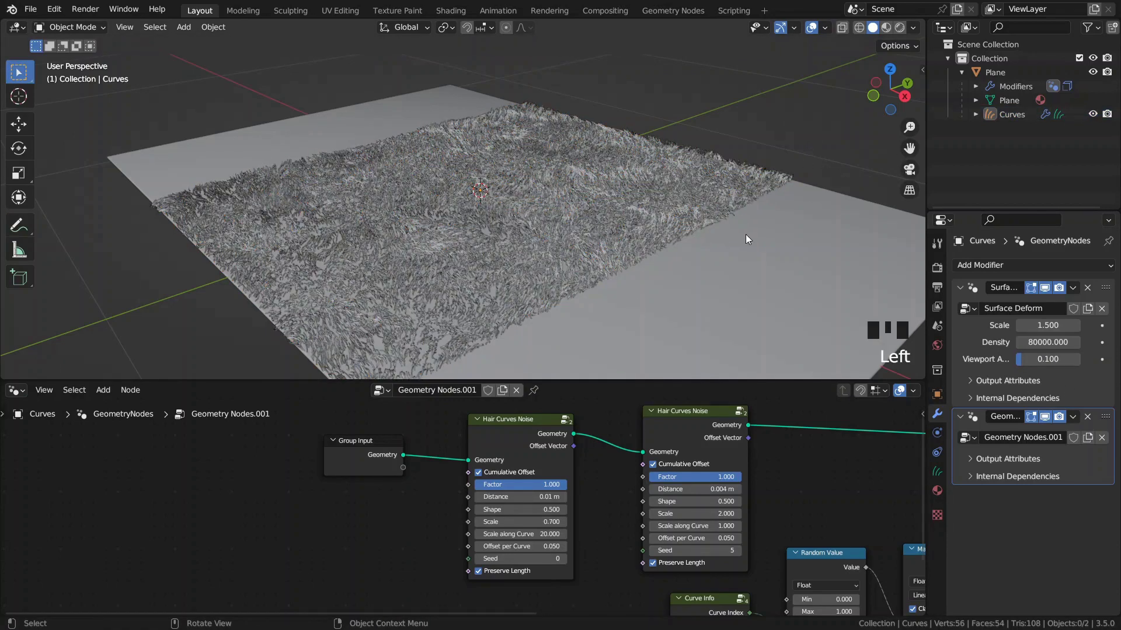
{"action": "scroll", "coordinate": [350, 467], "scroll_direction": "down", "scroll_amount": 6}
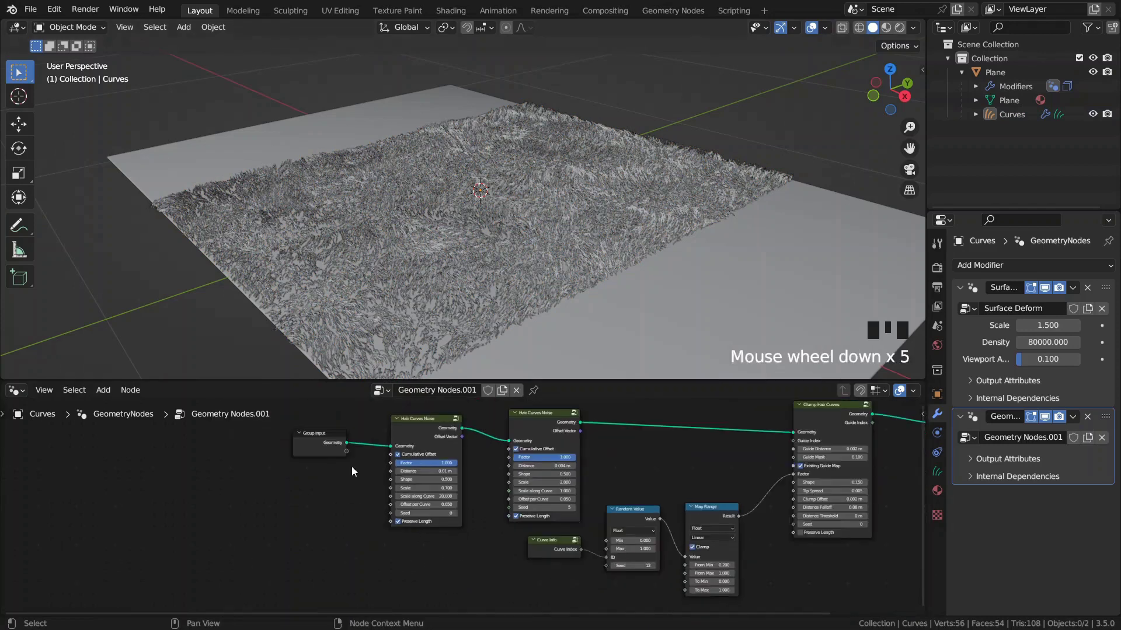
Choose rugs4.jpg for the Image node in the Surface Deform node tree of the hair curves
{"action": "left_click", "coordinate": [1084, 381]}
{"action": "middle_click_drag", "start_coordinate": [758, 478], "coordinate": [345, 518]}
{"action": "scroll", "coordinate": [222, 513], "scroll_direction": "up", "scroll_amount": 5}
{"action": "left_click", "coordinate": [173, 511]}
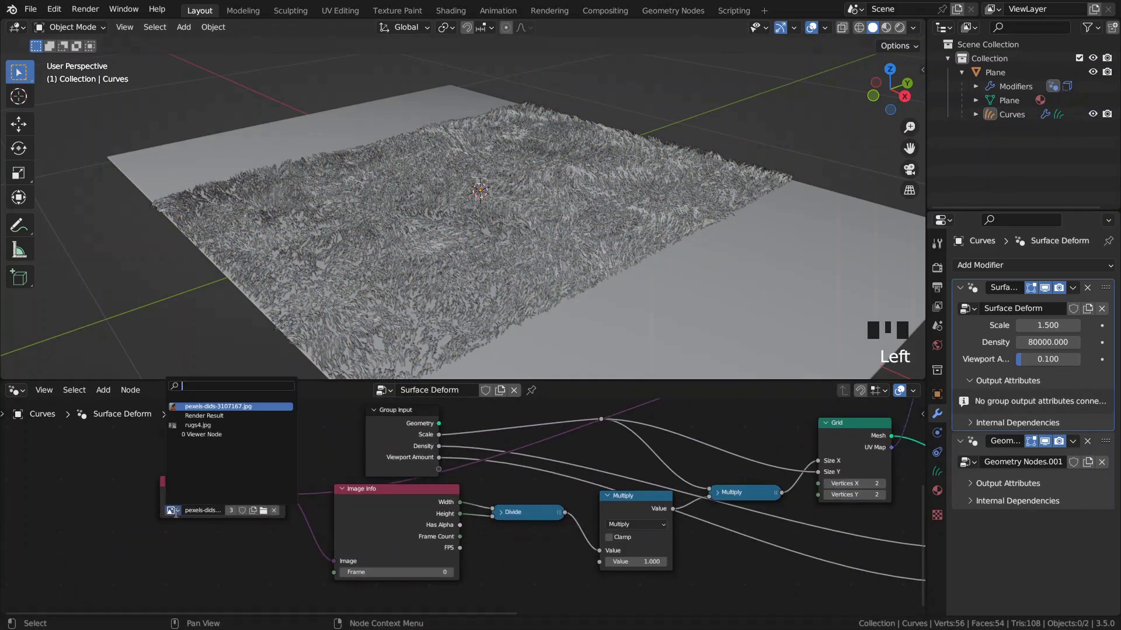
{"action": "left_click", "coordinate": [198, 425]}
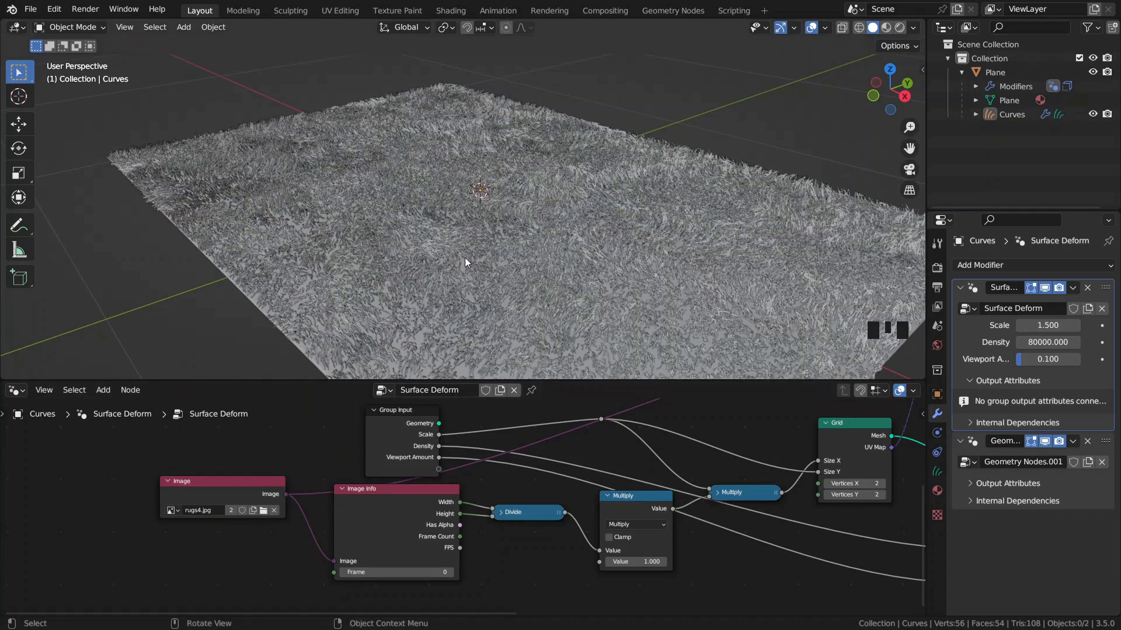
{"action": "scroll", "coordinate": [467, 254], "scroll_direction": "down", "scroll_amount": 3}
{"action": "middle_click_drag", "start_coordinate": [474, 245], "coordinate": [491, 254]}
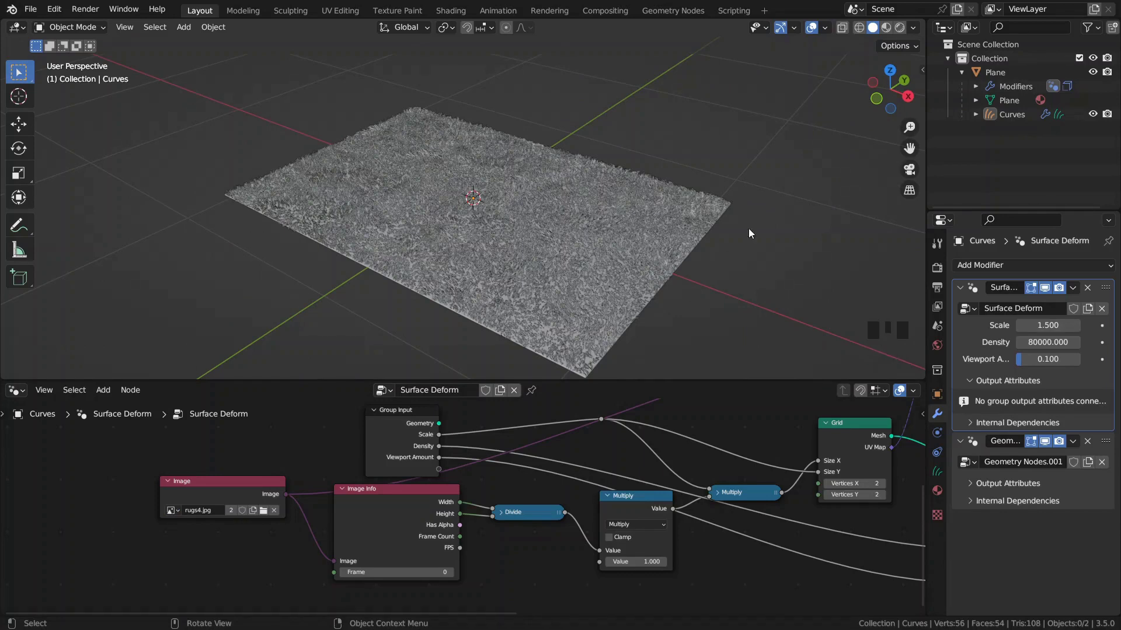
Hide the Curves object in the viewport and change the node editor to the Shader Editor
{"action": "left_click", "coordinate": [1092, 114]}
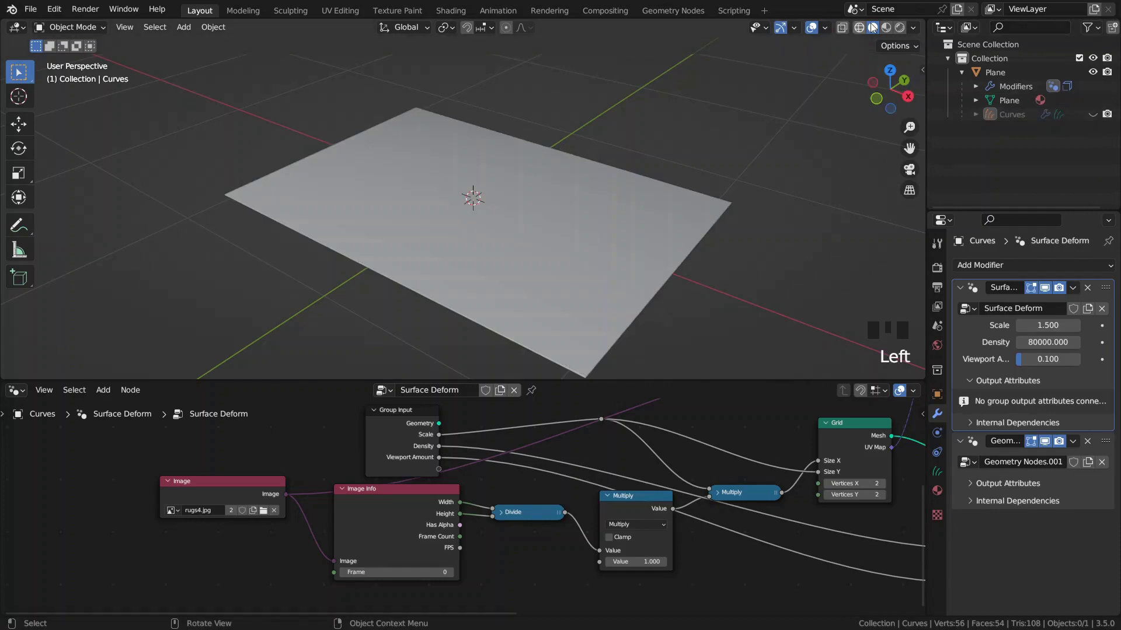
{"action": "left_click", "coordinate": [16, 390]}
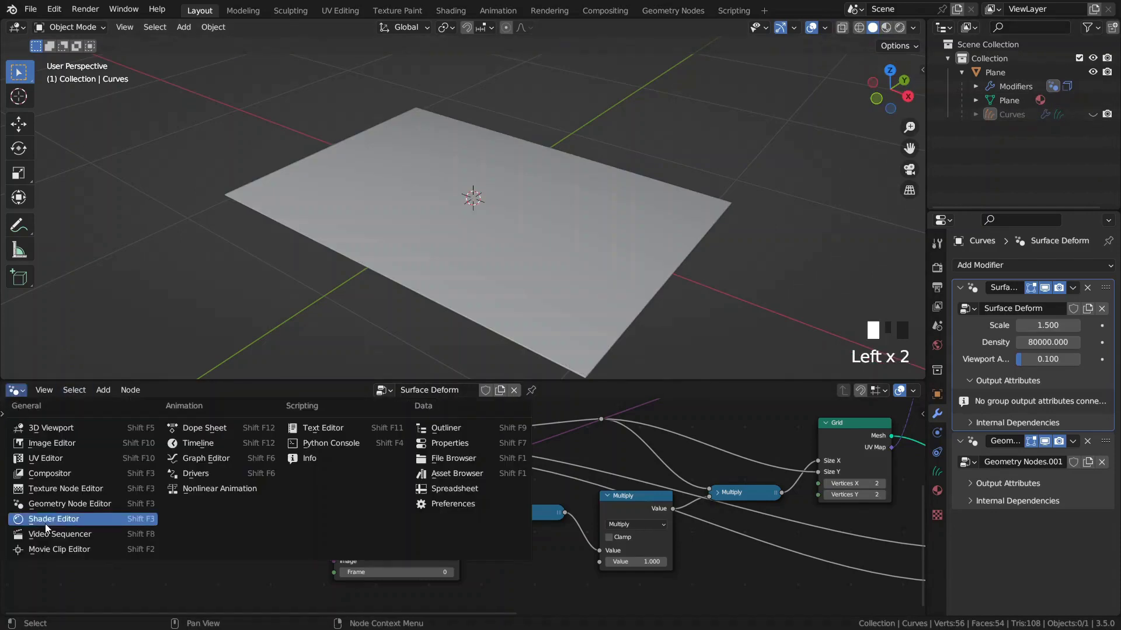
{"action": "left_click", "coordinate": [76, 524]}
{"action": "middle_click_drag", "start_coordinate": [320, 448], "coordinate": [327, 476]}
{"action": "scroll", "coordinate": [428, 495], "scroll_direction": "up", "scroll_amount": 4}
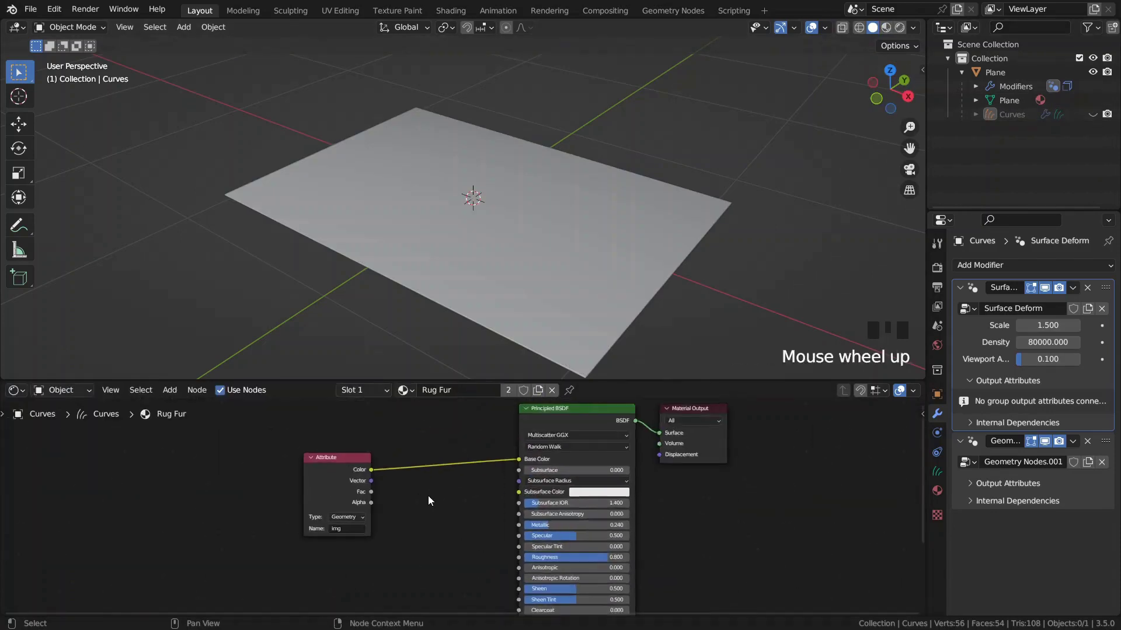
Assign rugs4.jpg to the image texture of the Plane's Rug Base material and display the viewport in Material Preview shading
{"action": "left_click", "coordinate": [689, 249]}
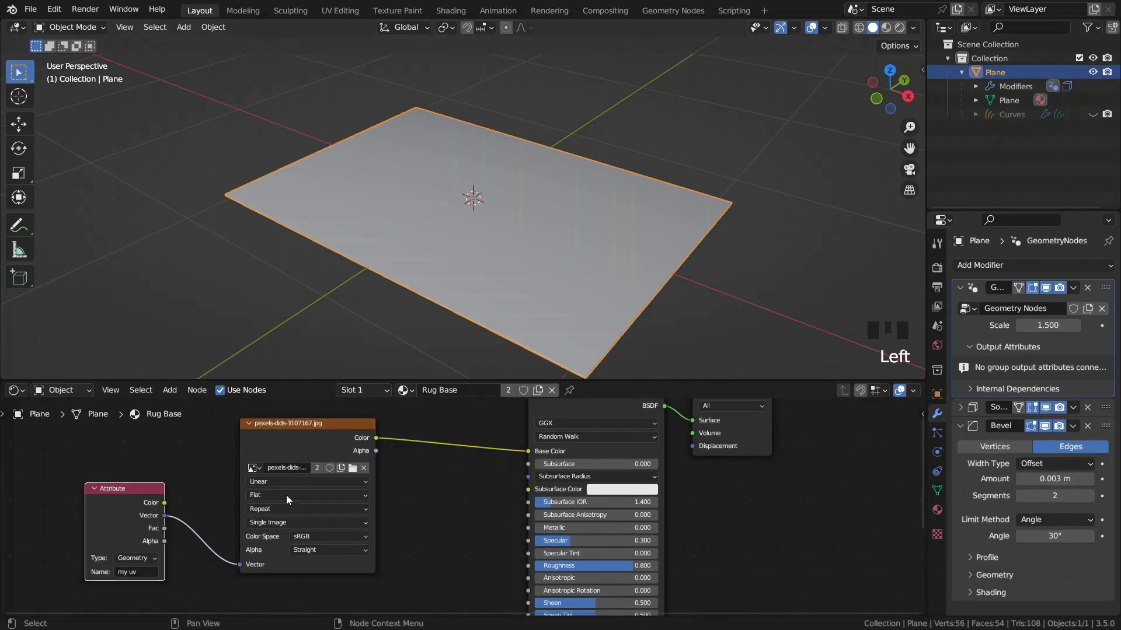
{"action": "left_click", "coordinate": [253, 467]}
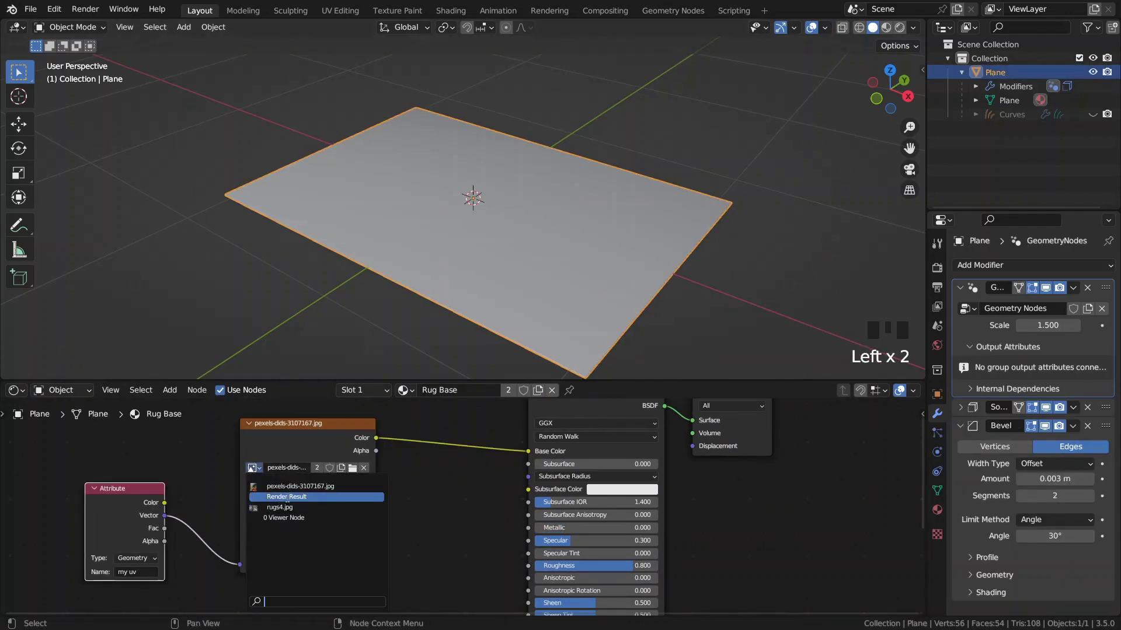
{"action": "left_click", "coordinate": [282, 507]}
{"action": "key", "text": "z"}
{"action": "left_click", "coordinate": [631, 252]}
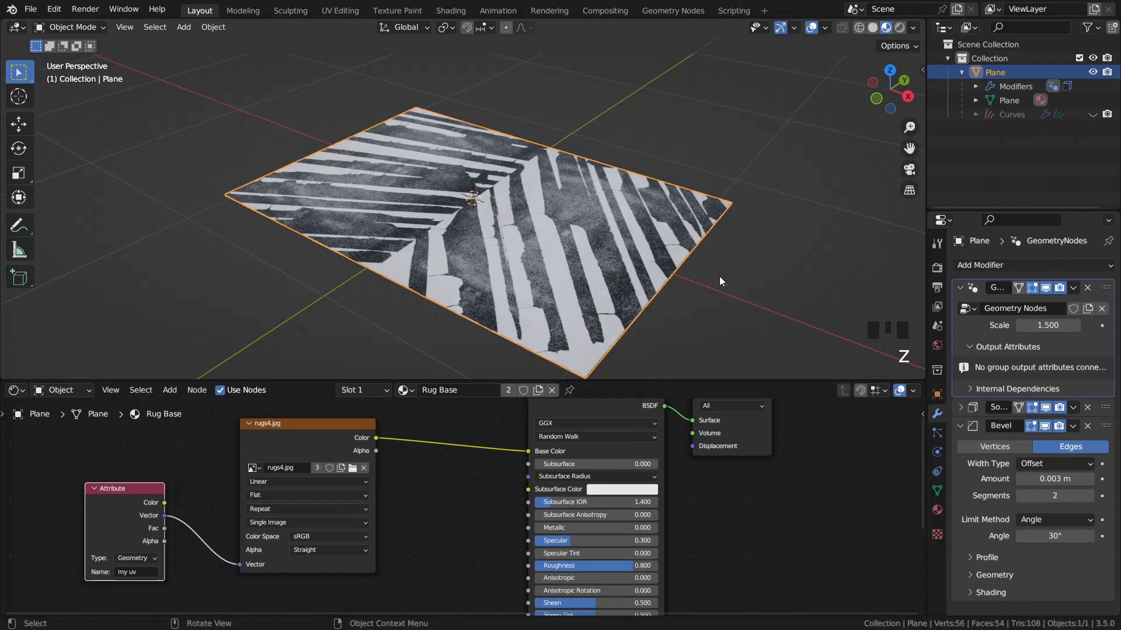
Unhide the Curves object and change the Shader Editor back to the Geometry Node Editor
{"action": "left_click", "coordinate": [1093, 115]}
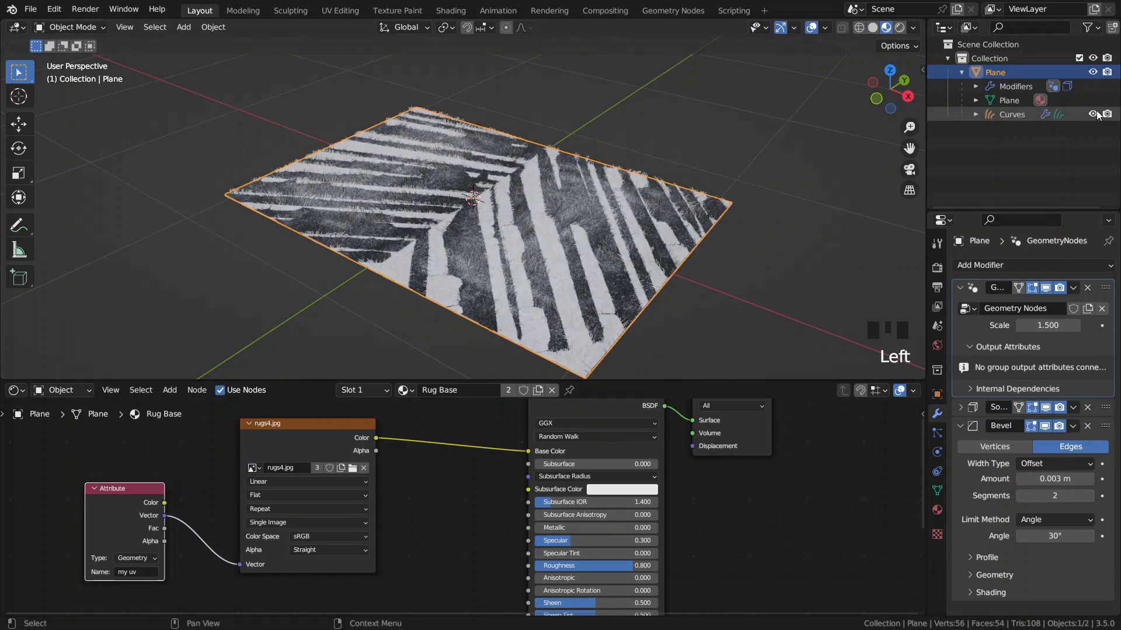
{"action": "left_click", "coordinate": [1093, 72]}
{"action": "left_click", "coordinate": [1093, 72]}
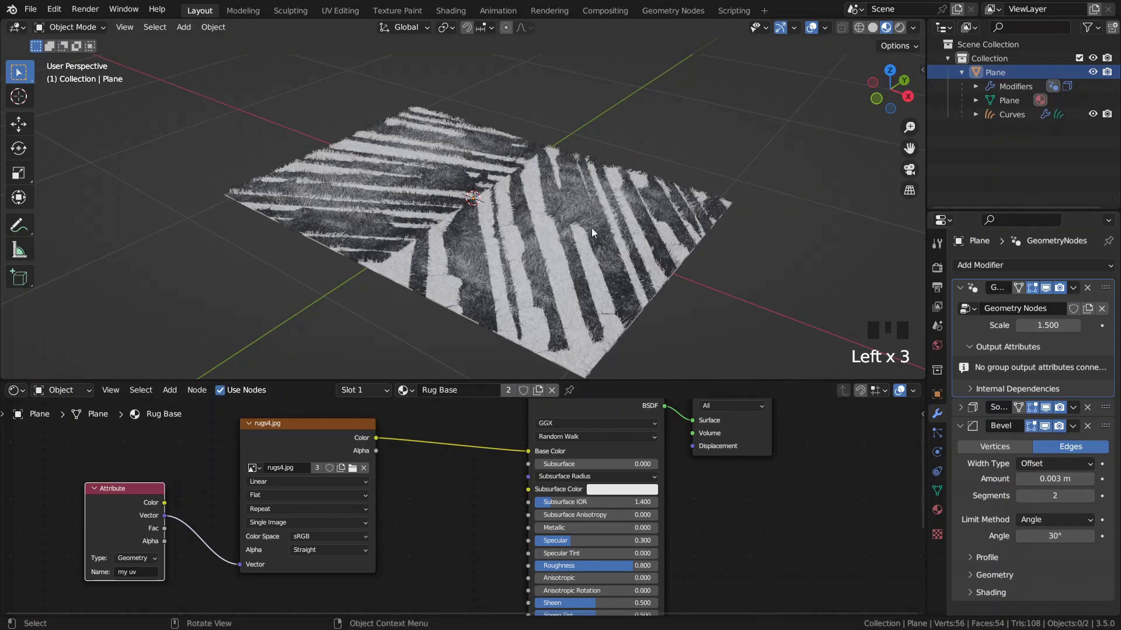
{"action": "scroll", "coordinate": [16, 390], "scroll_direction": "up", "scroll_amount": 1, "text": "ctrl"}
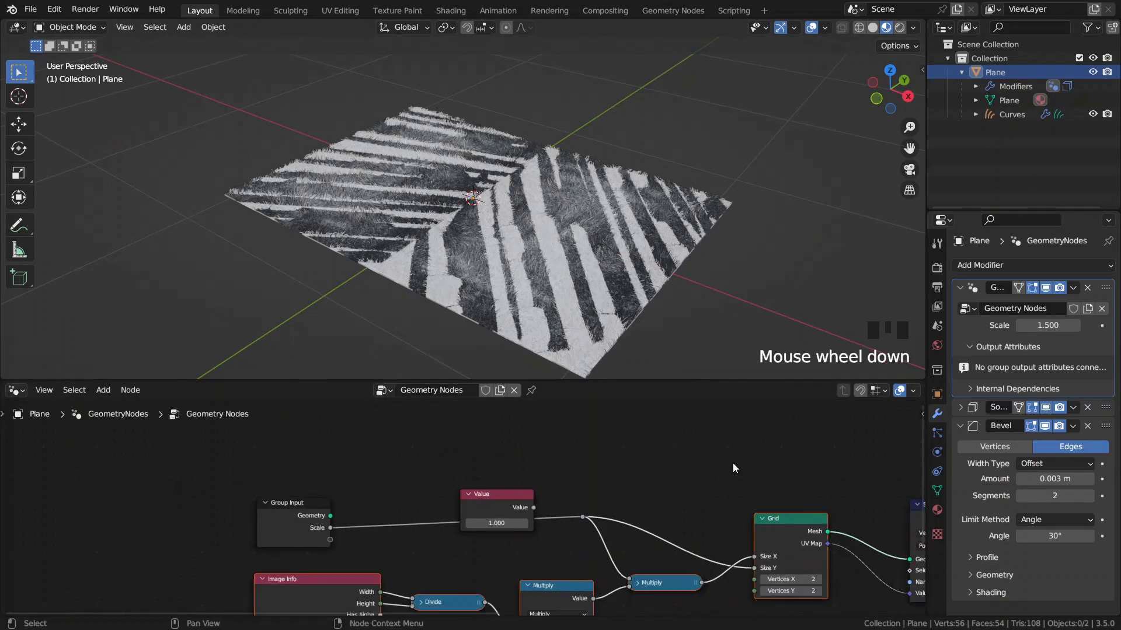
Set the viewport amount of the Curves object's Surface Deform modifier to 1 and deselect the curves
{"action": "left_click", "coordinate": [1020, 115]}
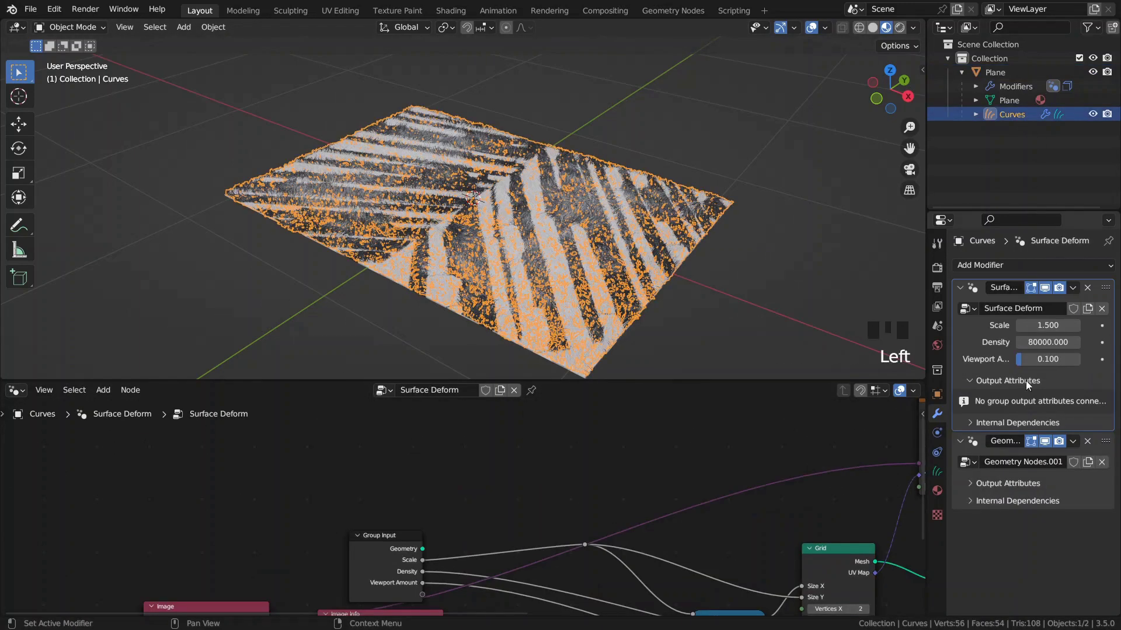
{"action": "left_click", "coordinate": [747, 295]}
{"action": "left_click", "coordinate": [1045, 358]}
{"action": "type", "text": "1"}
{"action": "key", "text": "Return"}
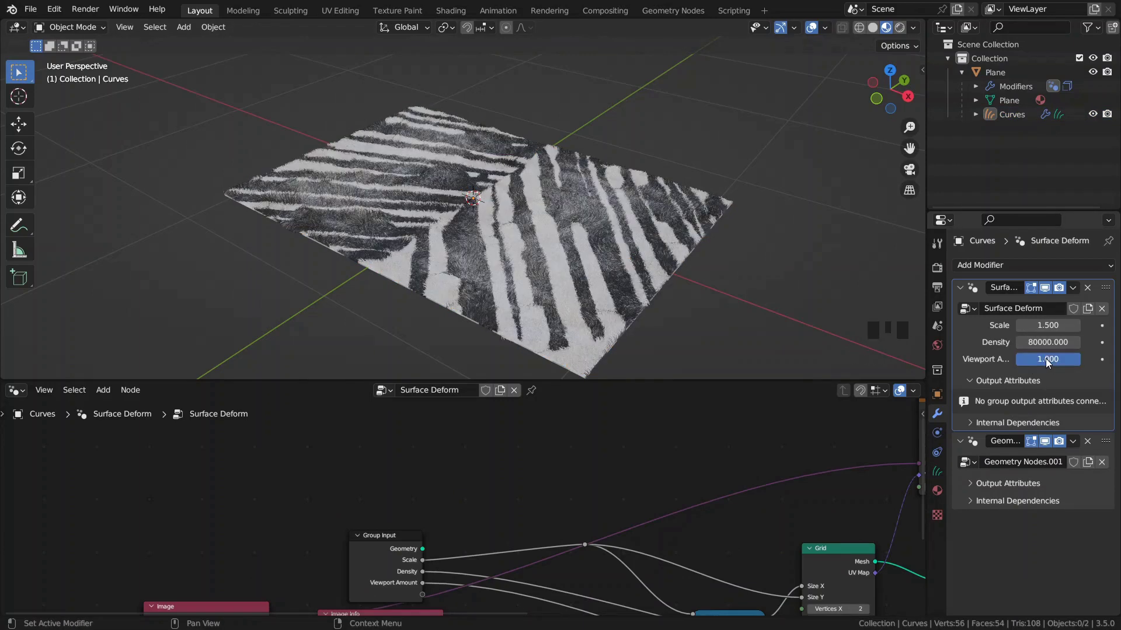
{"action": "middle_click_drag", "start_coordinate": [576, 206], "coordinate": [652, 223]}
{"action": "scroll", "coordinate": [566, 254], "scroll_direction": "up", "scroll_amount": 2}
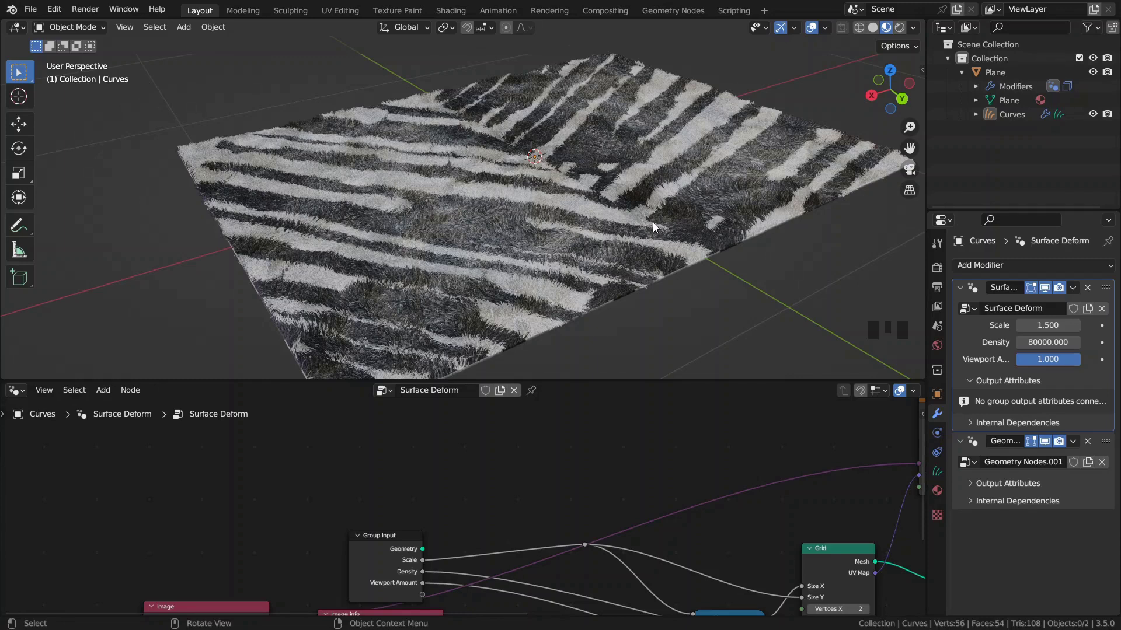
{"action": "scroll", "coordinate": [599, 280], "scroll_direction": "up", "scroll_amount": 4}
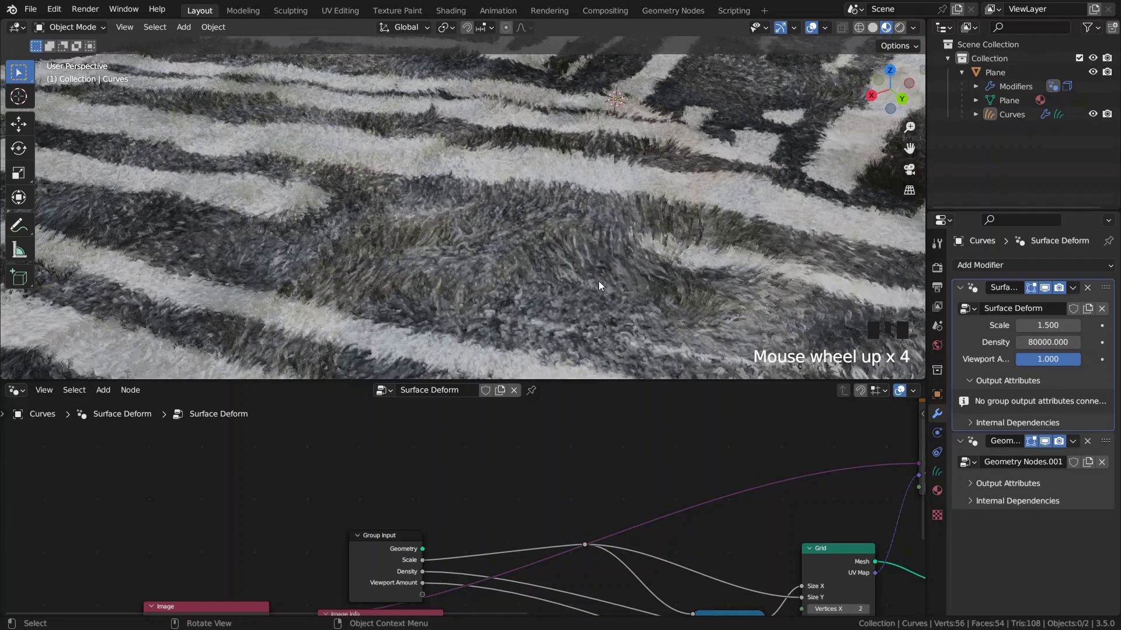
{"action": "scroll", "coordinate": [598, 282], "scroll_direction": "up", "scroll_amount": 2}
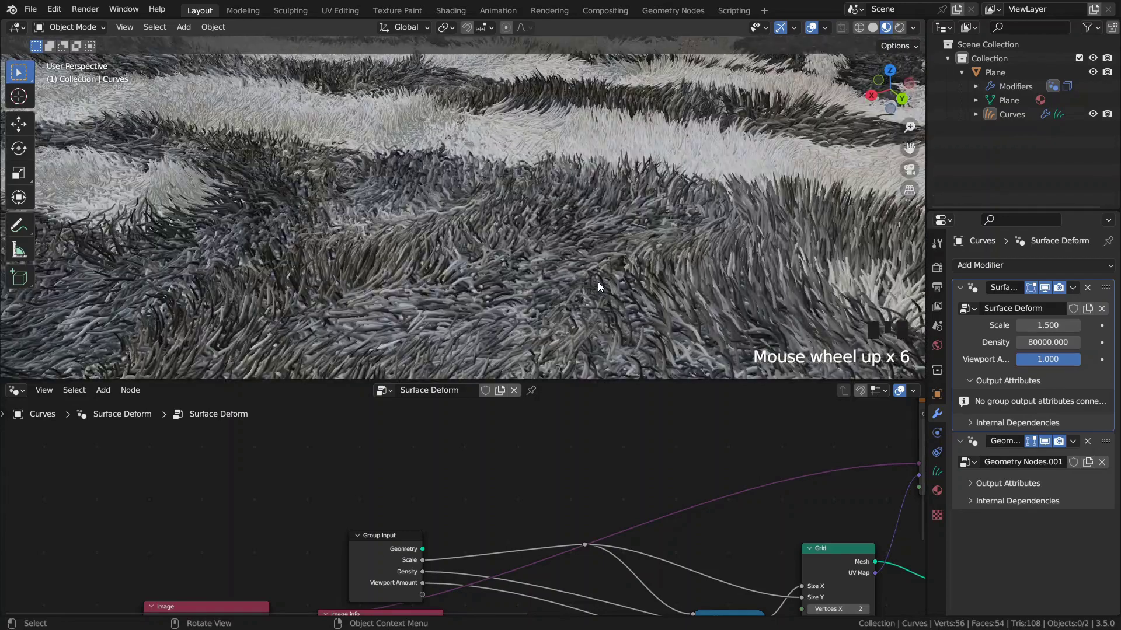